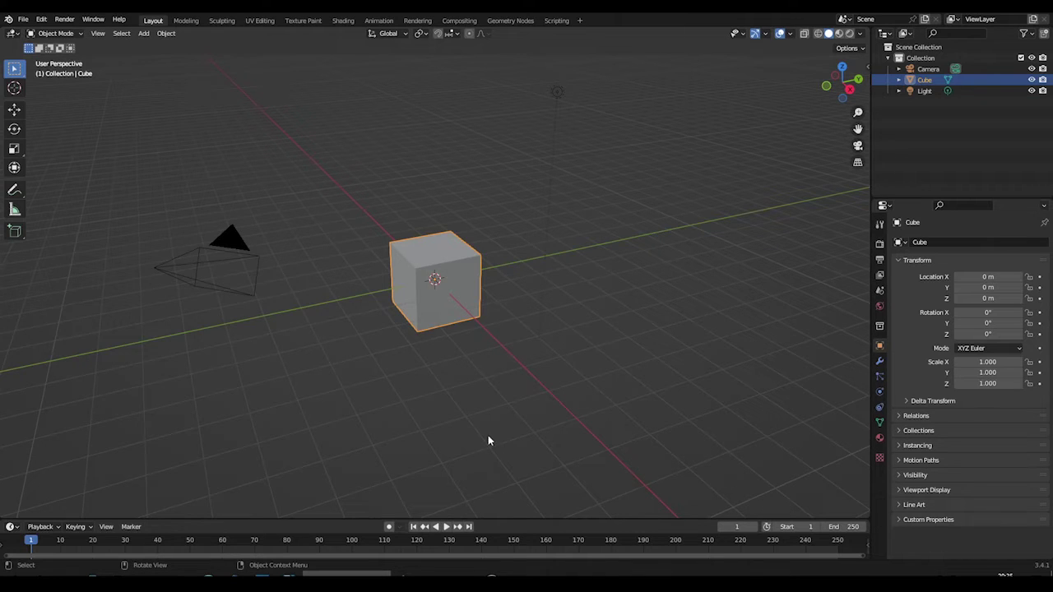
Replace the default cube with a new armature and show it in the front orthographic view
{"action": "key", "text": "Delete"}
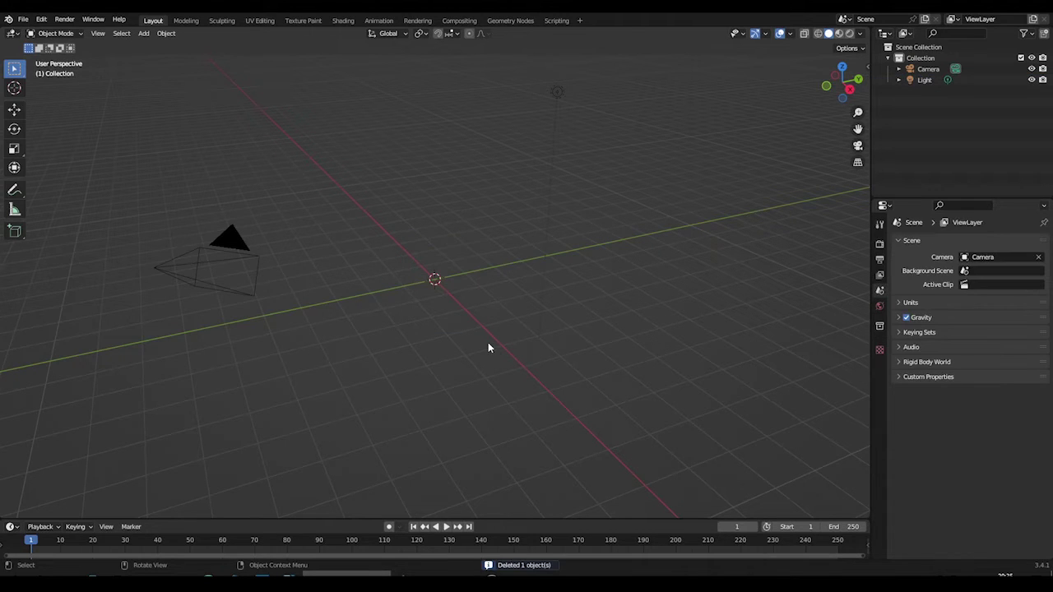
{"action": "key", "text": "shift+a"}
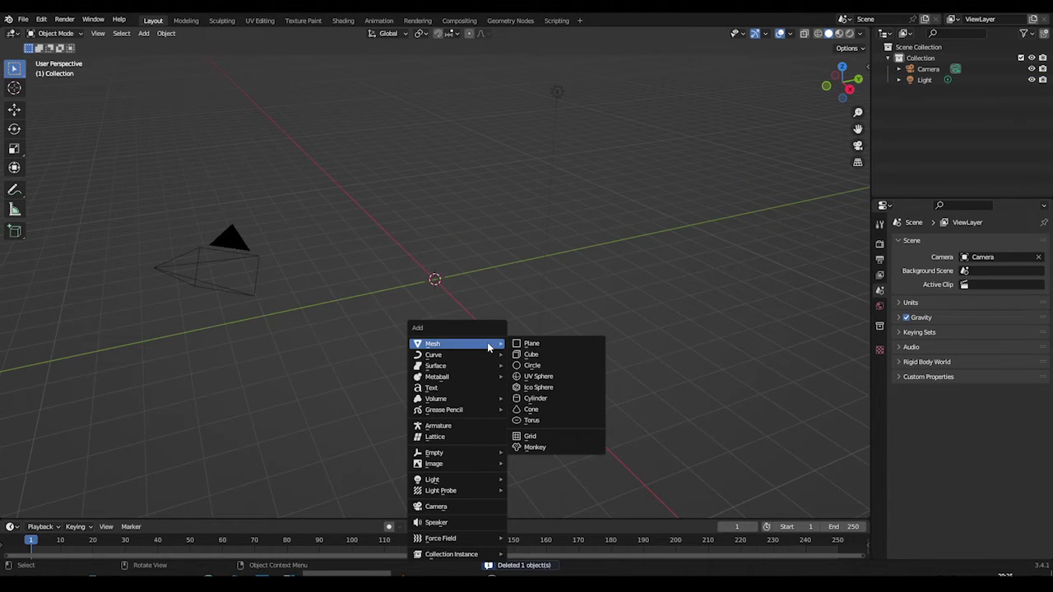
{"action": "left_click", "coordinate": [458, 426]}
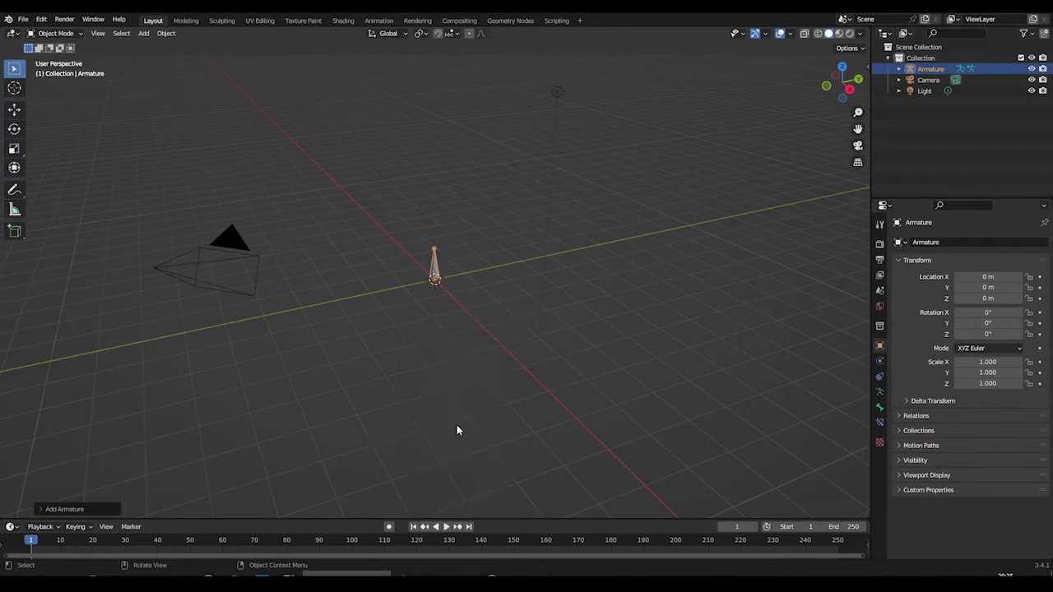
{"action": "scroll", "coordinate": [380, 309], "scroll_direction": "up", "scroll_amount": 3}
{"action": "key", "text": "KP_1"}
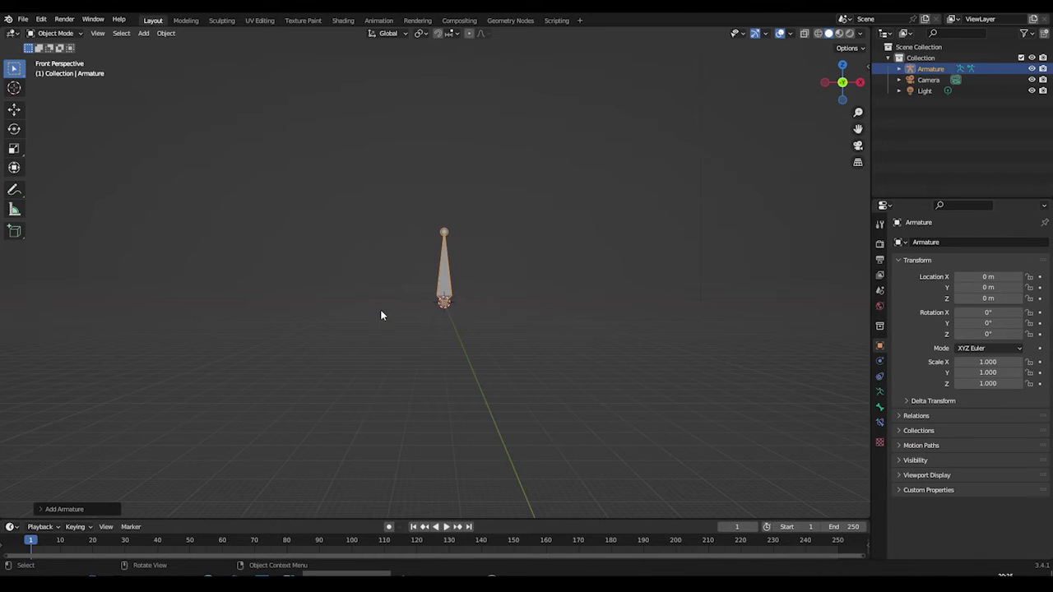
{"action": "key", "text": "KP_5"}
{"action": "scroll", "coordinate": [496, 334], "scroll_direction": "up", "scroll_amount": 5}
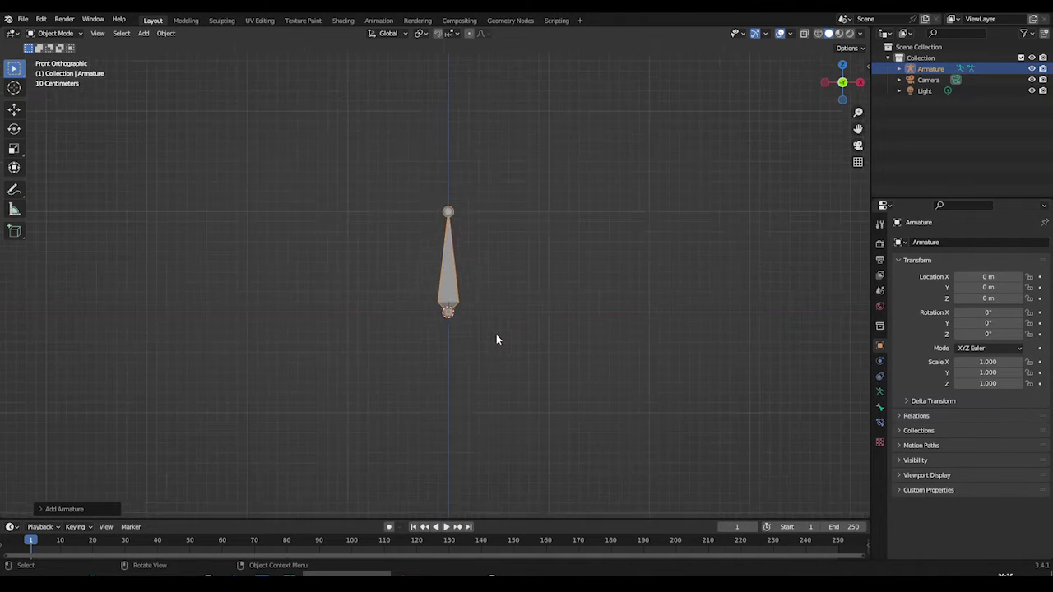
{"action": "middle_click_drag", "start_coordinate": [492, 312], "coordinate": [458, 418], "text": "shift"}
{"action": "scroll", "coordinate": [458, 384], "scroll_direction": "down", "scroll_amount": 4}
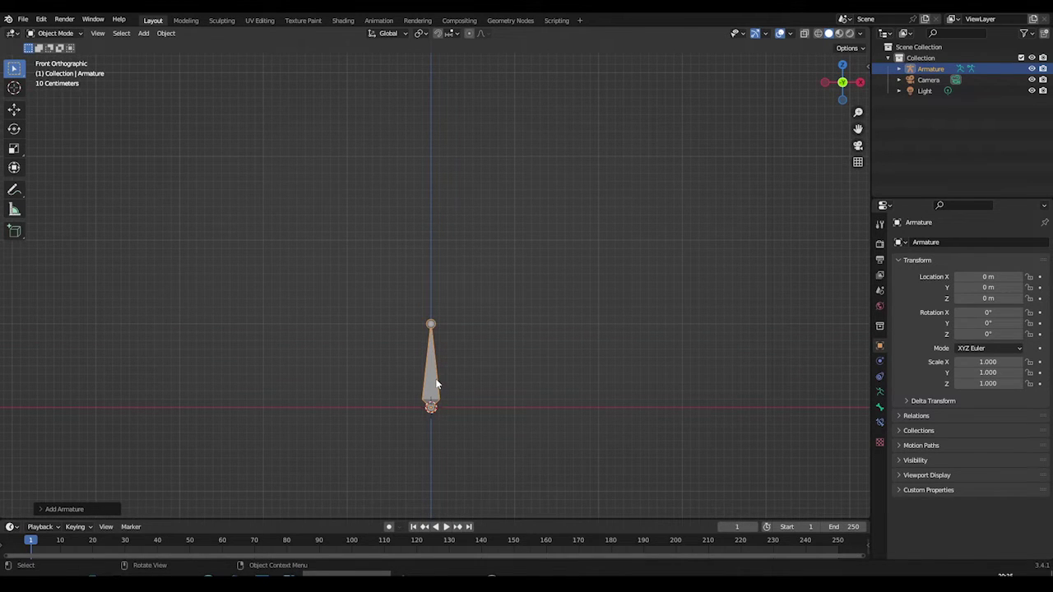
Start the Shortcut VUr on-screen display of pressed keys
{"action": "key", "text": "Tab"}
{"action": "key", "text": "Tab"}
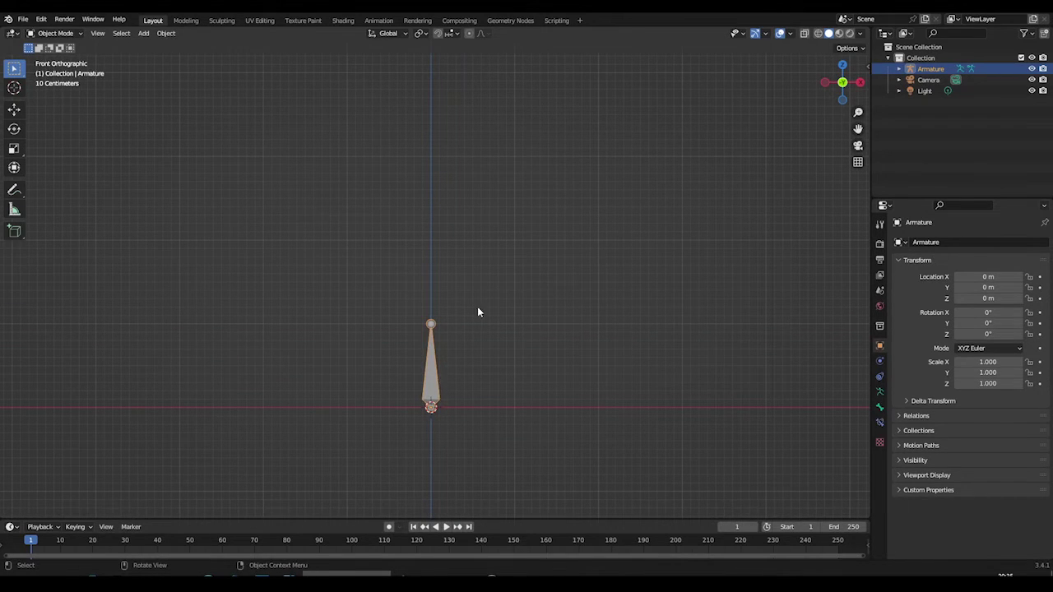
{"action": "left_click", "coordinate": [866, 67]}
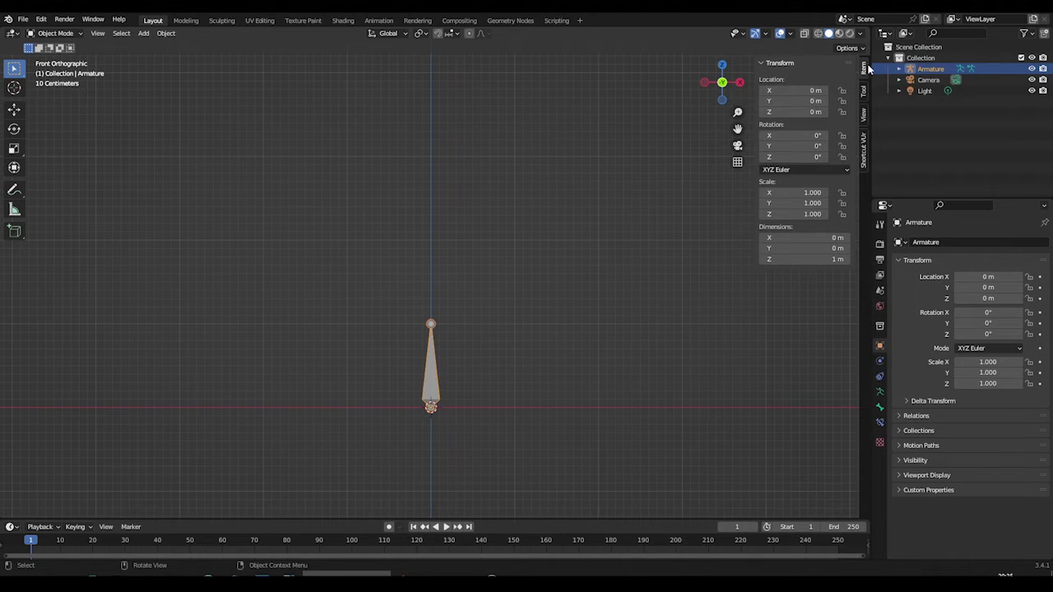
{"action": "left_click", "coordinate": [863, 146]}
{"action": "left_click", "coordinate": [790, 79]}
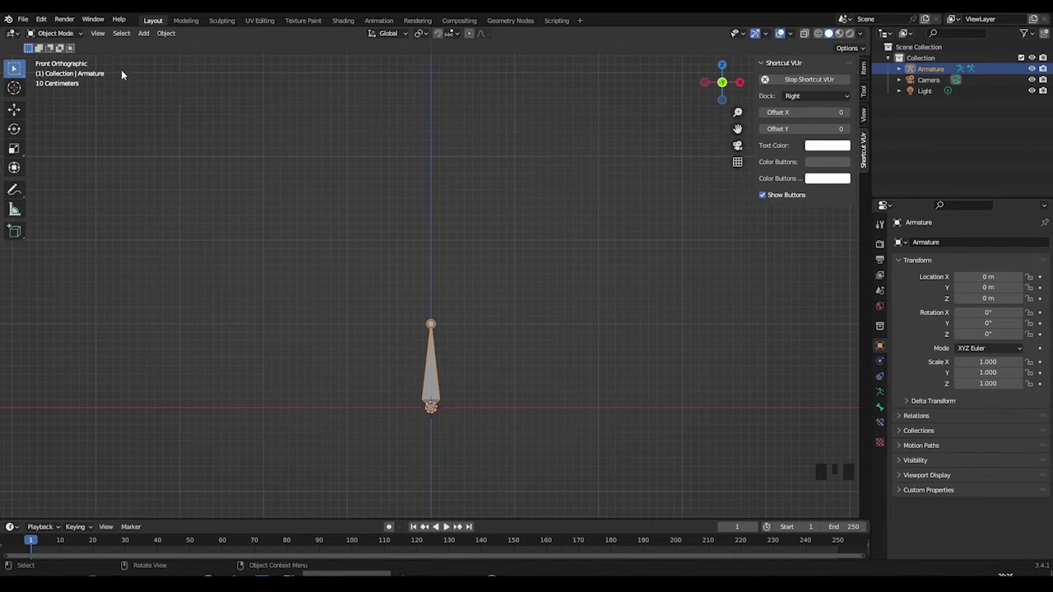
In Edit Mode, duplicate the armature's bone and place the copy about 2.57 m straight above it along Z
{"action": "key", "text": "Tab"}
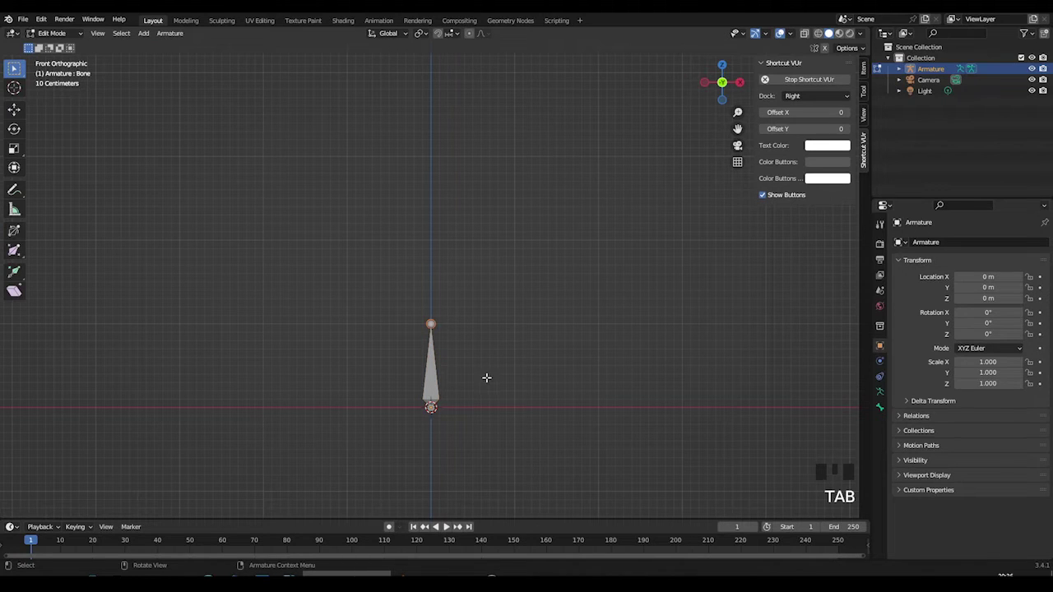
{"action": "left_click", "coordinate": [428, 378]}
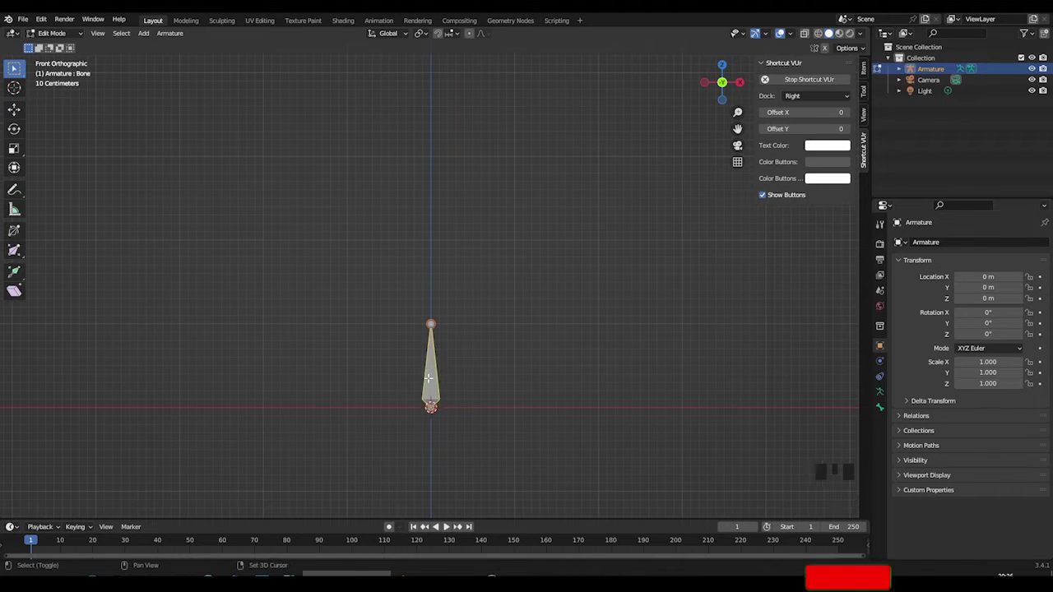
{"action": "key", "text": "shift+d"}
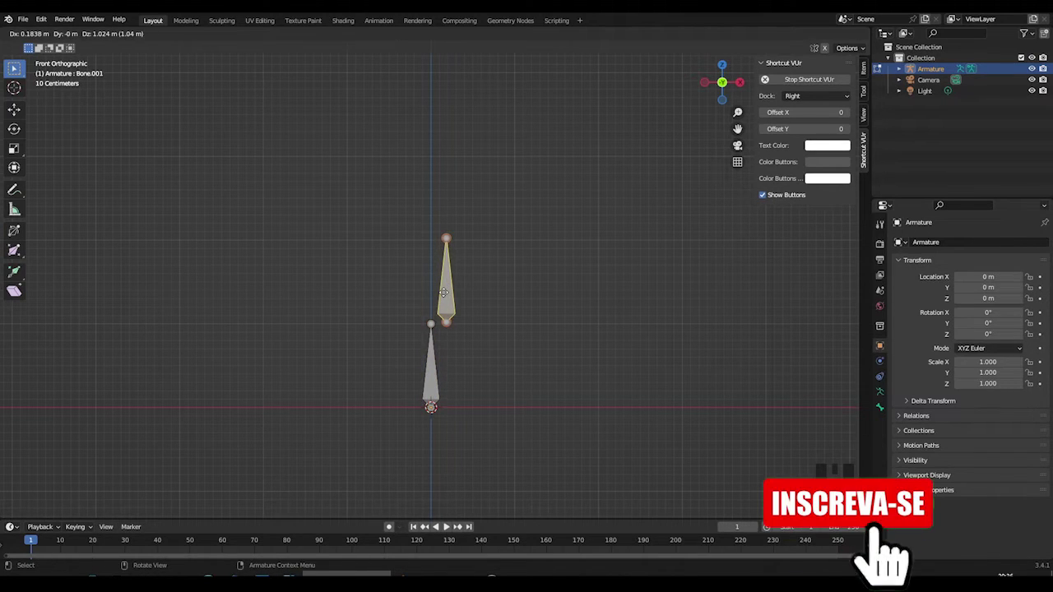
{"action": "key", "text": "z"}
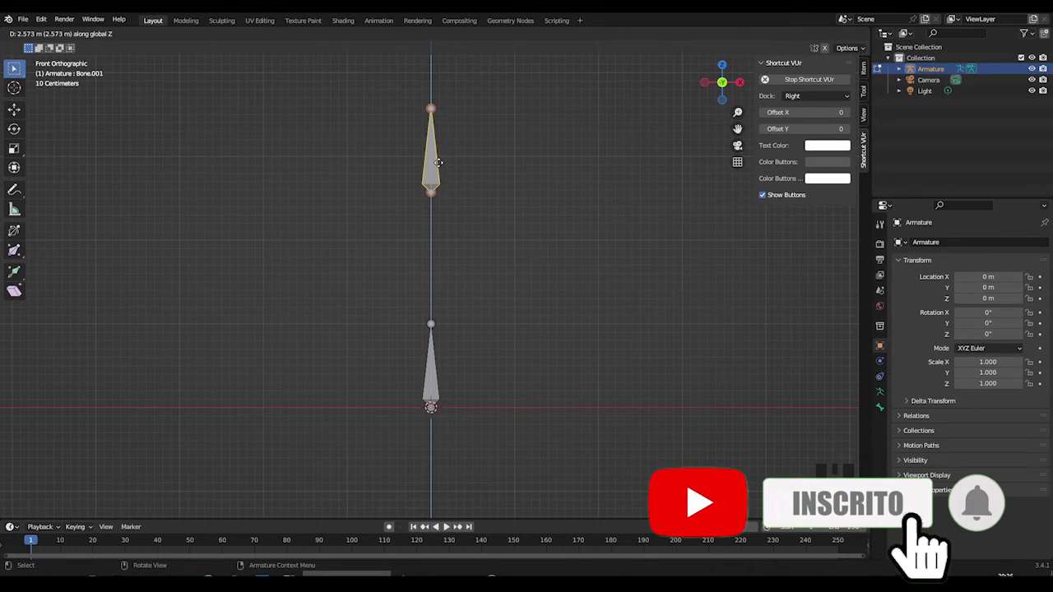
{"action": "left_click", "coordinate": [438, 162]}
Duplicate the upper bone and place the copy on the positive X side, head at about X 1.58 m, Z 2.13 m
{"action": "key", "text": "shift+d"}
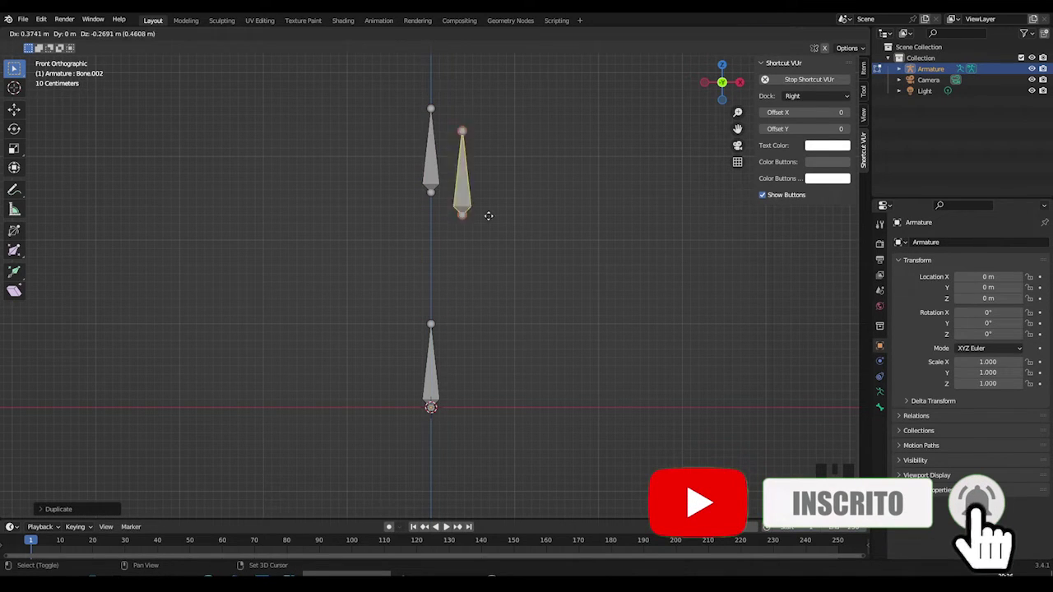
{"action": "left_click", "coordinate": [590, 233]}
{"action": "middle_click_drag", "start_coordinate": [592, 299], "coordinate": [576, 311]}
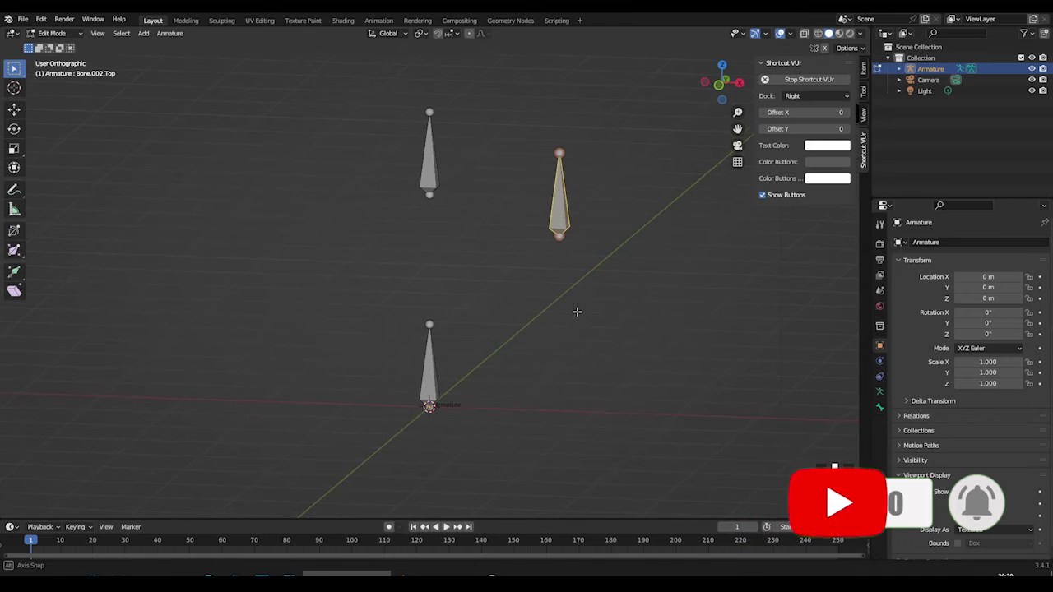
Show the bone names in the armature's viewport display
{"action": "left_click", "coordinate": [879, 406]}
{"action": "left_click", "coordinate": [878, 393]}
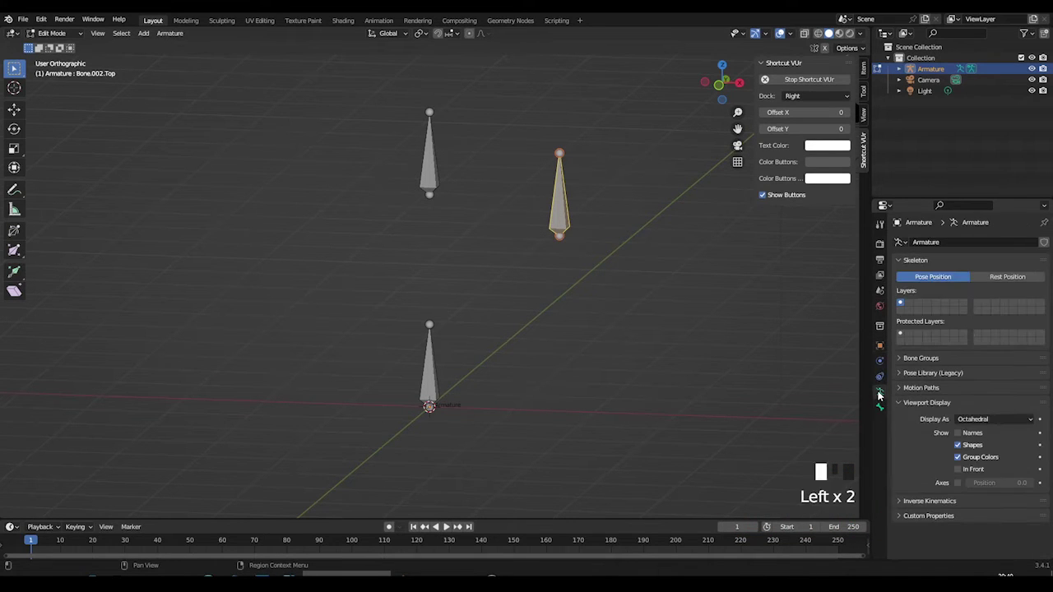
{"action": "left_click", "coordinate": [958, 434]}
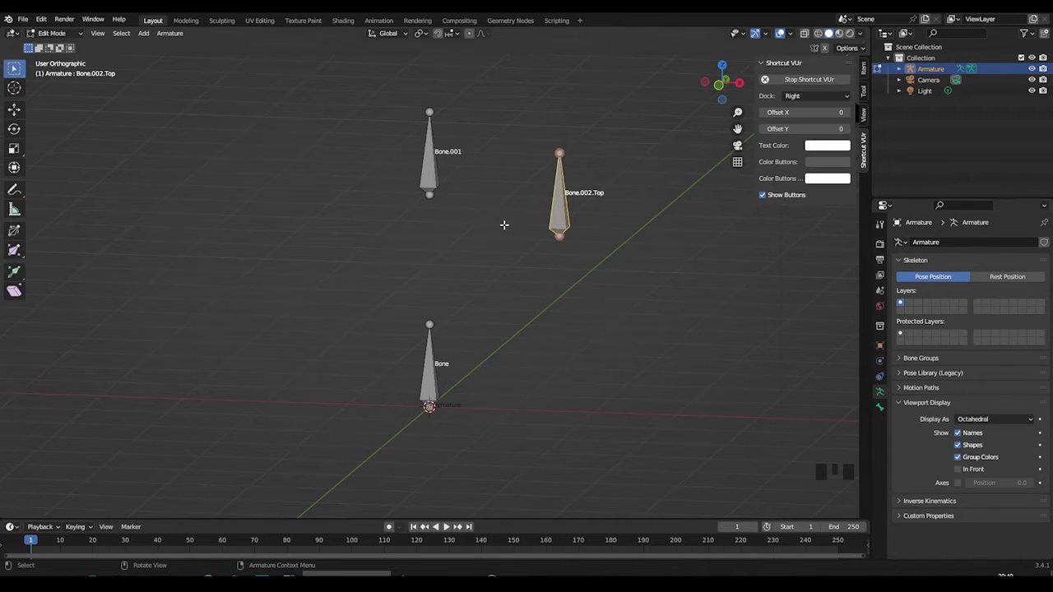
Rename the side bone as Bone.002.L
{"action": "left_click", "coordinate": [879, 407]}
{"action": "double_click", "coordinate": [927, 242]}
{"action": "key", "text": "Left"}
{"action": "key", "text": "Left"}
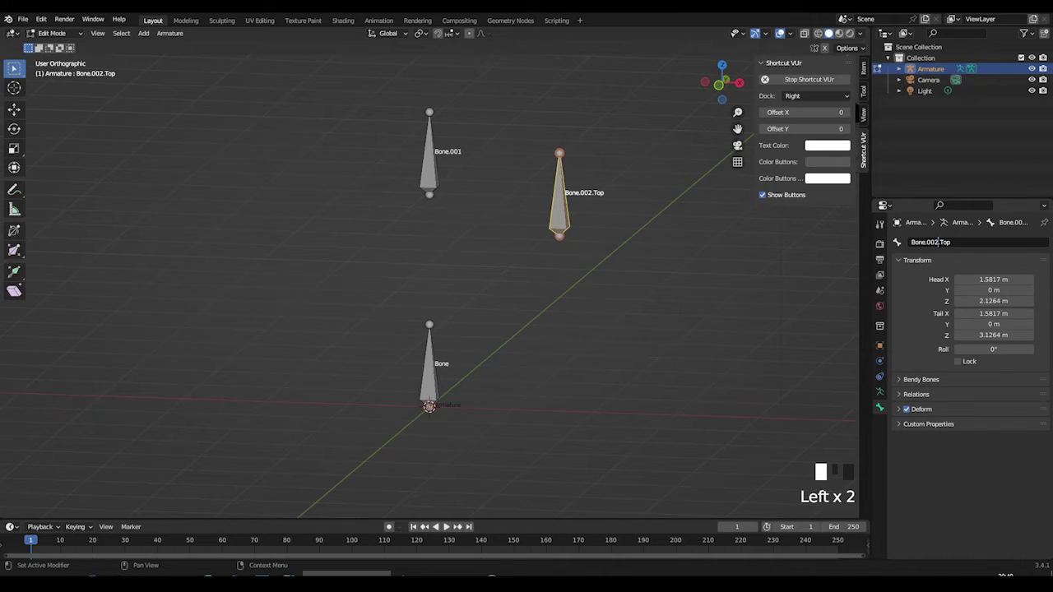
{"action": "key", "text": "shift+End"}
{"action": "type", "text": "L"}
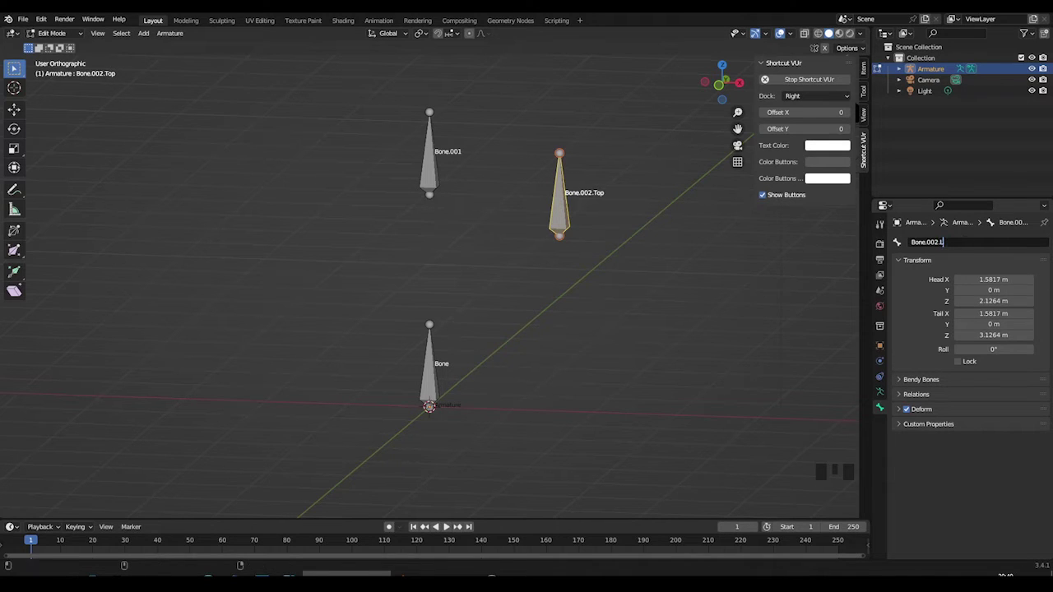
{"action": "key", "text": "Return"}
Parent Bone.001 and Bone.002.L to the base bone with Keep Offset
{"action": "left_click", "coordinate": [428, 175], "text": "shift"}
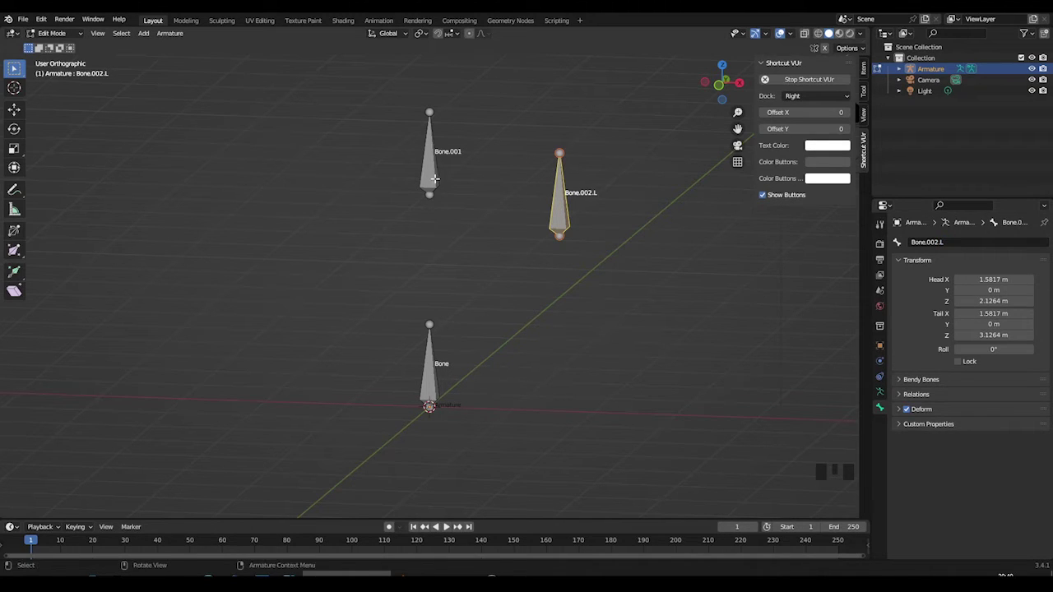
{"action": "left_click", "coordinate": [425, 383], "text": "shift"}
{"action": "key", "text": "ctrl+p"}
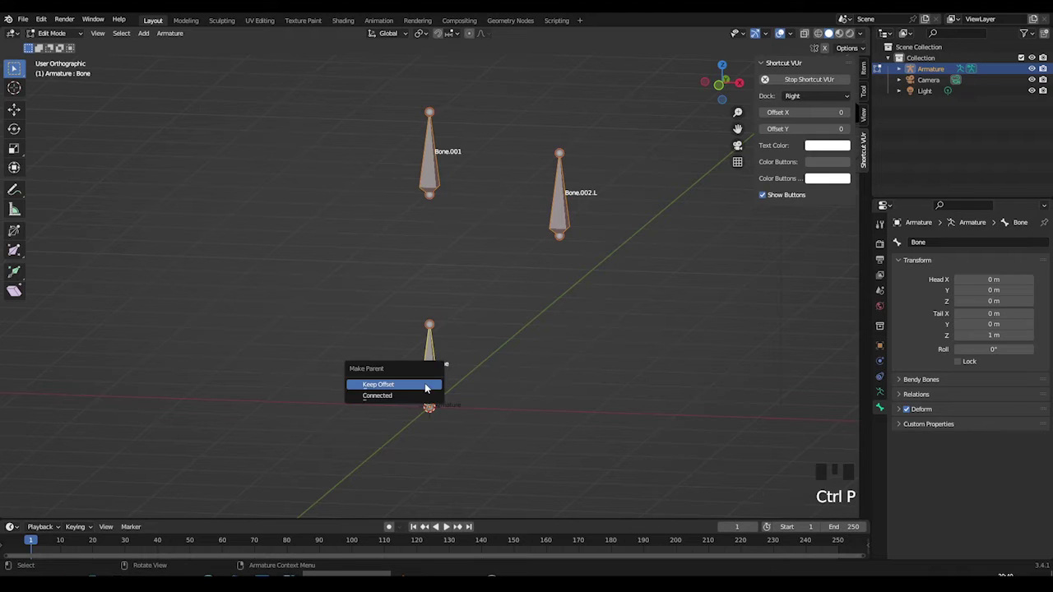
{"action": "left_click", "coordinate": [425, 387]}
{"action": "left_click", "coordinate": [494, 304]}
Symmetrize Bone.002.L to create a mirrored bone on the opposite side
{"action": "left_click", "coordinate": [560, 224]}
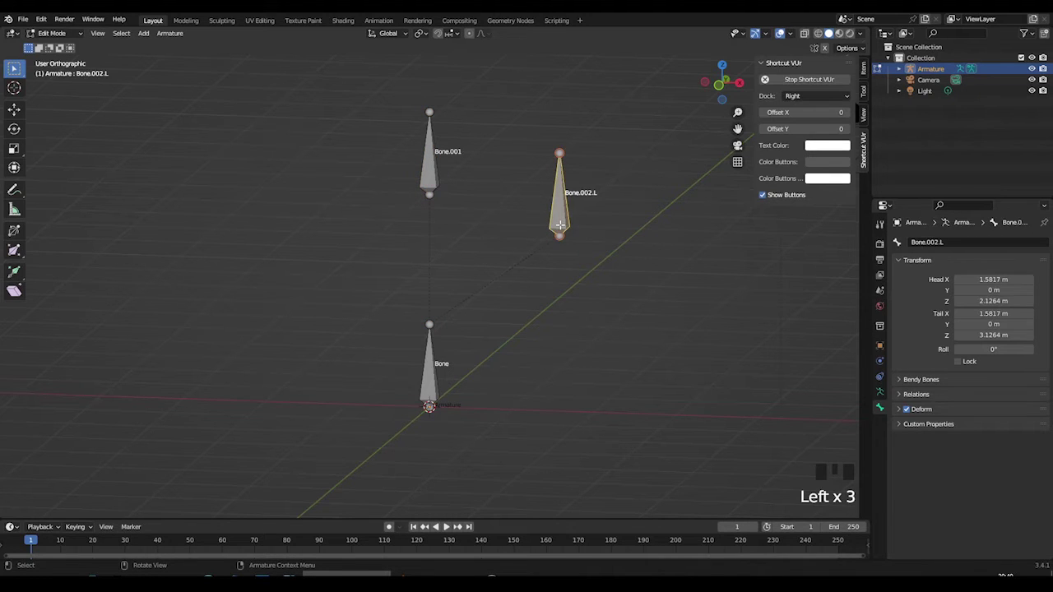
{"action": "right_click", "coordinate": [559, 224]}
{"action": "mouse_move", "coordinate": [562, 229]}
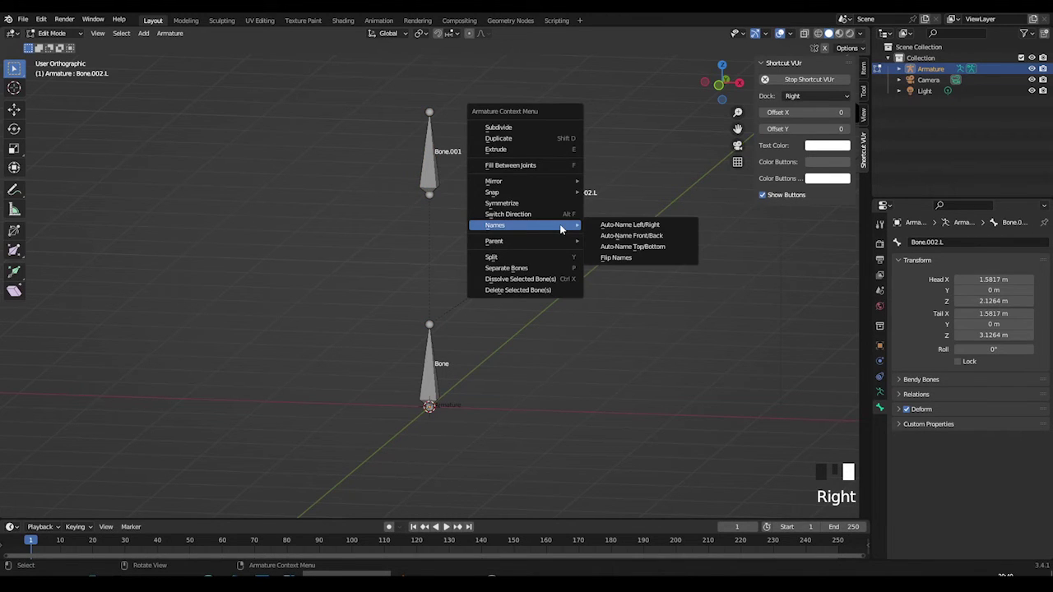
{"action": "left_click", "coordinate": [503, 204]}
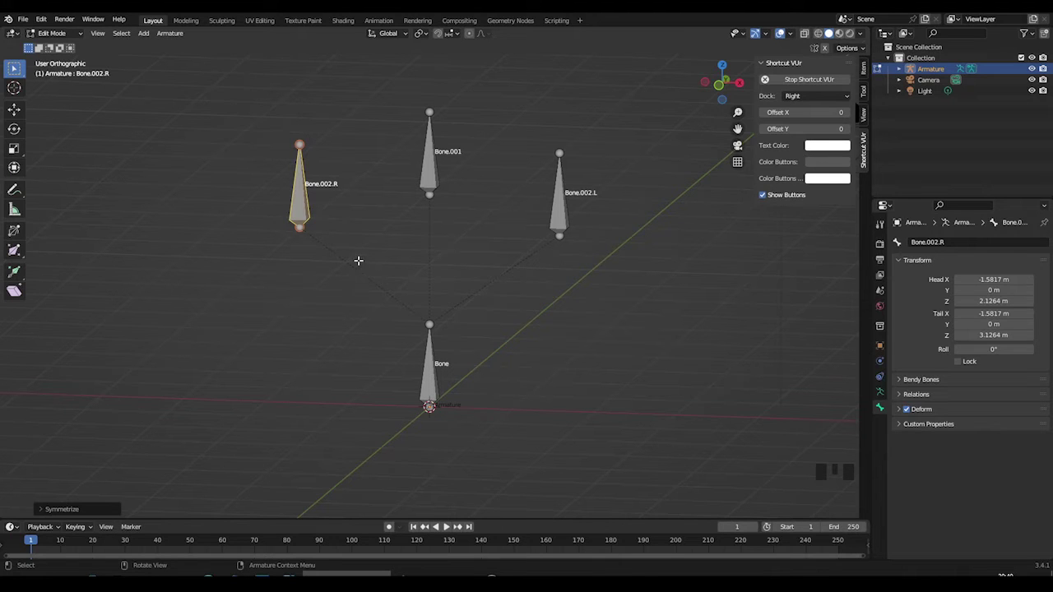
{"action": "key", "text": "KP_1"}
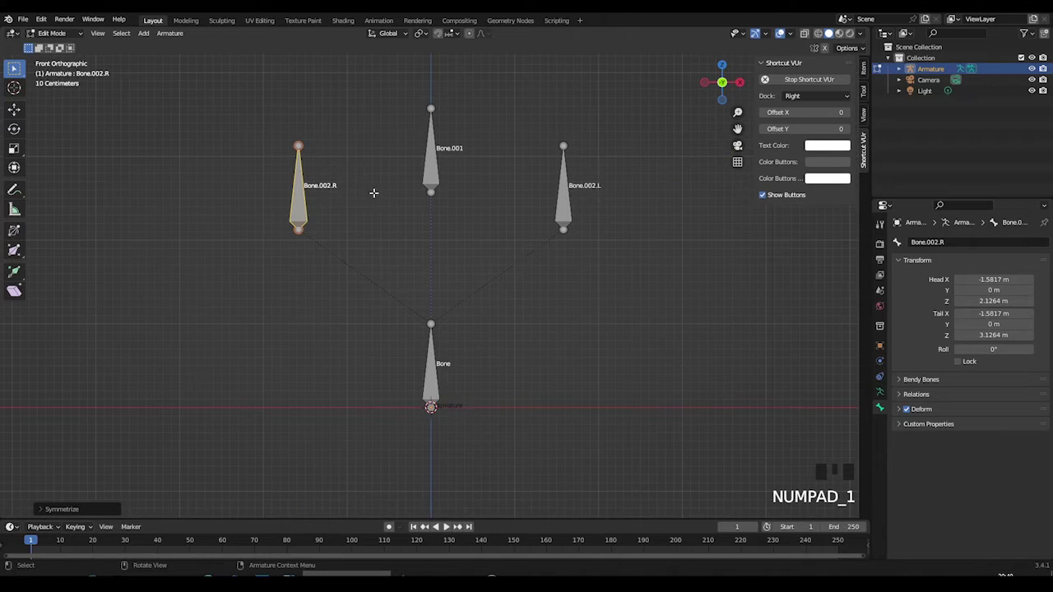
Rotate Bone.002.L outward by about 26° in the front view
{"action": "left_click", "coordinate": [565, 196]}
{"action": "key", "text": "r"}
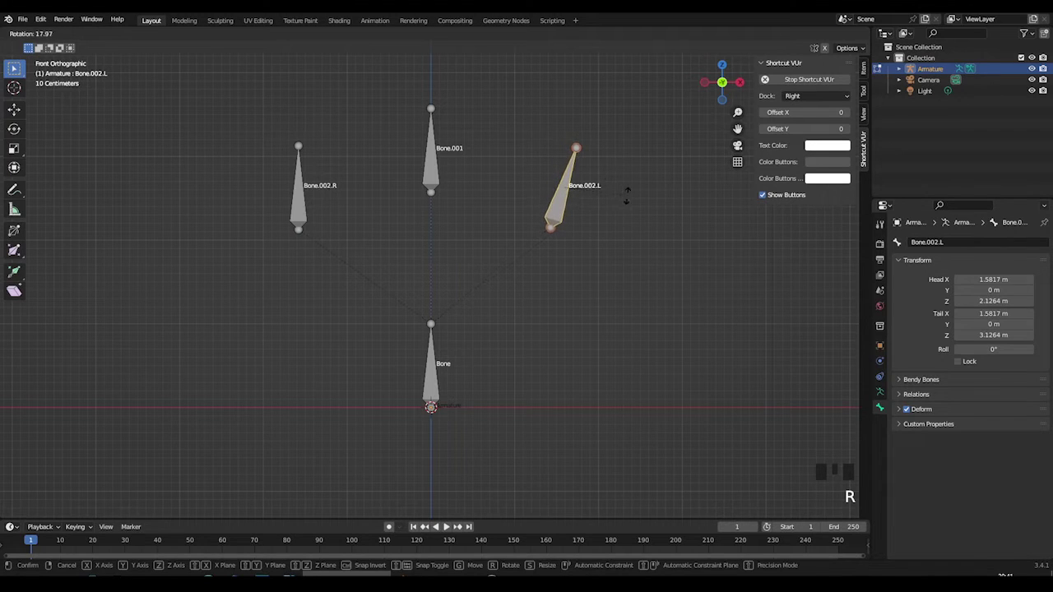
{"action": "left_click", "coordinate": [579, 244]}
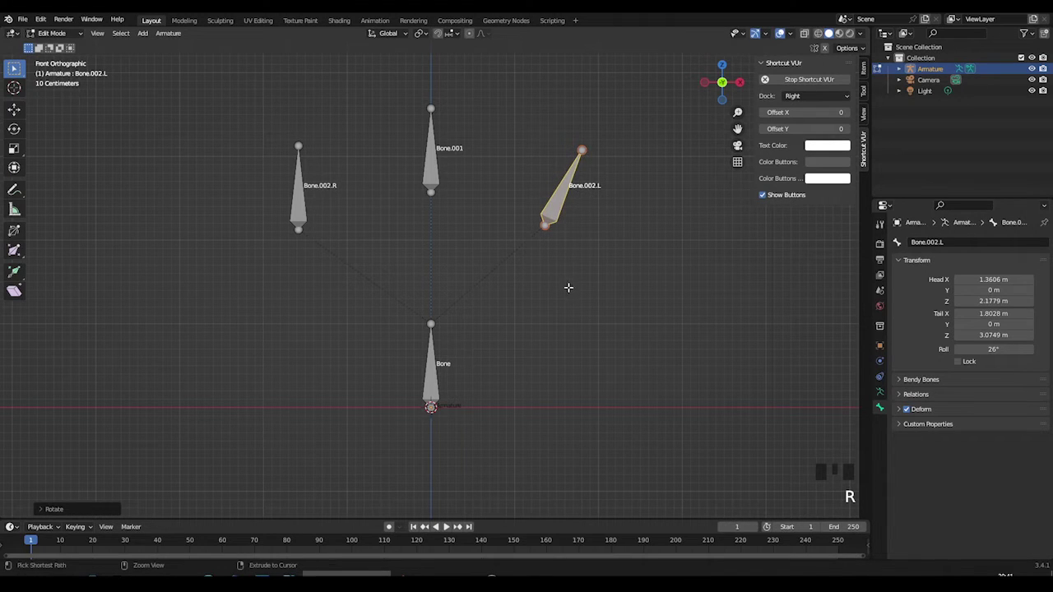
Undo the rotation of Bone.002.L and the symmetrized copy
{"action": "key", "text": "ctrl+z"}
{"action": "key", "text": "ctrl+z"}
{"action": "key", "text": "ctrl+z"}
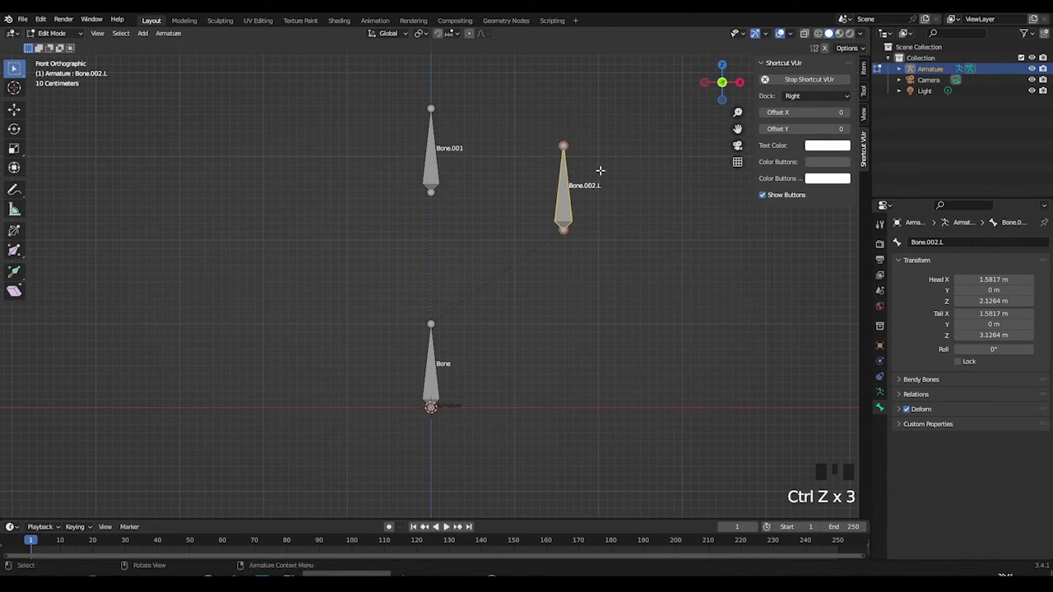
Rotate Bone.002.L outward by about 29° and symmetrize it to the opposite side
{"action": "key", "text": "r"}
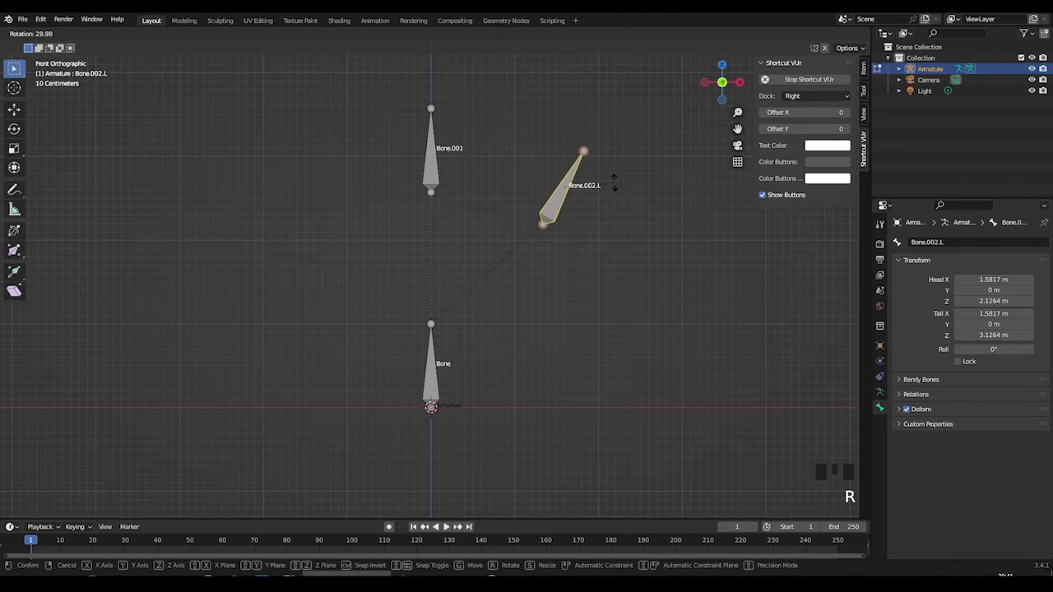
{"action": "left_click", "coordinate": [614, 182]}
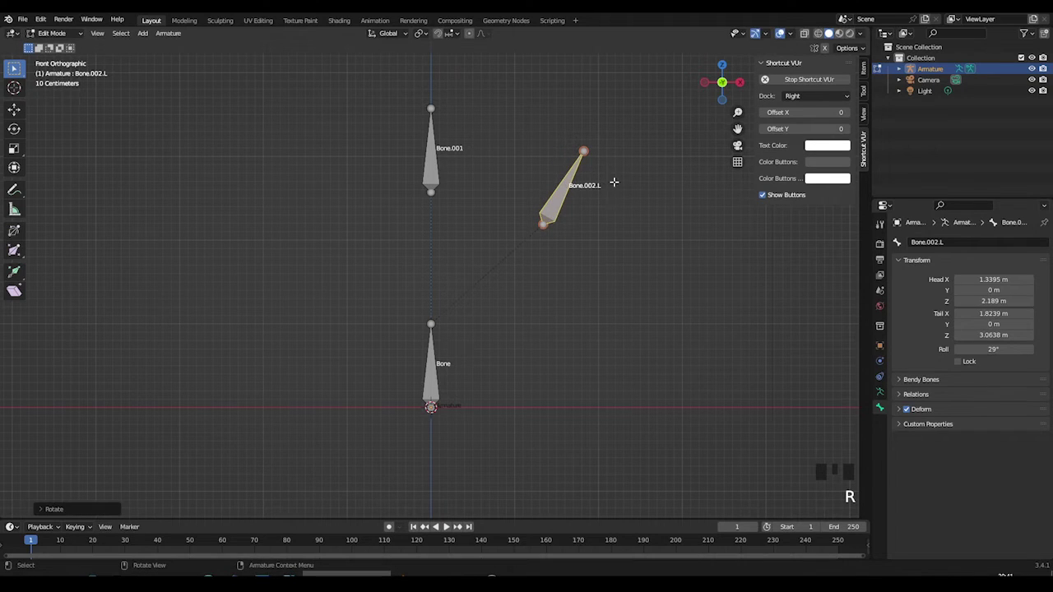
{"action": "right_click", "coordinate": [544, 206]}
{"action": "right_click", "coordinate": [539, 207]}
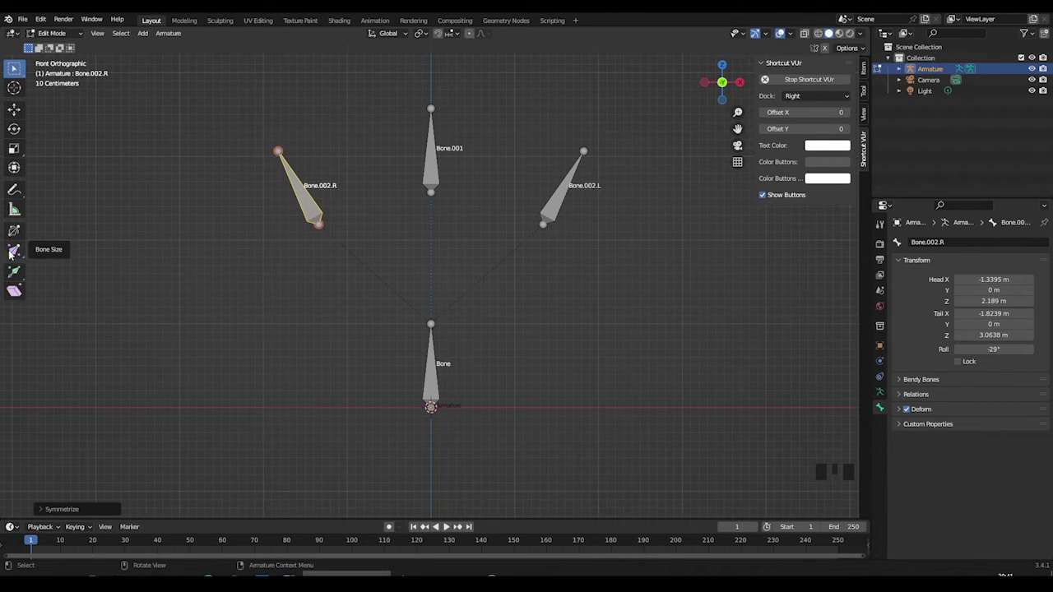
Switch the armature to Pose Mode and activate the Breakdowner tool
{"action": "key", "text": "ctrl+Tab"}
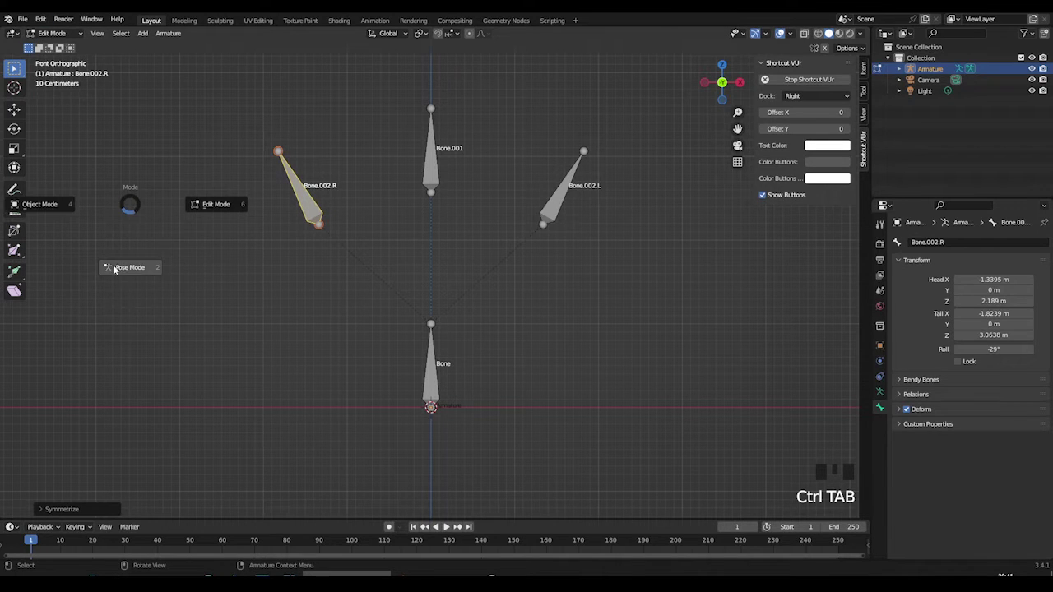
{"action": "left_click", "coordinate": [121, 268]}
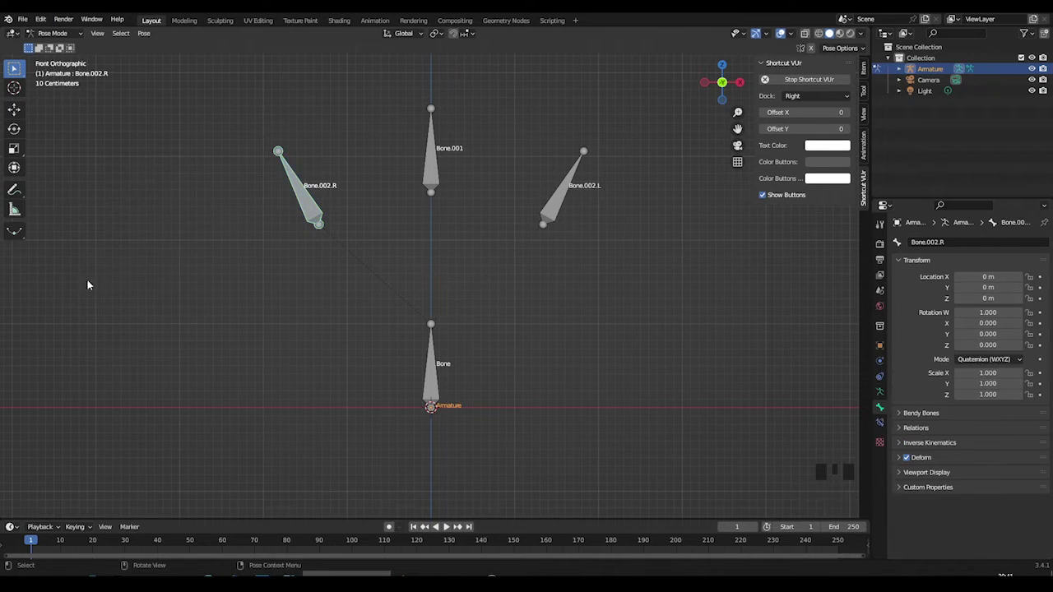
{"action": "left_click", "coordinate": [23, 238]}
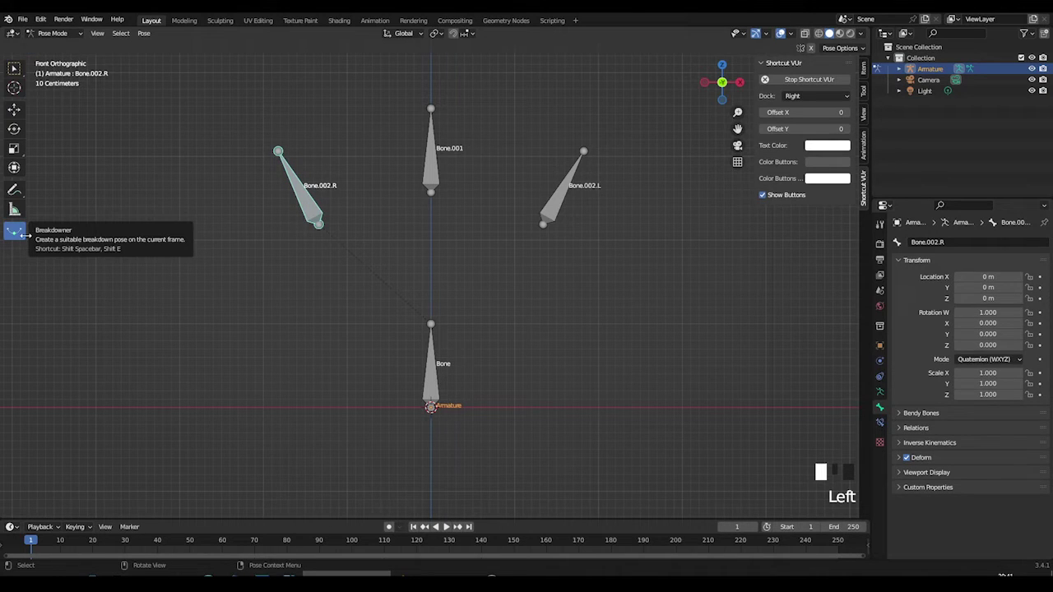
{"action": "left_click", "coordinate": [23, 237]}
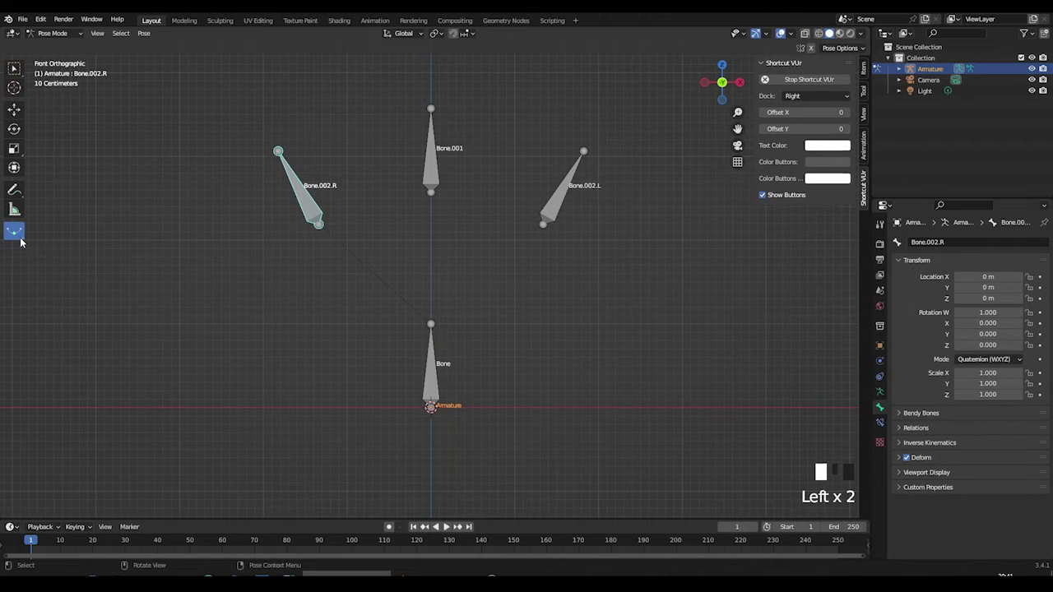
Return the armature to Edit Mode and roll Bone.002.R to -135° using the Roll tool
{"action": "double_click", "coordinate": [22, 238]}
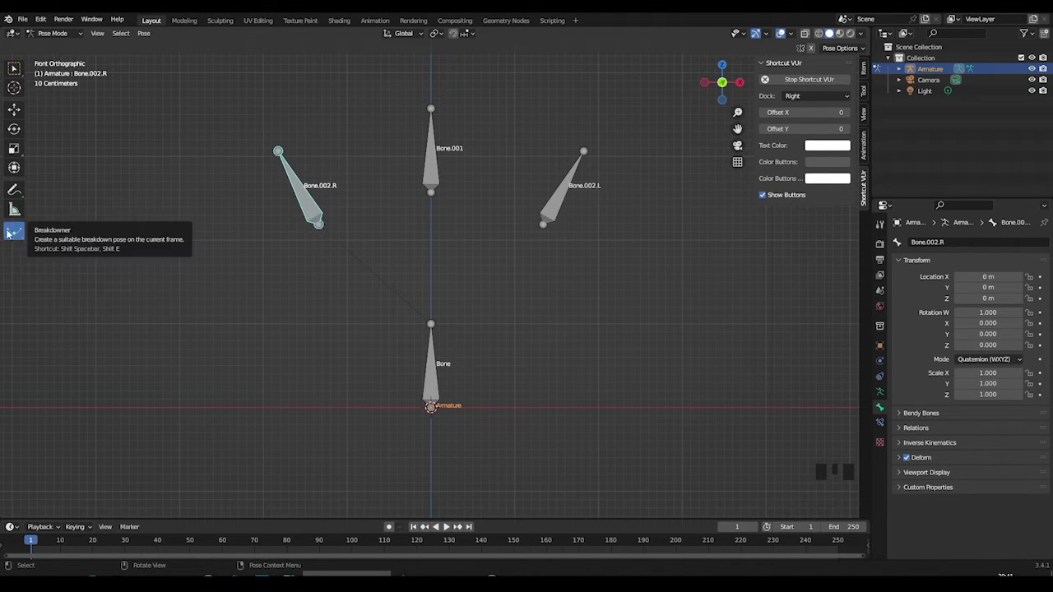
{"action": "key", "text": "Tab"}
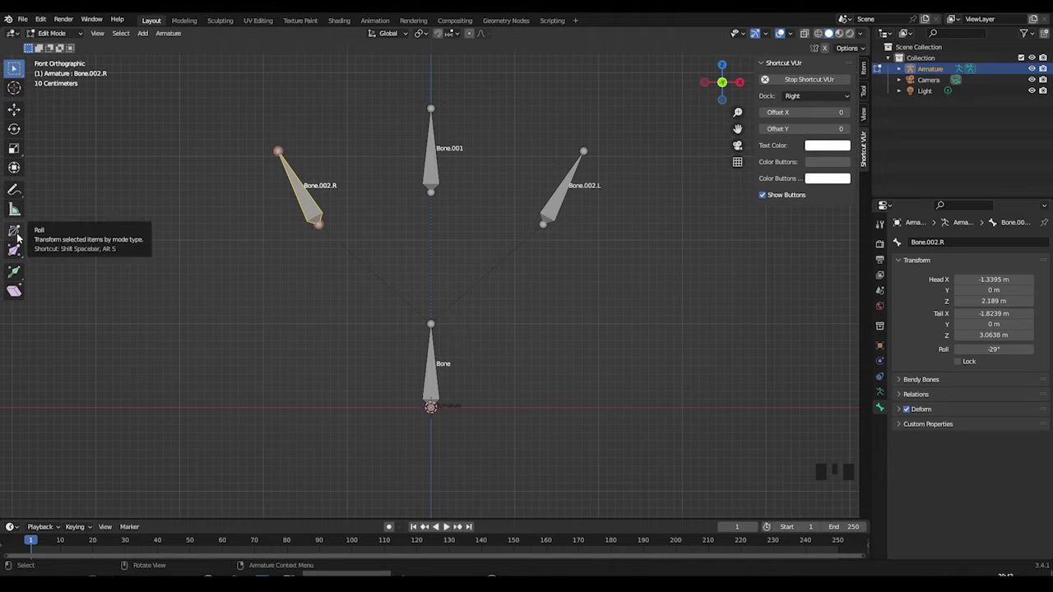
{"action": "left_click", "coordinate": [863, 75]}
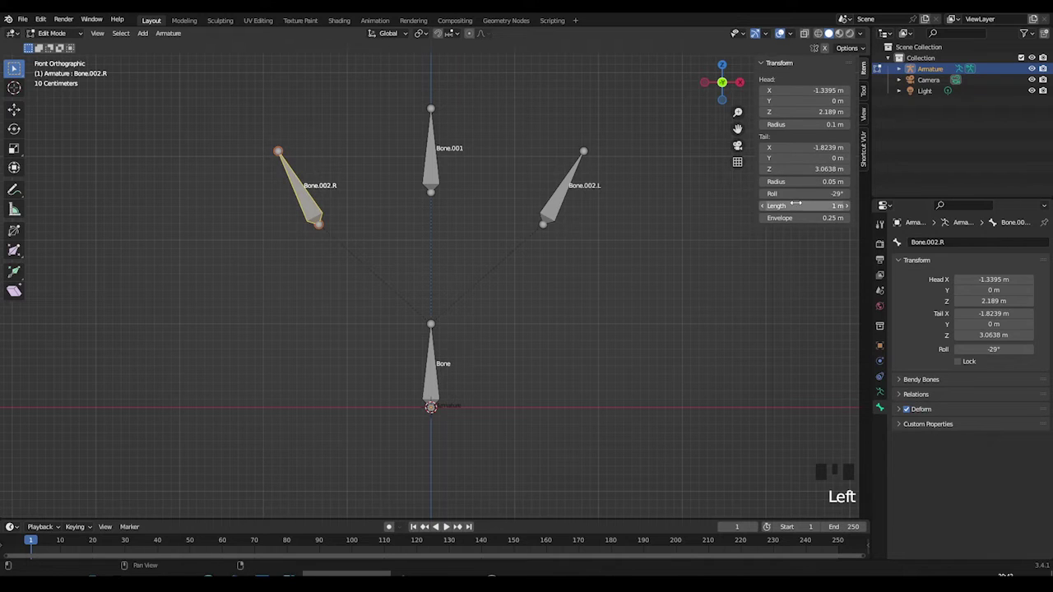
{"action": "mouse_move", "coordinate": [790, 193]}
{"action": "left_mouse_down"}
{"action": "mouse_move", "coordinate": [765, 193]}
{"action": "mouse_move", "coordinate": [790, 193]}
{"action": "left_mouse_up"}
{"action": "left_click", "coordinate": [14, 231]}
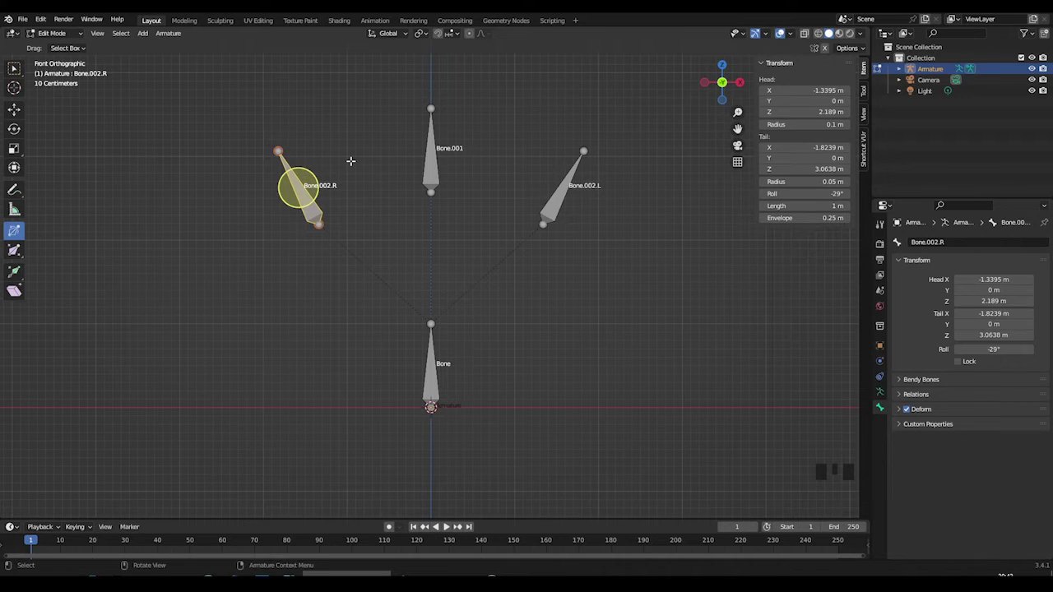
{"action": "left_click_drag", "start_coordinate": [294, 203], "coordinate": [334, 204]}
Activate the Bone Size tool for Bone.002.R and set the armature's viewport display to Envelope
{"action": "left_click", "coordinate": [18, 250]}
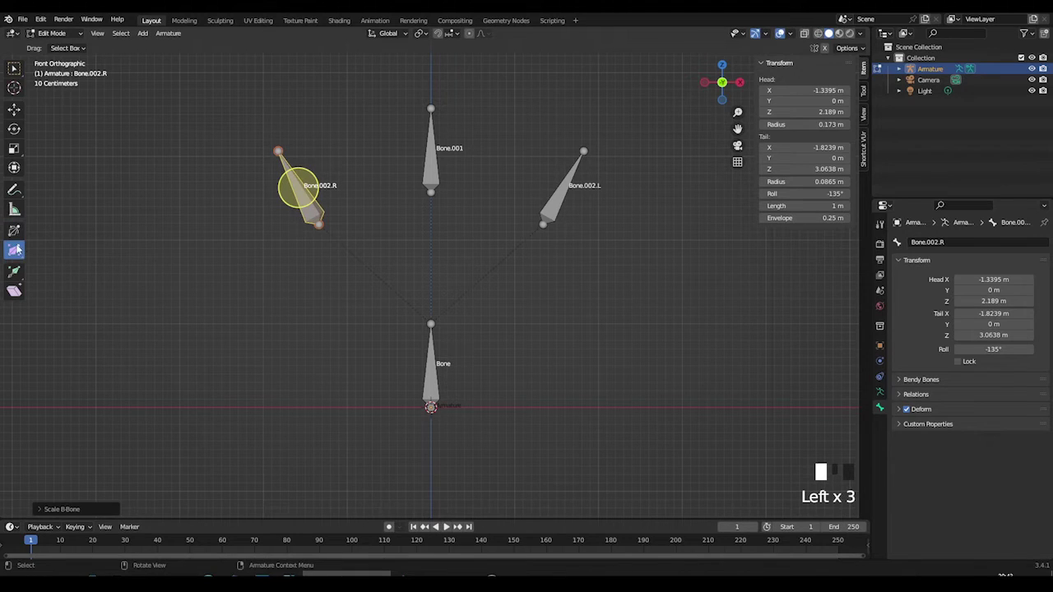
{"action": "left_click", "coordinate": [879, 391]}
{"action": "left_click", "coordinate": [974, 419]}
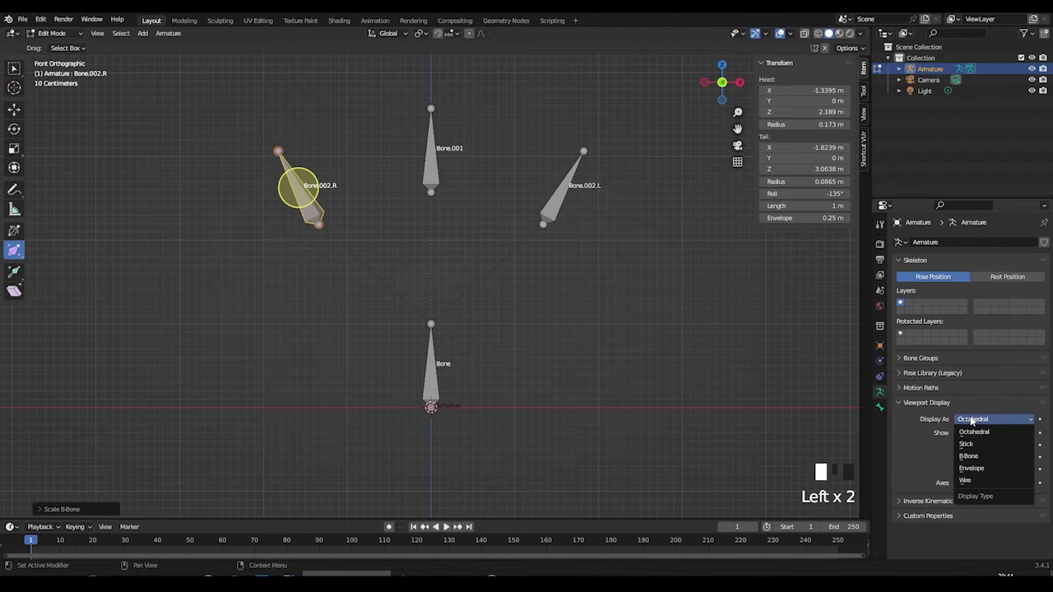
{"action": "left_click", "coordinate": [970, 467]}
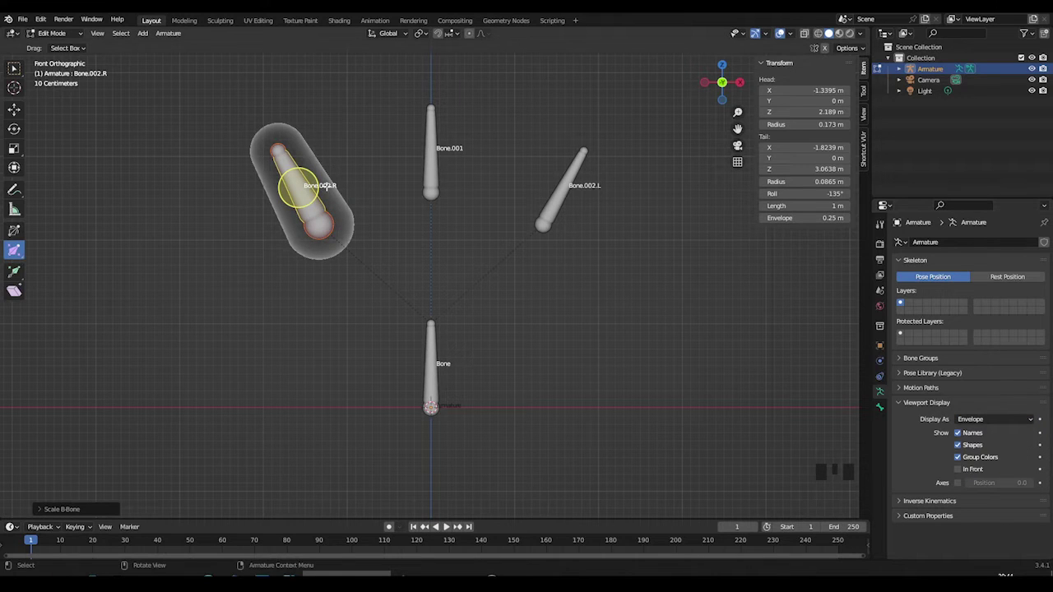
Scale the whole Bone.002.R to a head radius of about 0.316 m and a tail radius of about 0.158 m
{"action": "left_click_drag", "start_coordinate": [326, 185], "coordinate": [361, 164]}
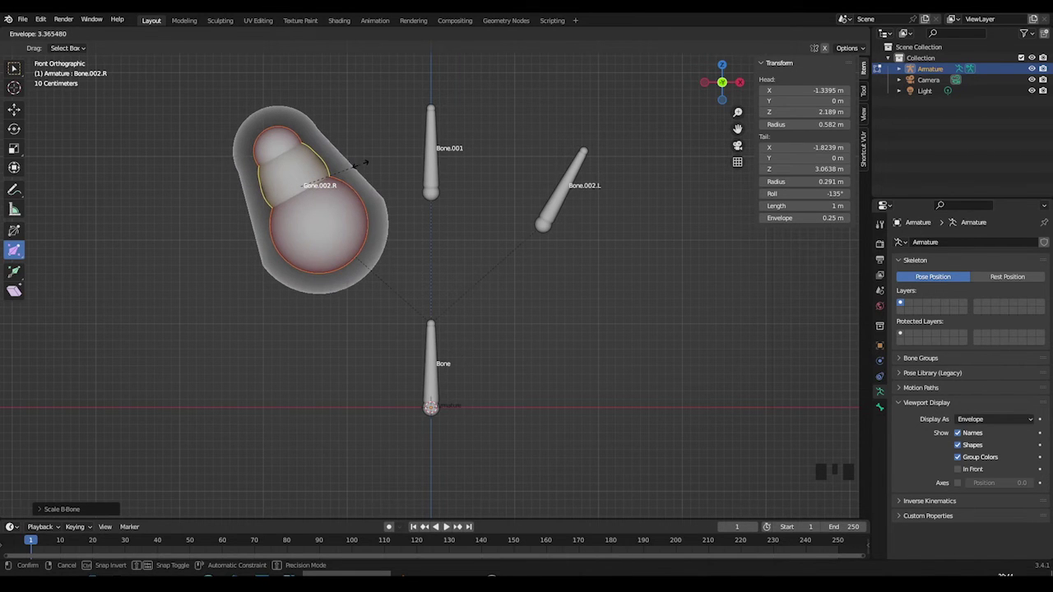
{"action": "left_click_drag", "start_coordinate": [362, 162], "coordinate": [344, 164]}
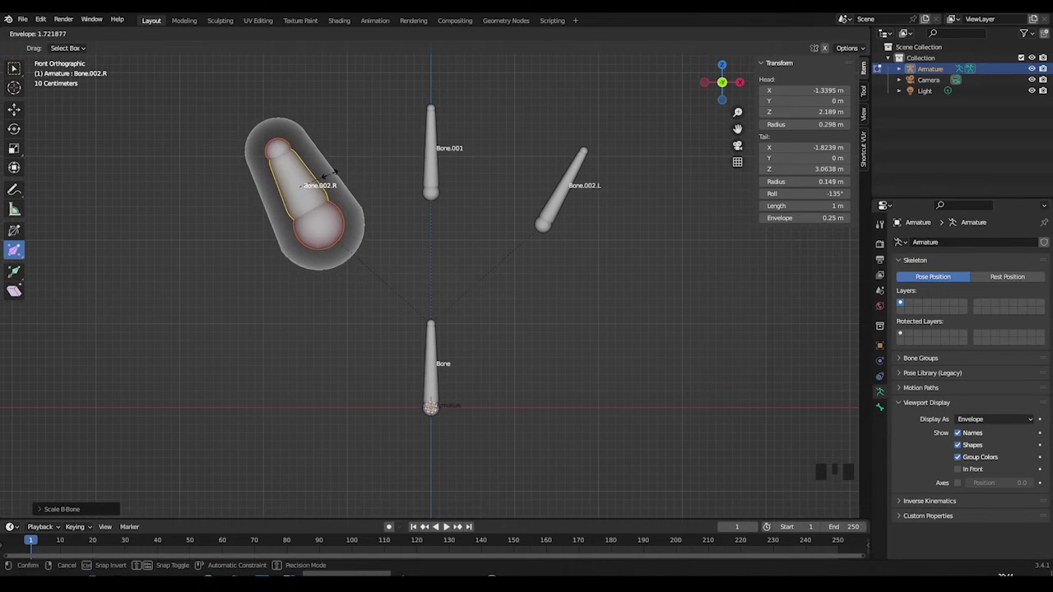
{"action": "left_click", "coordinate": [334, 173]}
Resize Bone.002.R's head and tail joints individually, and scale the whole bone to radii of about 0.237 m and 0.074 m
{"action": "left_click", "coordinate": [333, 232]}
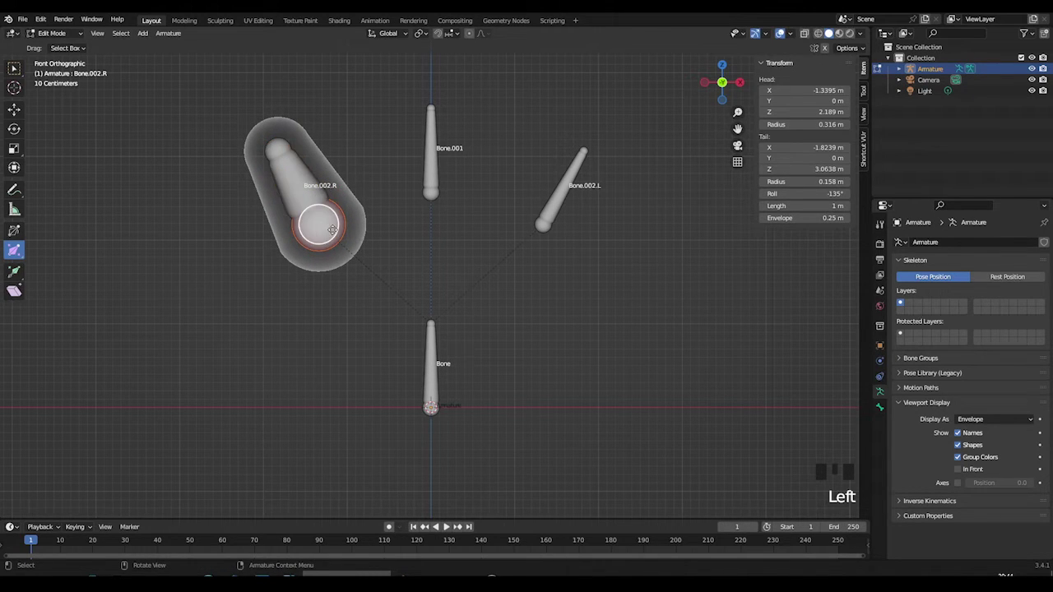
{"action": "mouse_move", "coordinate": [331, 223]}
{"action": "left_mouse_down"}
{"action": "mouse_move", "coordinate": [312, 222]}
{"action": "mouse_move", "coordinate": [329, 223]}
{"action": "left_mouse_up"}
{"action": "left_click", "coordinate": [329, 223]}
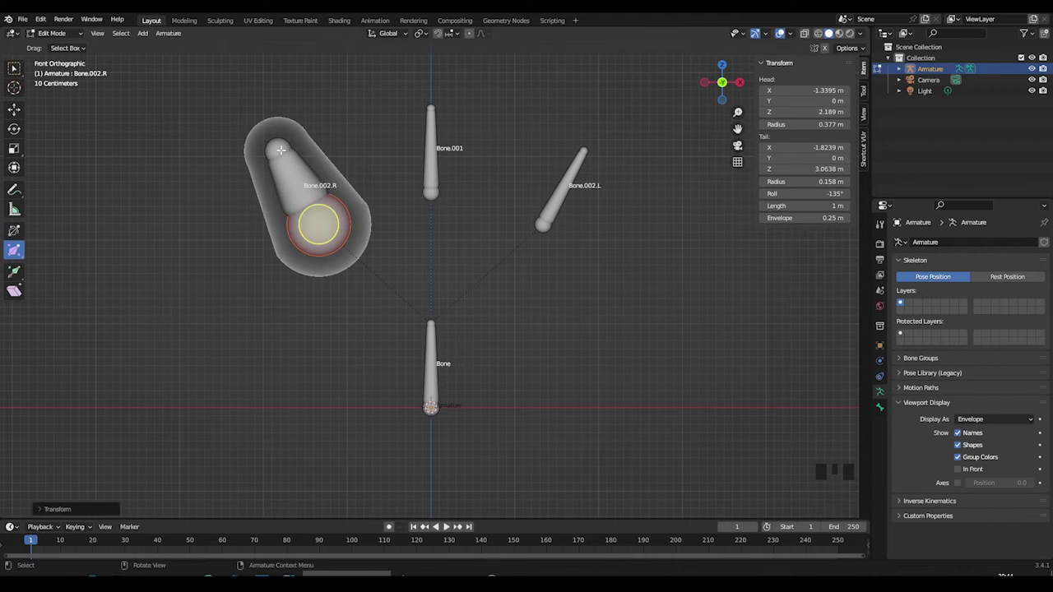
{"action": "left_click", "coordinate": [281, 152]}
{"action": "mouse_move", "coordinate": [280, 151]}
{"action": "left_mouse_down"}
{"action": "mouse_move", "coordinate": [277, 135]}
{"action": "mouse_move", "coordinate": [276, 153]}
{"action": "left_mouse_up"}
{"action": "left_click", "coordinate": [301, 187]}
{"action": "left_click_drag", "start_coordinate": [315, 188], "coordinate": [185, 257]}
Reduce Bone.002.R's envelope distance to about 0.06 m with the Bone Envelope tool
{"action": "left_click_drag", "start_coordinate": [16, 256], "coordinate": [53, 274]}
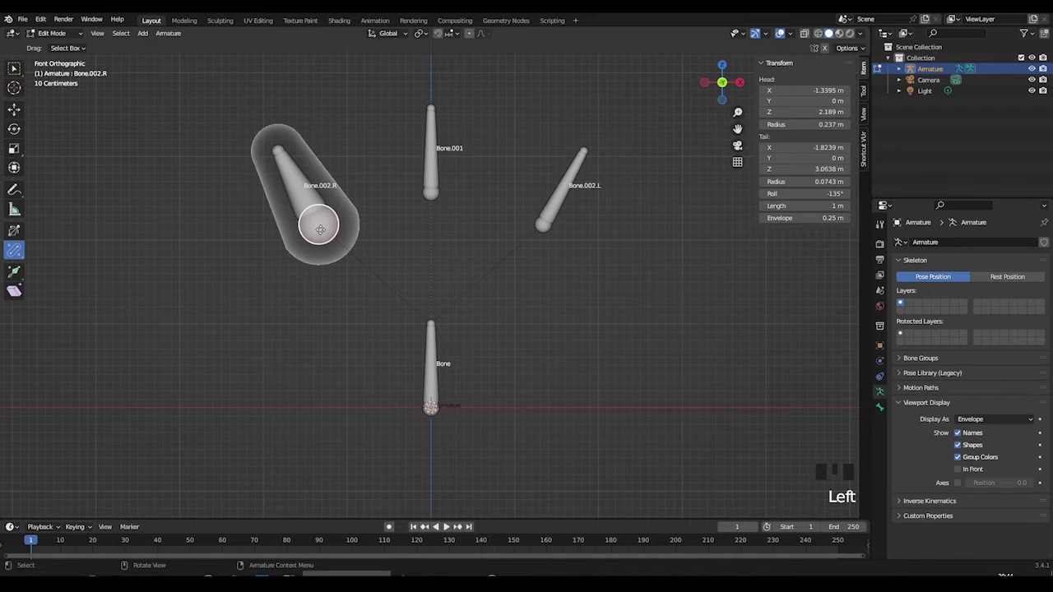
{"action": "left_click", "coordinate": [320, 229]}
{"action": "left_click_drag", "start_coordinate": [351, 253], "coordinate": [315, 206]}
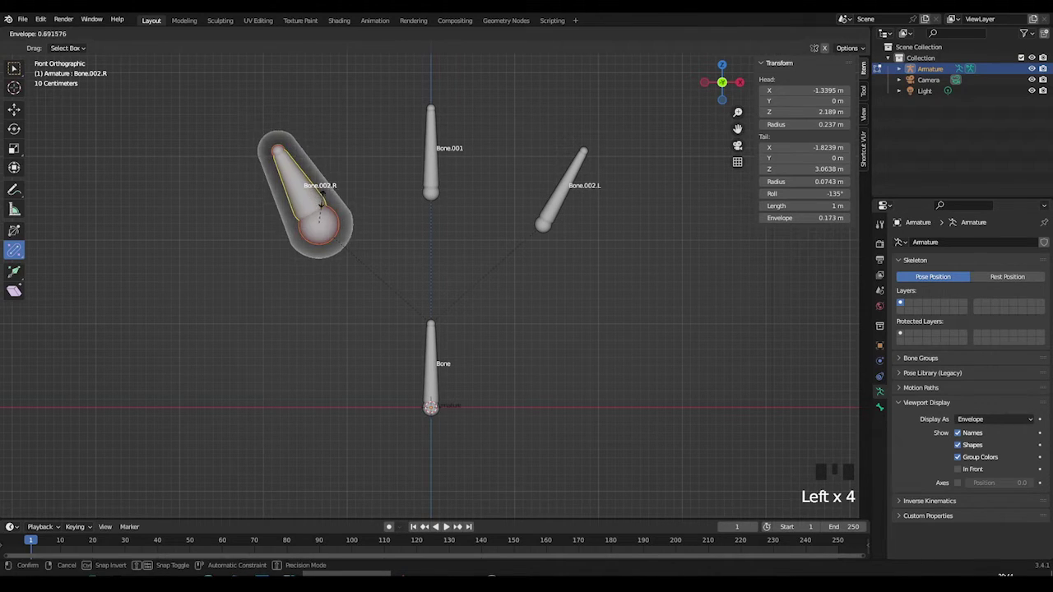
{"action": "left_click_drag", "start_coordinate": [325, 201], "coordinate": [327, 226]}
Enlarge Bone.002.R with the Bone Size tool to a head radius of about 0.797 m and tail radius of about 0.25 m
{"action": "left_click_drag", "start_coordinate": [20, 245], "coordinate": [59, 264]}
{"action": "left_click_drag", "start_coordinate": [306, 189], "coordinate": [321, 207]}
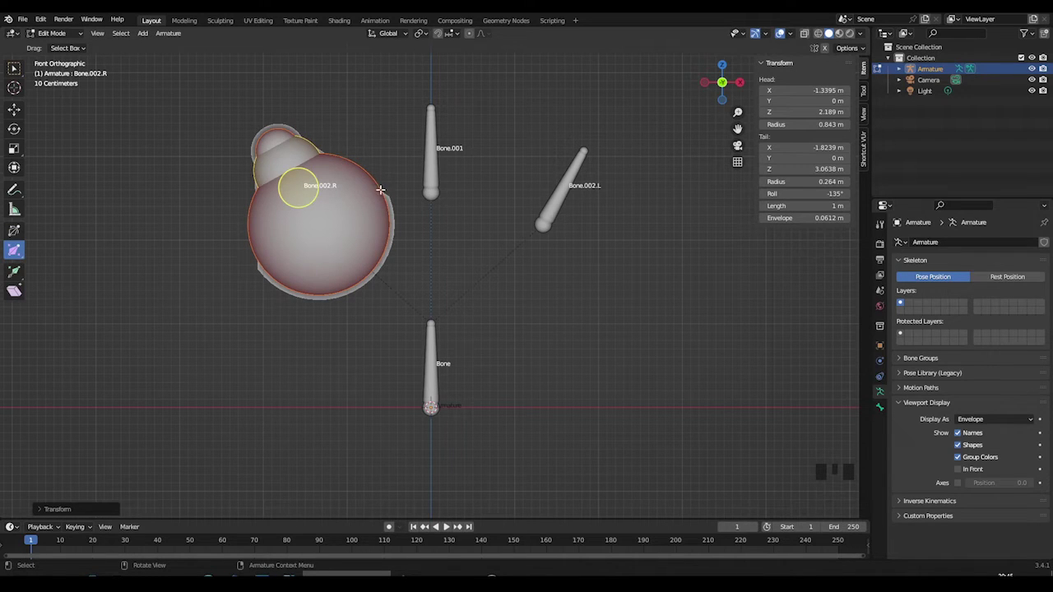
{"action": "left_click_drag", "start_coordinate": [307, 191], "coordinate": [292, 195]}
Increase Bone.002.R's envelope distance to about 0.236 m with the Bone Envelope tool
{"action": "left_click_drag", "start_coordinate": [22, 257], "coordinate": [59, 279]}
{"action": "left_click_drag", "start_coordinate": [302, 194], "coordinate": [203, 214]}
{"action": "left_click", "coordinate": [203, 214]}
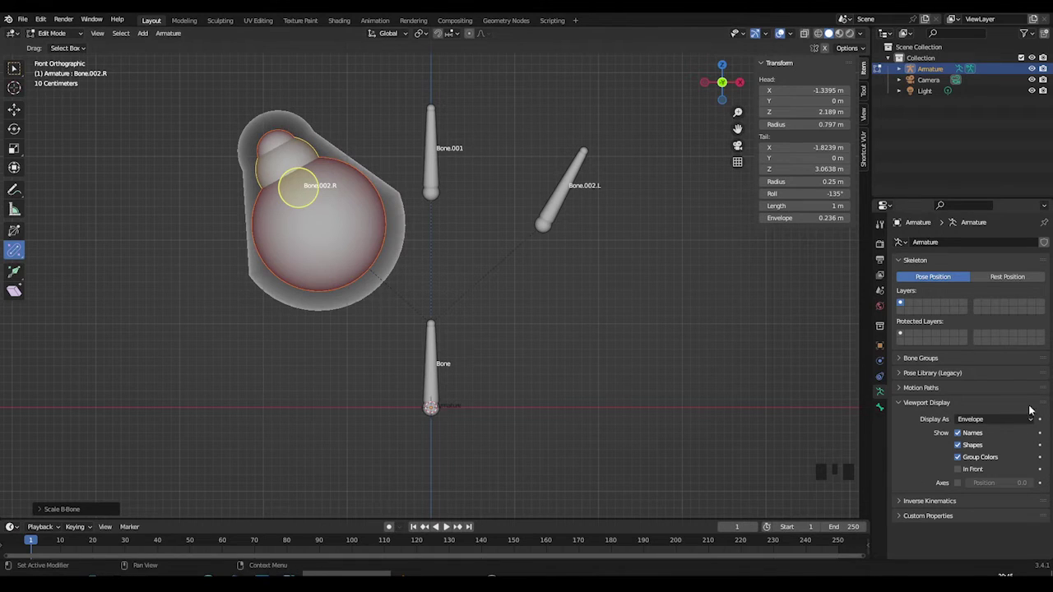
Compare the Octahedral and Stick bone display styles, leaving the armature set to Octahedral
{"action": "left_click", "coordinate": [993, 421]}
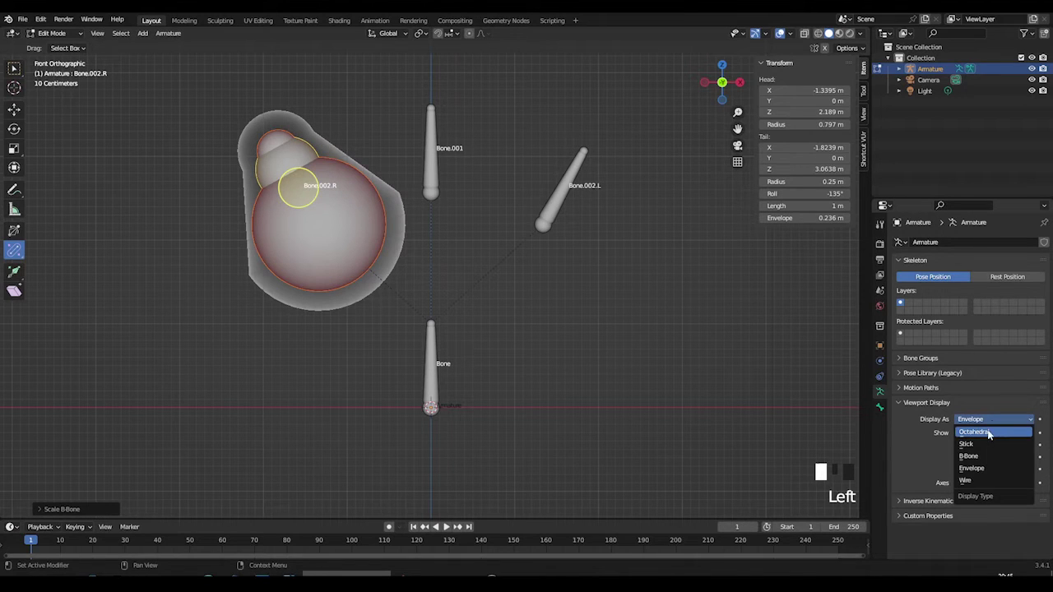
{"action": "left_click", "coordinate": [989, 432]}
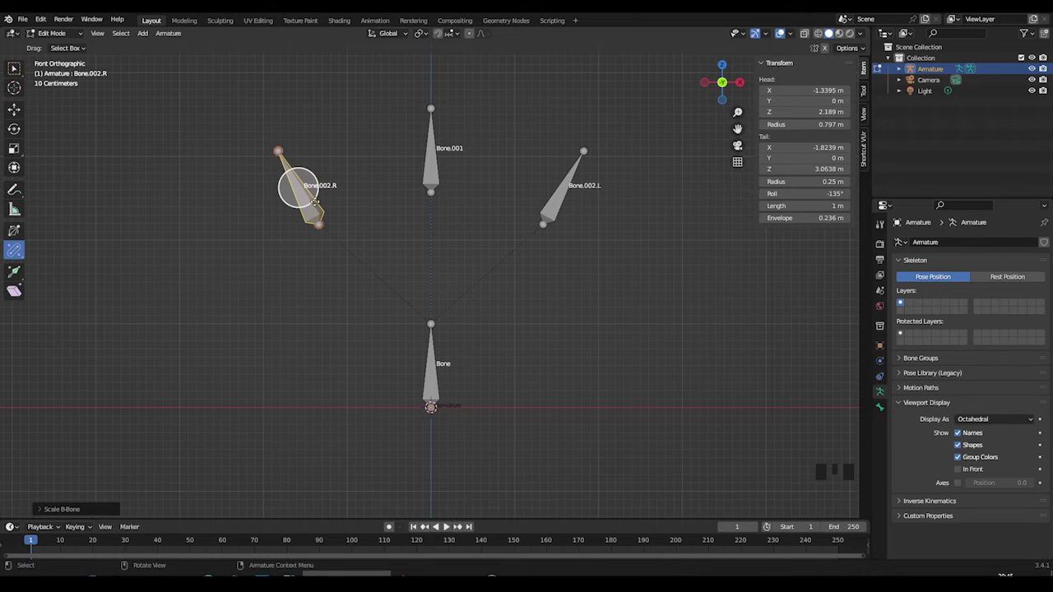
{"action": "left_click", "coordinate": [997, 423]}
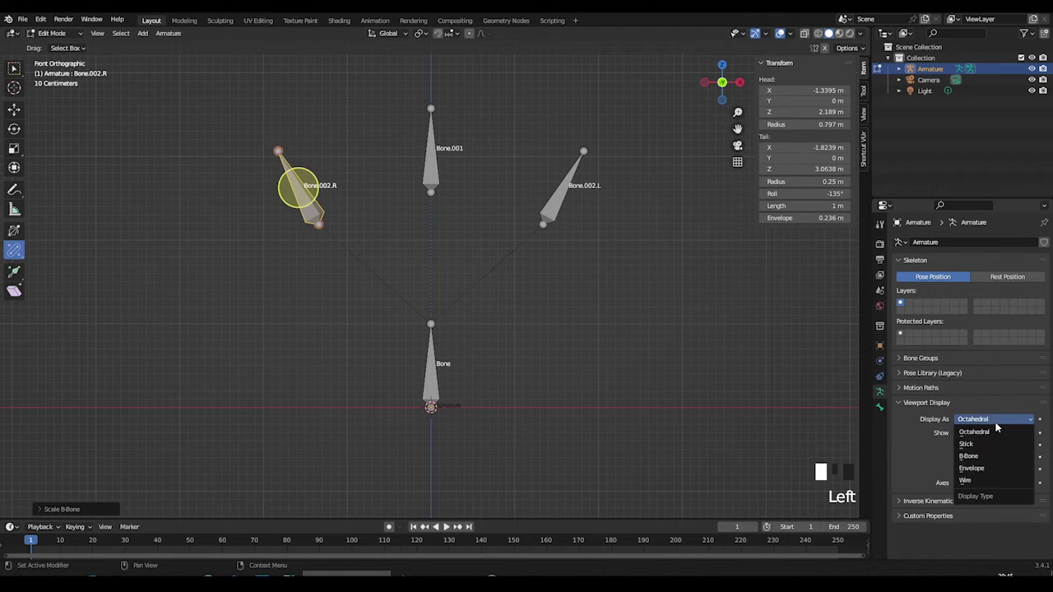
{"action": "left_click", "coordinate": [981, 445]}
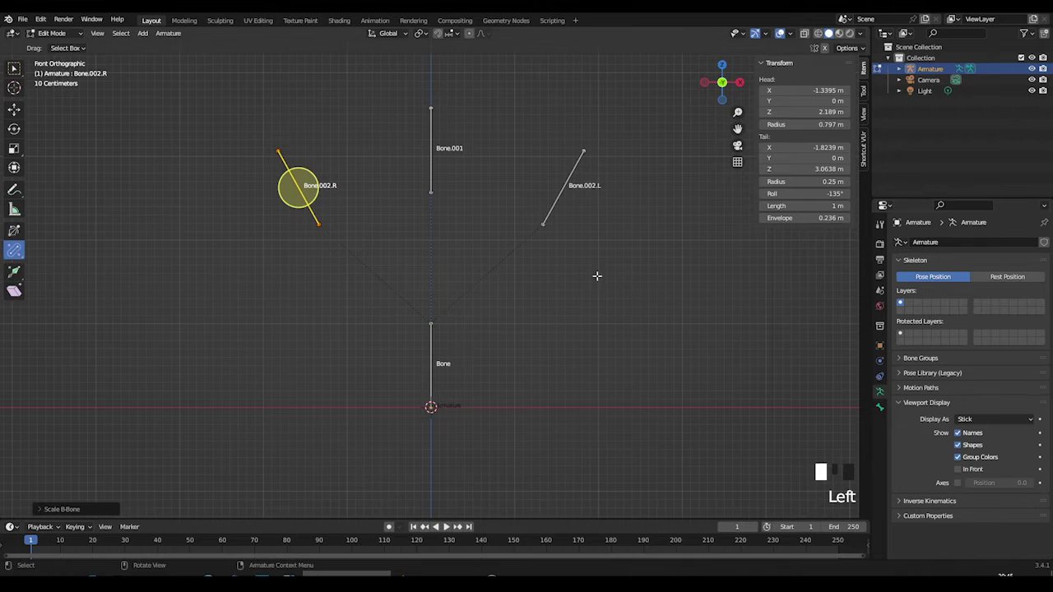
{"action": "left_click", "coordinate": [999, 418]}
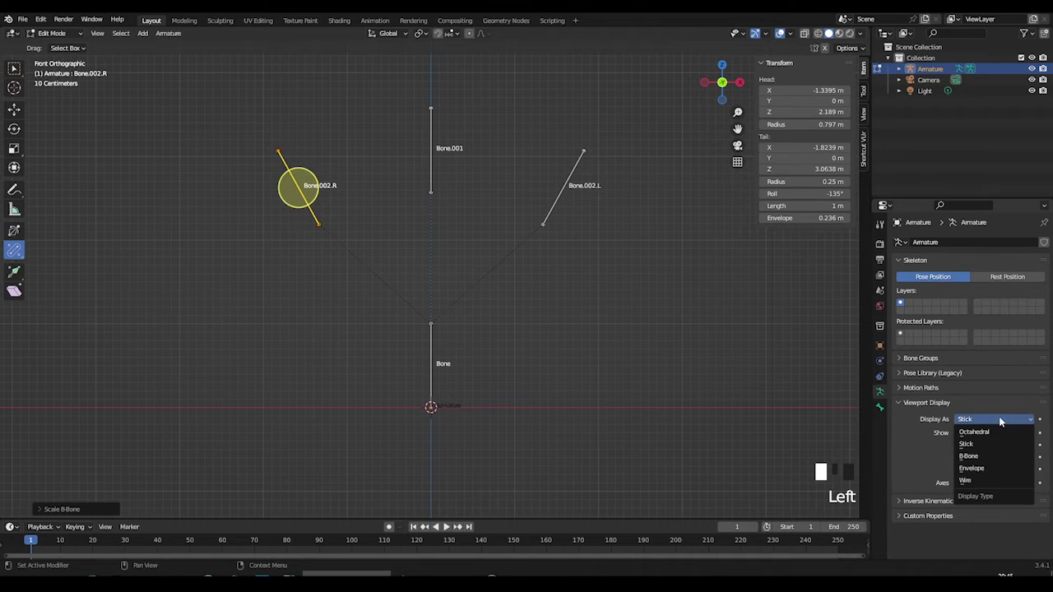
{"action": "left_click", "coordinate": [993, 431]}
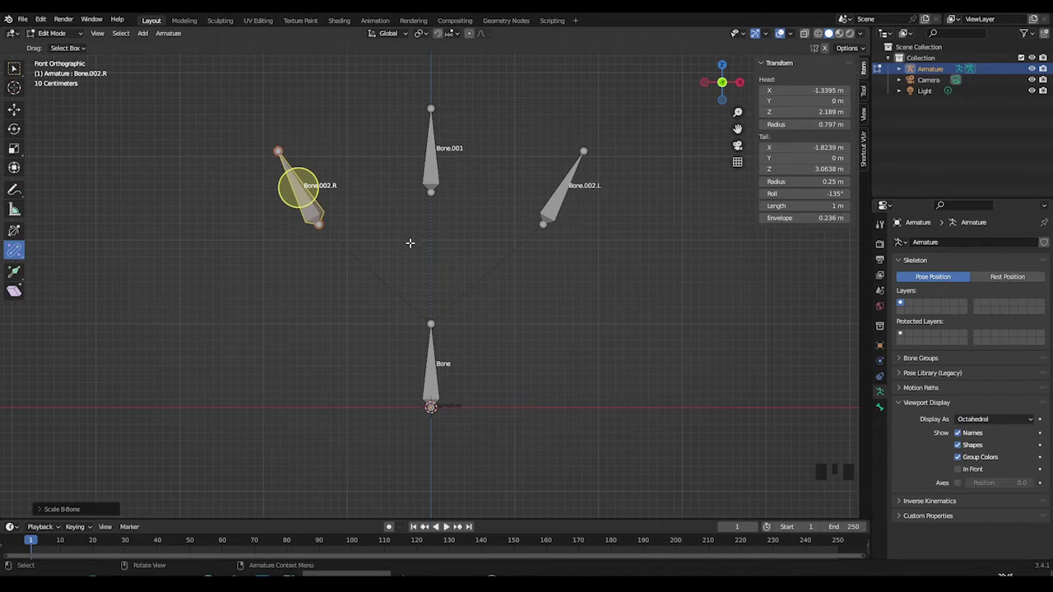
Extrude a new bone about 0.81 m straight up from the tip of the base bone
{"action": "left_click", "coordinate": [14, 276]}
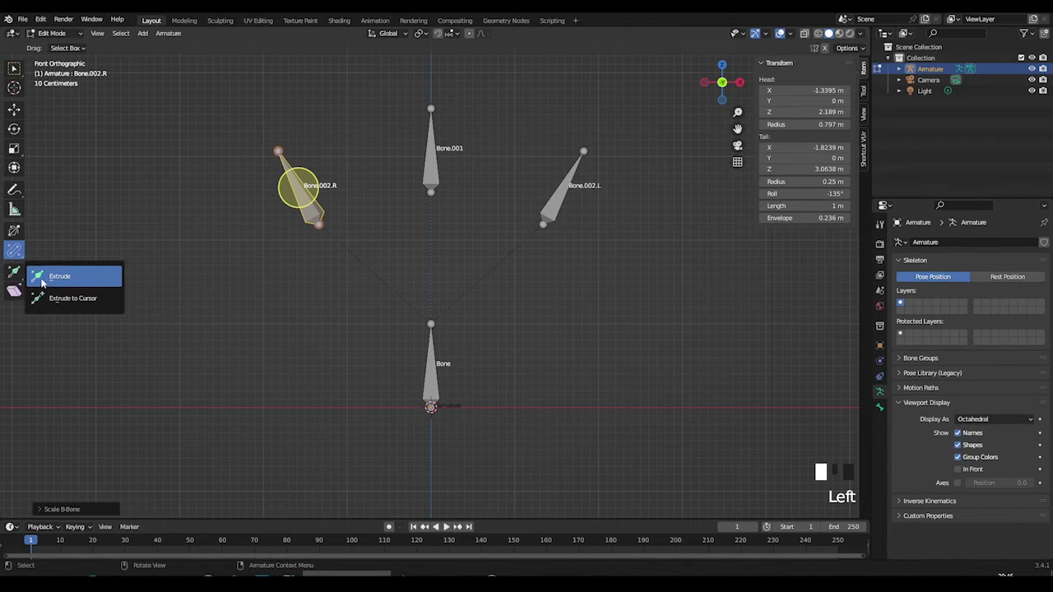
{"action": "left_click", "coordinate": [54, 276]}
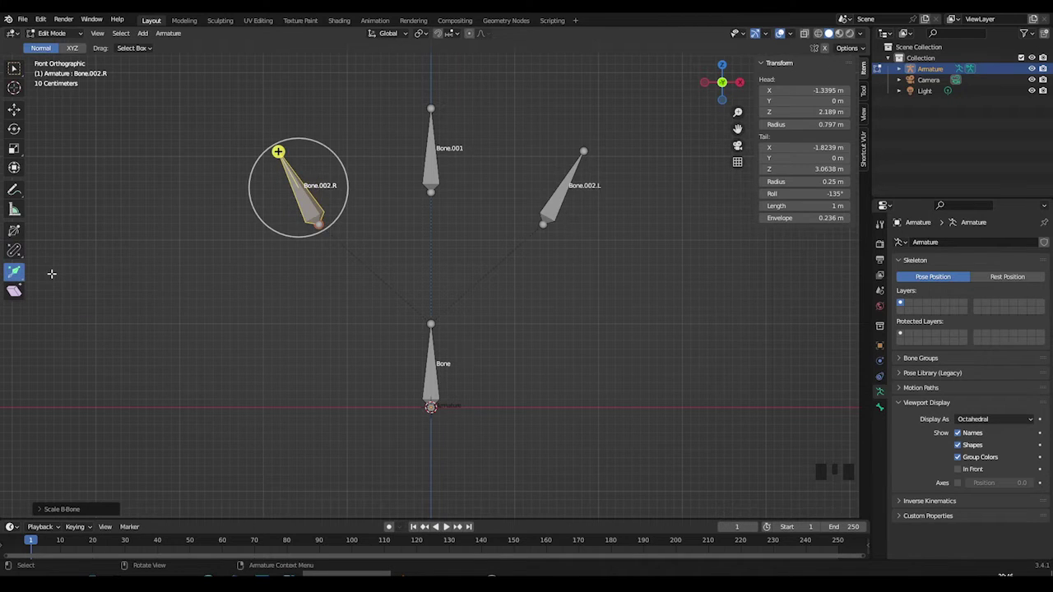
{"action": "key", "text": "ctrl+z"}
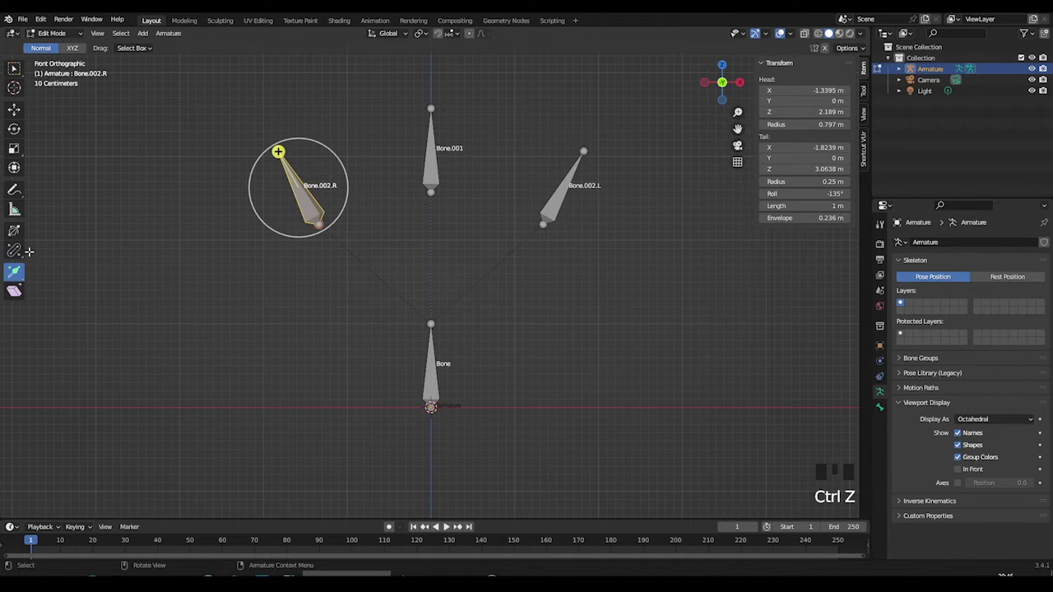
{"action": "left_click", "coordinate": [433, 383]}
{"action": "key", "text": "ctrl+z"}
{"action": "left_click_drag", "start_coordinate": [431, 325], "coordinate": [428, 255]}
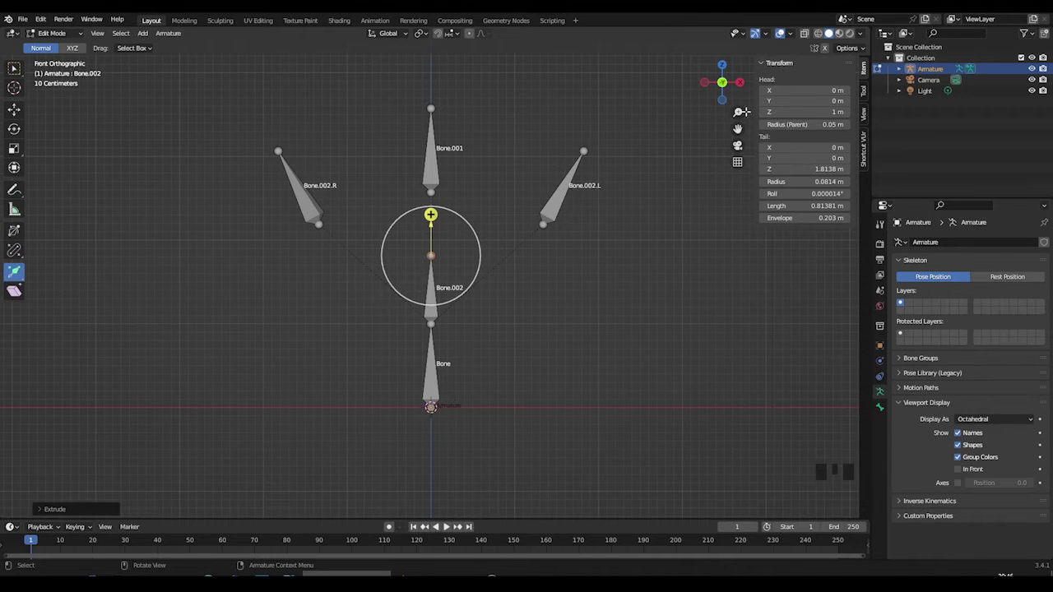
Try extruding new bones from the head joint of the base bone, undoing or cancelling each attempt
{"action": "left_click", "coordinate": [583, 151]}
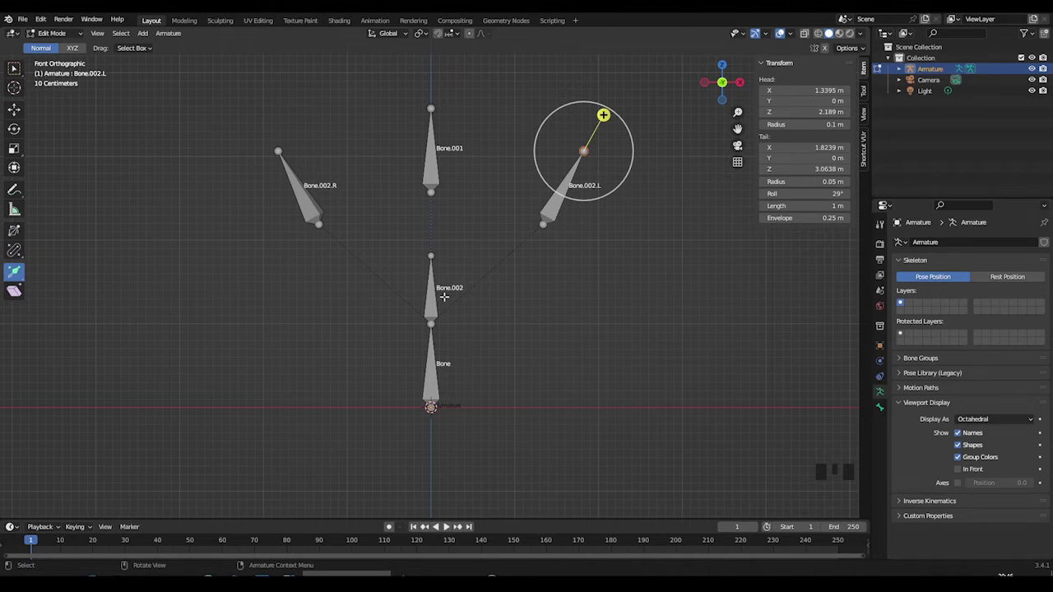
{"action": "left_click", "coordinate": [431, 407]}
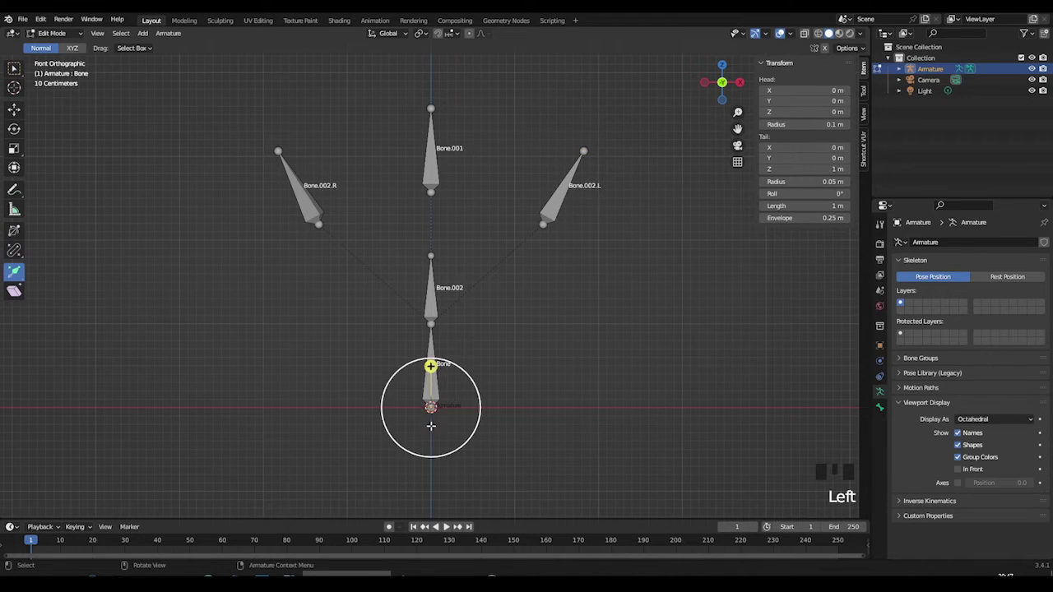
{"action": "left_click_drag", "start_coordinate": [430, 407], "coordinate": [427, 449]}
{"action": "middle_click_drag", "start_coordinate": [538, 395], "coordinate": [522, 416]}
{"action": "key", "text": "ctrl+z"}
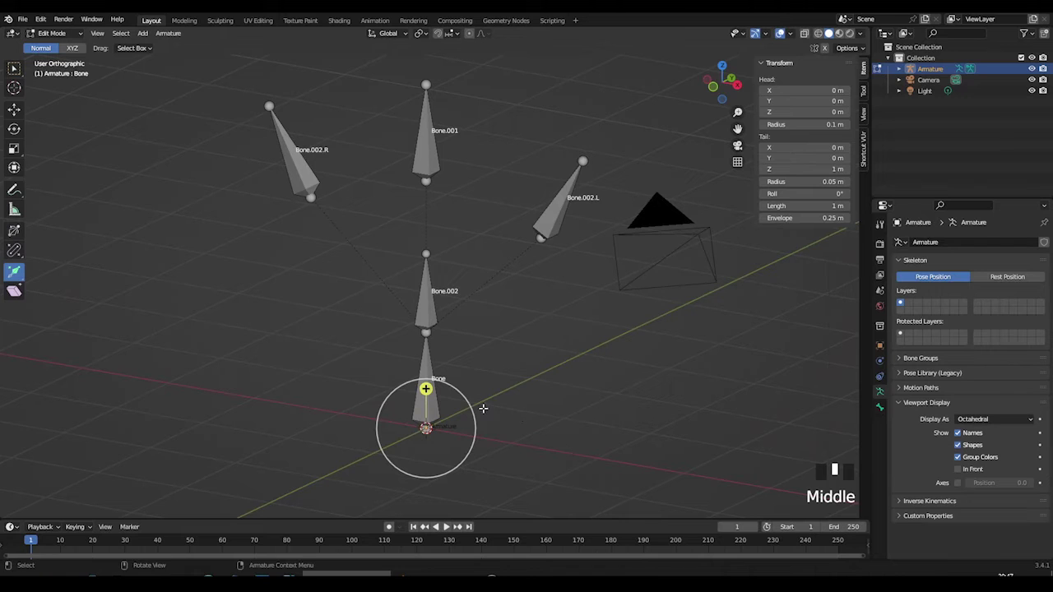
{"action": "mouse_move", "coordinate": [425, 389]}
{"action": "left_mouse_down"}
{"action": "mouse_move", "coordinate": [436, 434]}
{"action": "mouse_move", "coordinate": [422, 434]}
{"action": "mouse_move", "coordinate": [421, 362]}
{"action": "mouse_move", "coordinate": [449, 415]}
{"action": "mouse_move", "coordinate": [441, 460]}
{"action": "mouse_move", "coordinate": [444, 44]}
{"action": "mouse_move", "coordinate": [430, 399]}
{"action": "left_mouse_up"}
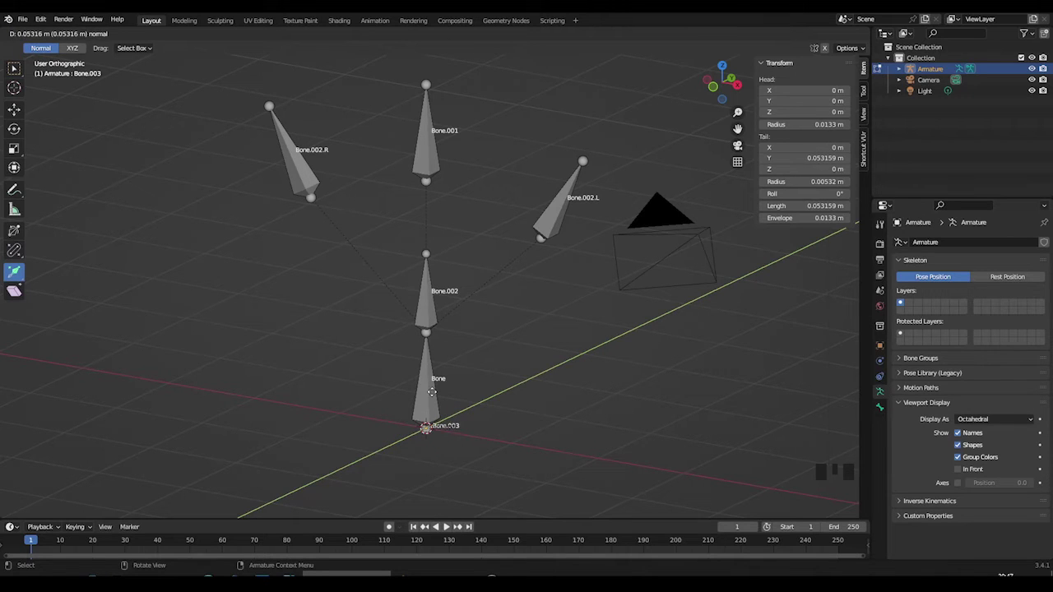
{"action": "key", "text": "Escape"}
Try extruding from the whole base bone instead of a single joint, and undo it
{"action": "left_click", "coordinate": [430, 362]}
{"action": "left_click_drag", "start_coordinate": [428, 359], "coordinate": [451, 243]}
{"action": "key", "text": "ctrl+z"}
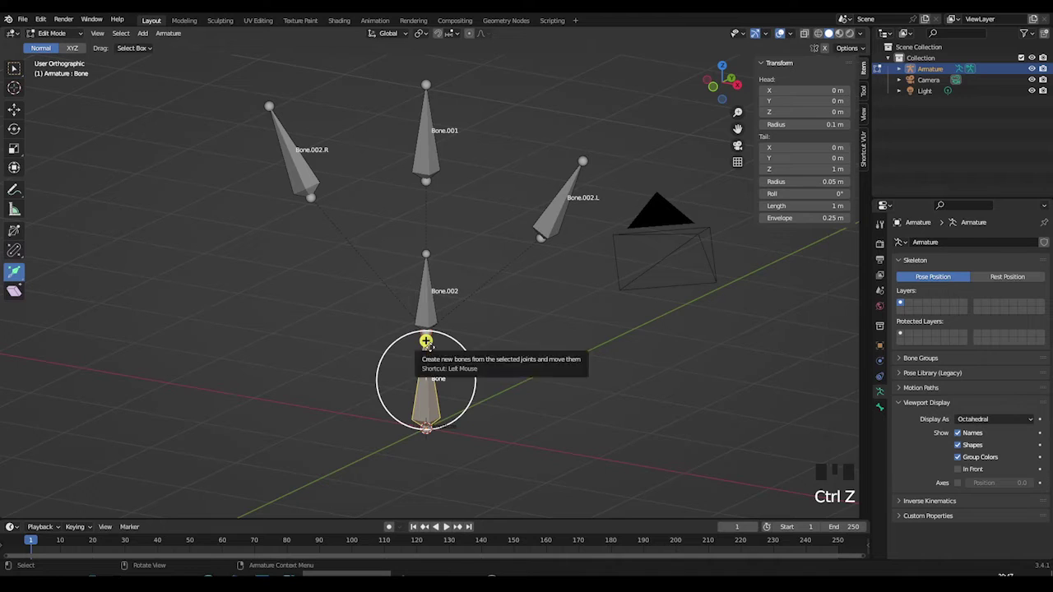
In the front view, extrude a new bone about 0.70 m from the tip of Bone.002.L along its direction
{"action": "left_click", "coordinate": [424, 253]}
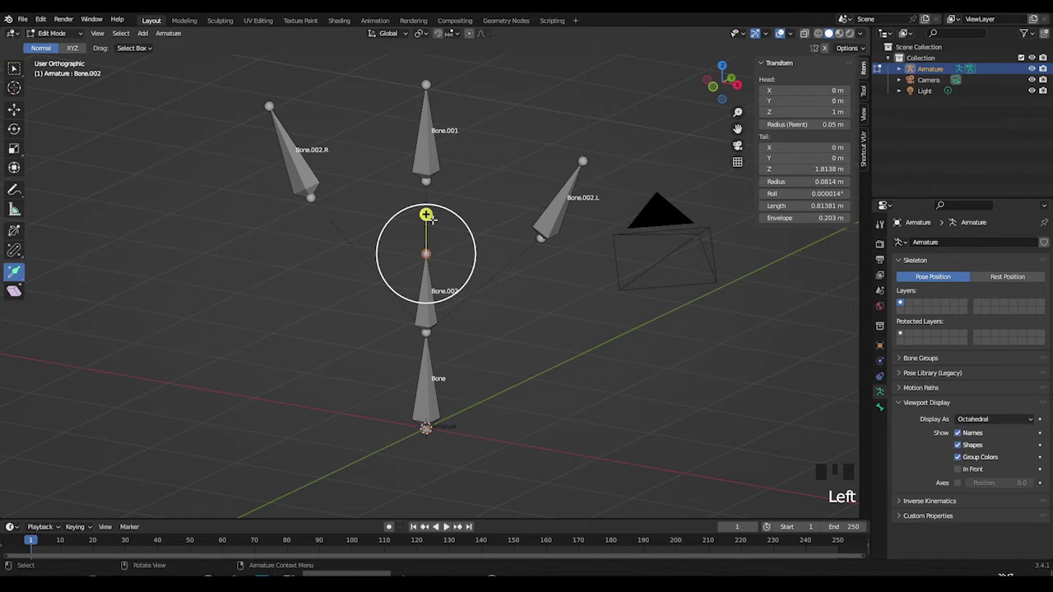
{"action": "mouse_move", "coordinate": [426, 215]}
{"action": "left_mouse_down"}
{"action": "mouse_move", "coordinate": [428, 493]}
{"action": "mouse_move", "coordinate": [449, 208]}
{"action": "mouse_move", "coordinate": [440, 457]}
{"action": "mouse_move", "coordinate": [432, 216]}
{"action": "left_mouse_up"}
{"action": "middle_click_drag", "start_coordinate": [432, 216], "coordinate": [513, 217]}
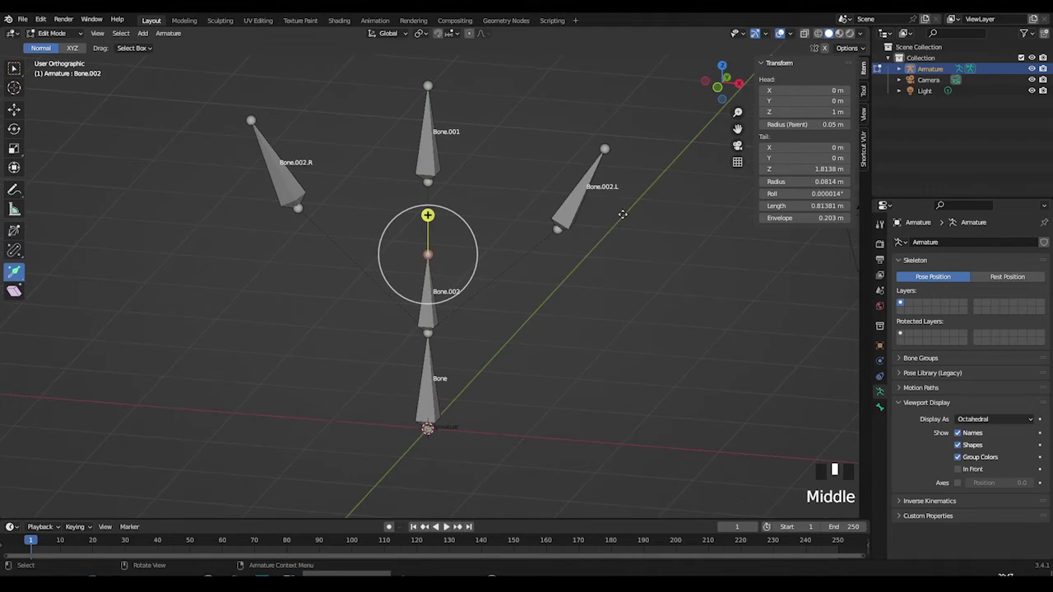
{"action": "key", "text": "KP_3"}
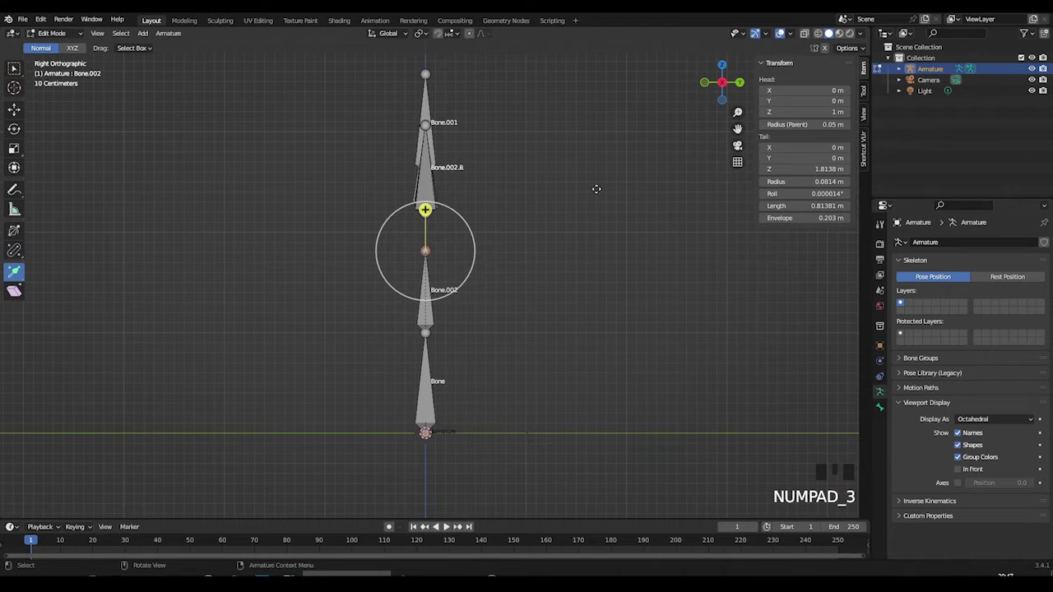
{"action": "key", "text": "KP_1"}
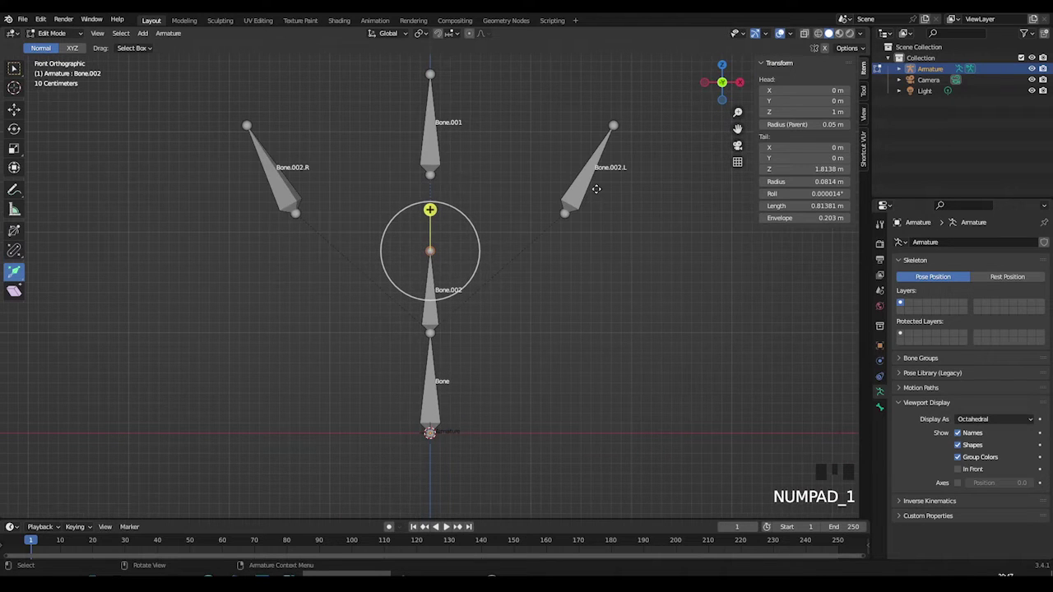
{"action": "left_click", "coordinate": [612, 126]}
{"action": "left_click_drag", "start_coordinate": [636, 88], "coordinate": [649, 66]}
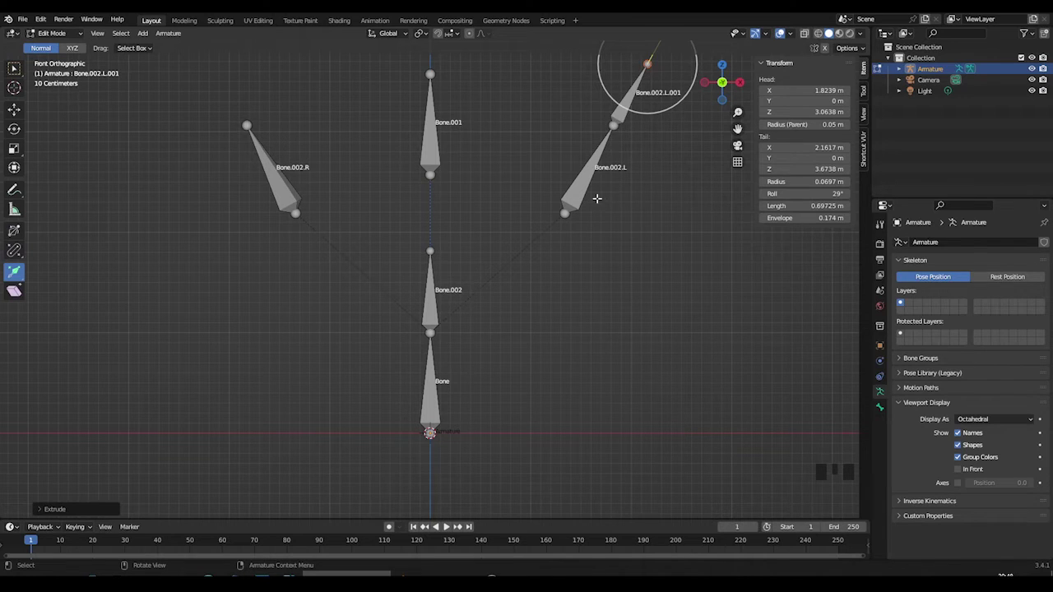
Try extruding a bone about 2.38 m from the tip of Bone.002.L back along its length, and undo it
{"action": "left_click", "coordinate": [613, 128]}
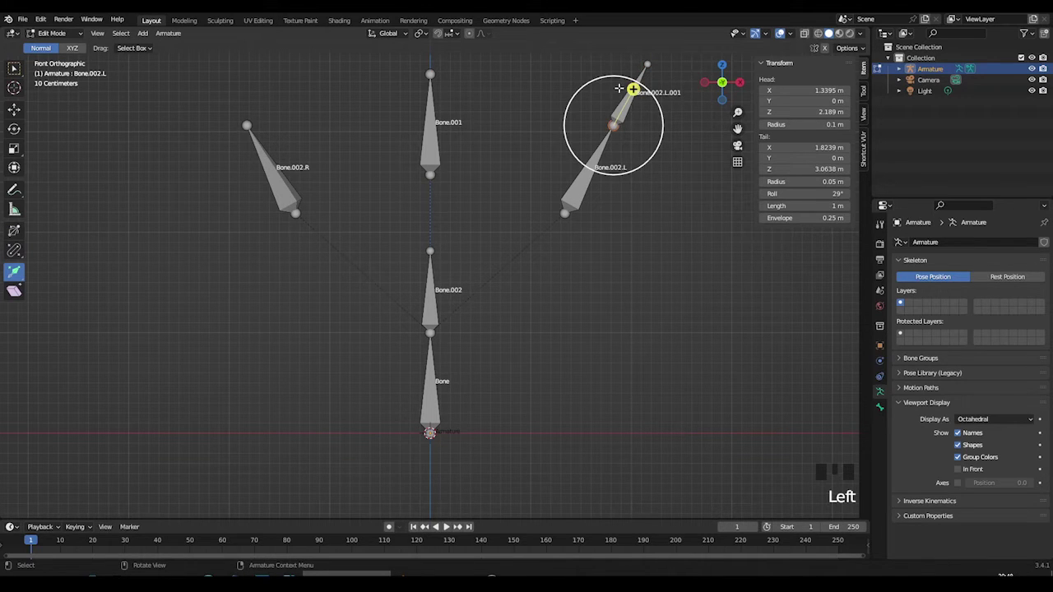
{"action": "left_click_drag", "start_coordinate": [633, 89], "coordinate": [499, 292]}
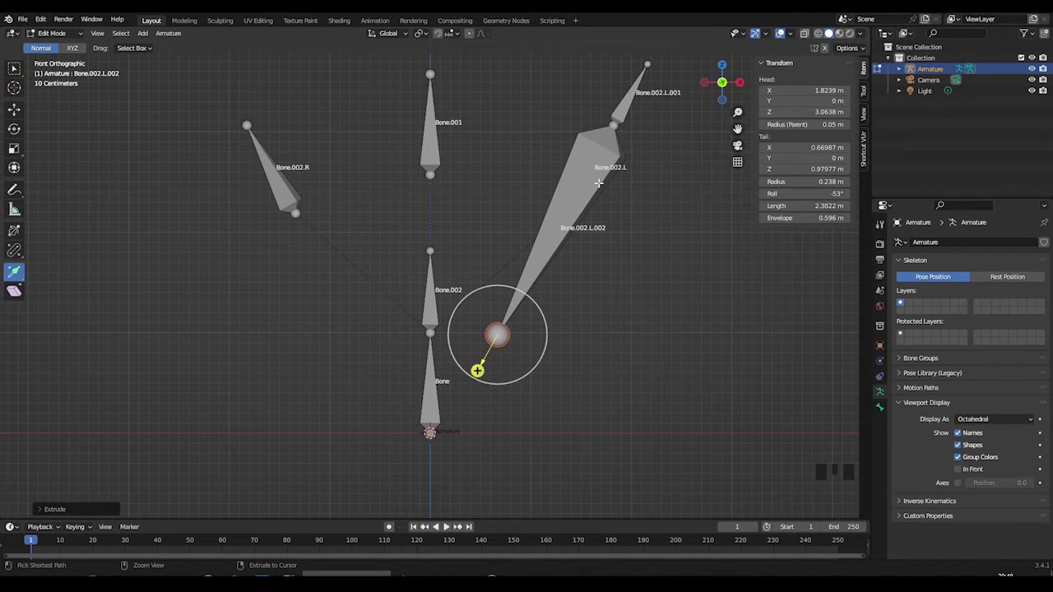
{"action": "key", "text": "ctrl+z"}
Try extruding a bone about 4.46 m along the Y axis from the tip of Bone.002.R, and undo it
{"action": "middle_click_drag", "start_coordinate": [240, 123], "coordinate": [334, 207], "text": "shift"}
{"action": "left_click", "coordinate": [343, 208]}
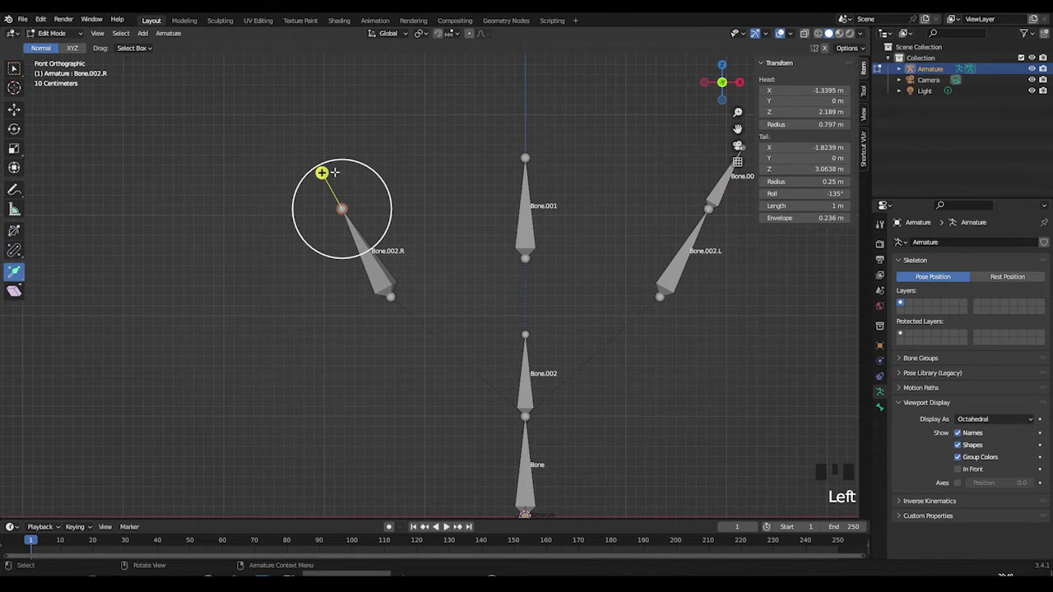
{"action": "left_click_drag", "start_coordinate": [322, 173], "coordinate": [282, 112]}
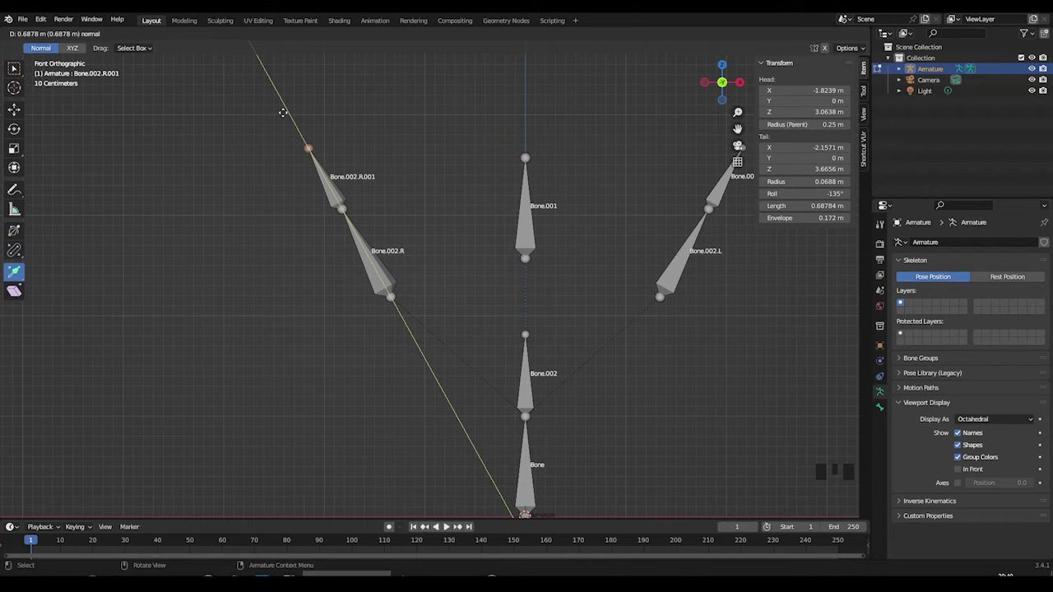
{"action": "key", "text": "z"}
{"action": "left_click_drag", "start_coordinate": [282, 112], "coordinate": [347, 279]}
{"action": "key", "text": "x"}
{"action": "key", "text": "y"}
{"action": "mouse_move", "coordinate": [346, 277]}
{"action": "middle_mouse_down"}
{"action": "mouse_move", "coordinate": [291, 291]}
{"action": "mouse_move", "coordinate": [339, 262]}
{"action": "middle_mouse_up"}
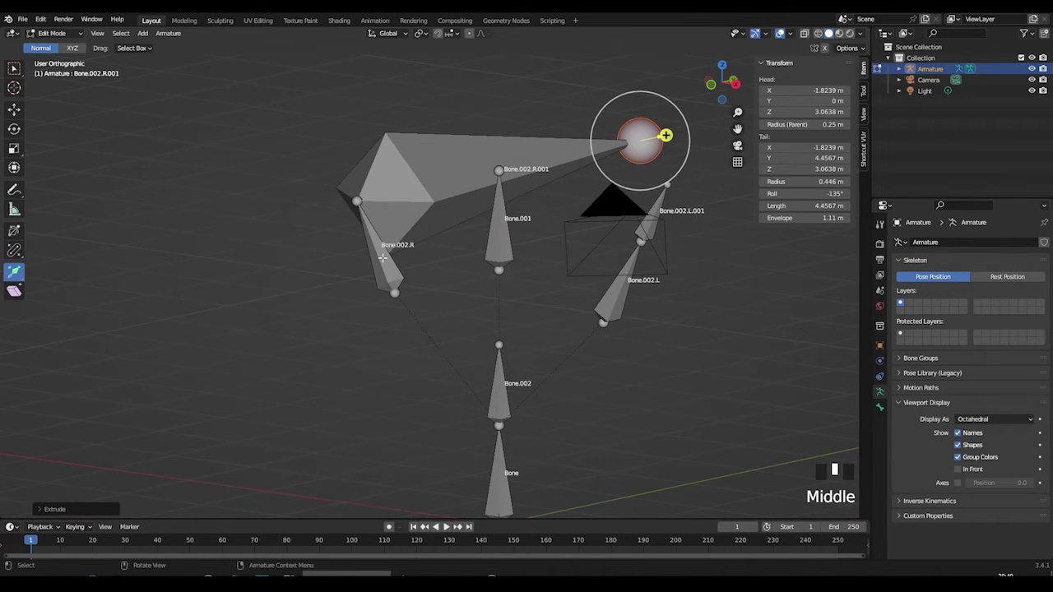
{"action": "key", "text": "ctrl+z"}
Start another Y-constrained extrusion from the tip of Bone.002.R, cancel it and undo the leftover zero-length bone
{"action": "left_click_drag", "start_coordinate": [341, 163], "coordinate": [413, 233]}
{"action": "key", "text": "y"}
{"action": "right_click", "coordinate": [413, 233]}
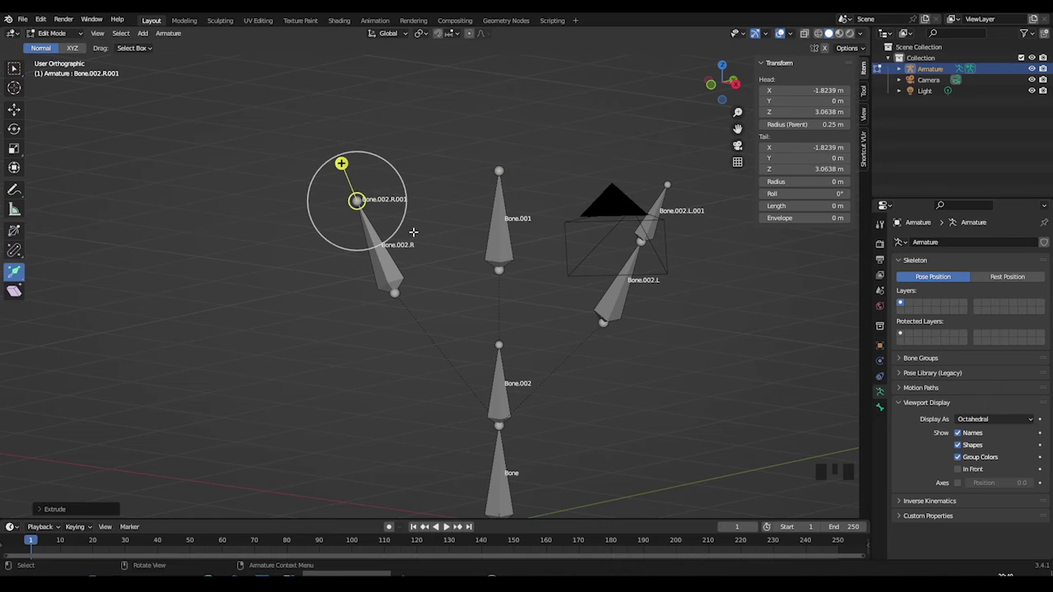
{"action": "key", "text": "ctrl+z"}
Try extruding a bone about 0.66 m along the normal Z axis from the tip of Bone.002.R, and undo it
{"action": "middle_click_drag", "start_coordinate": [404, 227], "coordinate": [345, 223]}
{"action": "scroll", "coordinate": [344, 223], "scroll_direction": "up", "scroll_amount": 2}
{"action": "key", "text": "Left"}
{"action": "key", "text": "Left"}
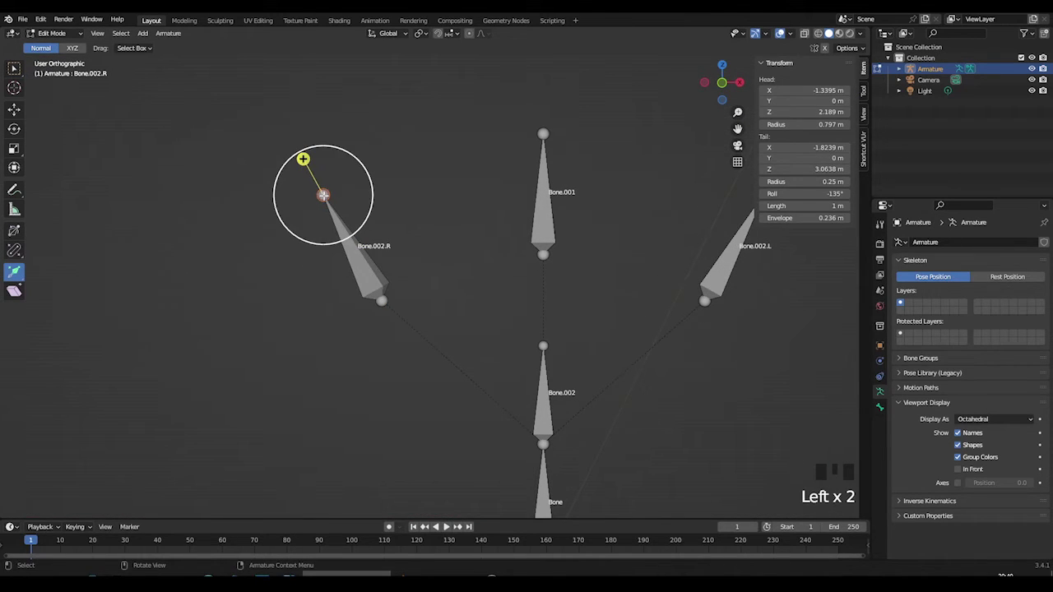
{"action": "left_click_drag", "start_coordinate": [303, 159], "coordinate": [379, 184]}
{"action": "key", "text": "z"}
{"action": "key", "text": "z"}
{"action": "left_click_drag", "start_coordinate": [371, 187], "coordinate": [423, 215]}
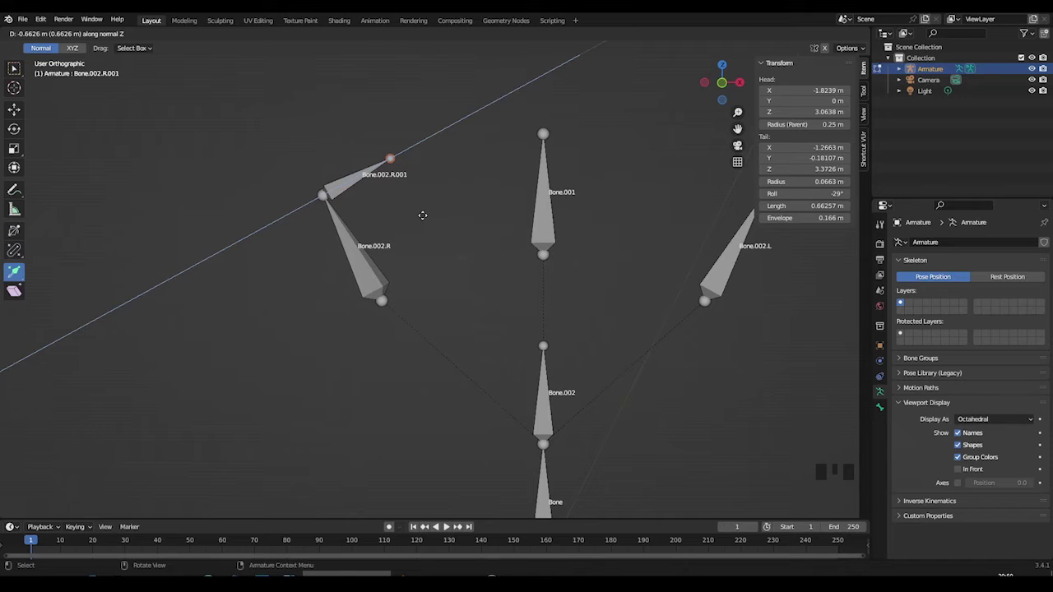
{"action": "left_click_drag", "start_coordinate": [422, 215], "coordinate": [425, 218]}
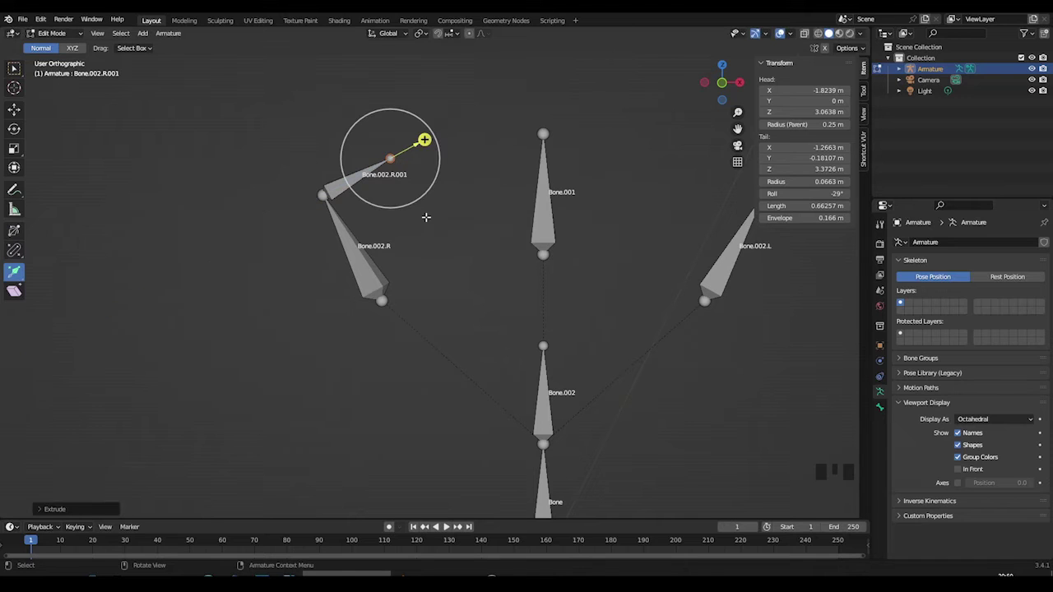
{"action": "left_click", "coordinate": [406, 33]}
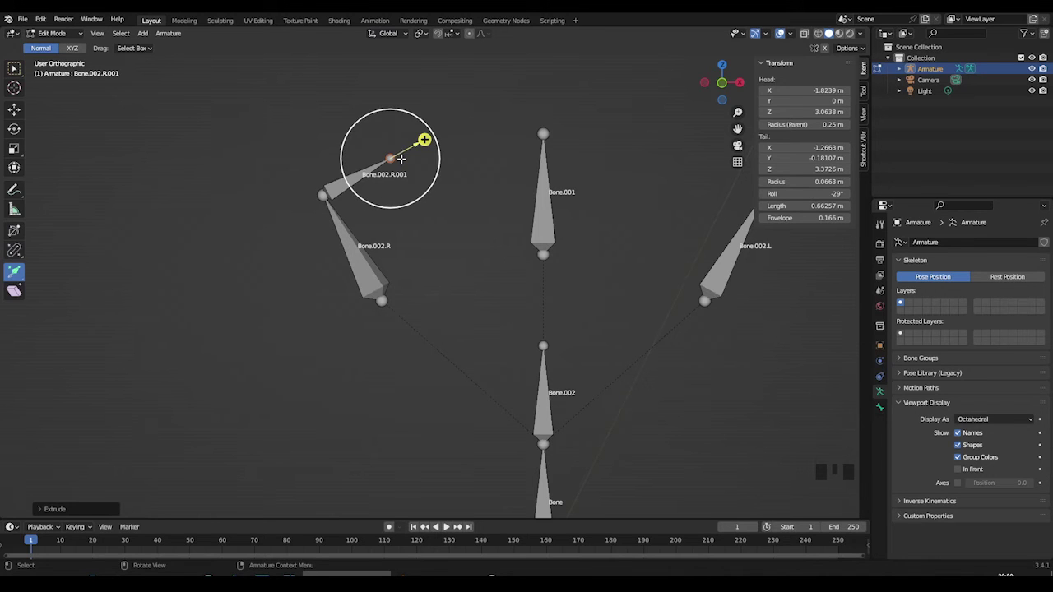
{"action": "key", "text": "ctrl+z"}
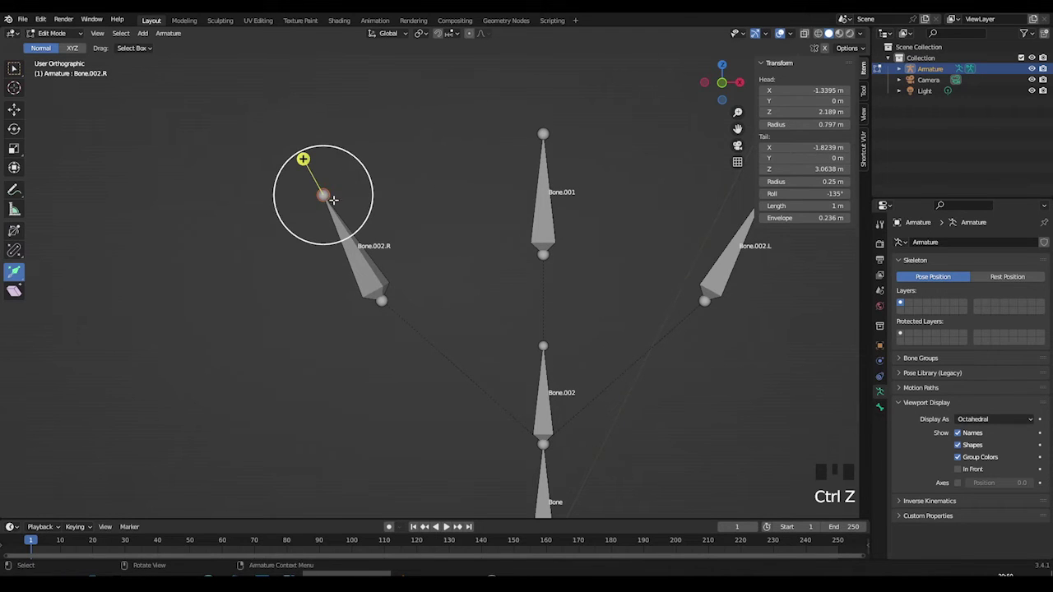
Extrude a bone about 0.48 m from the tip of Bone.002.R along its own direction, cycling through the Z constraints
{"action": "left_click_drag", "start_coordinate": [305, 160], "coordinate": [274, 107]}
{"action": "key", "text": "z"}
{"action": "key", "text": "z"}
{"action": "key", "text": "z"}
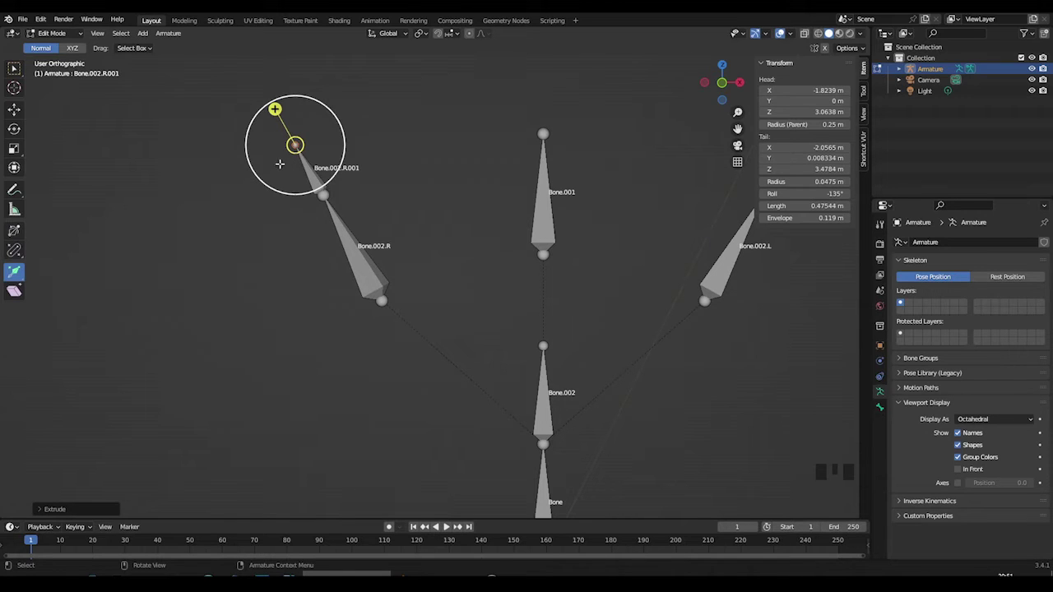
{"action": "middle_click_drag", "start_coordinate": [369, 192], "coordinate": [333, 132]}
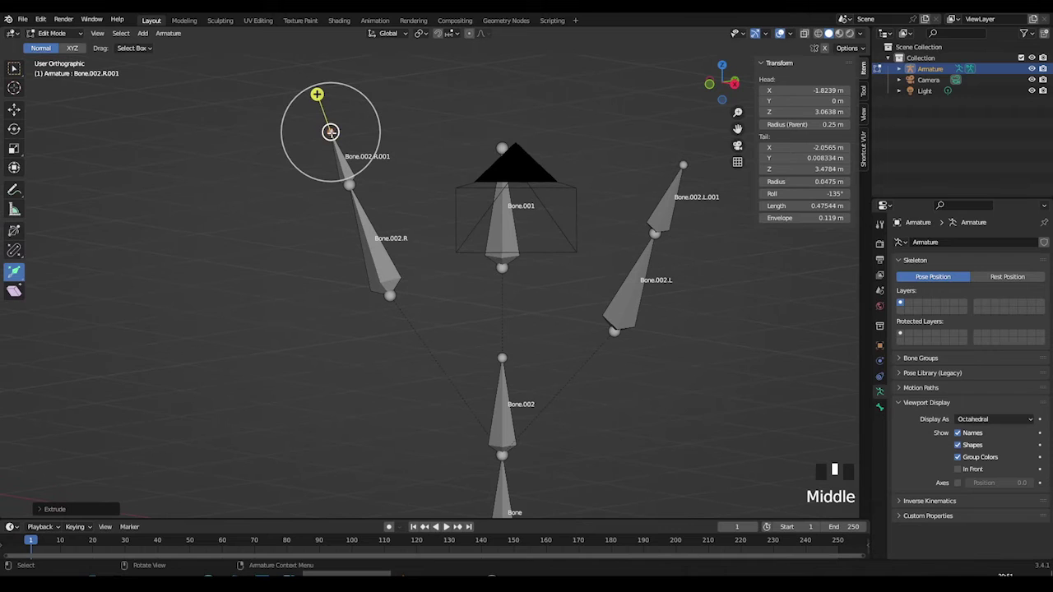
Try extruding a further bone about 0.56 m from the new bone's tip, cycling through the Y constraints, and undo both extrusions
{"action": "left_click_drag", "start_coordinate": [317, 94], "coordinate": [250, 121]}
{"action": "key", "text": "y"}
{"action": "key", "text": "y"}
{"action": "key", "text": "y"}
{"action": "middle_click_drag", "start_coordinate": [295, 209], "coordinate": [349, 332]}
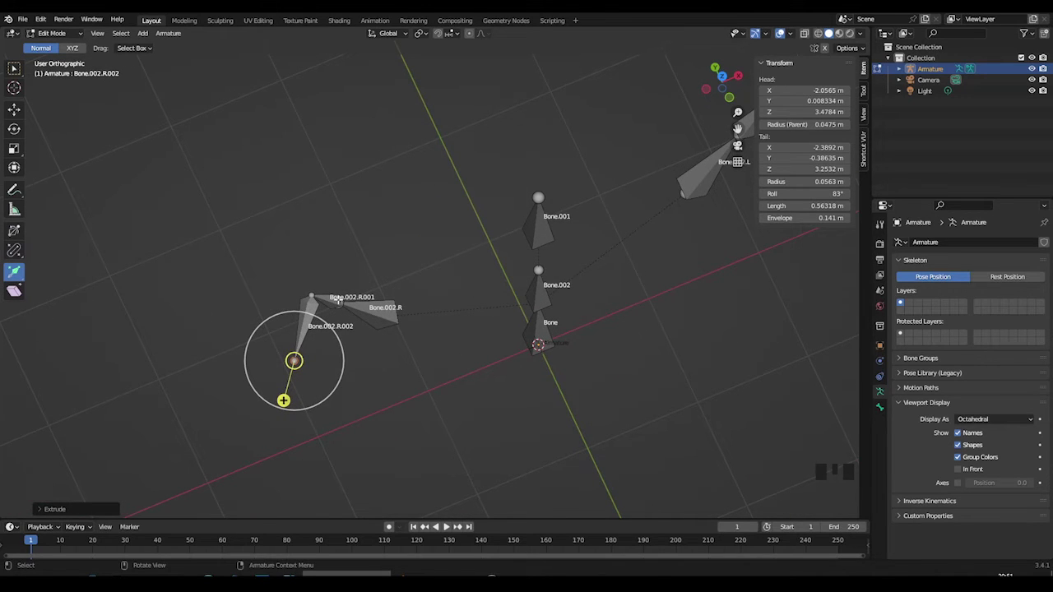
{"action": "key", "text": "ctrl+z"}
{"action": "key", "text": "ctrl+z"}
{"action": "middle_click_drag", "start_coordinate": [325, 340], "coordinate": [285, 303]}
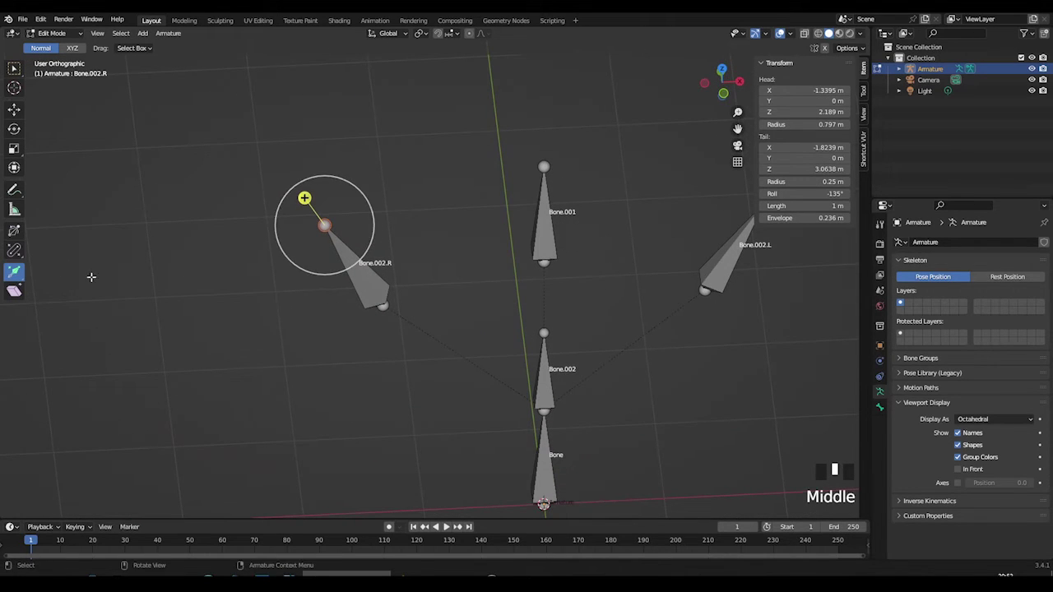
In the front view, use Extrude to Cursor to place a looping chain of four bones from the tip of Bone.002.R
{"action": "left_click", "coordinate": [14, 280]}
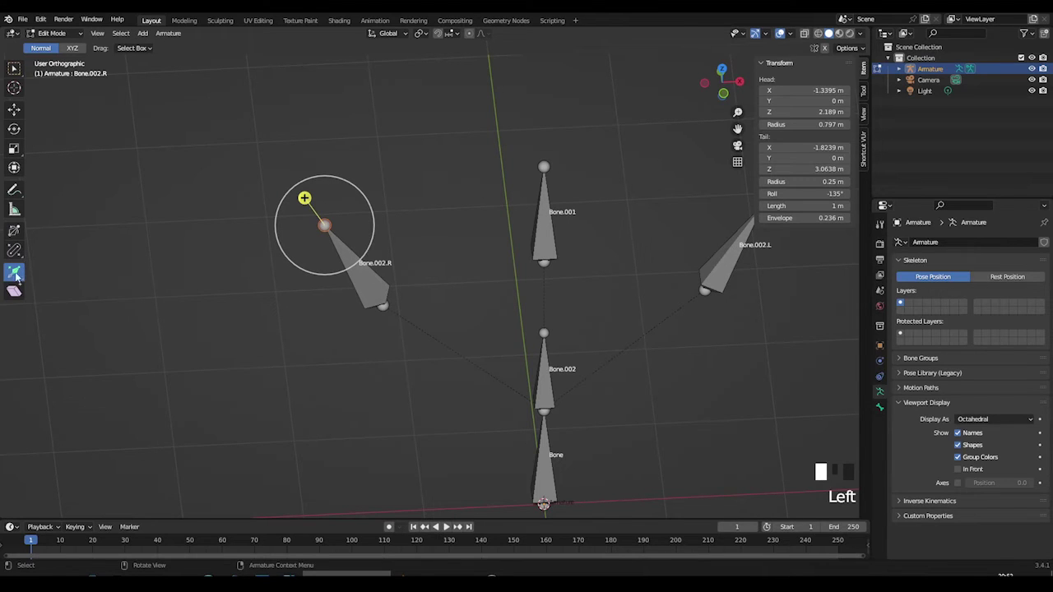
{"action": "left_click", "coordinate": [16, 278]}
{"action": "left_click", "coordinate": [54, 298]}
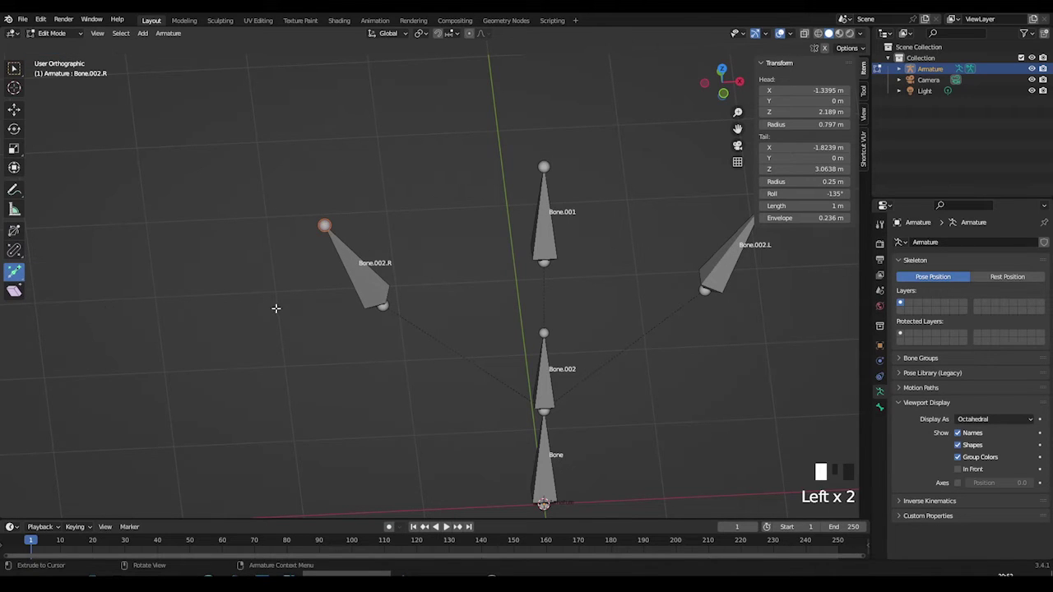
{"action": "key", "text": "KP_1"}
{"action": "scroll", "coordinate": [321, 301], "scroll_direction": "down", "scroll_amount": 3}
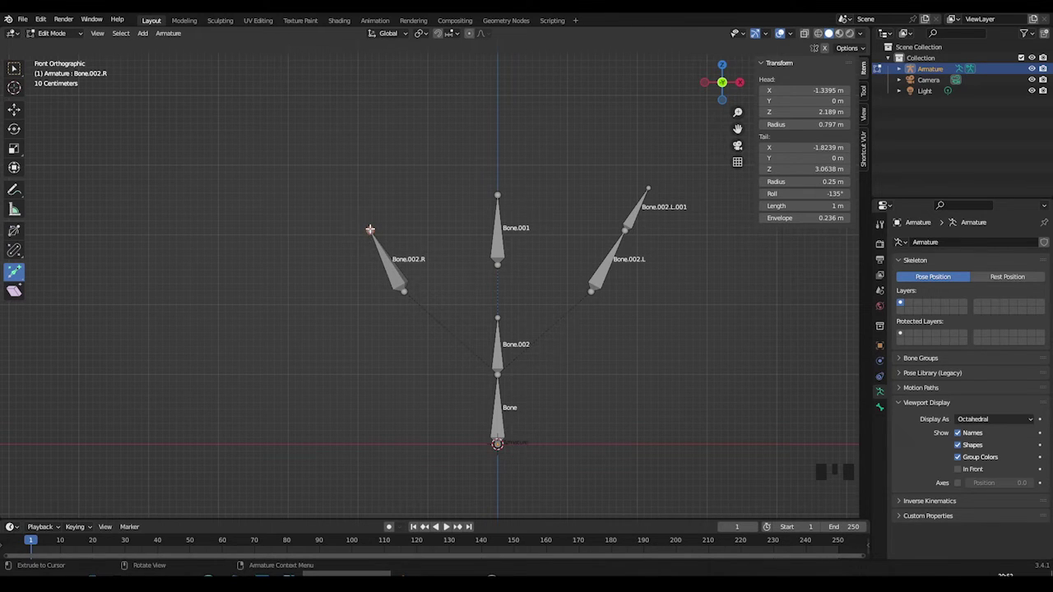
{"action": "left_click", "coordinate": [265, 213]}
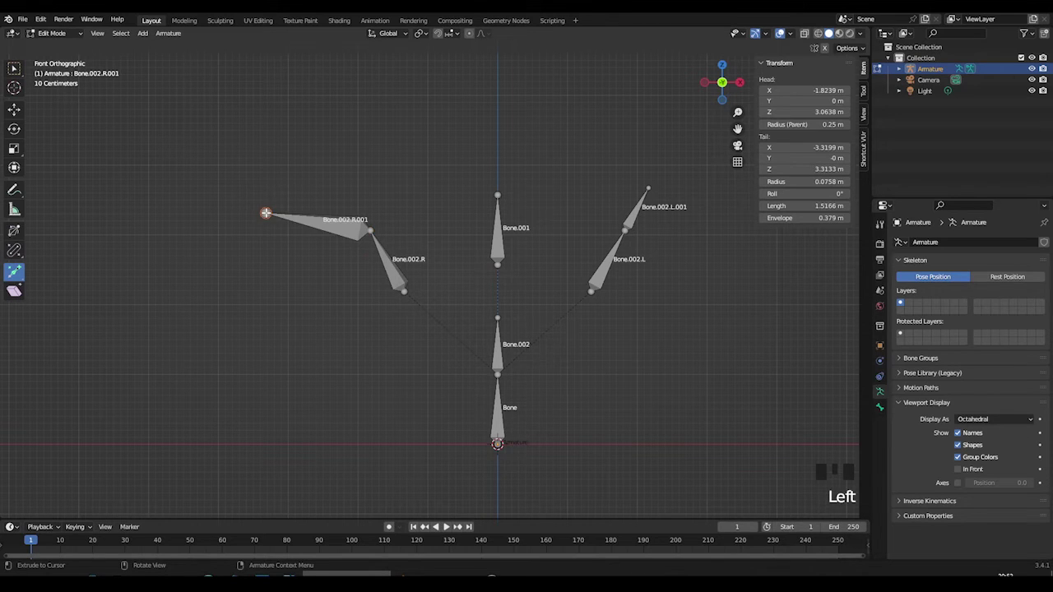
{"action": "left_click", "coordinate": [317, 160]}
{"action": "left_click", "coordinate": [399, 160]}
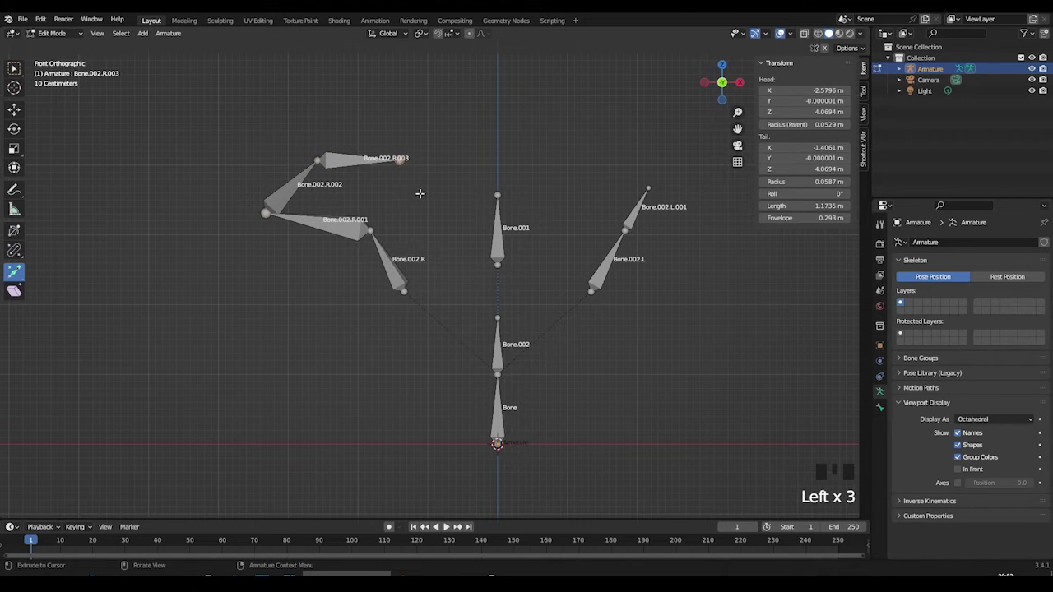
{"action": "left_click", "coordinate": [433, 220]}
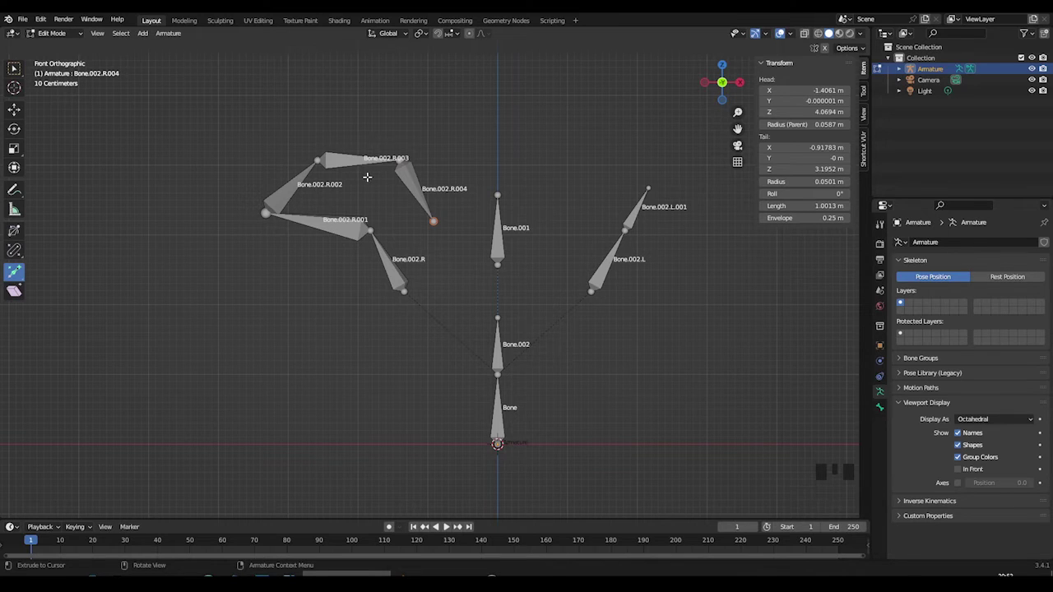
Return to the standard Extrude tool and undo the extrusions until only the base bone, Bone.001, Bone.002.L and Bone.002.R remain
{"action": "left_click_drag", "start_coordinate": [14, 271], "coordinate": [38, 272]}
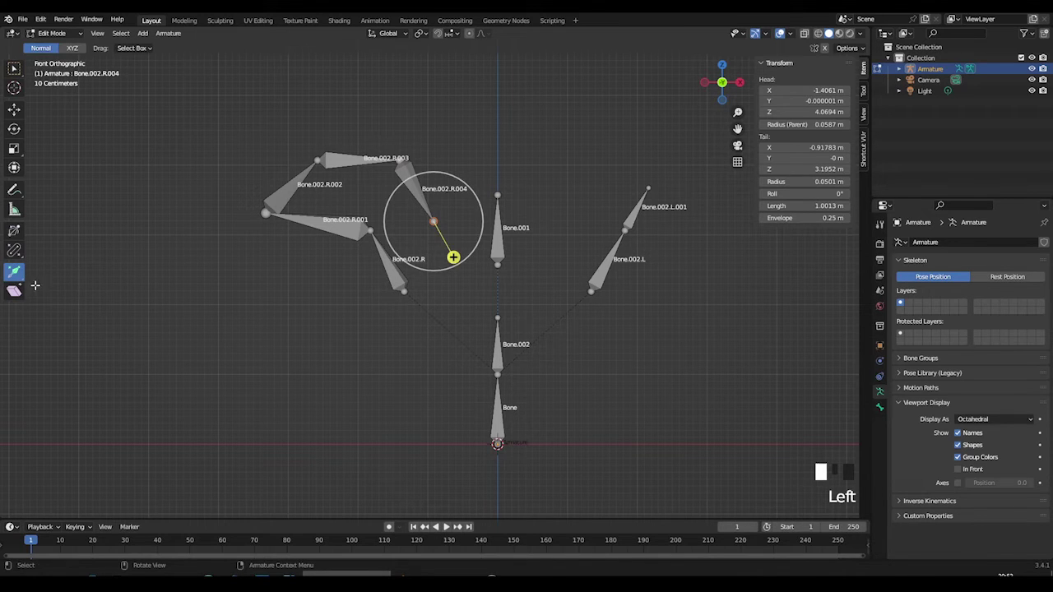
{"action": "key", "text": "ctrl+z"}
{"action": "key", "text": "ctrl+z"}
{"action": "key", "text": "ctrl+z"}
{"action": "key", "text": "ctrl+z"}
{"action": "key", "text": "ctrl+z"}
{"action": "key", "text": "ctrl+z"}
{"action": "key", "text": "ctrl+z"}
{"action": "key", "text": "ctrl+z"}
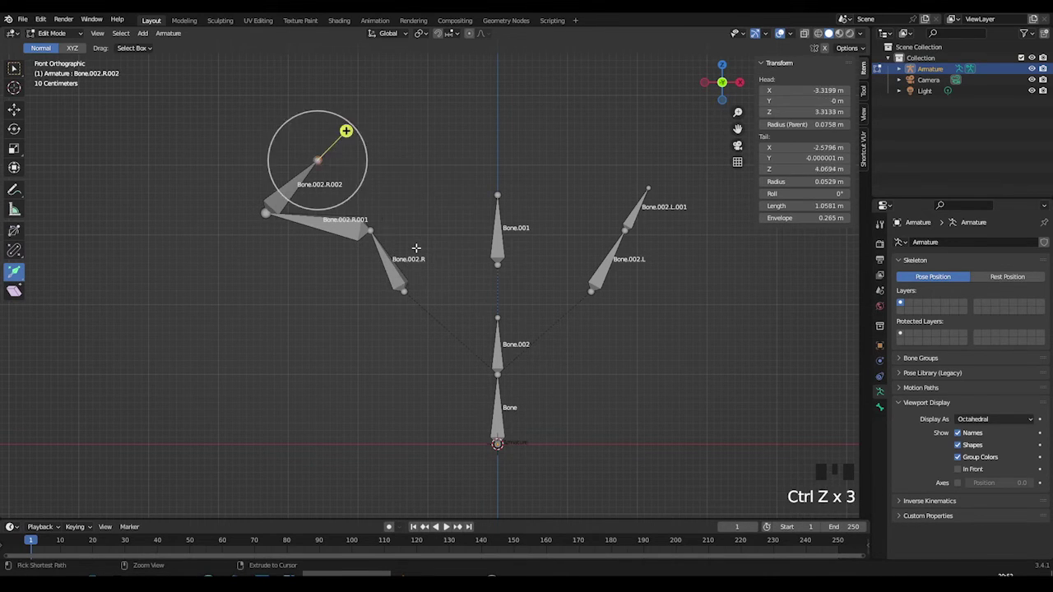
{"action": "key", "text": "ctrl+z"}
{"action": "key", "text": "ctrl+z"}
{"action": "key", "text": "ctrl+z"}
{"action": "key", "text": "ctrl+z"}
{"action": "key", "text": "ctrl+z"}
{"action": "key", "text": "ctrl+z"}
{"action": "key", "text": "ctrl+z"}
{"action": "key", "text": "ctrl+z"}
{"action": "key", "text": "ctrl+z"}
{"action": "key", "text": "ctrl+z"}
{"action": "key", "text": "ctrl+z"}
{"action": "key", "text": "ctrl+z"}
{"action": "key", "text": "ctrl+z"}
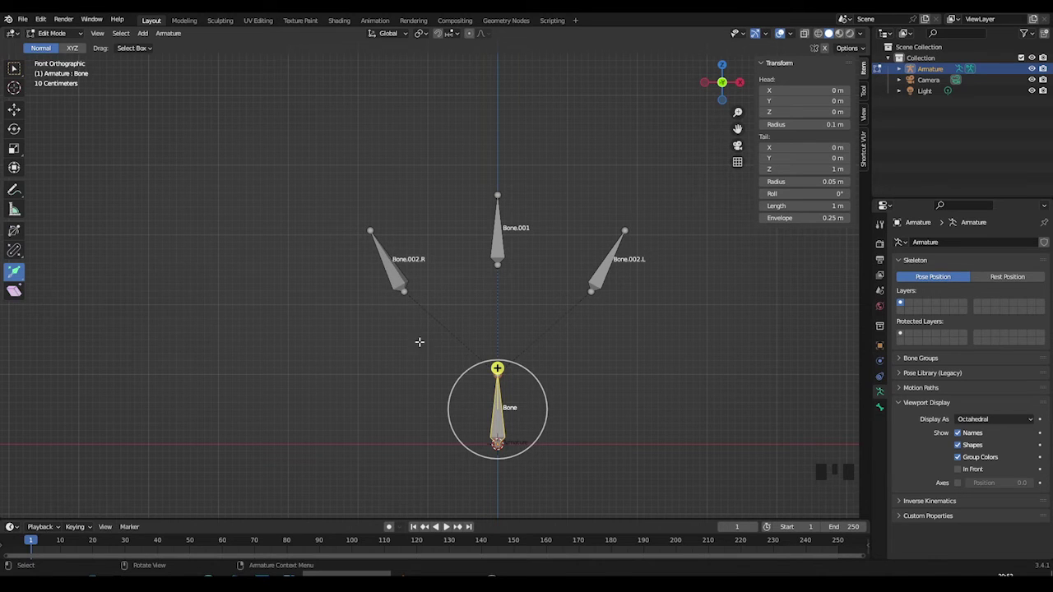
Shear the base bone sideways with the Shear tool, offsetting its tail to about 0.14 m in X
{"action": "left_click", "coordinate": [15, 293]}
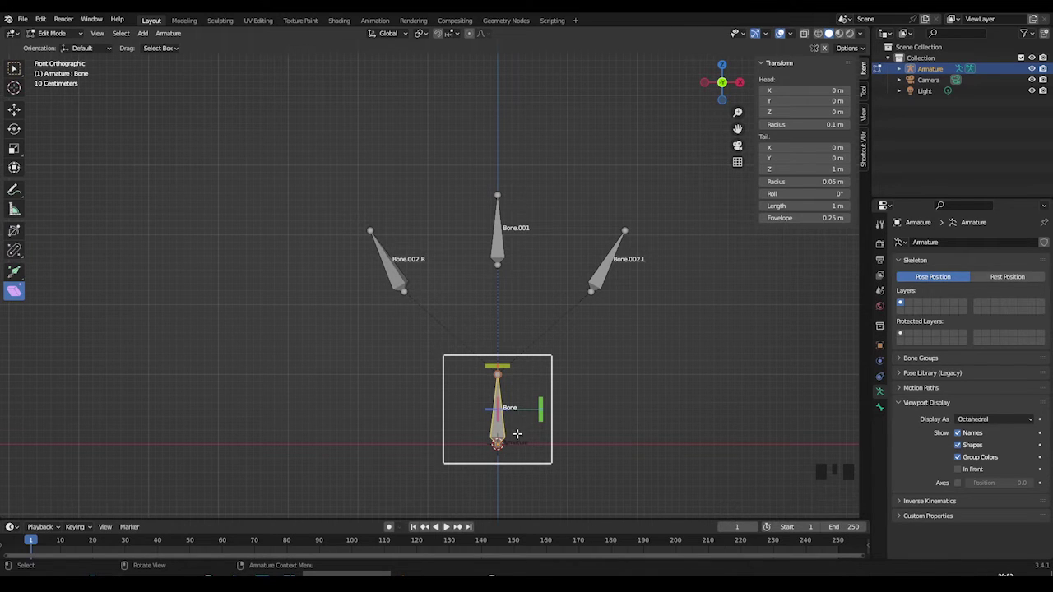
{"action": "scroll", "coordinate": [516, 437], "scroll_direction": "up", "scroll_amount": 4}
{"action": "middle_click_drag", "start_coordinate": [517, 437], "coordinate": [454, 263], "text": "shift"}
{"action": "scroll", "coordinate": [459, 307], "scroll_direction": "up", "scroll_amount": 1, "text": "shift"}
{"action": "scroll", "coordinate": [459, 306], "scroll_direction": "up", "scroll_amount": 2}
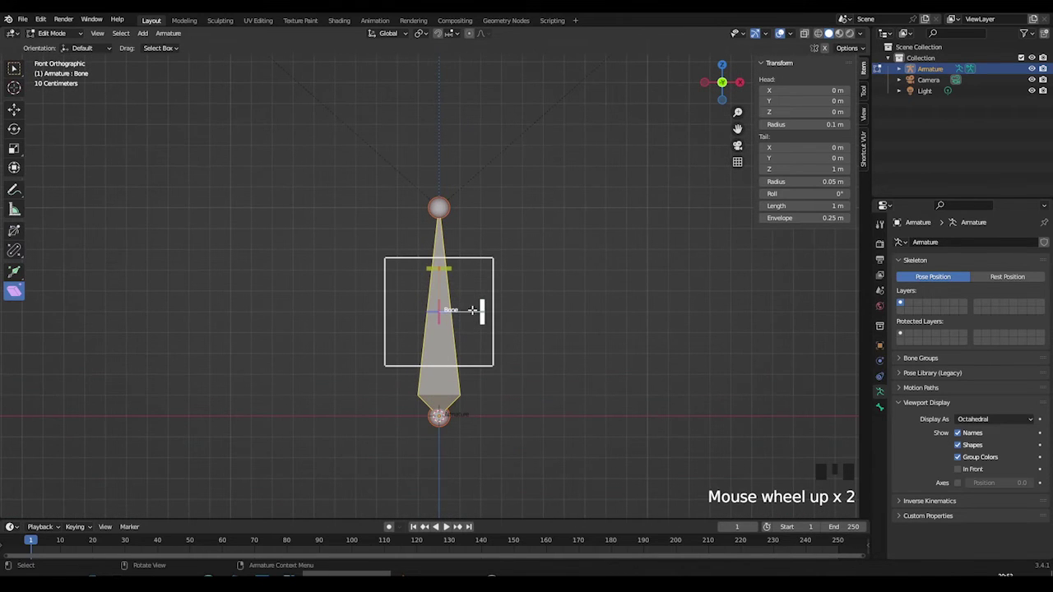
{"action": "left_click_drag", "start_coordinate": [439, 269], "coordinate": [559, 371]}
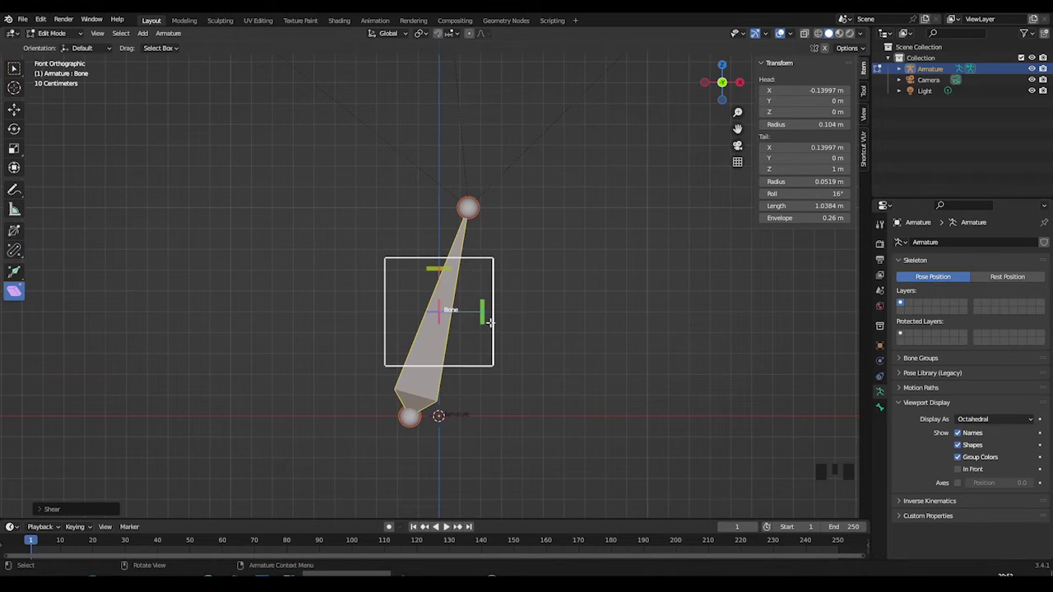
Shear the base bone vertically and sideways again, shifting its tail to about 0.19 m in X and 0.84 m in Z
{"action": "left_click_drag", "start_coordinate": [491, 340], "coordinate": [492, 481]}
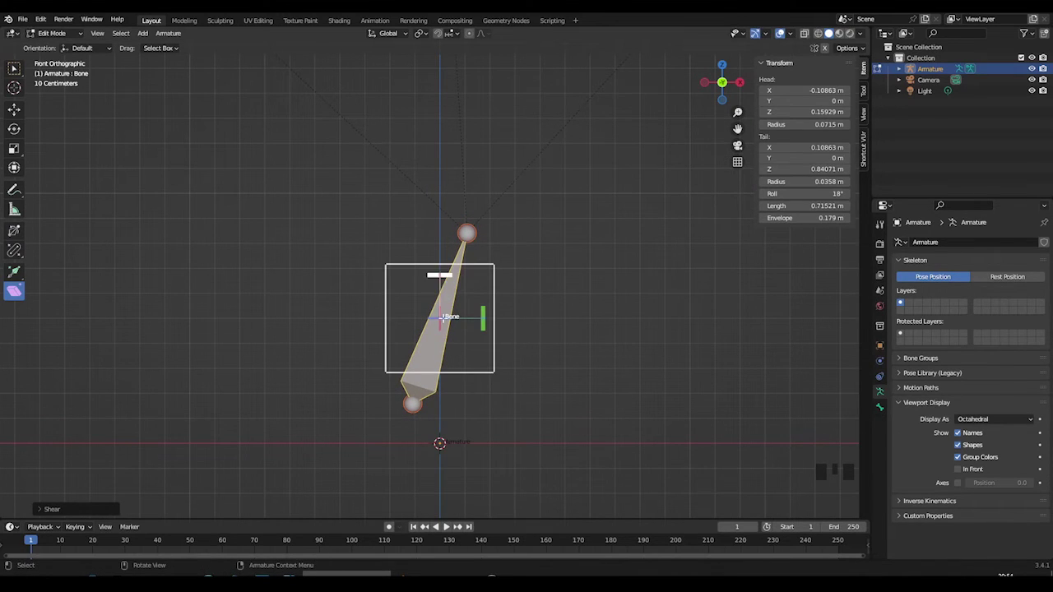
{"action": "left_click_drag", "start_coordinate": [438, 274], "coordinate": [542, 366]}
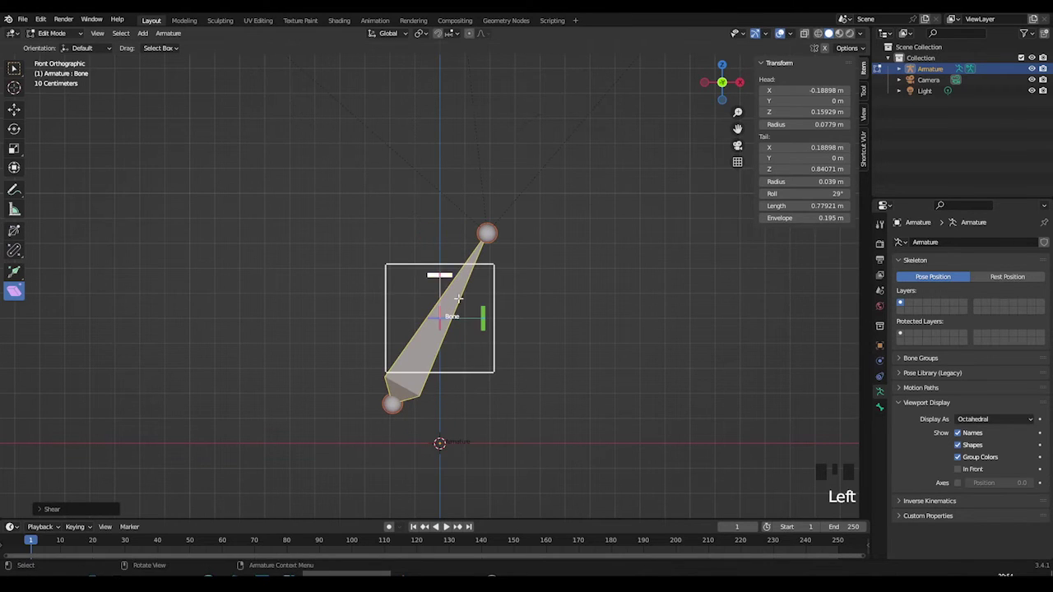
{"action": "mouse_move", "coordinate": [482, 316]}
{"action": "left_mouse_down"}
{"action": "mouse_move", "coordinate": [451, 315]}
{"action": "mouse_move", "coordinate": [482, 315]}
{"action": "left_mouse_up"}
Check the sheared base bone from the right and front views, and try rotating it as a comparison
{"action": "middle_click_drag", "start_coordinate": [482, 315], "coordinate": [400, 334]}
{"action": "left_click", "coordinate": [399, 334]}
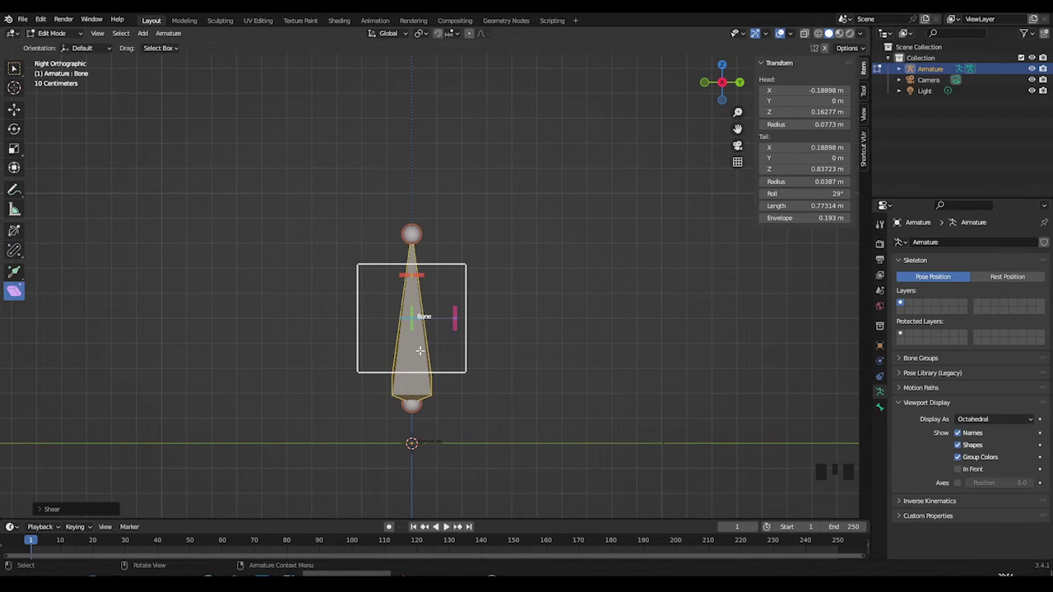
{"action": "key", "text": "KP_3"}
{"action": "key", "text": "KP_1"}
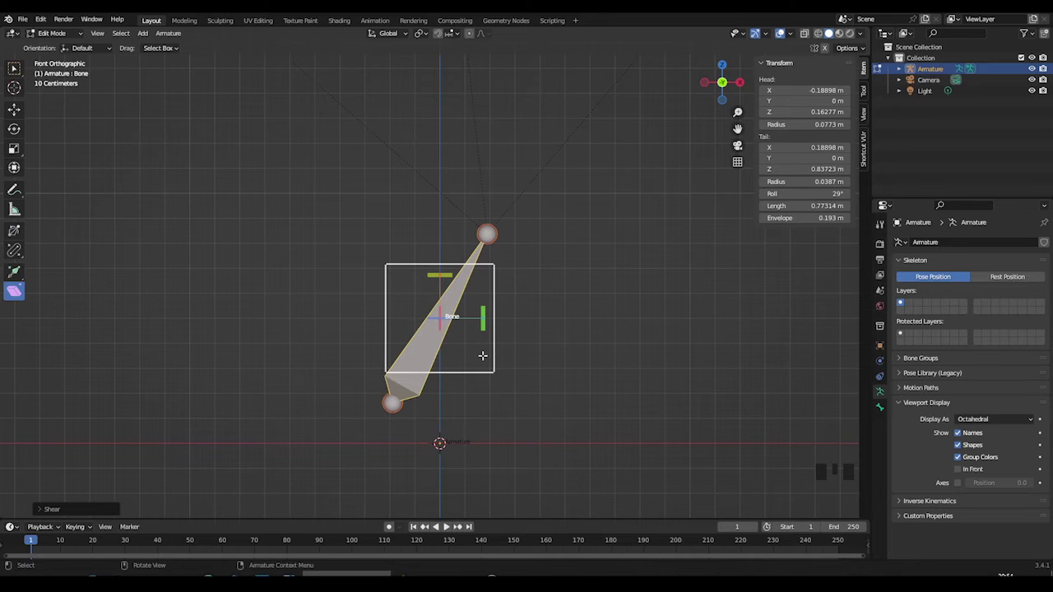
{"action": "key", "text": "r"}
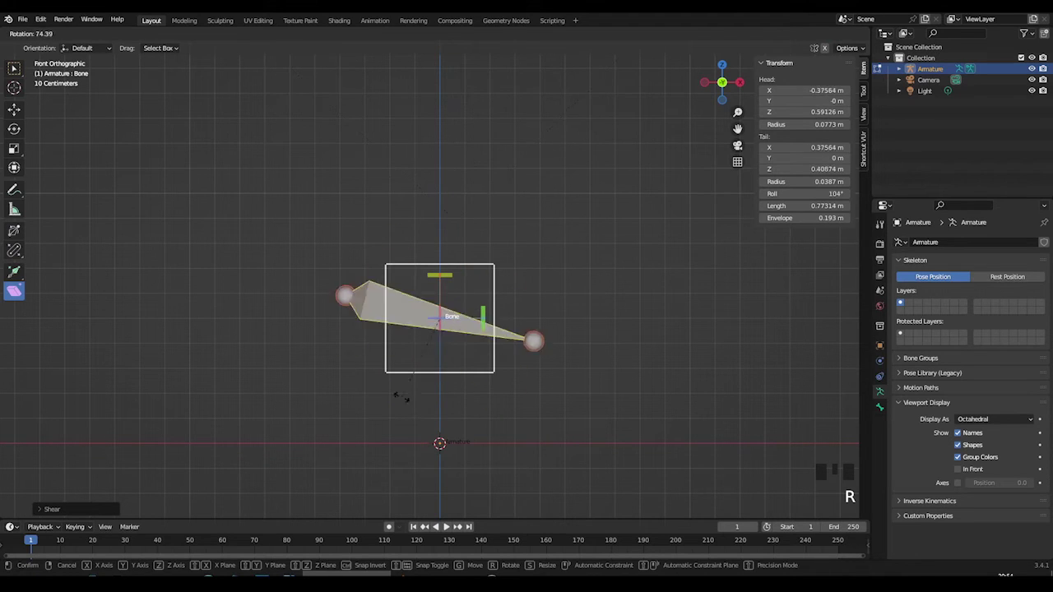
{"action": "left_click", "coordinate": [455, 316]}
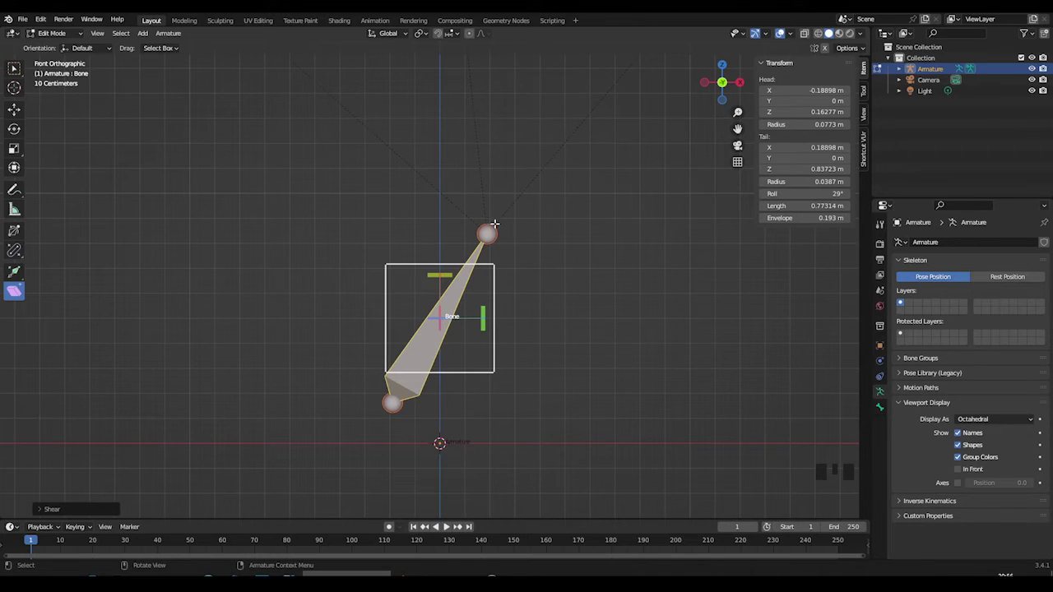
Straighten the base bone by moving its tail to about 0 m in X and 0.82 m in Z, and its head to the world origin
{"action": "left_click", "coordinate": [14, 67]}
{"action": "left_click", "coordinate": [488, 234]}
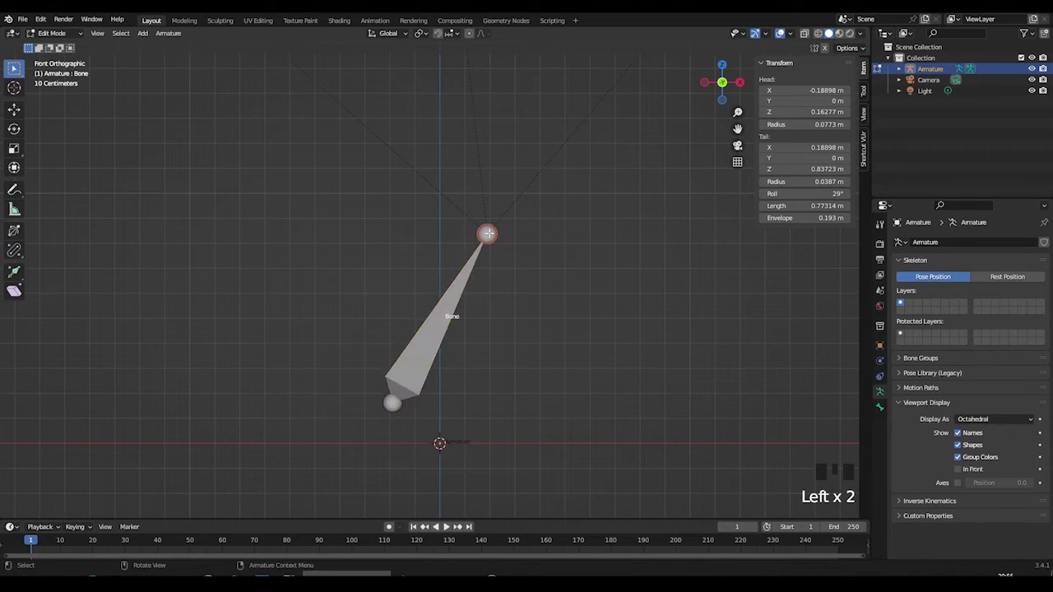
{"action": "key", "text": "g"}
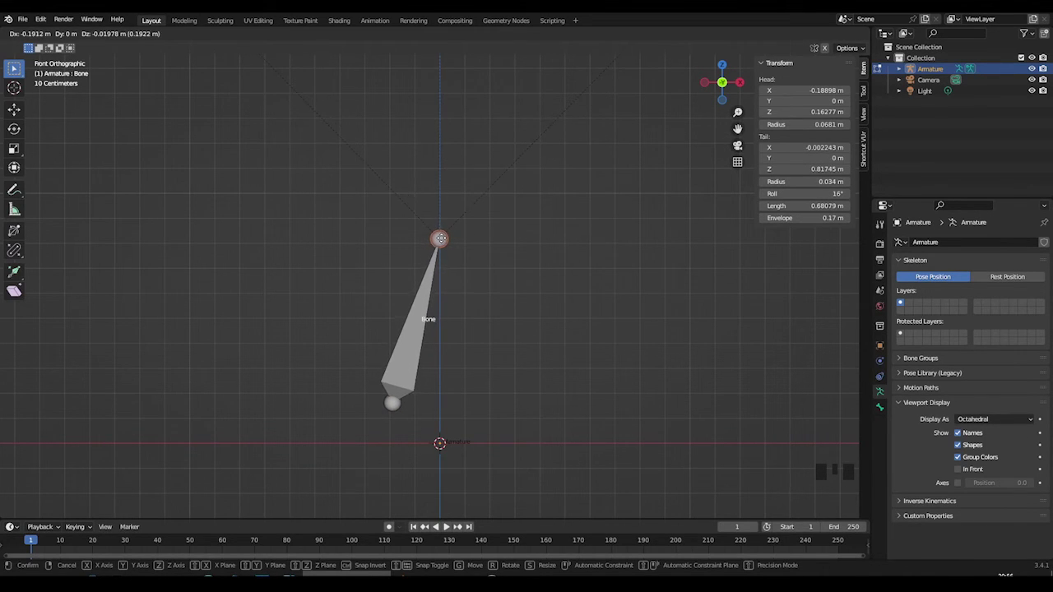
{"action": "left_click", "coordinate": [440, 238]}
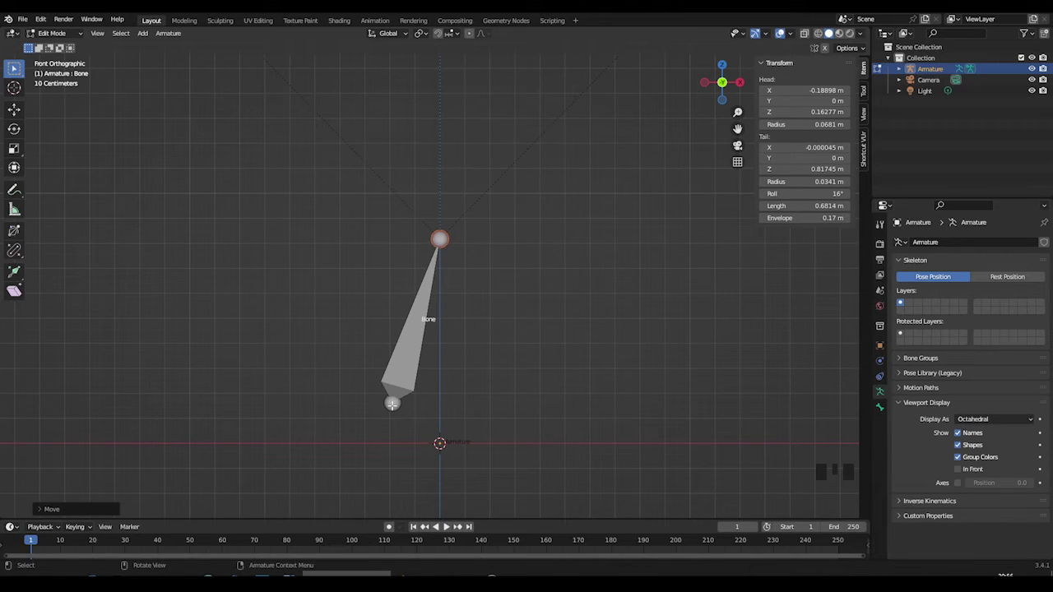
{"action": "left_click", "coordinate": [391, 404]}
{"action": "key", "text": "g"}
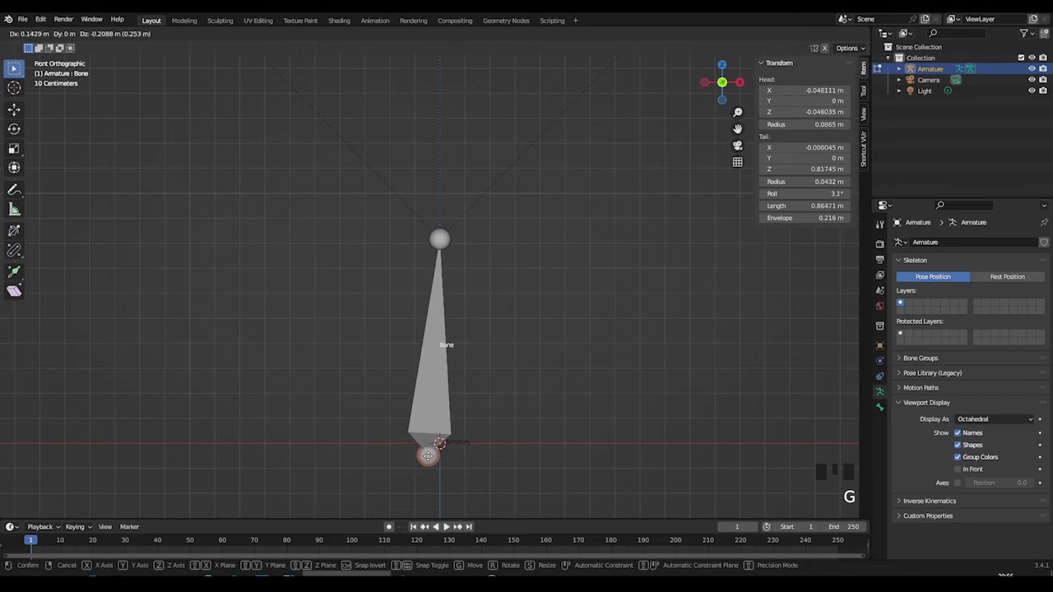
{"action": "left_click", "coordinate": [439, 442]}
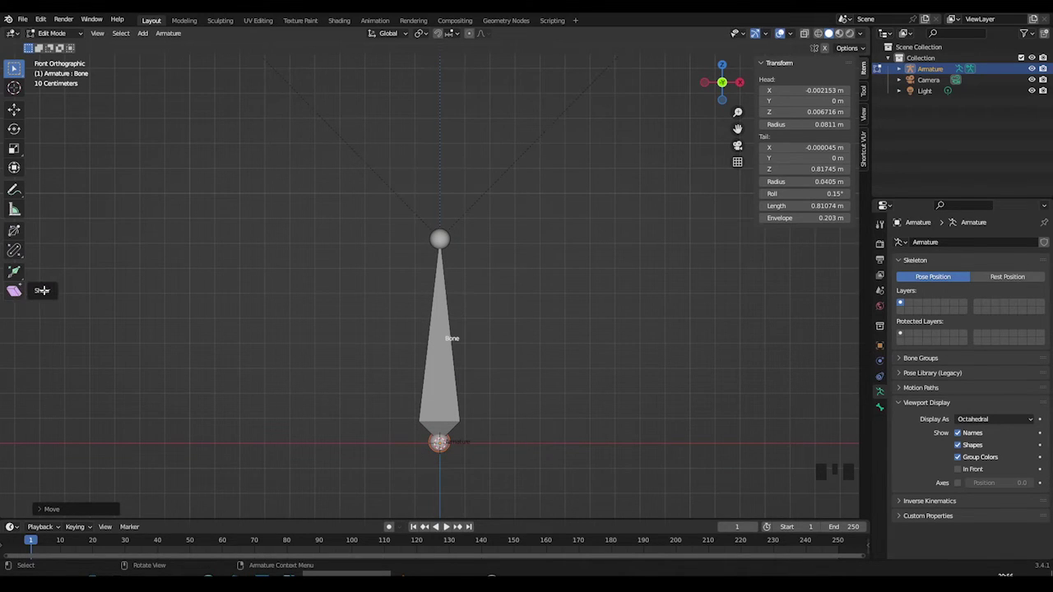
Try moving the head of Bone.001 freely in the front view and cancel the move
{"action": "scroll", "coordinate": [324, 329], "scroll_direction": "down", "scroll_amount": 6}
{"action": "middle_click_drag", "start_coordinate": [565, 181], "coordinate": [580, 275], "text": "shift"}
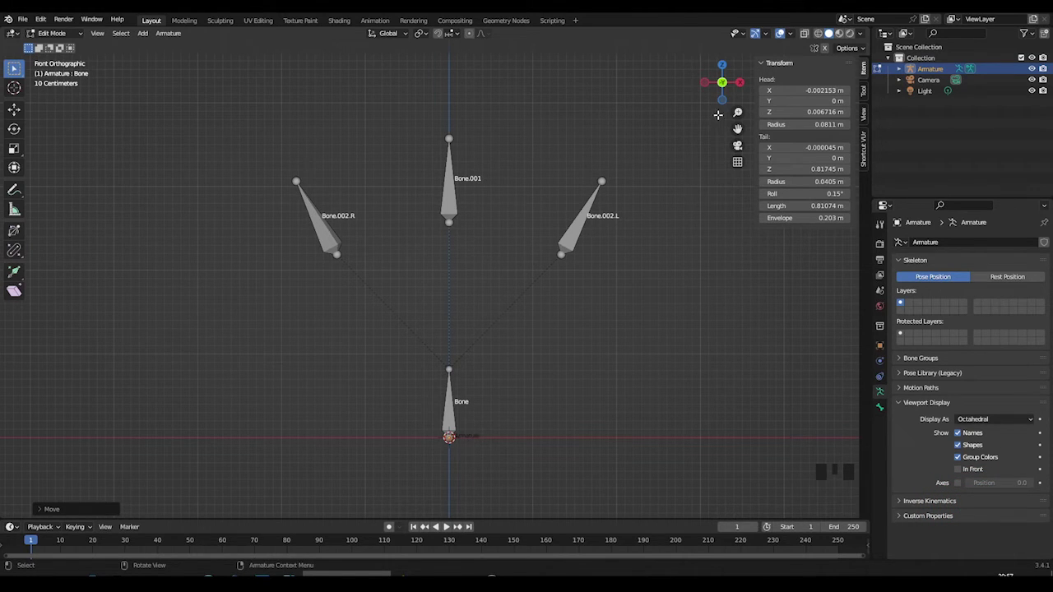
{"action": "left_click", "coordinate": [448, 219]}
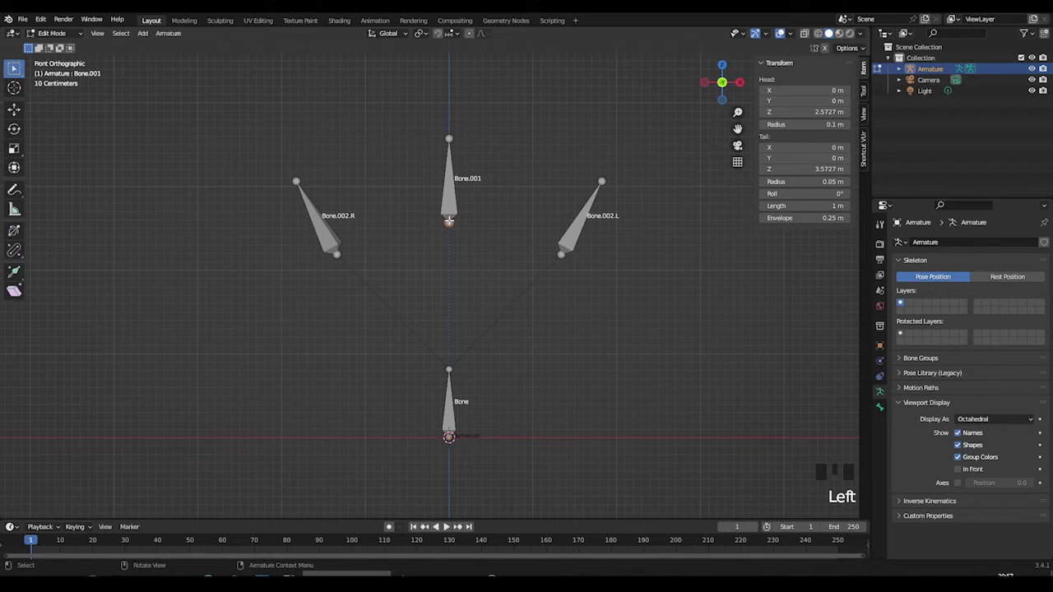
{"action": "key", "text": "g"}
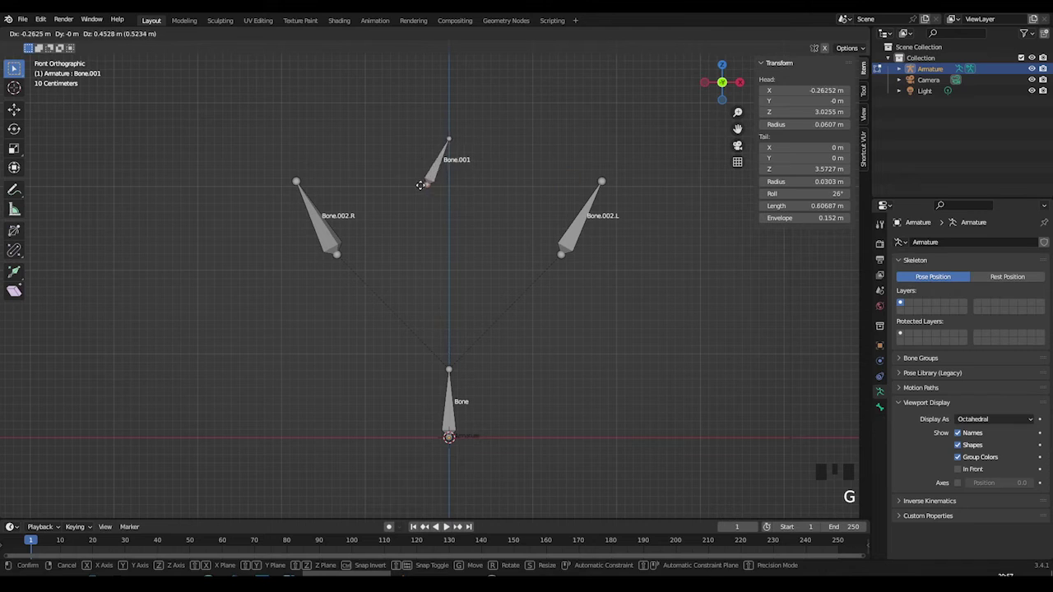
{"action": "right_click", "coordinate": [458, 169]}
Try moving the tail of Bone.001 along the global X, Y and Z axes in turn, then cancel the move
{"action": "left_click", "coordinate": [450, 137]}
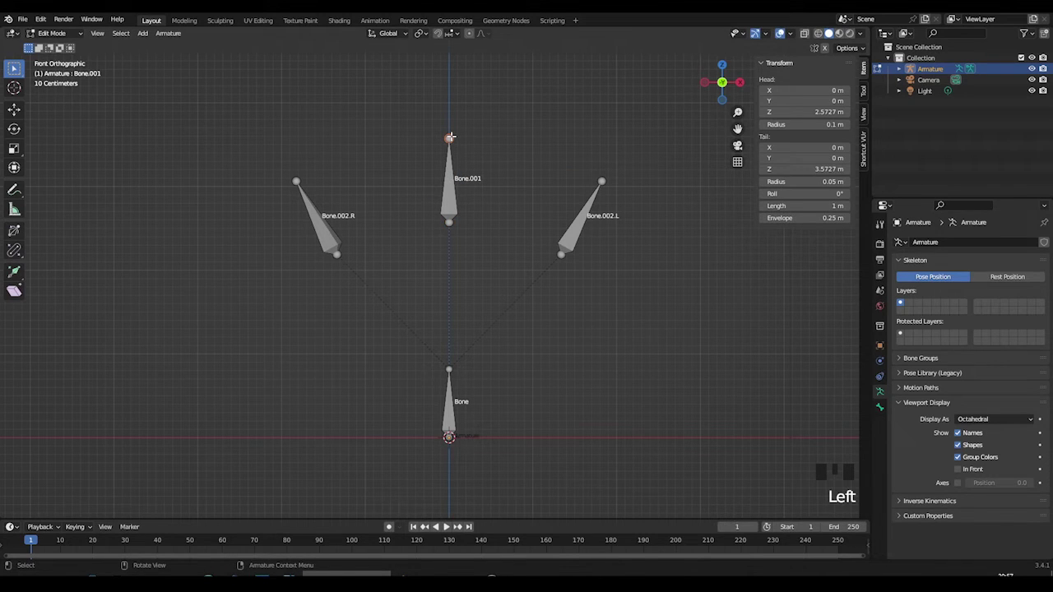
{"action": "key", "text": "g"}
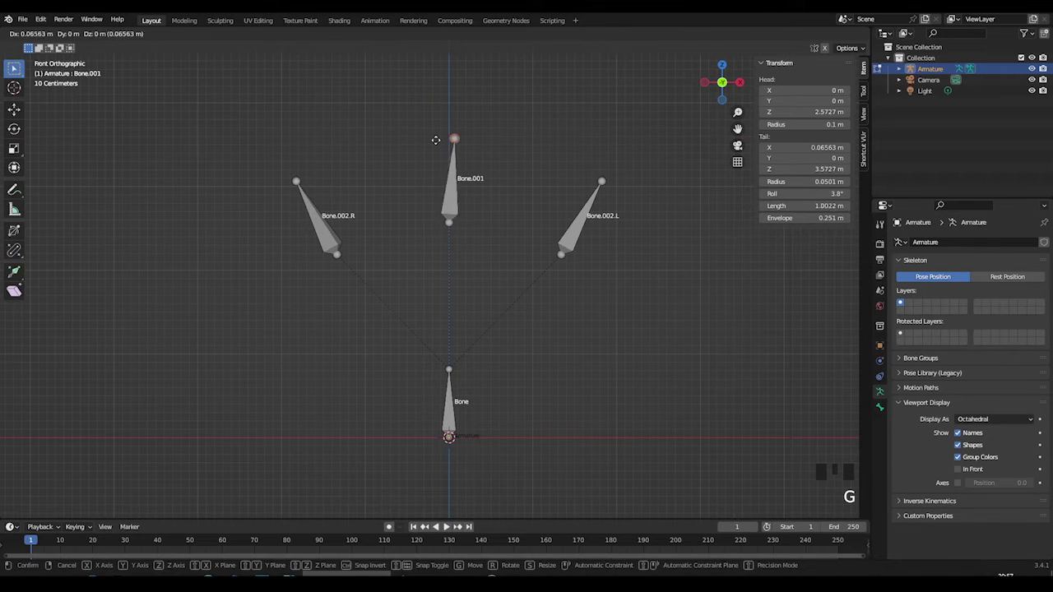
{"action": "middle_click", "coordinate": [460, 135]}
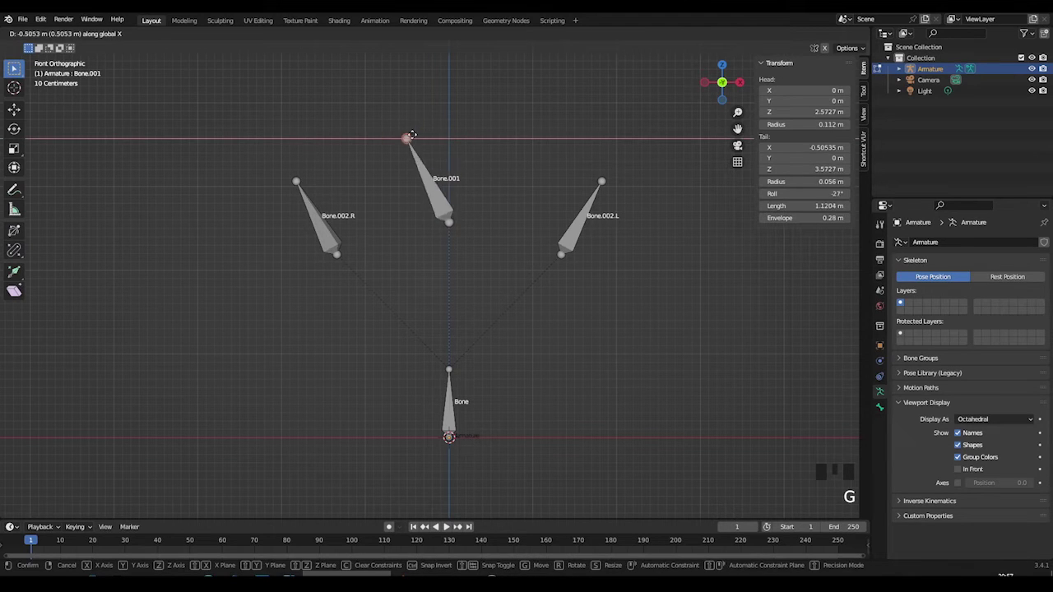
{"action": "key", "text": "y"}
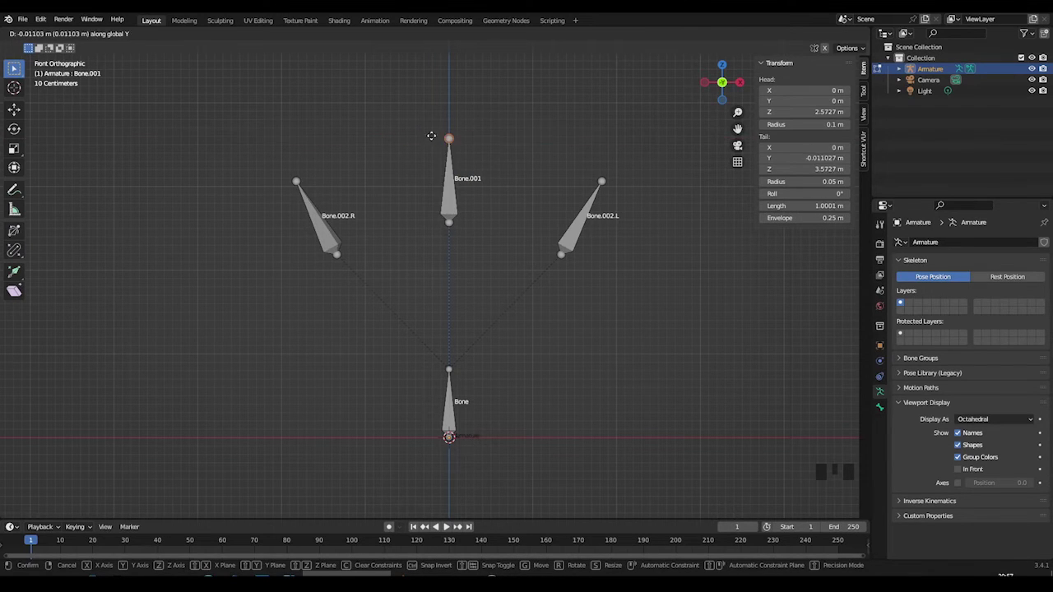
{"action": "key", "text": "z"}
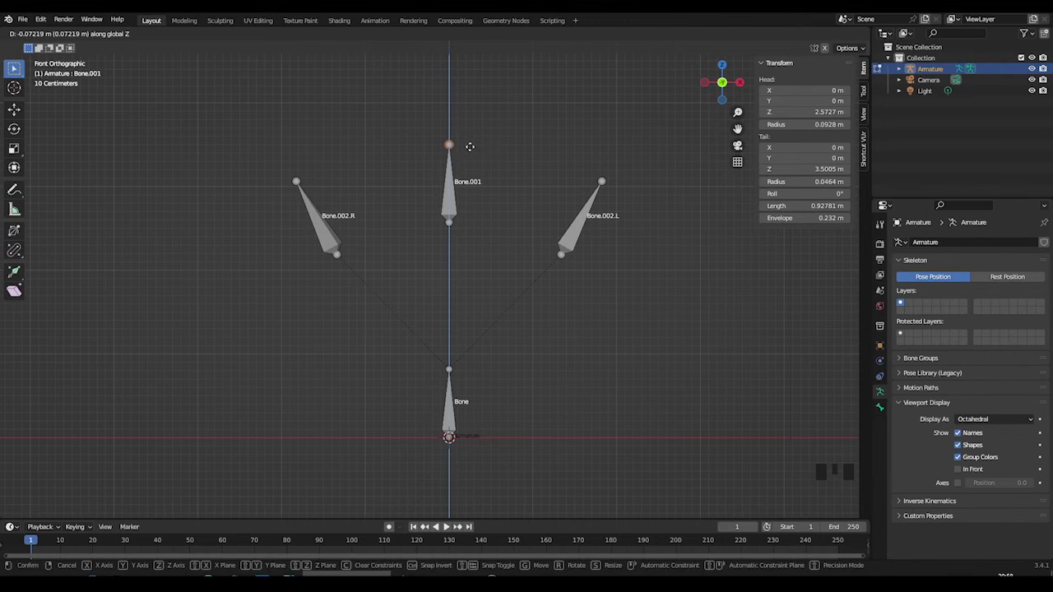
{"action": "right_click", "coordinate": [470, 147]}
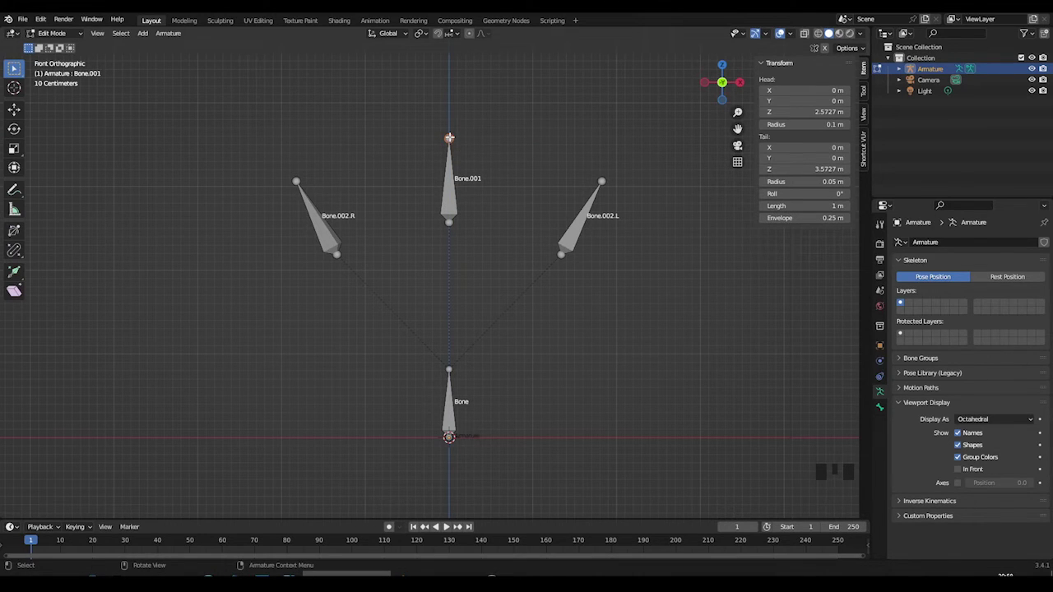
Try moving the tail and then the head of Bone.001 without axis constraints, cancelling both moves
{"action": "key", "text": "g"}
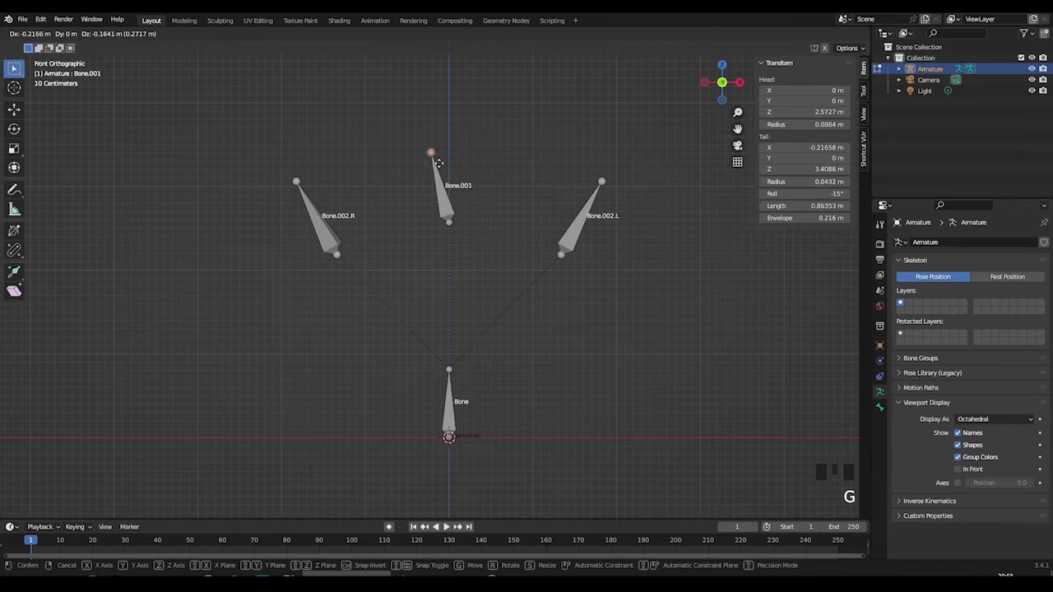
{"action": "right_click", "coordinate": [442, 164]}
{"action": "left_click", "coordinate": [450, 223]}
{"action": "key", "text": "g"}
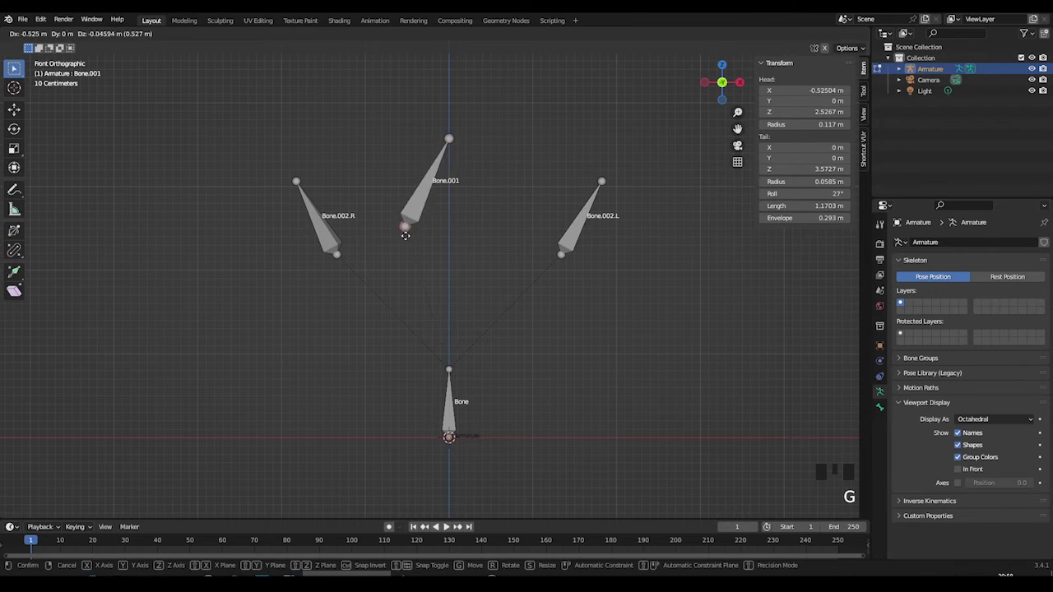
{"action": "right_click", "coordinate": [451, 241]}
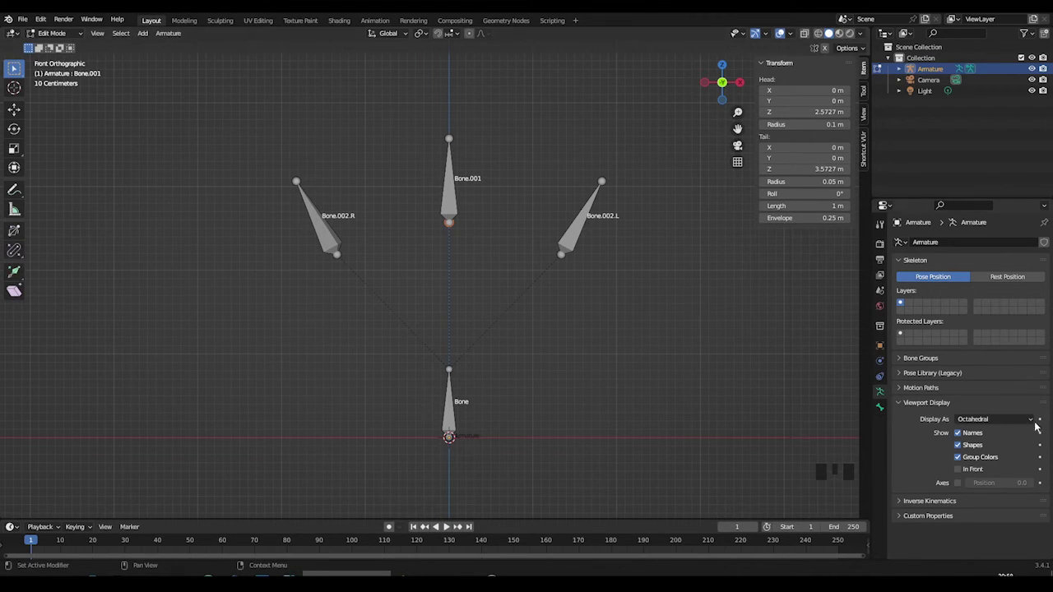
Display the armature as Envelope and try enlarging the head radius of Bone.001 to about 0.79 m
{"action": "left_click", "coordinate": [992, 420]}
{"action": "left_click", "coordinate": [990, 468]}
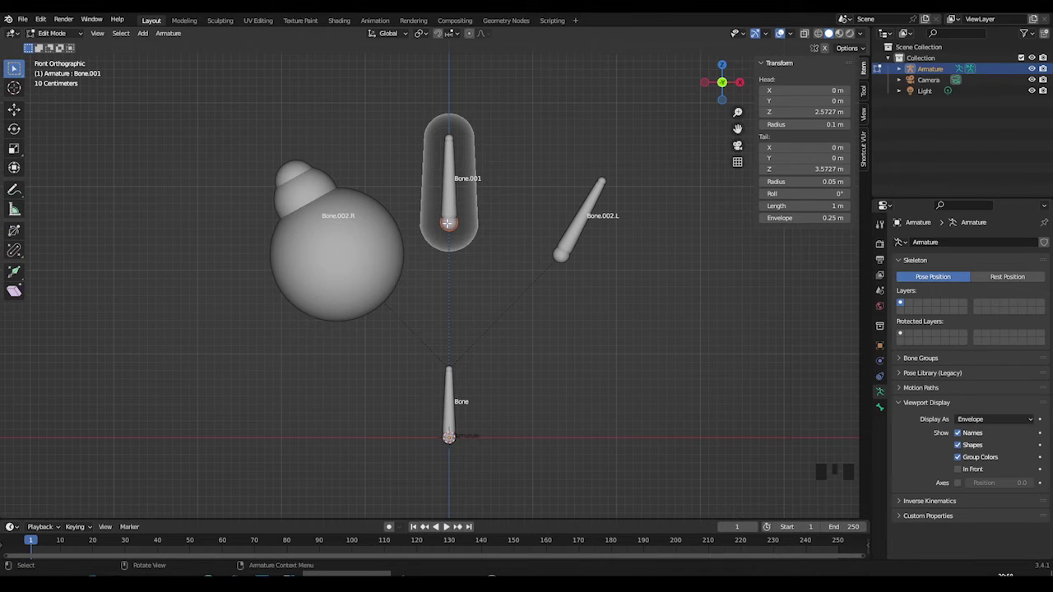
{"action": "left_click_drag", "start_coordinate": [810, 124], "coordinate": [840, 124]}
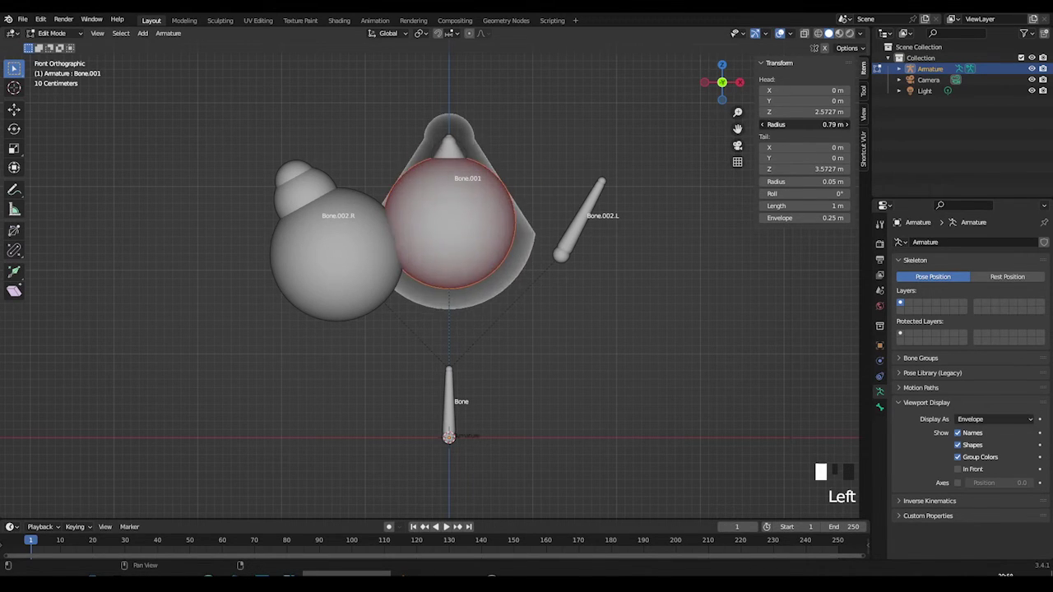
{"action": "key", "text": "Escape"}
Select the tail of Bone.001 and try adjusting the bone's head and tail radius values
{"action": "left_click", "coordinate": [448, 136]}
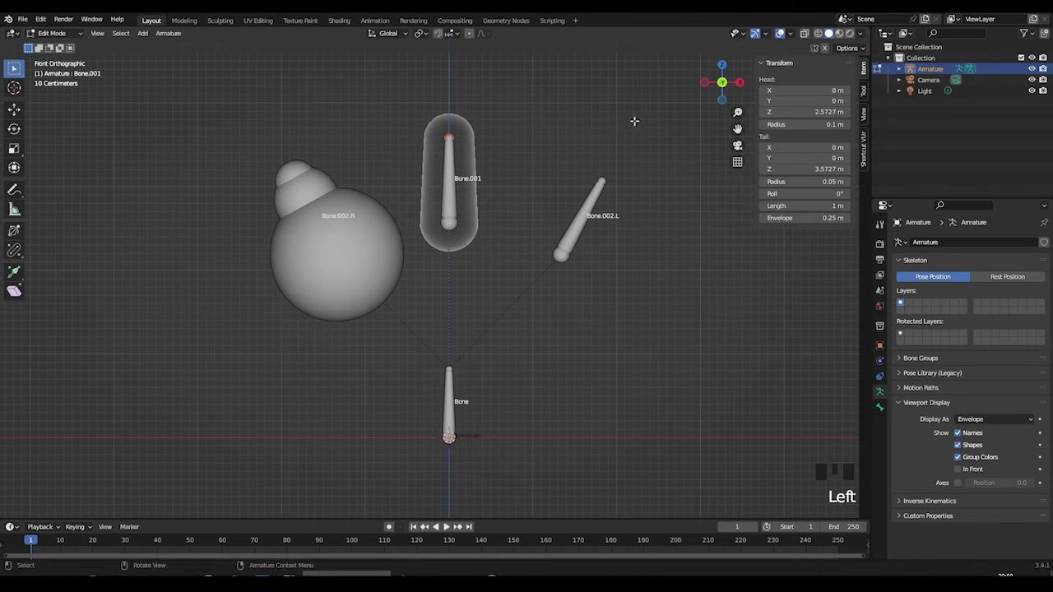
{"action": "mouse_move", "coordinate": [794, 124]}
{"action": "left_mouse_down"}
{"action": "mouse_move", "coordinate": [822, 124]}
{"action": "mouse_move", "coordinate": [794, 124]}
{"action": "left_mouse_up"}
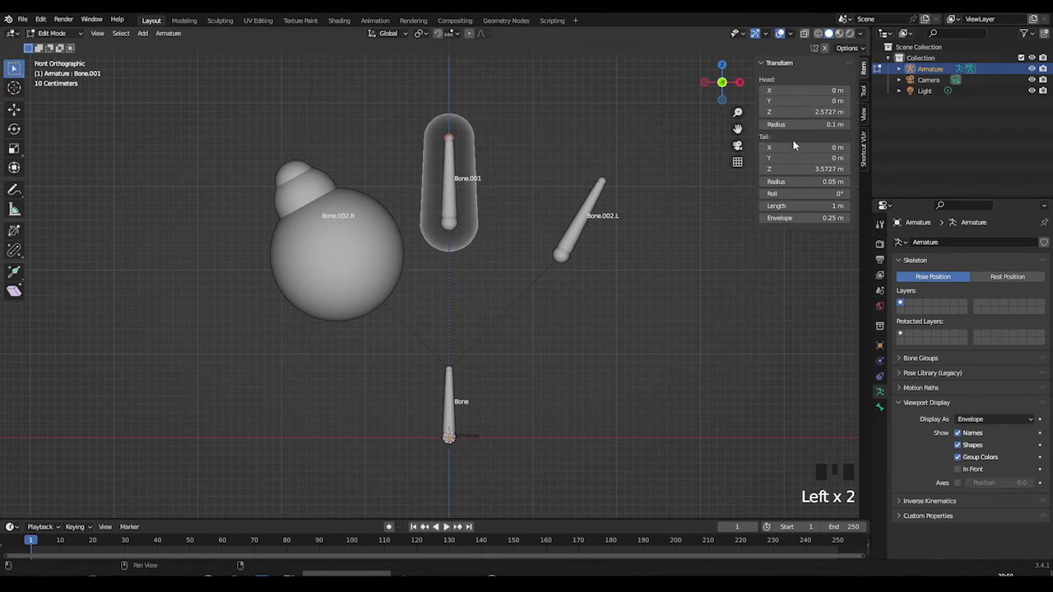
{"action": "mouse_move", "coordinate": [796, 181]}
{"action": "left_mouse_down"}
{"action": "mouse_move", "coordinate": [856, 181]}
{"action": "mouse_move", "coordinate": [789, 183]}
{"action": "left_mouse_up"}
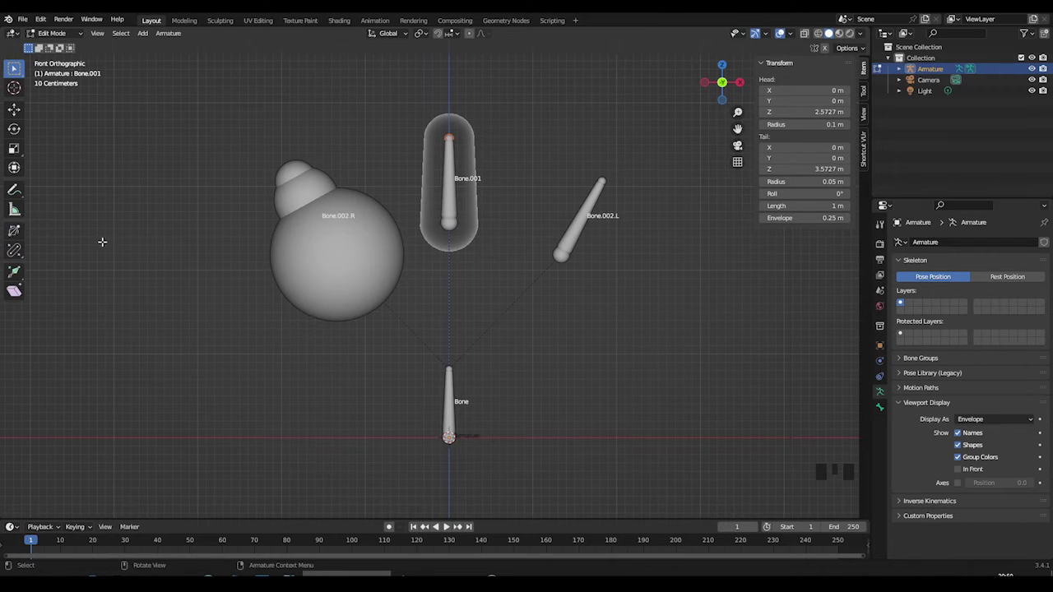
{"action": "mouse_move", "coordinate": [804, 181]}
{"action": "left_mouse_down"}
{"action": "mouse_move", "coordinate": [830, 181]}
{"action": "mouse_move", "coordinate": [791, 181]}
{"action": "mouse_move", "coordinate": [856, 181]}
{"action": "mouse_move", "coordinate": [802, 181]}
{"action": "left_mouse_up"}
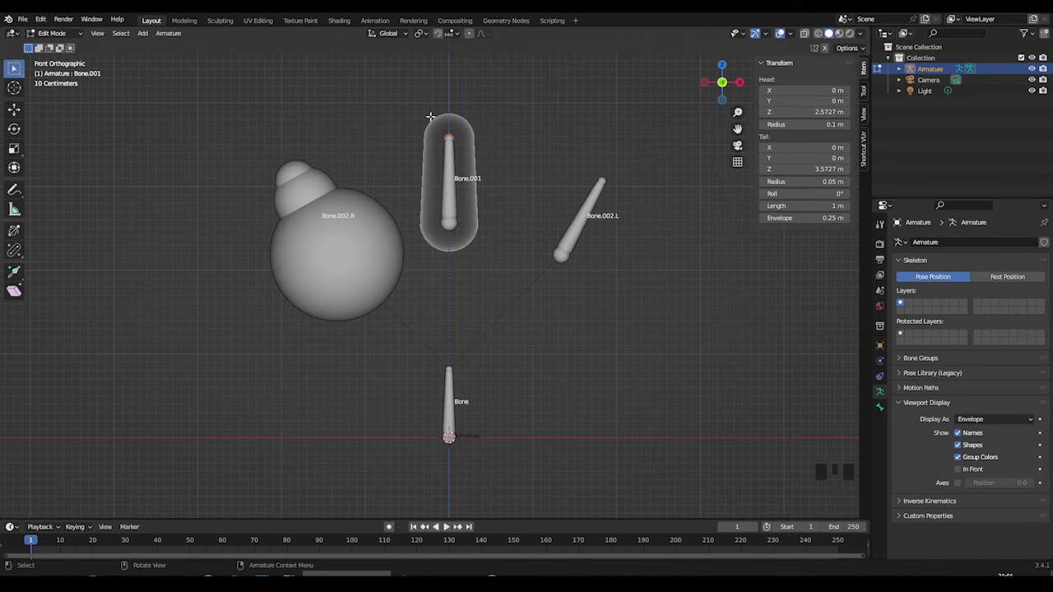
Switch the armature display to Octahedral and adjust the roll of Bone.001 to 14°
{"action": "left_click", "coordinate": [993, 421]}
{"action": "left_click", "coordinate": [987, 432]}
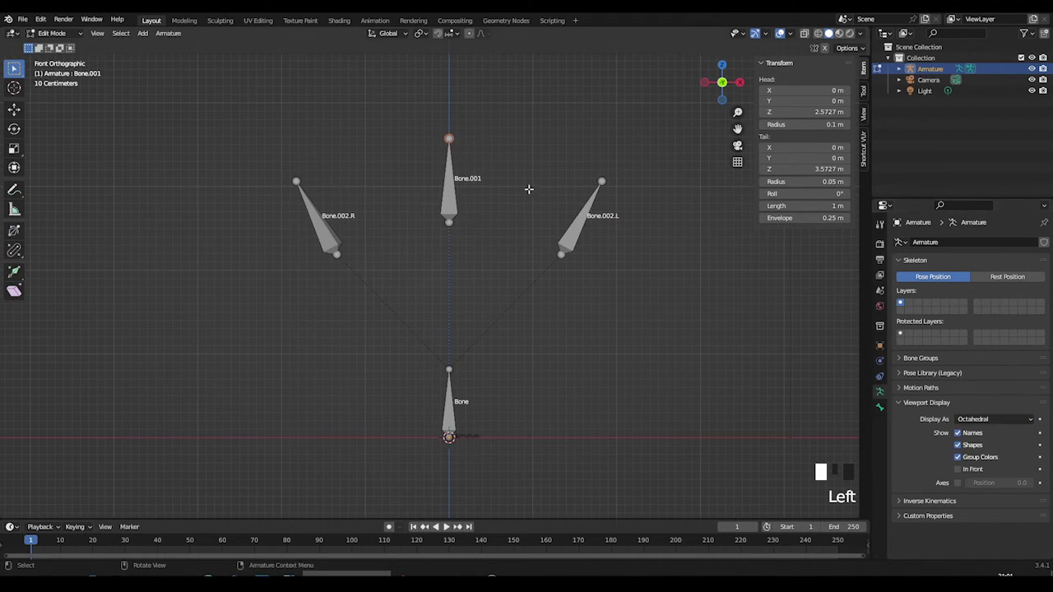
{"action": "left_click_drag", "start_coordinate": [810, 193], "coordinate": [816, 193]}
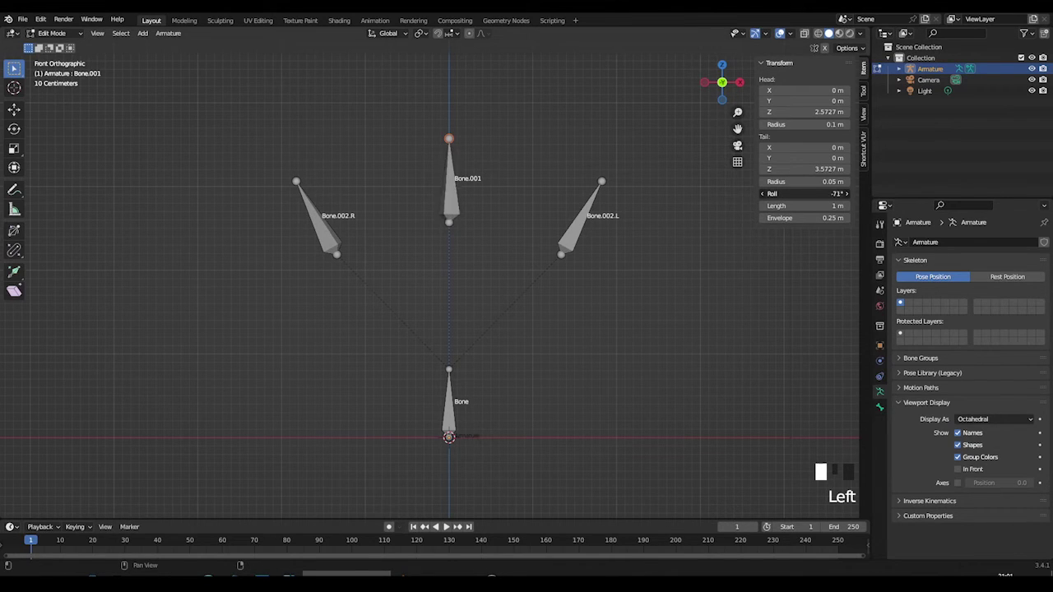
{"action": "left_click_drag", "start_coordinate": [810, 193], "coordinate": [822, 193]}
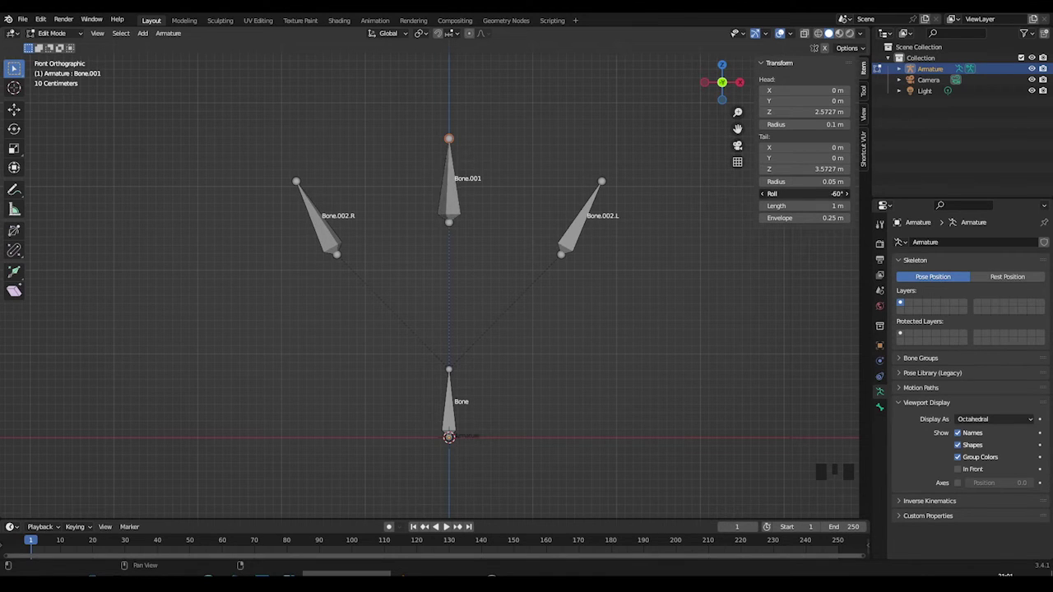
{"action": "left_click_drag", "start_coordinate": [806, 193], "coordinate": [814, 194]}
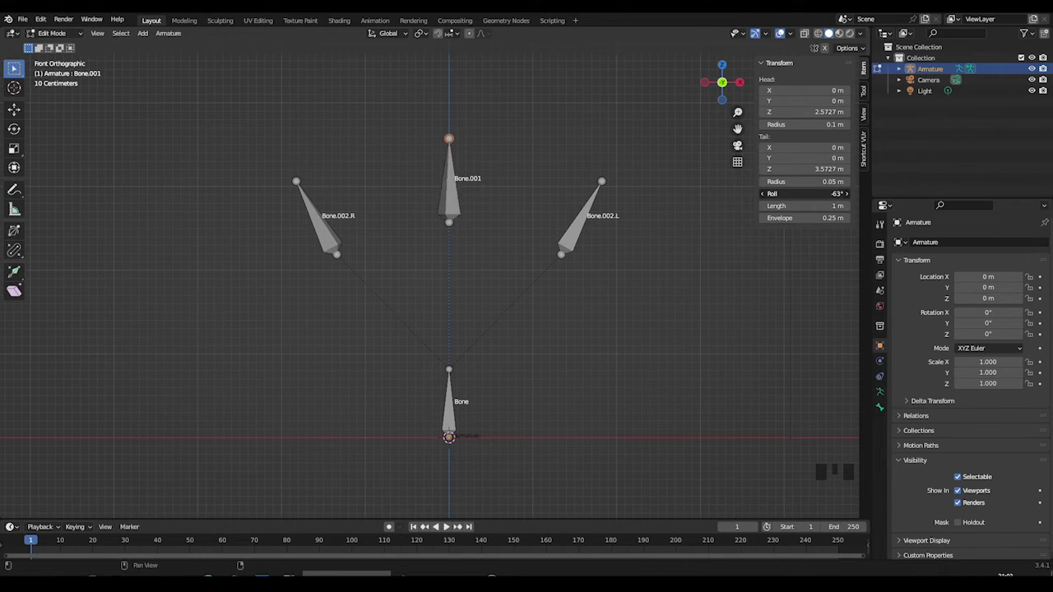
{"action": "left_click_drag", "start_coordinate": [814, 193], "coordinate": [782, 193]}
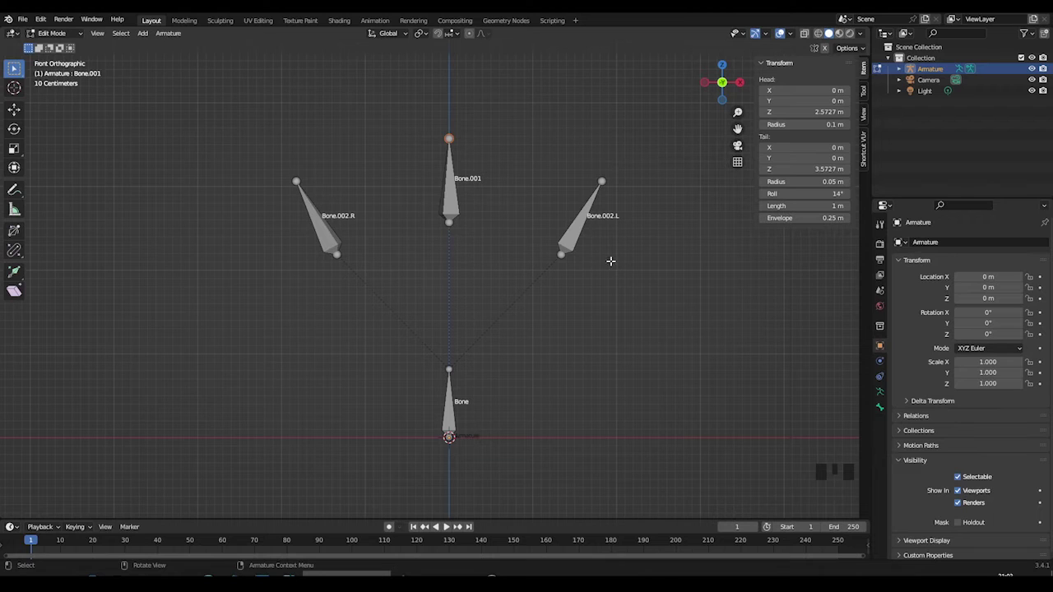
Select Bone.002.L and set its roll to 43°
{"action": "left_click", "coordinate": [573, 236]}
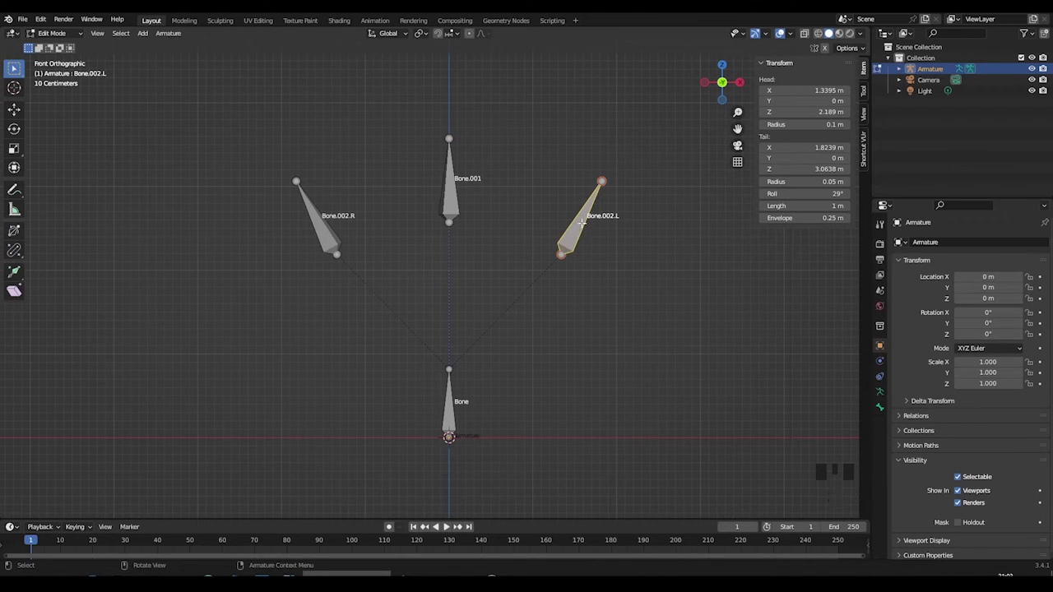
{"action": "mouse_move", "coordinate": [798, 193]}
{"action": "left_mouse_down"}
{"action": "mouse_move", "coordinate": [830, 194]}
{"action": "mouse_move", "coordinate": [794, 194]}
{"action": "left_mouse_up"}
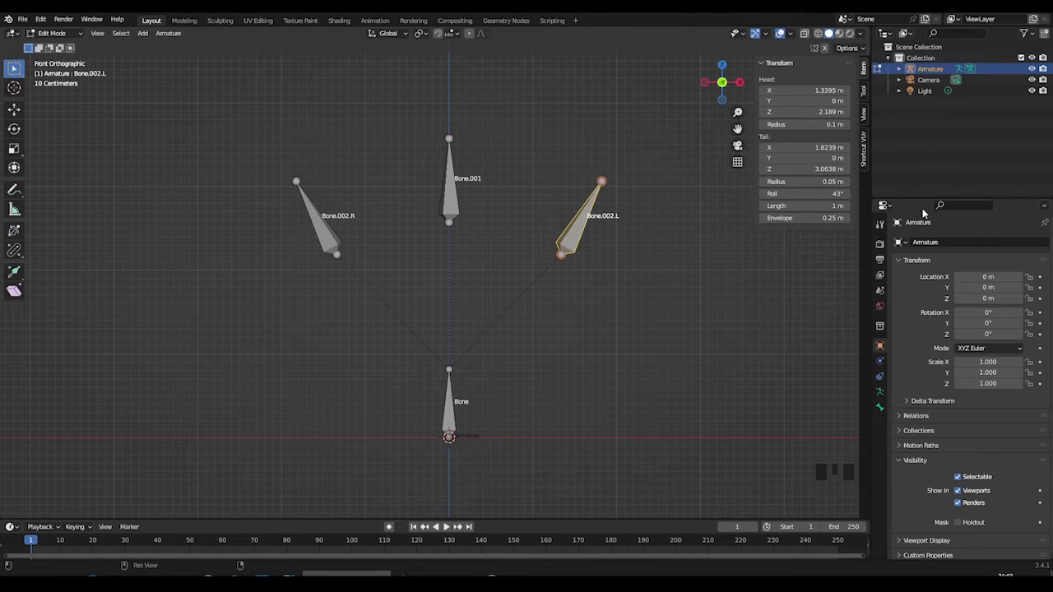
Display the armature as Envelope in its viewport display settings
{"action": "left_click_drag", "start_coordinate": [822, 206], "coordinate": [799, 218]}
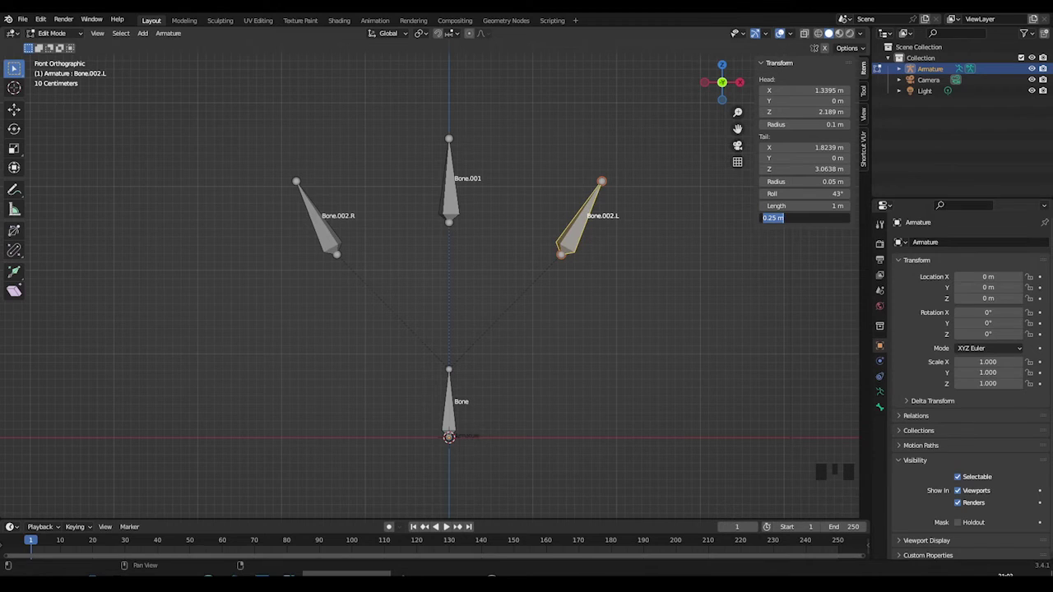
{"action": "left_click", "coordinate": [879, 408]}
{"action": "left_click", "coordinate": [879, 392]}
{"action": "mouse_move", "coordinate": [995, 418]}
{"action": "left_mouse_down"}
{"action": "mouse_move", "coordinate": [1011, 446]}
{"action": "mouse_move", "coordinate": [989, 469]}
{"action": "left_mouse_up"}
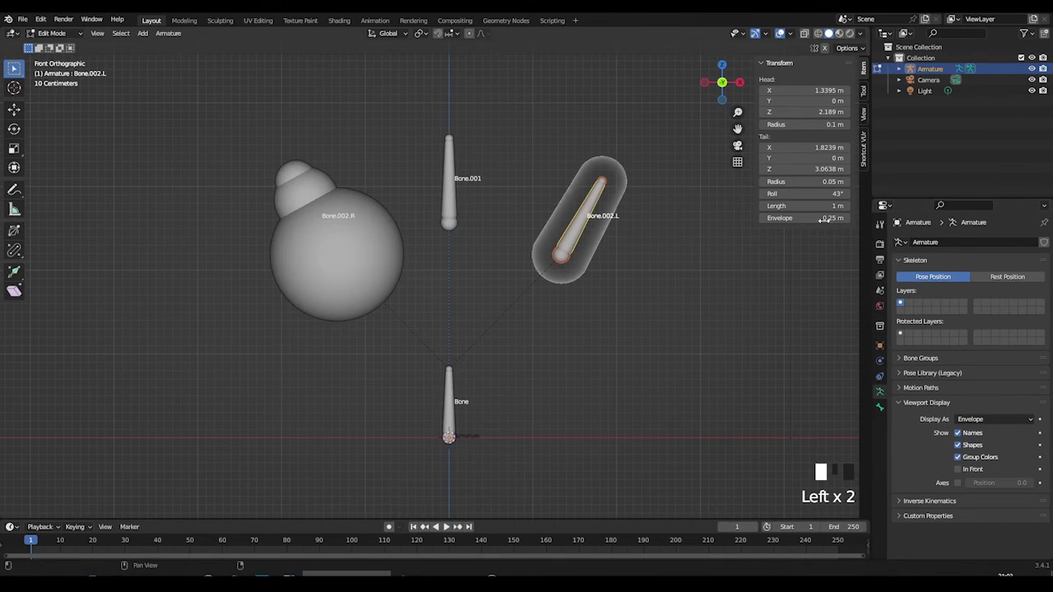
Try enlarging the envelope distance of Bone.002.L to about 0.65 m, then undo the change
{"action": "mouse_move", "coordinate": [806, 218]}
{"action": "left_mouse_down"}
{"action": "mouse_move", "coordinate": [830, 217]}
{"action": "mouse_move", "coordinate": [812, 218]}
{"action": "left_mouse_up"}
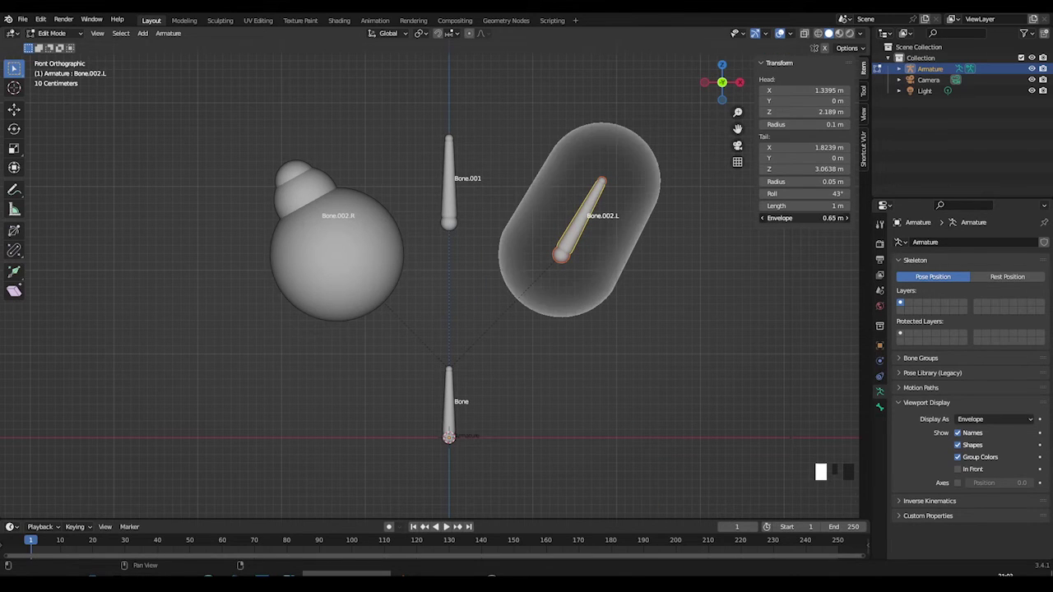
{"action": "key", "text": "ctrl+z"}
{"action": "left_click_drag", "start_coordinate": [14, 265], "coordinate": [17, 268]}
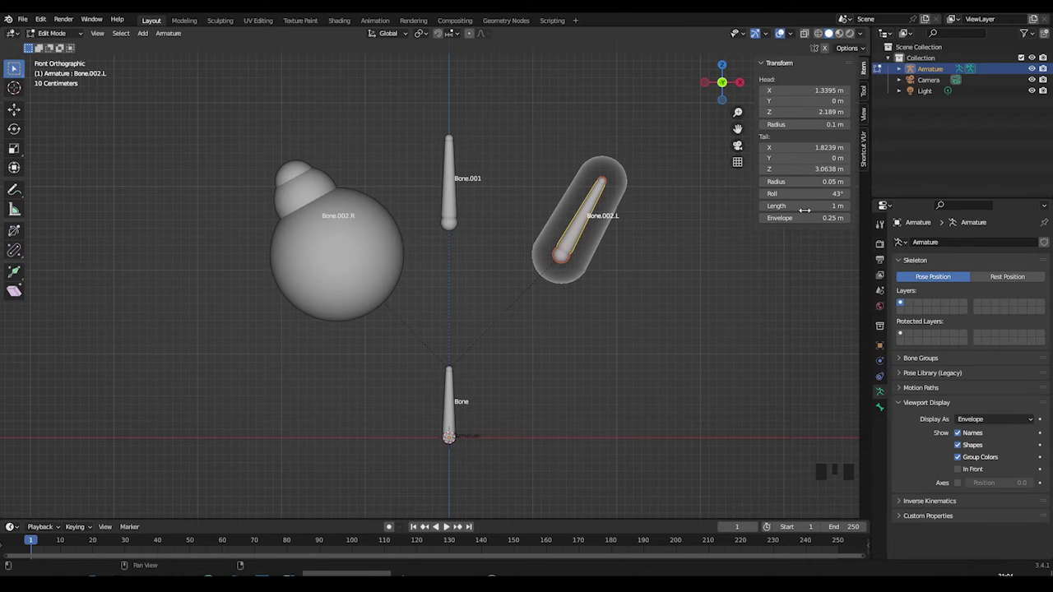
Set the armature's viewport display back to Octahedral
{"action": "left_click", "coordinate": [991, 419]}
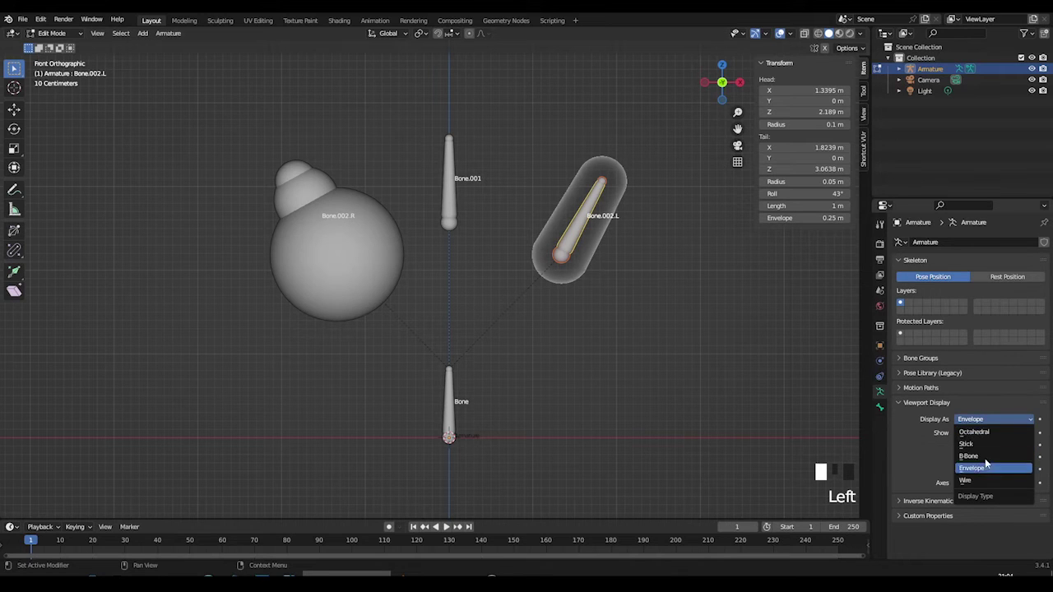
{"action": "left_click", "coordinate": [985, 432]}
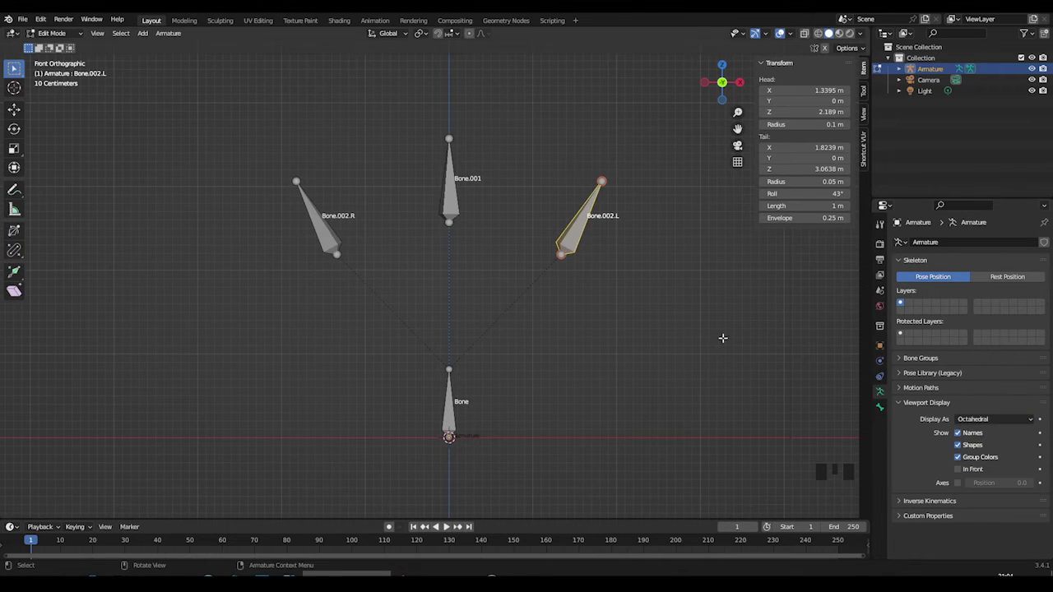
Select Bone.001 and try Switch Direction on it so that its head and tail swap ends
{"action": "left_click", "coordinate": [446, 202]}
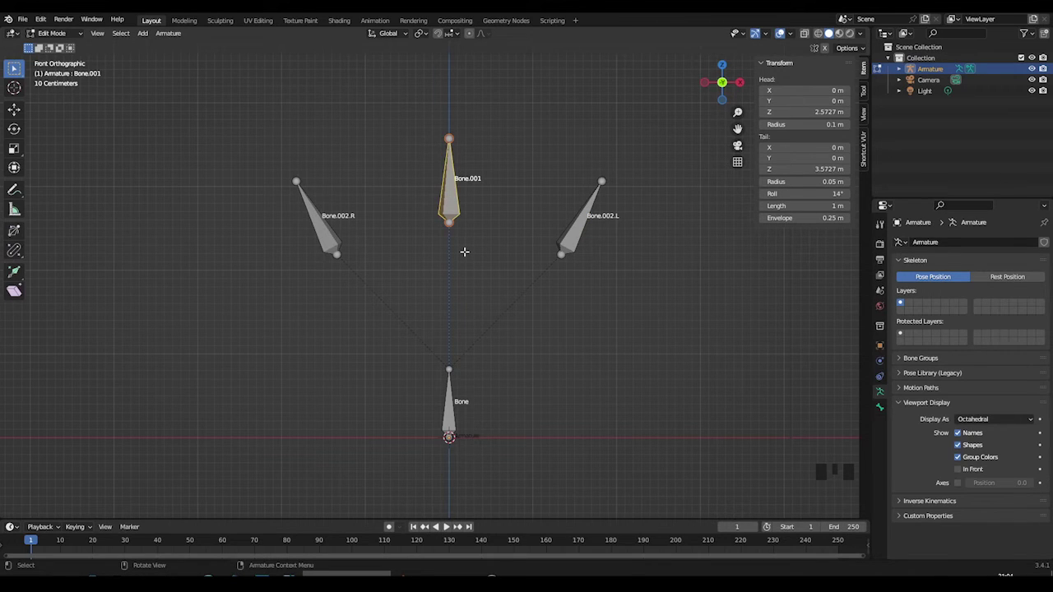
{"action": "key", "text": "alt+f"}
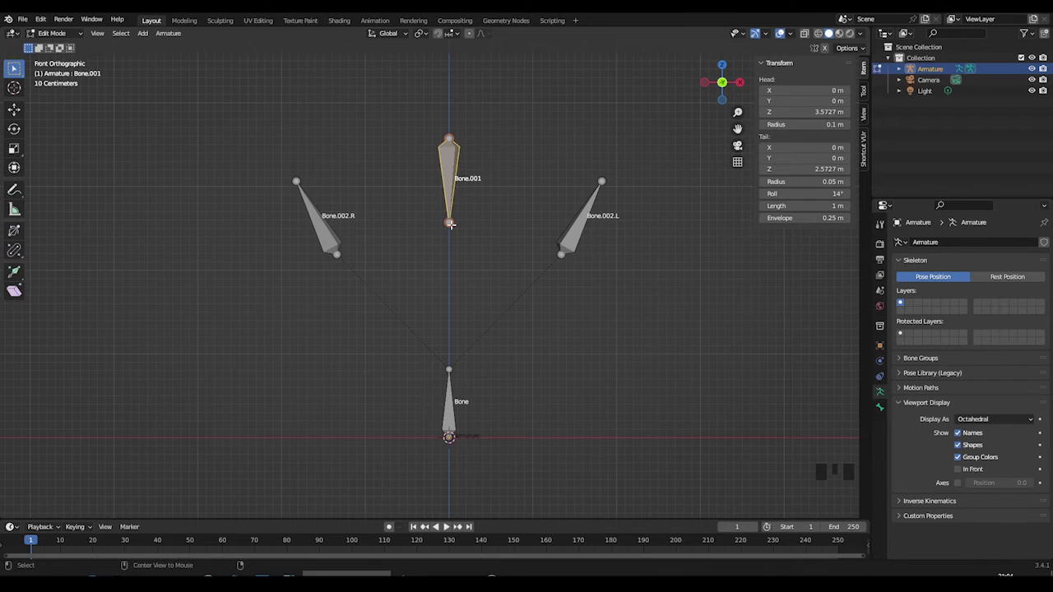
{"action": "key", "text": "alt+f"}
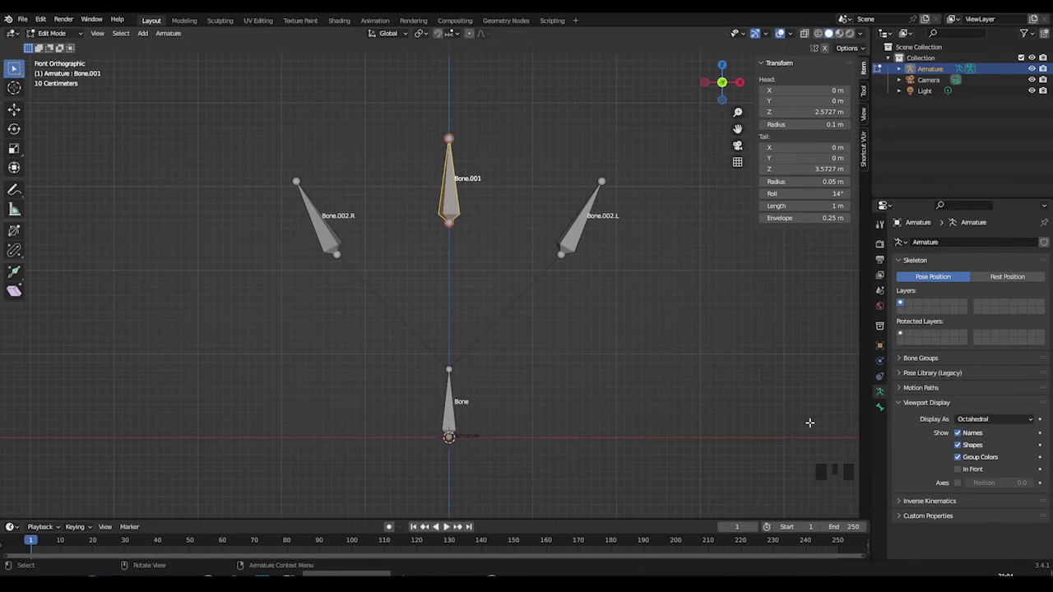
{"action": "left_click", "coordinate": [162, 35]}
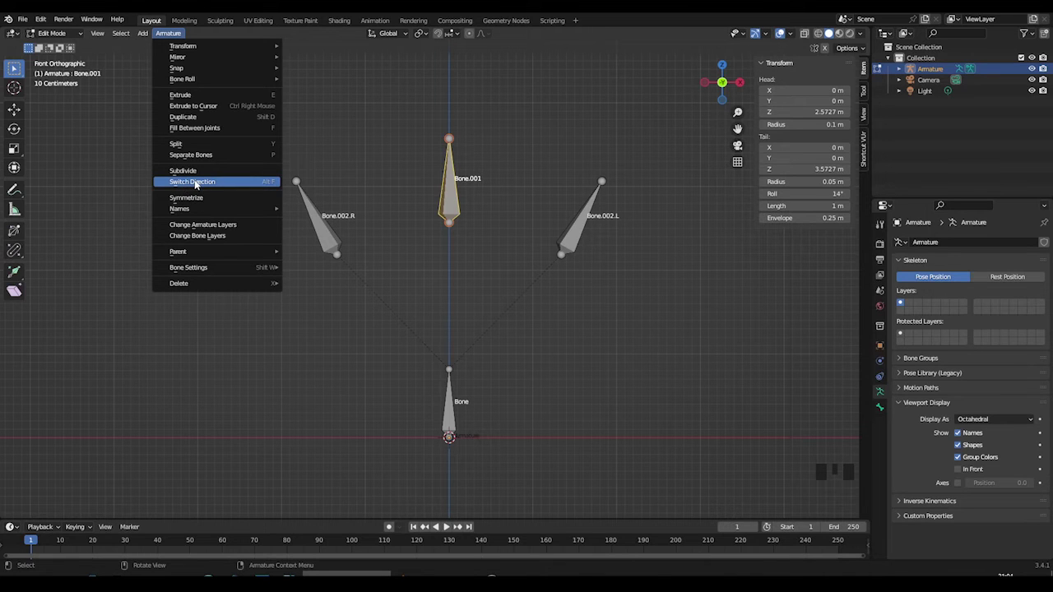
{"action": "key", "text": "alt+f"}
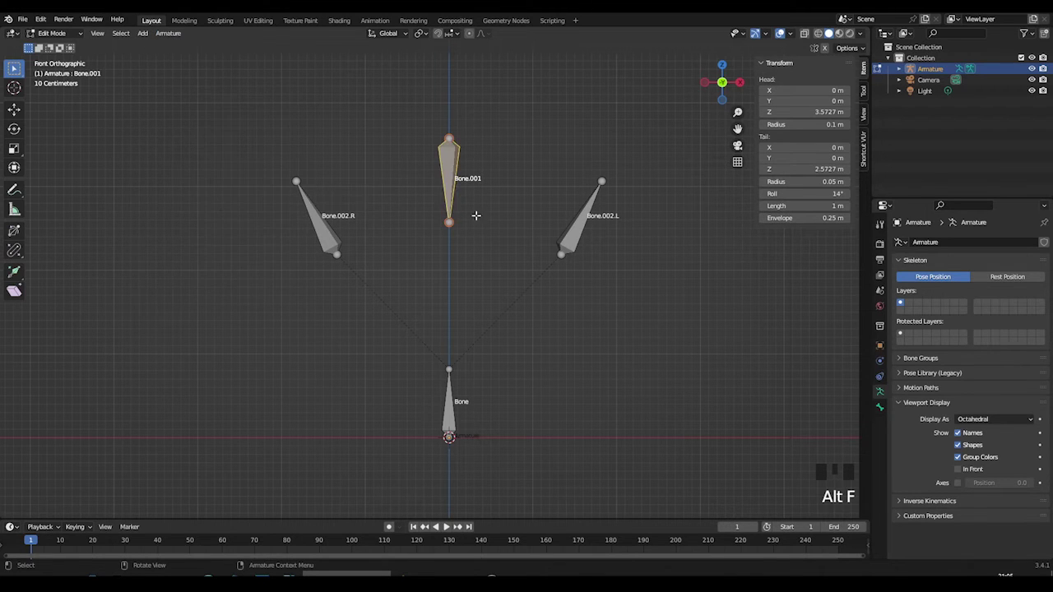
Parent the flipped Bone.001 to Bone while keeping its offset
{"action": "middle_click_drag", "start_coordinate": [468, 214], "coordinate": [450, 192]}
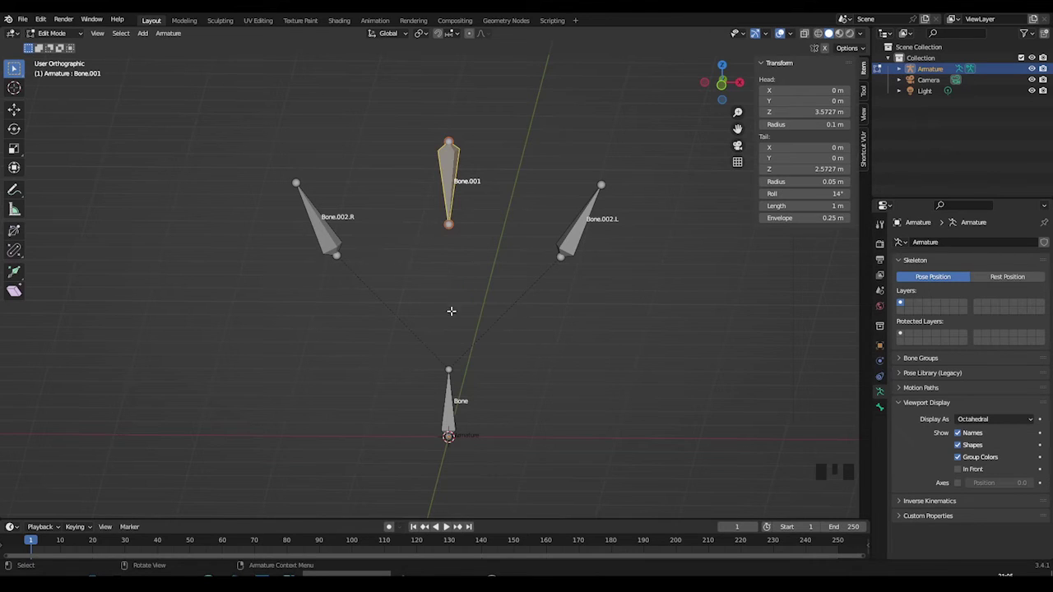
{"action": "left_click", "coordinate": [453, 416], "text": "shift"}
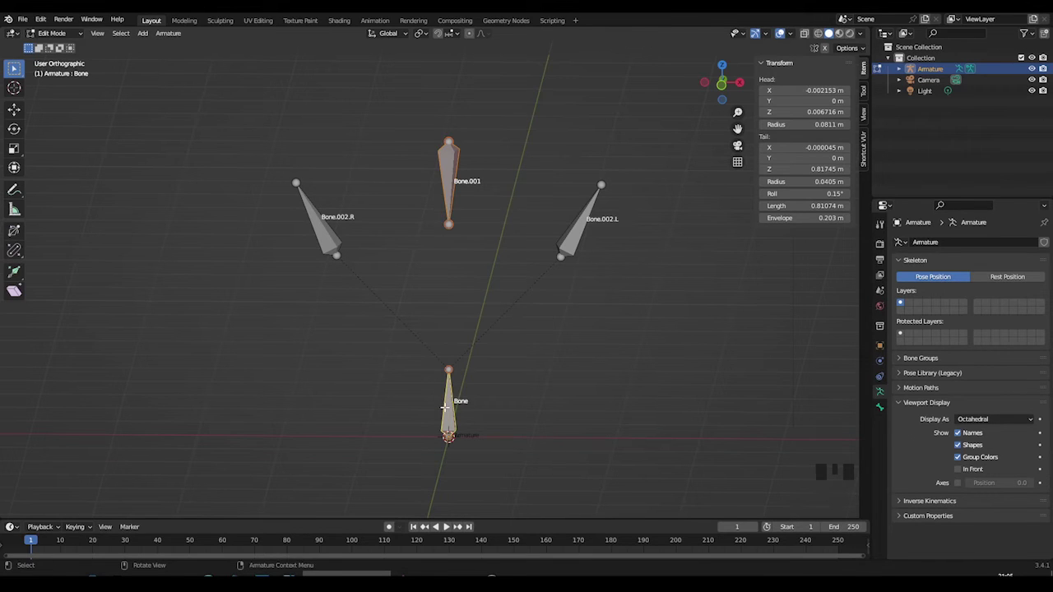
{"action": "key", "text": "ctrl+p"}
{"action": "left_click", "coordinate": [445, 407]}
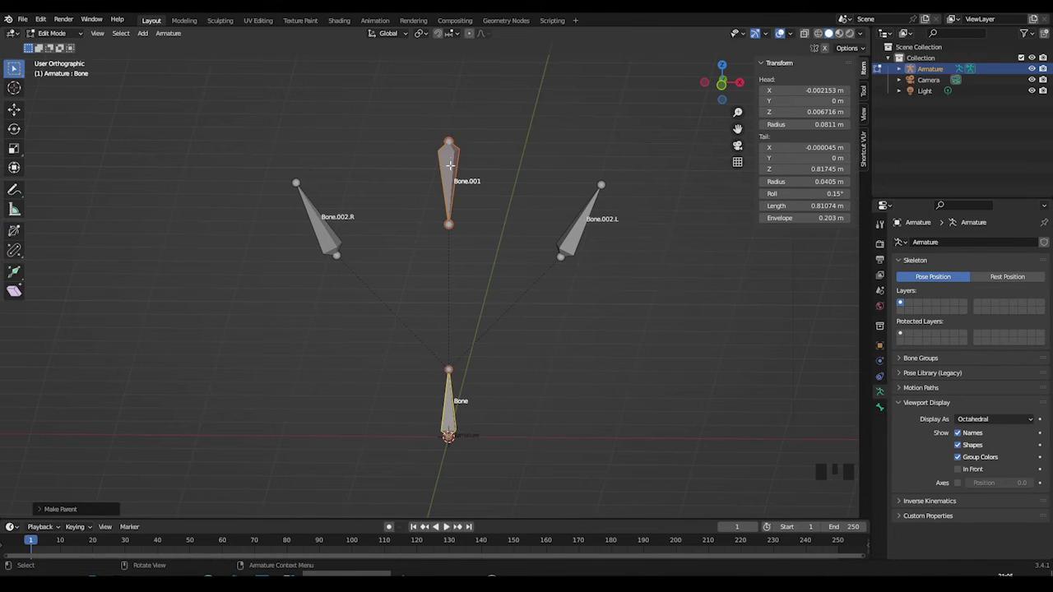
Try moving the parented bones, then Bone.001 alone, and cancel each move
{"action": "key", "text": "g"}
{"action": "right_click", "coordinate": [453, 200]}
{"action": "left_click", "coordinate": [458, 207]}
{"action": "key", "text": "g"}
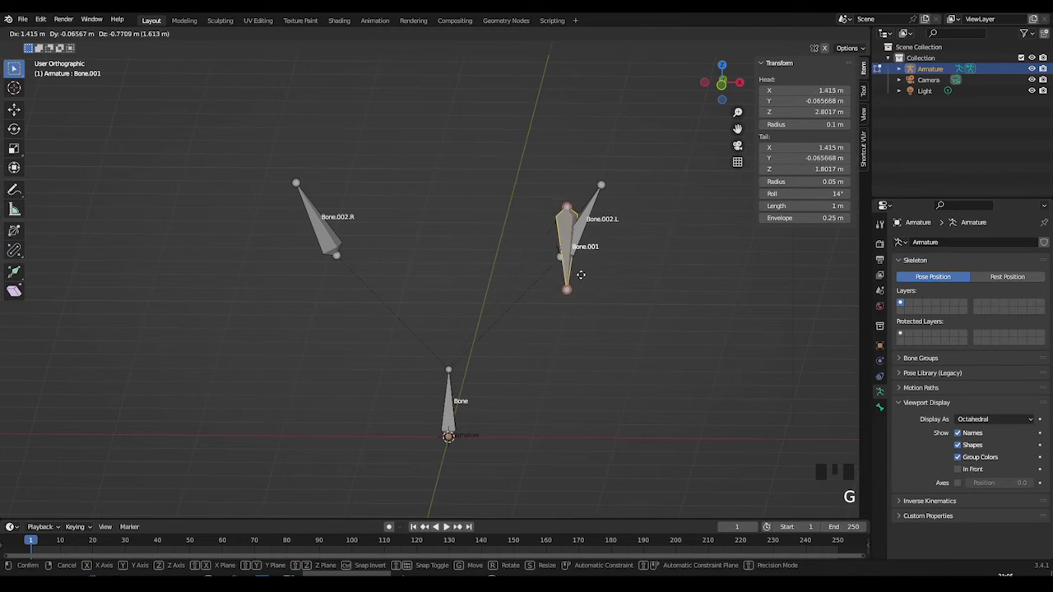
{"action": "right_click", "coordinate": [513, 231]}
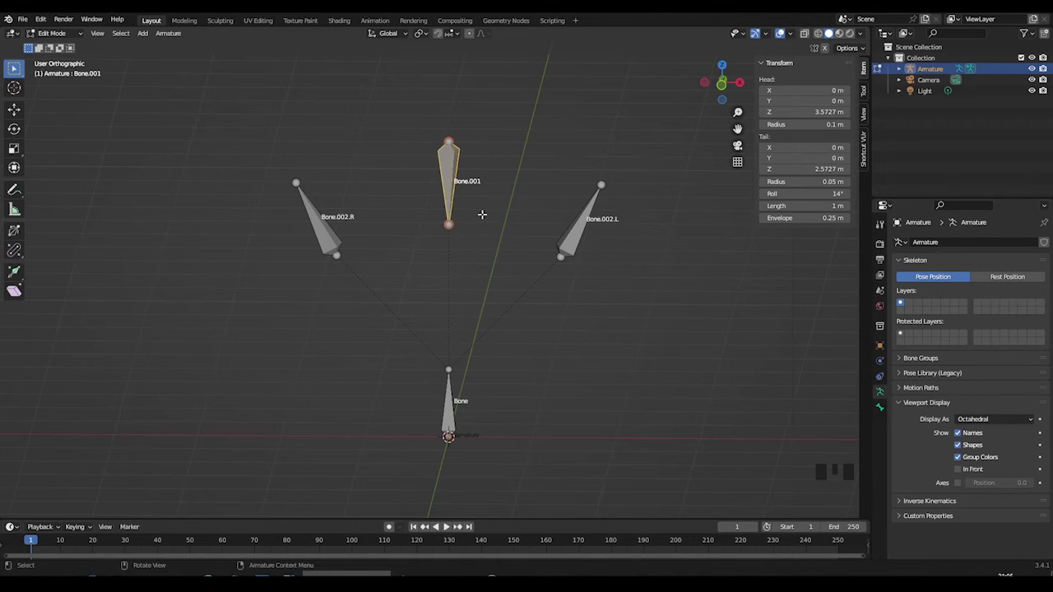
Parent the unflipped Bone.001 to Bone with the Keep Offset option
{"action": "left_click", "coordinate": [451, 185]}
{"action": "left_click", "coordinate": [475, 362], "text": "shift"}
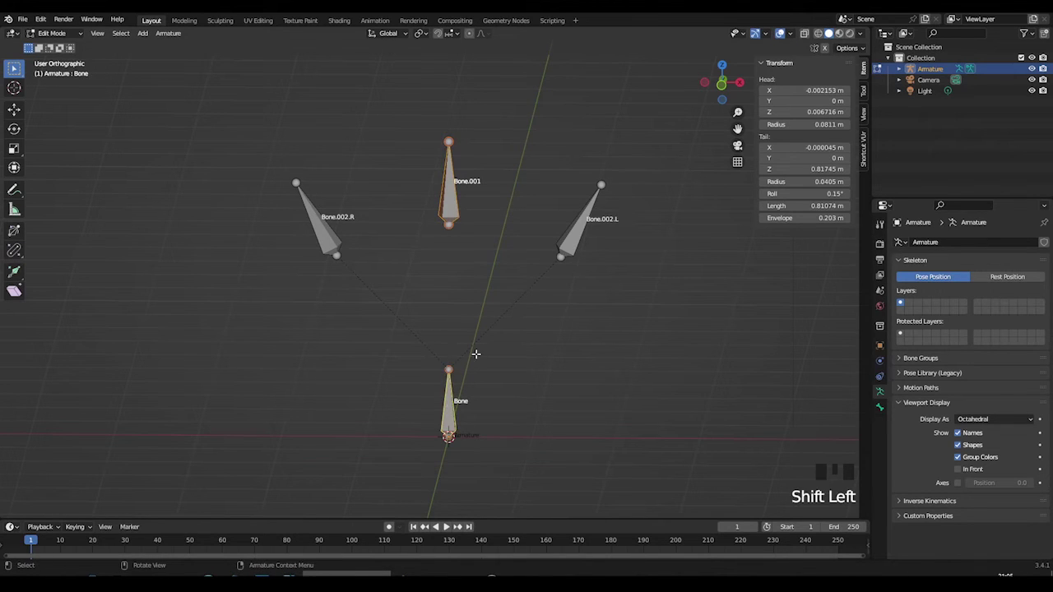
{"action": "key", "text": "ctrl+p"}
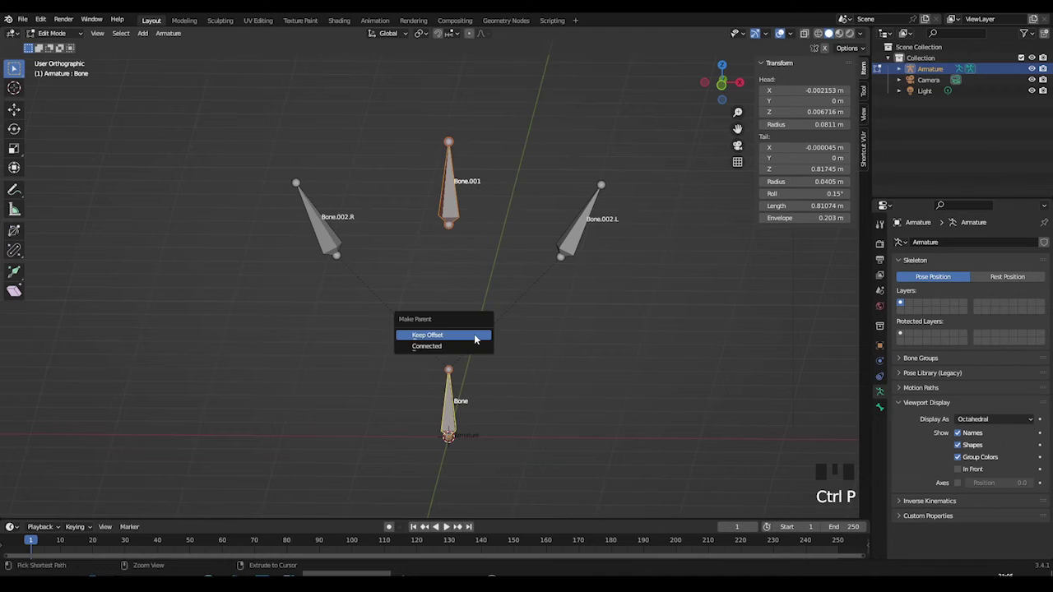
{"action": "left_click", "coordinate": [474, 334]}
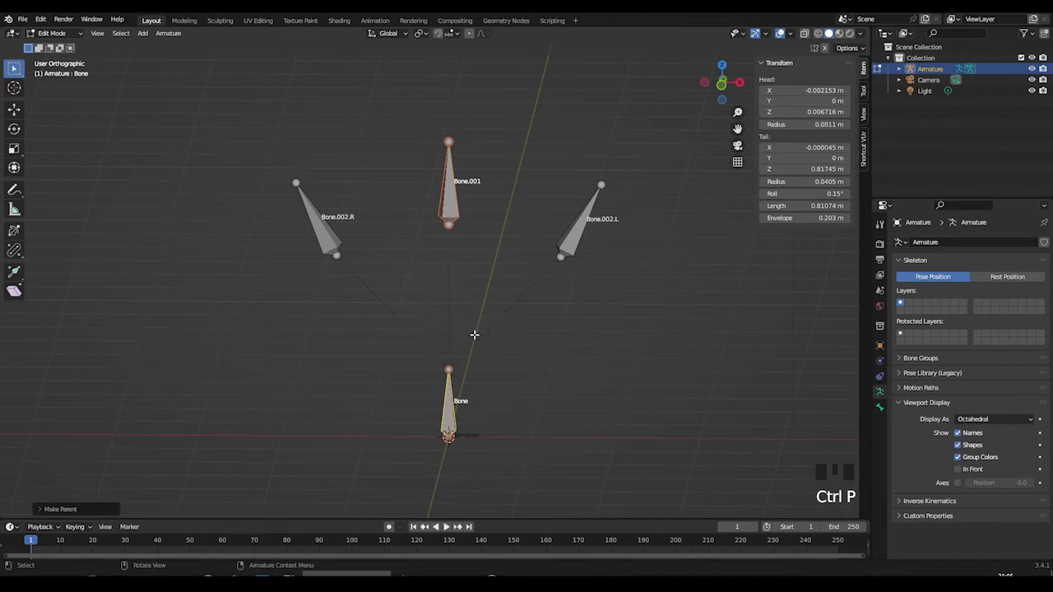
Try duplicating Bone.001 and placing the copy about 0.98 m away along X, then undo the duplication
{"action": "left_click", "coordinate": [449, 211]}
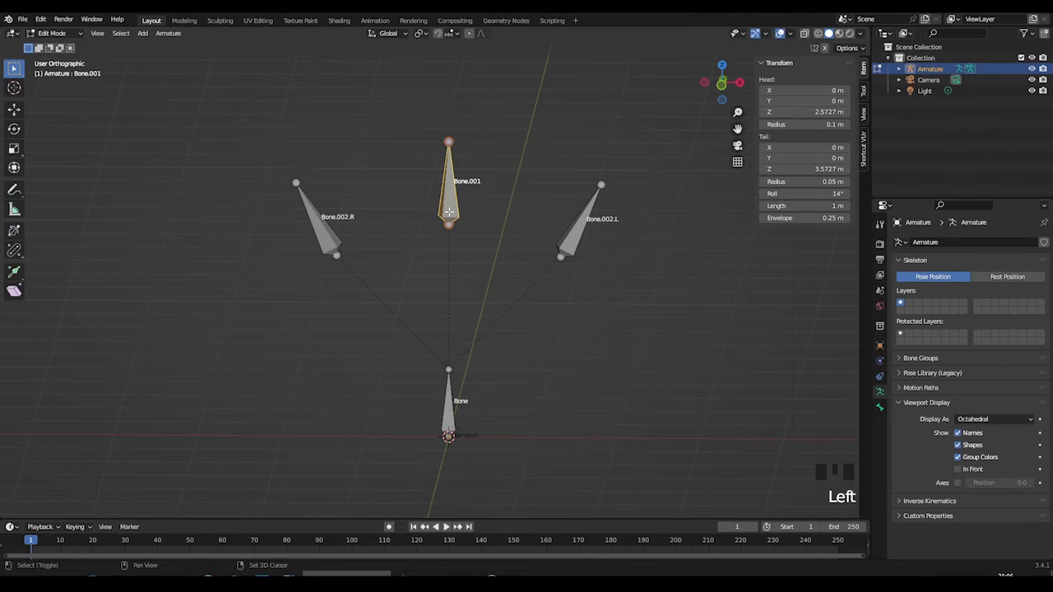
{"action": "key", "text": "shift+d"}
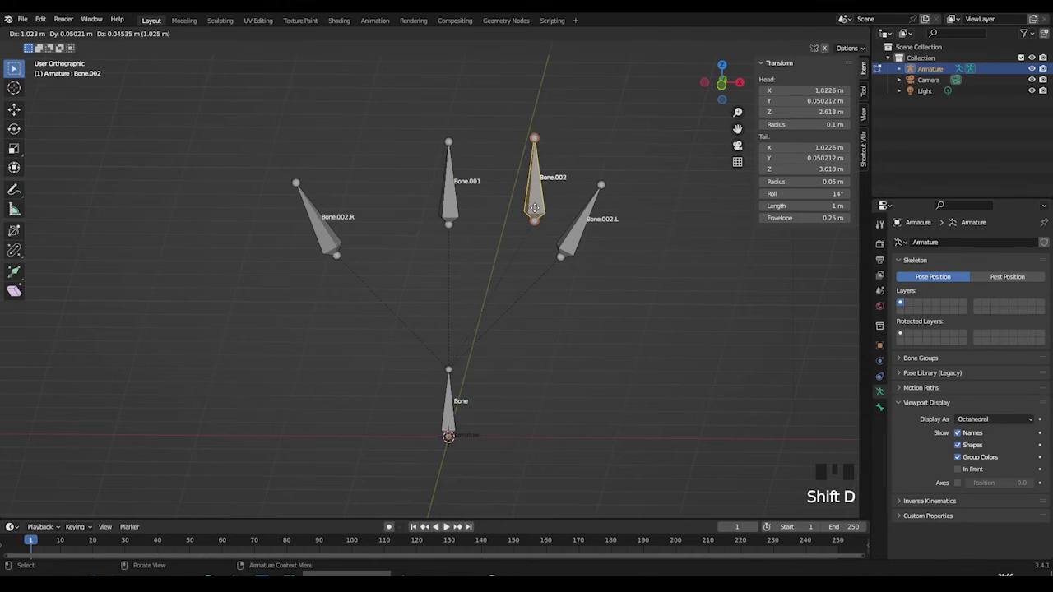
{"action": "left_click", "coordinate": [530, 214]}
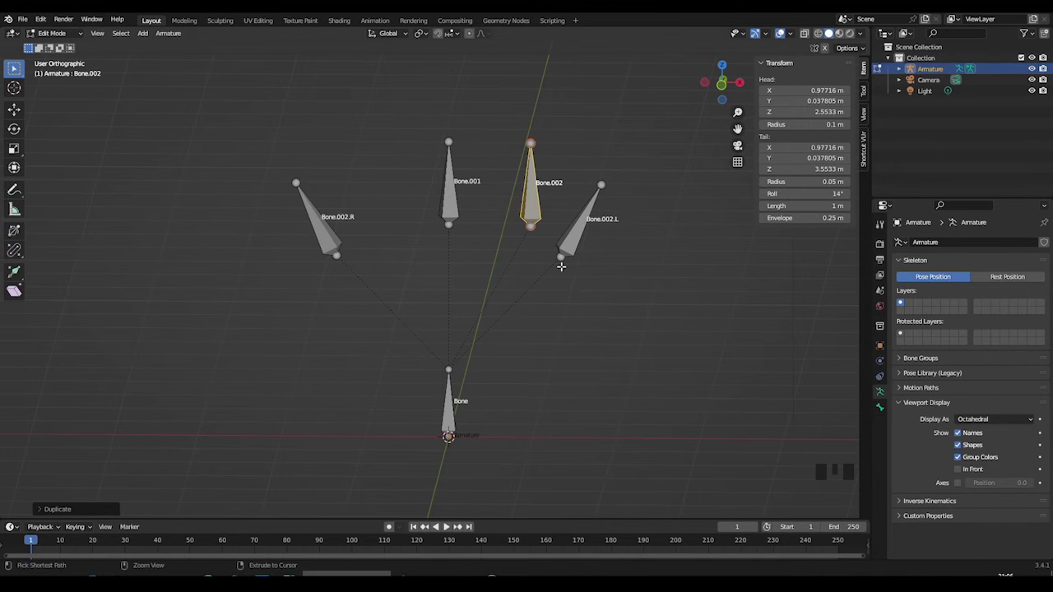
{"action": "key", "text": "ctrl+z"}
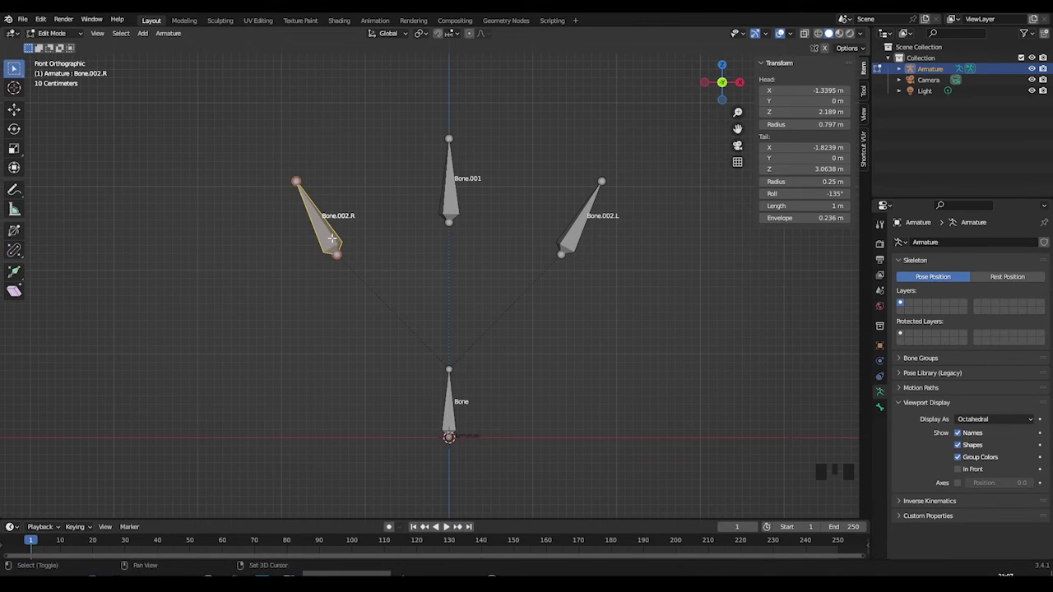
Duplicate Bone.002.R and leave the copy exactly over the original
{"action": "key", "text": "shift+d"}
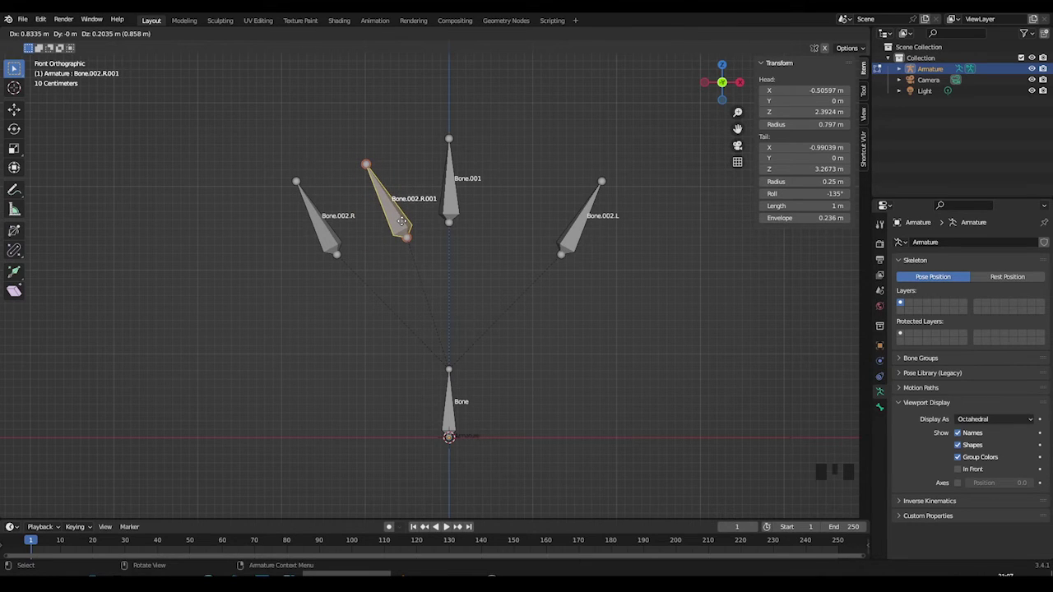
{"action": "right_click", "coordinate": [401, 221]}
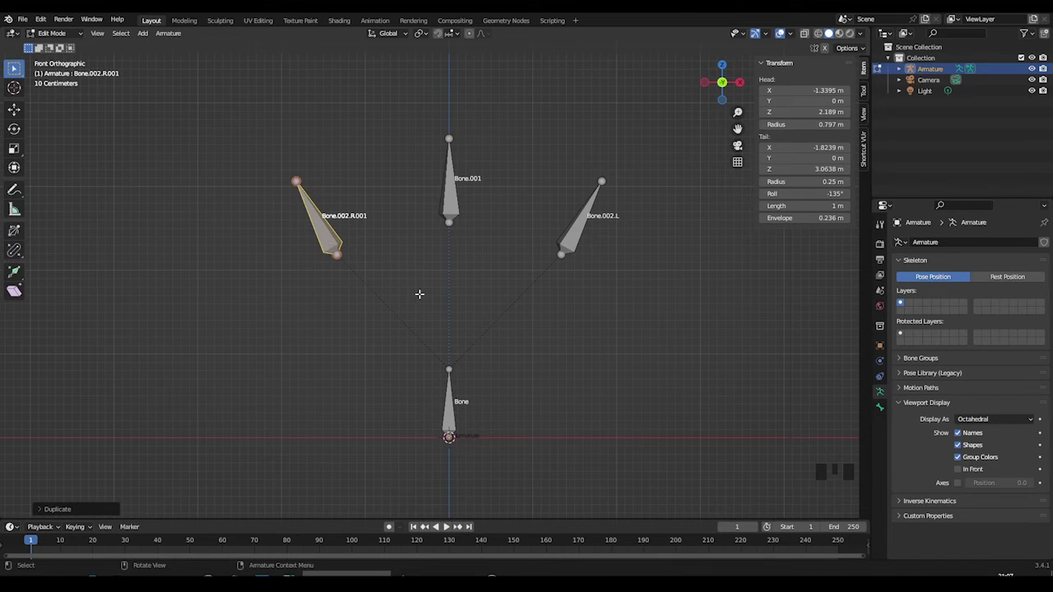
Try scaling and then moving the duplicate of Bone.002.R, cancelling both transforms
{"action": "key", "text": "s"}
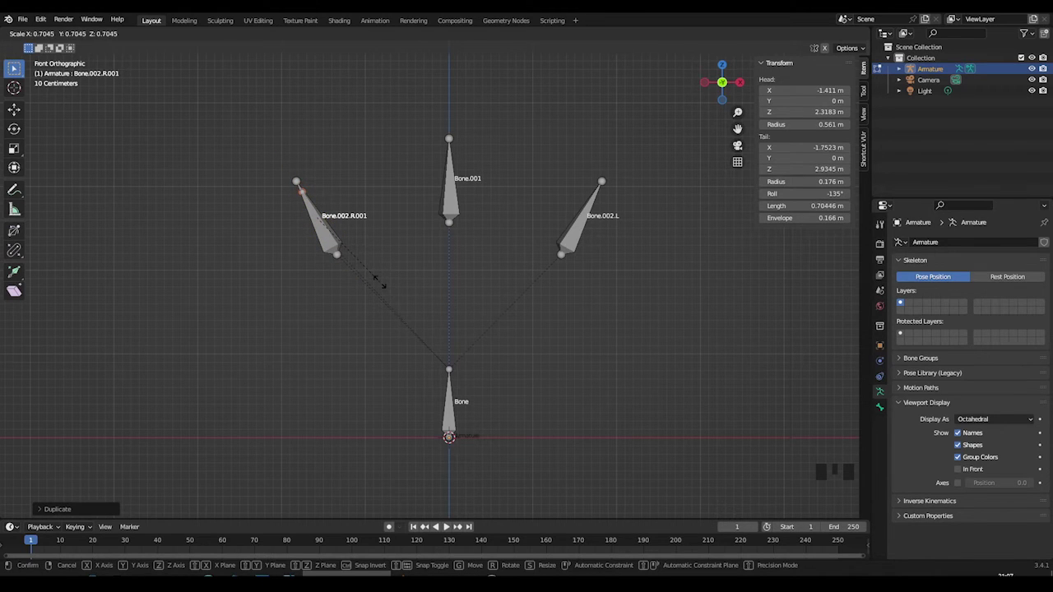
{"action": "key", "text": "Escape"}
{"action": "left_click", "coordinate": [344, 232]}
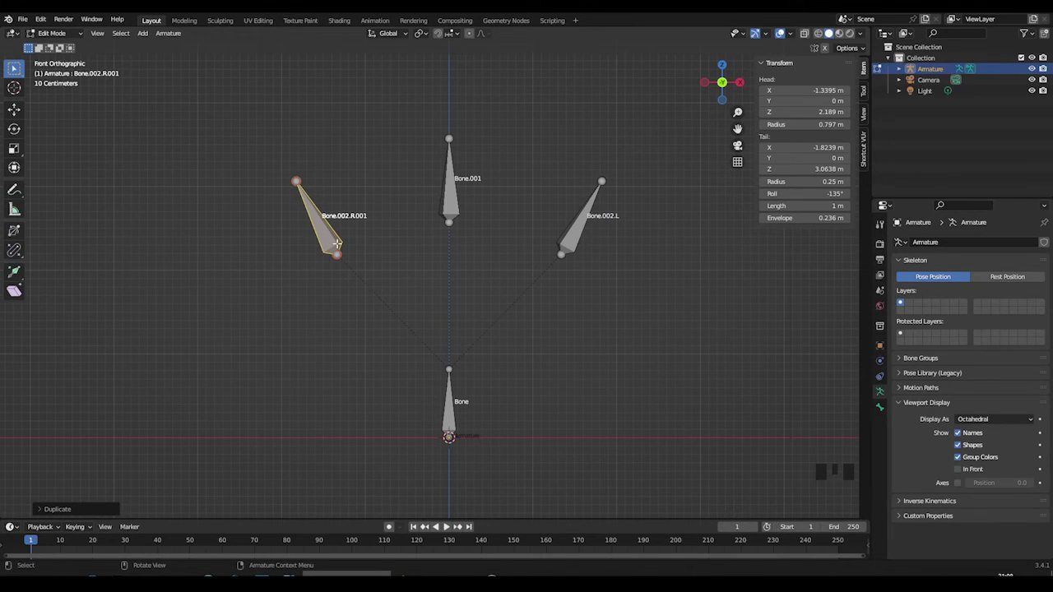
{"action": "key", "text": "g"}
{"action": "right_click", "coordinate": [410, 220]}
Try the Stick display type for the armature with Shapes kept enabled, then display it as B-Bone
{"action": "left_click", "coordinate": [982, 420]}
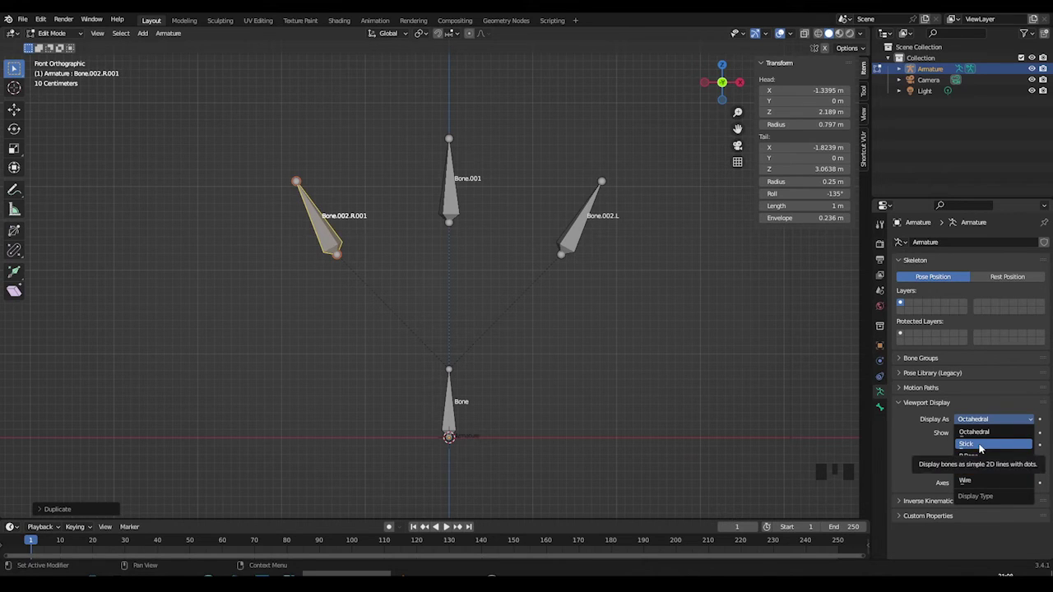
{"action": "left_click", "coordinate": [978, 445]}
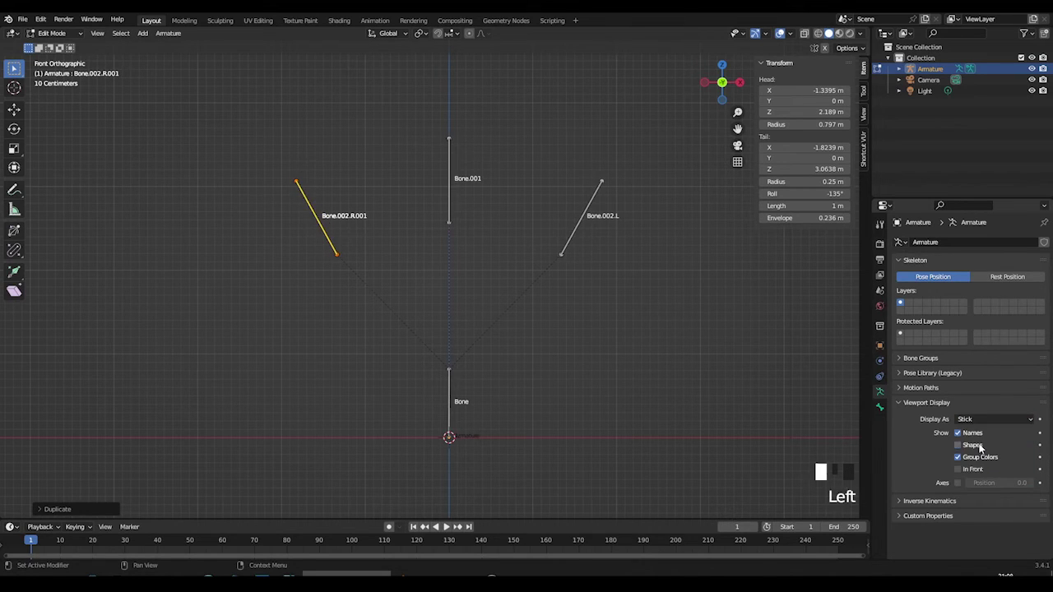
{"action": "left_click", "coordinate": [978, 445]}
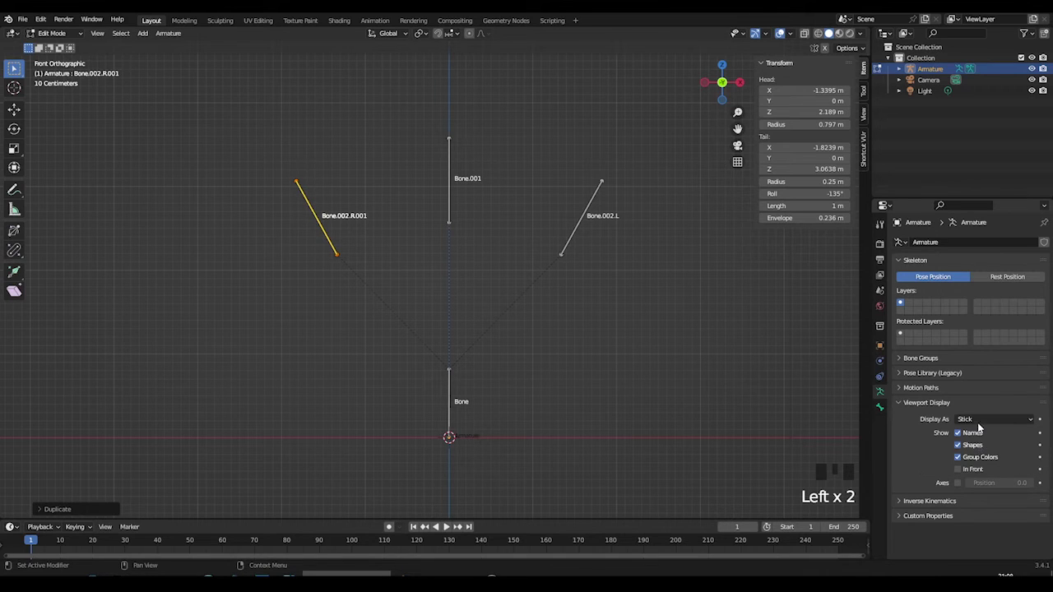
{"action": "left_click", "coordinate": [979, 421]}
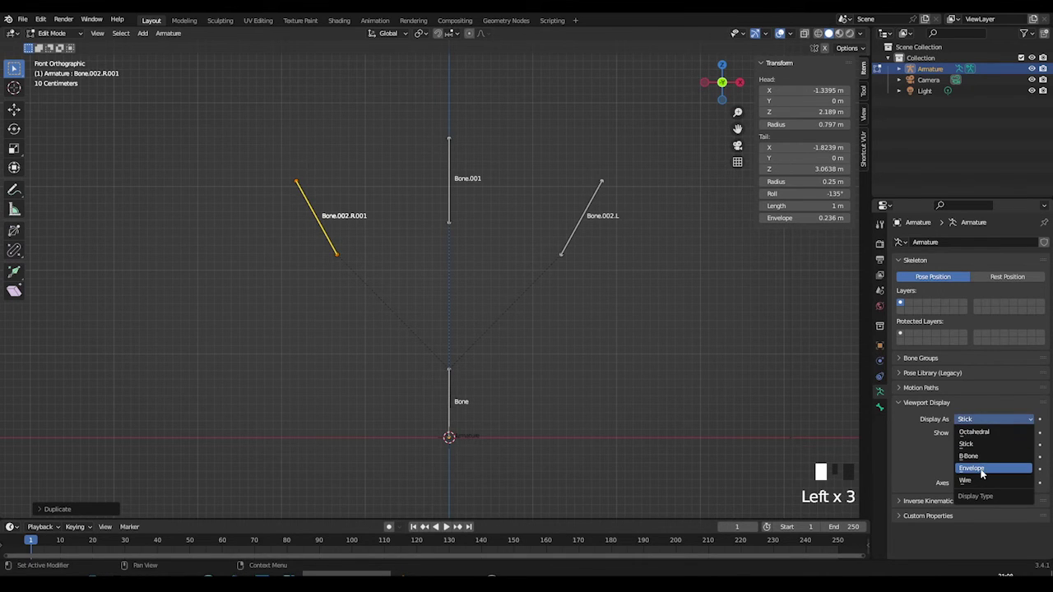
{"action": "left_click", "coordinate": [967, 456]}
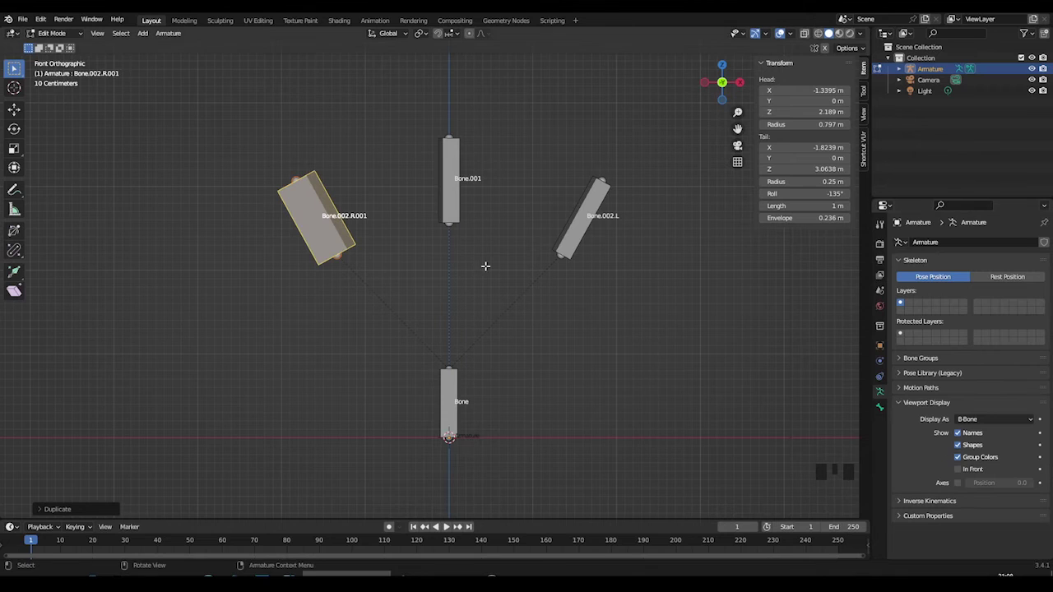
Select Bone.001 and enlarge its B-Bone display thickness until it looks like a wide block
{"action": "left_click", "coordinate": [449, 202]}
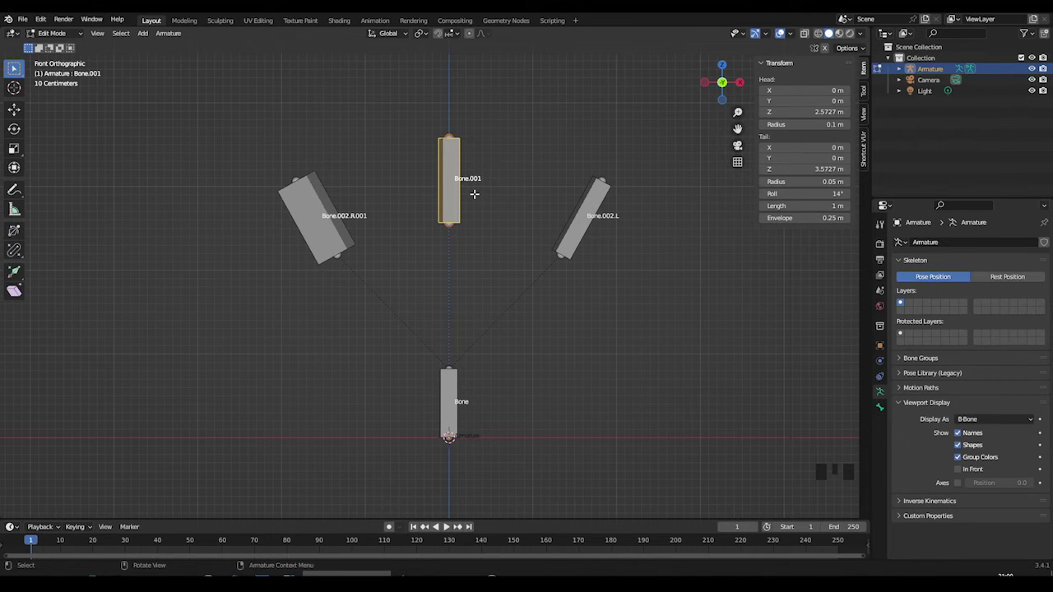
{"action": "key", "text": "ctrl+alt+s"}
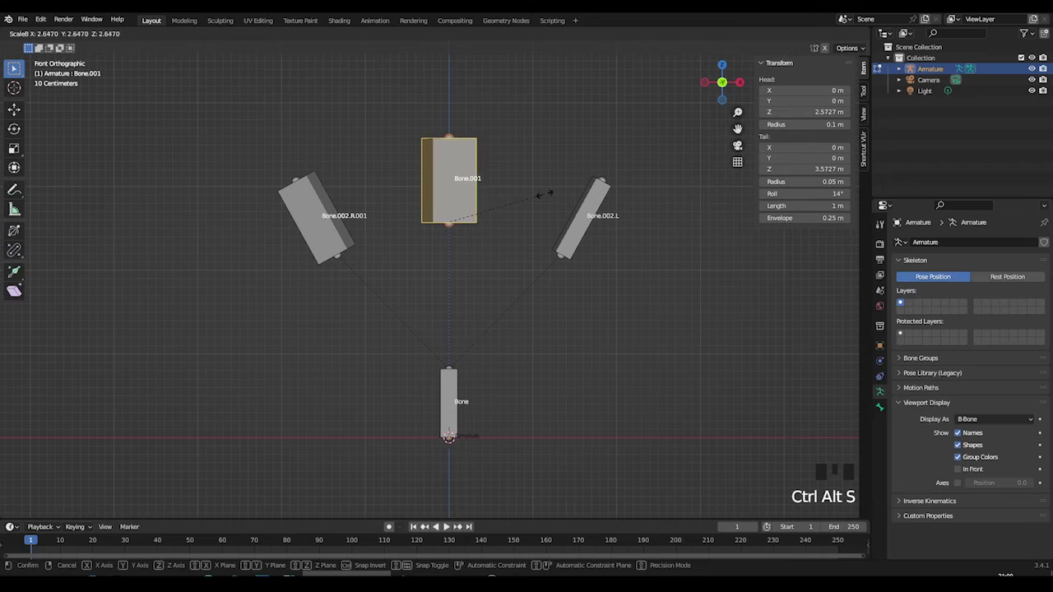
{"action": "left_click", "coordinate": [636, 194]}
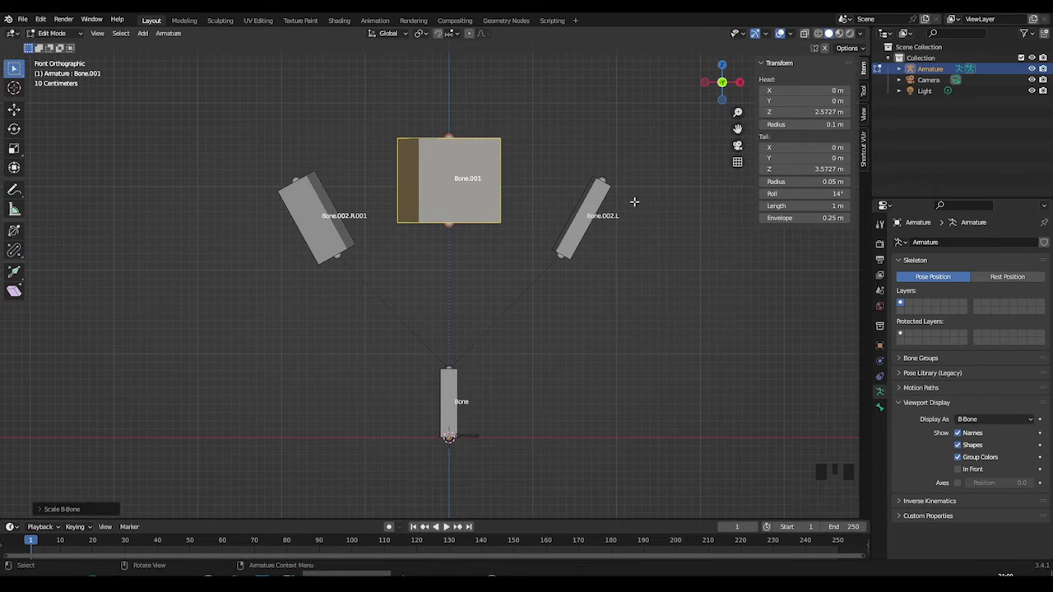
Select the root bone named Bone and scale its B-Bone display thickness up about 6.5 times
{"action": "left_click", "coordinate": [463, 412]}
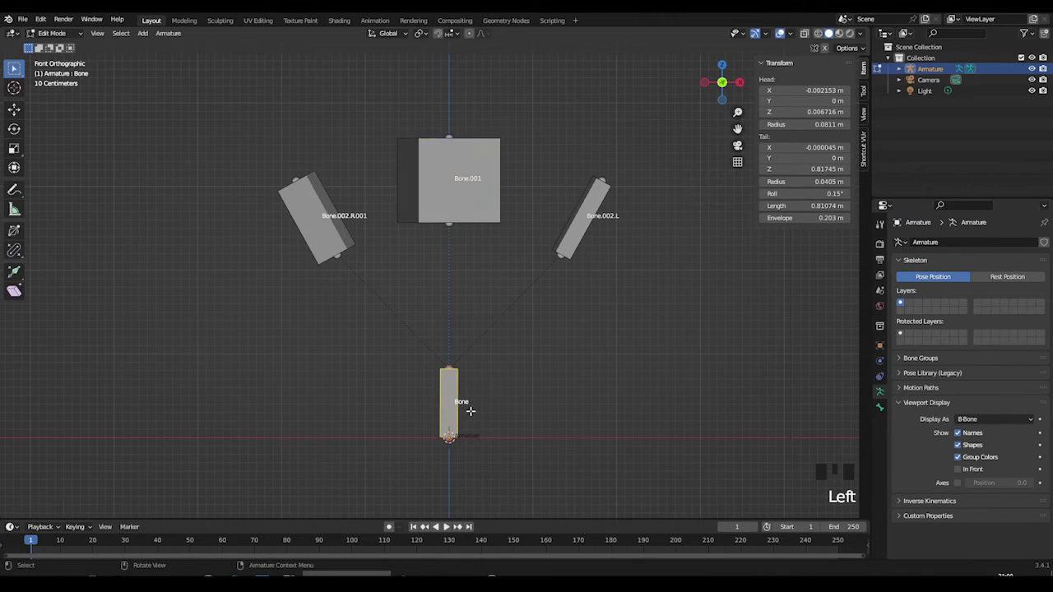
{"action": "key", "text": "ctrl+alt+s"}
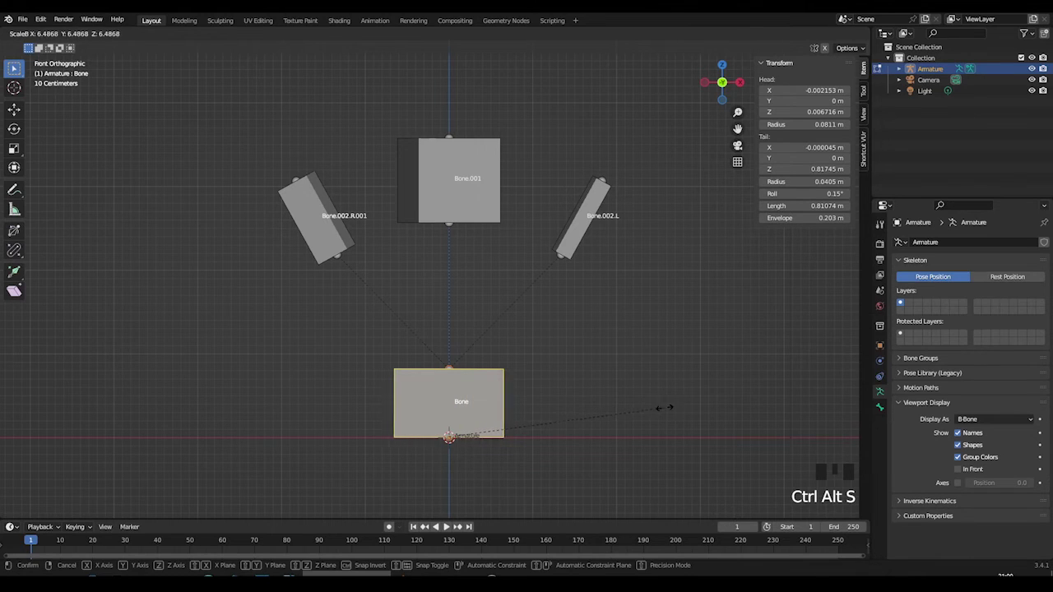
{"action": "left_click", "coordinate": [656, 409]}
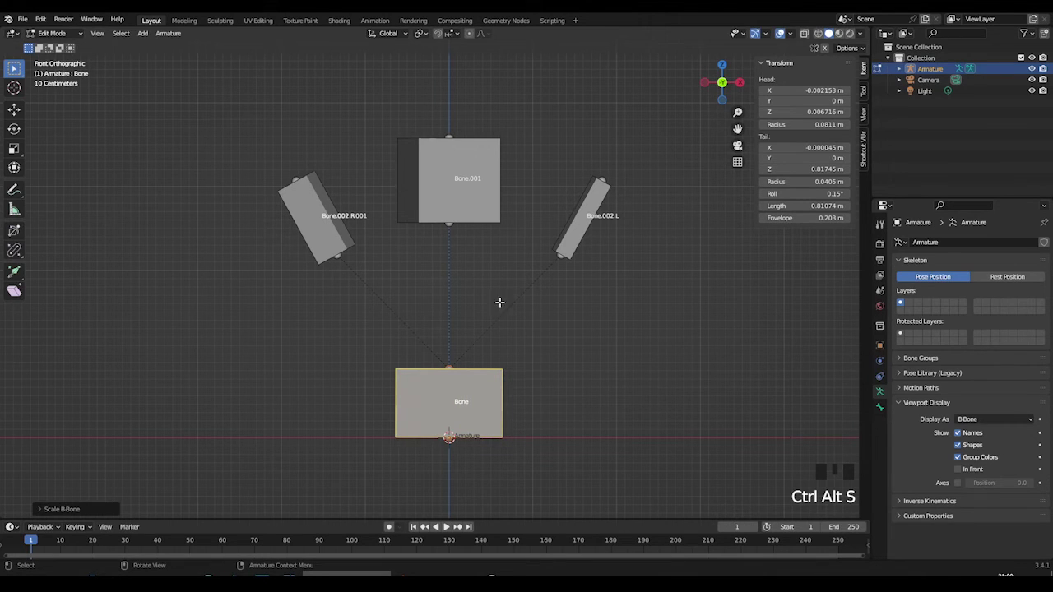
Select Bone.002.R from the overlapping bones and try scaling it
{"action": "left_click", "coordinate": [341, 225]}
{"action": "left_click", "coordinate": [333, 234]}
{"action": "key", "text": "s"}
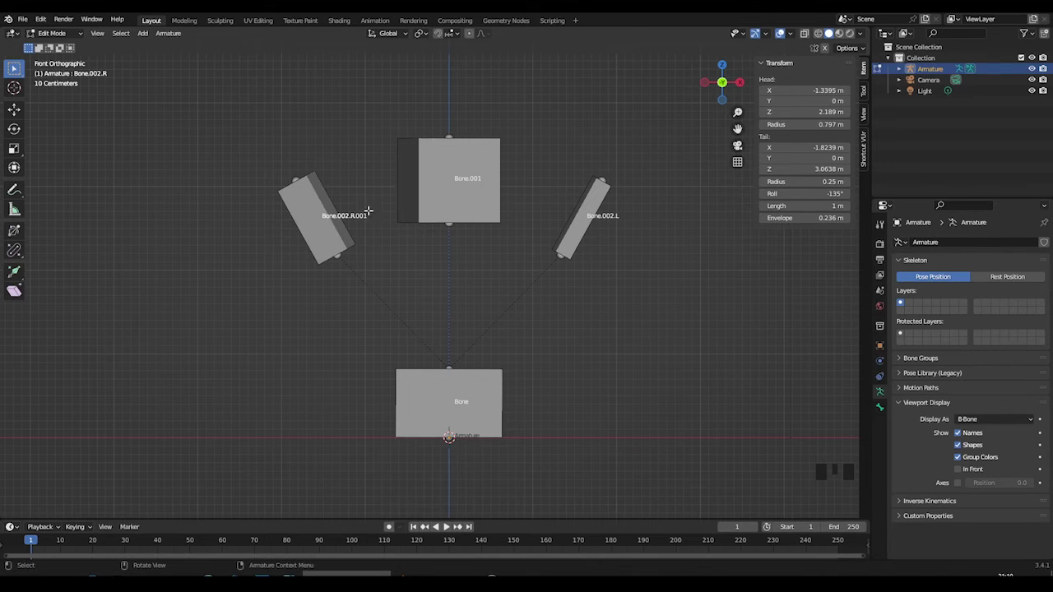
Try scaling down the B-Bone display thickness of Bone.002.R.001, then undo the recent B-Bone scalings, including those on Bone.001 and the root bone
{"action": "left_click", "coordinate": [321, 221]}
{"action": "key", "text": "ctrl+alt+s"}
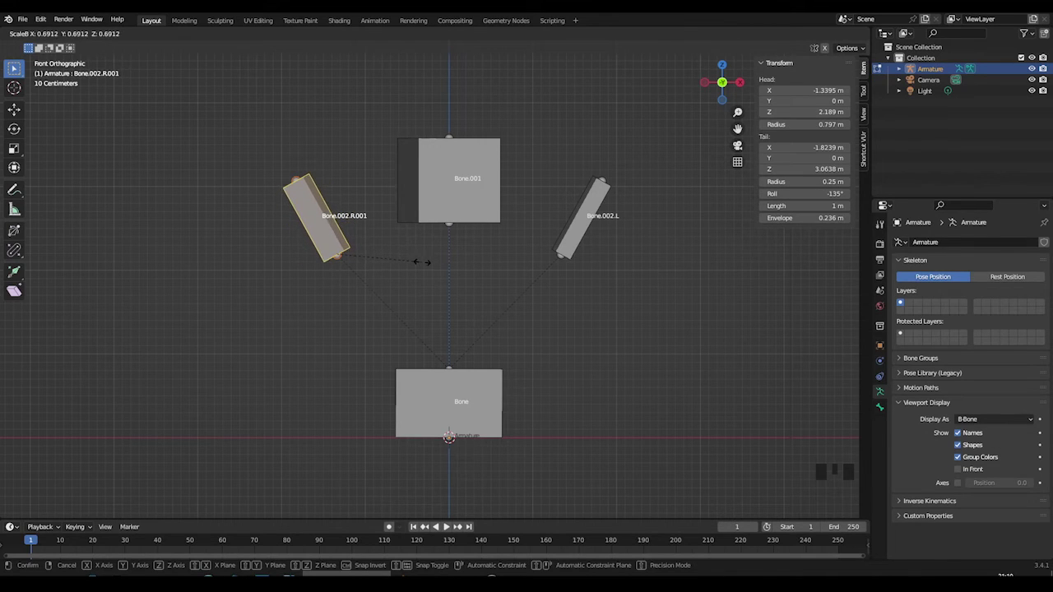
{"action": "left_click", "coordinate": [417, 255]}
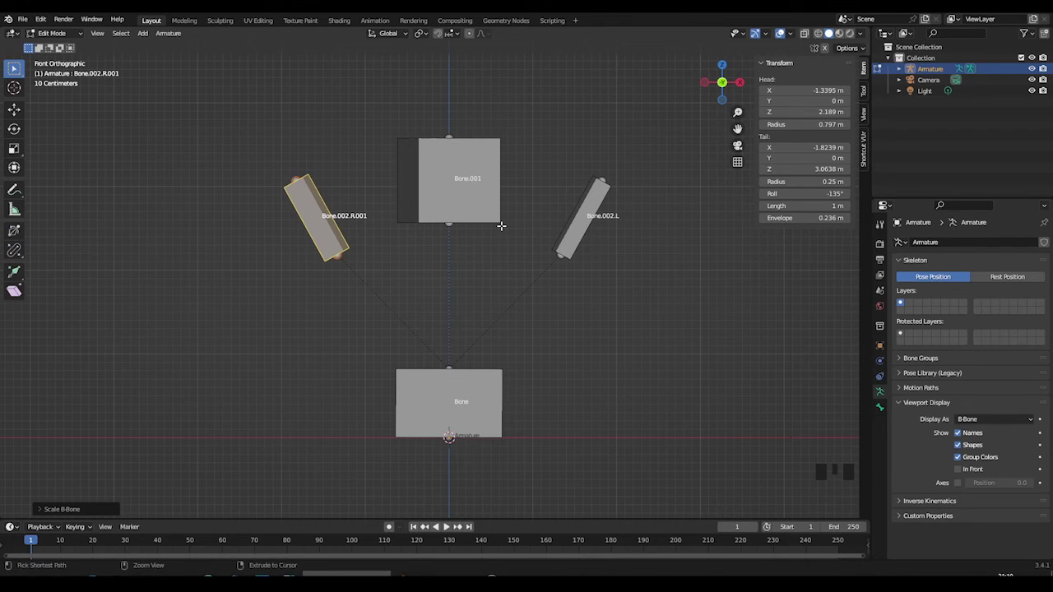
{"action": "key", "text": "ctrl+z"}
{"action": "key", "text": "ctrl+z"}
{"action": "key", "text": "ctrl+z"}
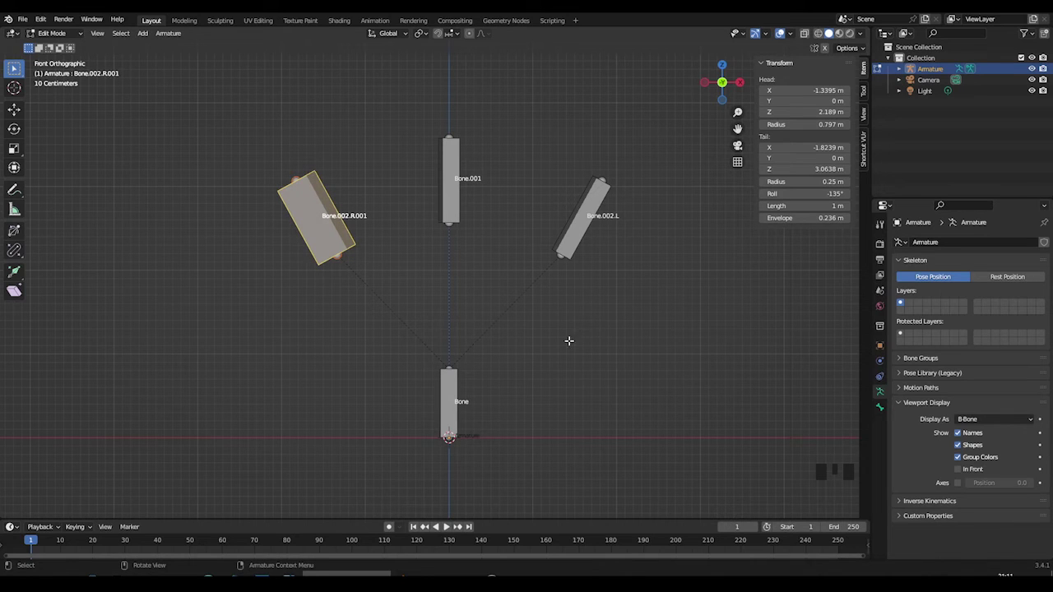
Try the Wire display type for the armature, then return the bones to the Octahedral display
{"action": "left_click", "coordinate": [994, 420]}
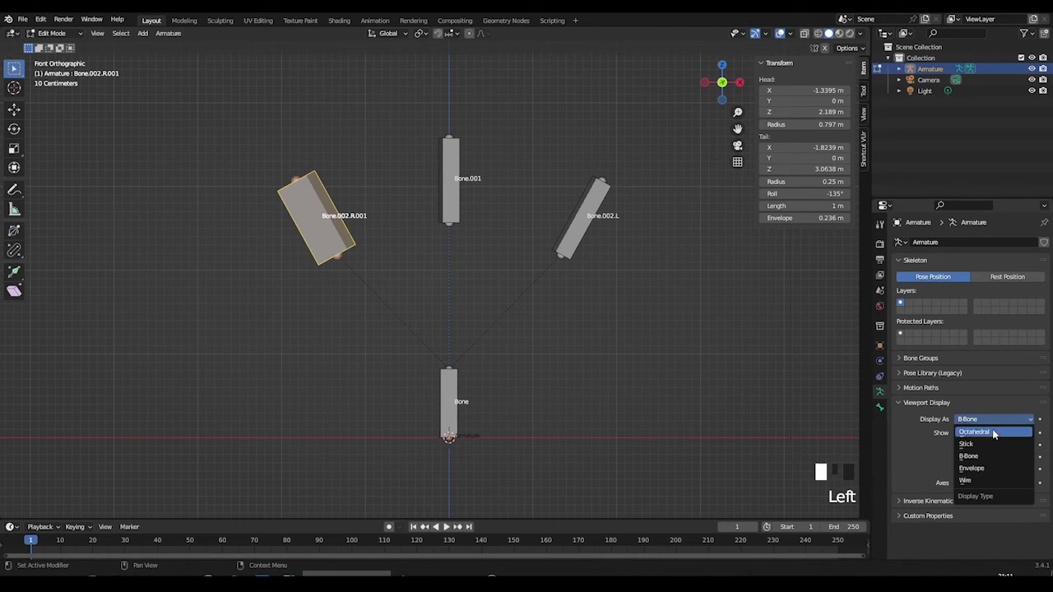
{"action": "left_click", "coordinate": [974, 480]}
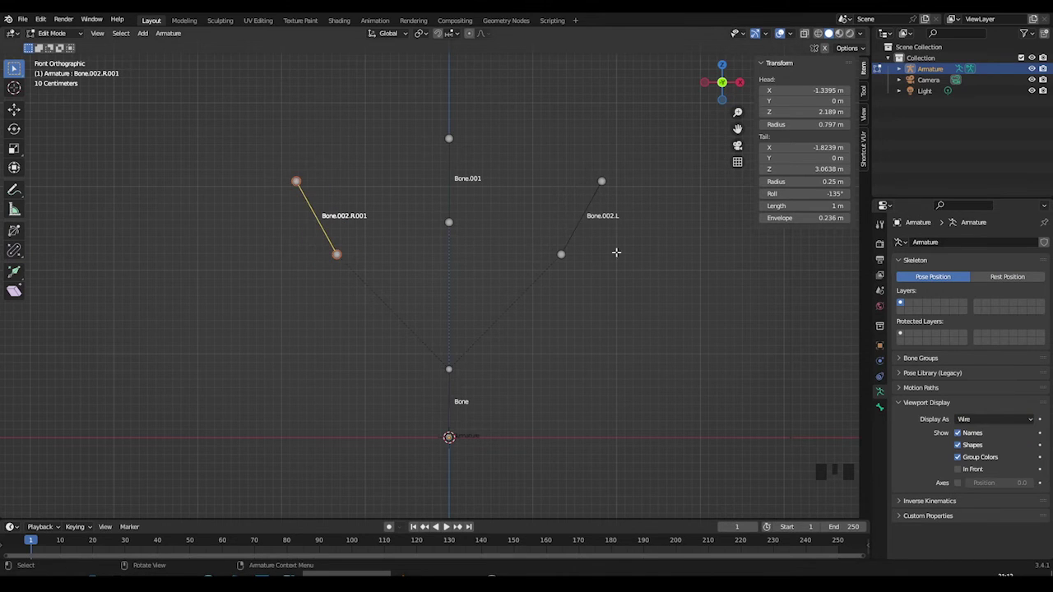
{"action": "key", "text": "ctrl+z"}
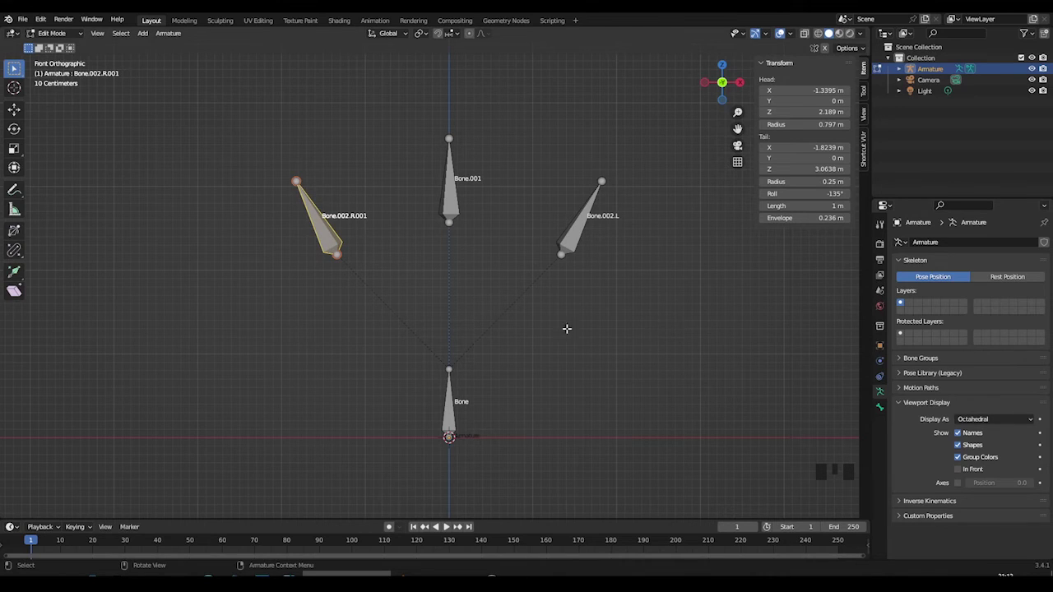
Lengthen Bone.001 by moving its head straight down to a Z of about 1.38 m, above the root bone
{"action": "left_click", "coordinate": [449, 211]}
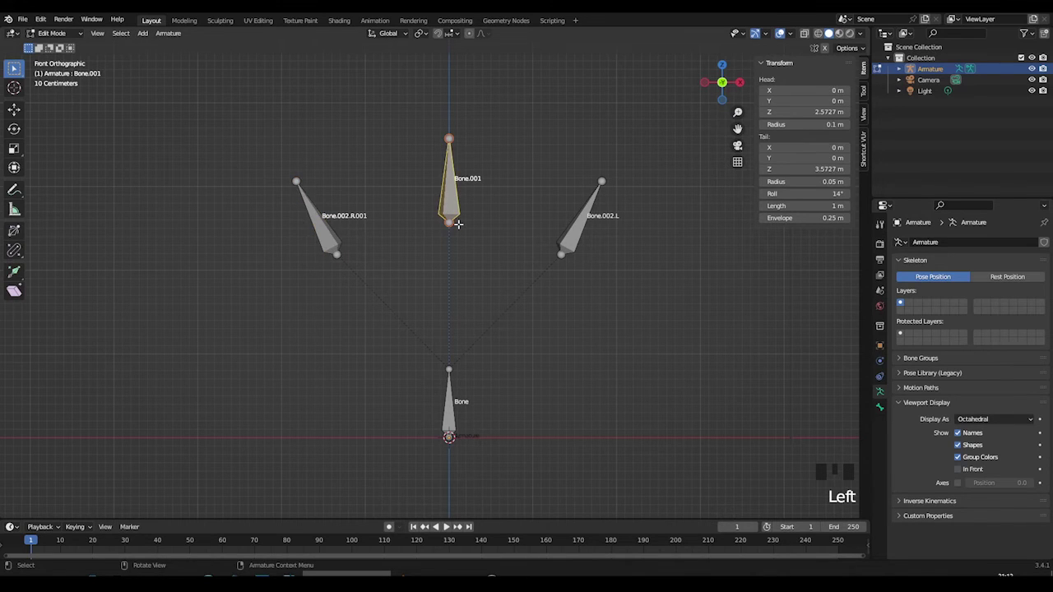
{"action": "left_click", "coordinate": [450, 221]}
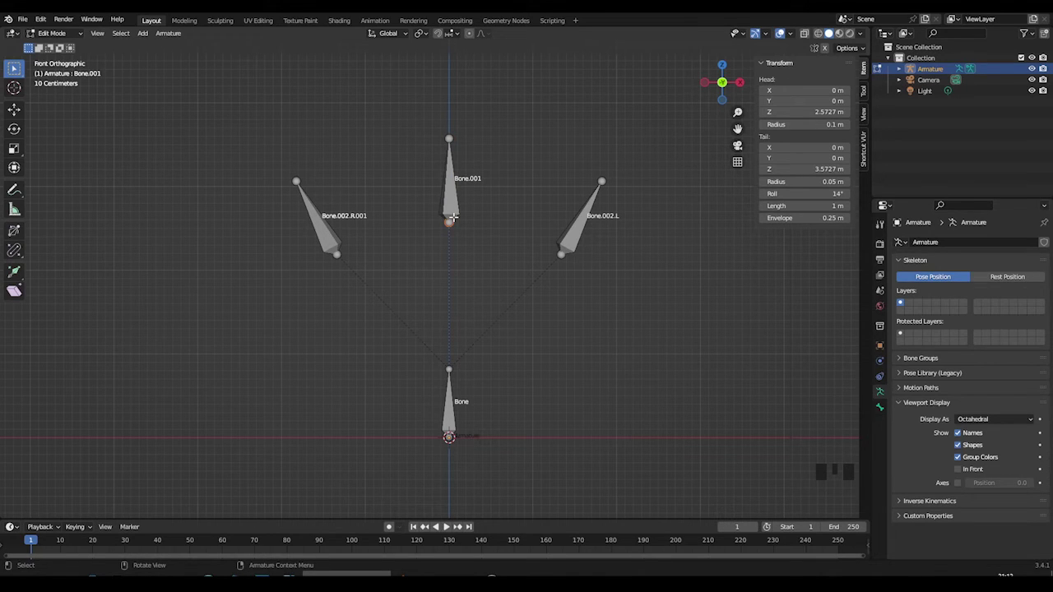
{"action": "key", "text": "g"}
{"action": "left_click", "coordinate": [459, 317]}
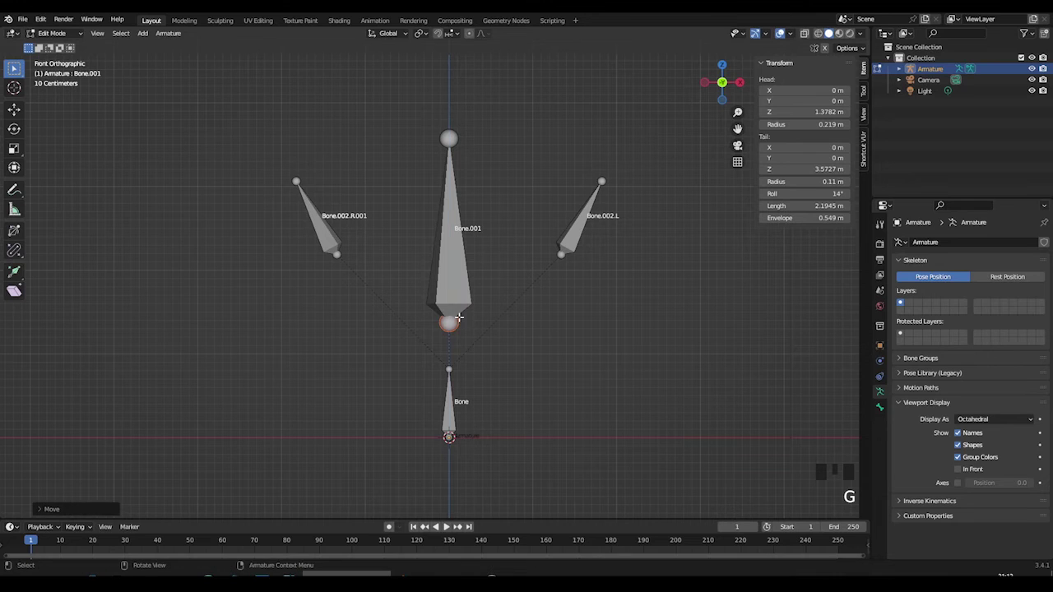
Subdivide Bone.001 twice to split it into a chain of four connected bones
{"action": "left_click", "coordinate": [451, 261]}
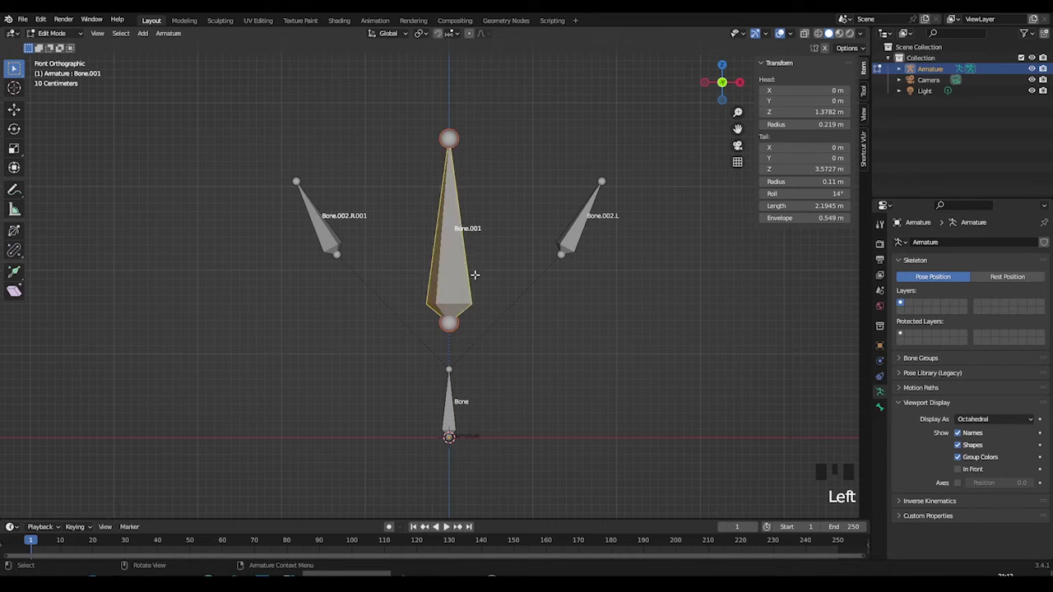
{"action": "right_click", "coordinate": [455, 256]}
{"action": "left_click", "coordinate": [394, 255]}
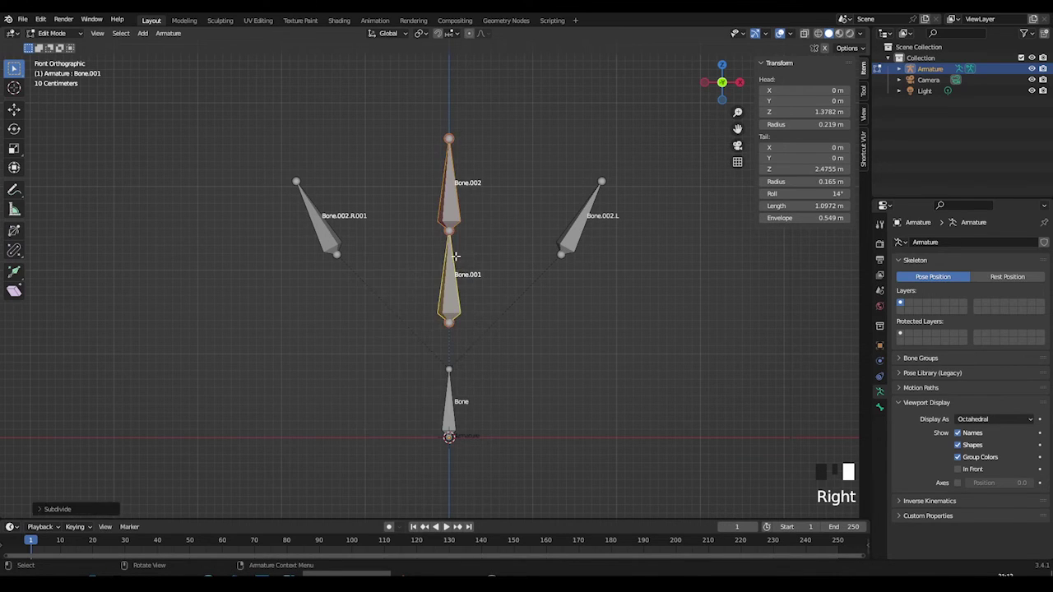
{"action": "right_click", "coordinate": [447, 265]}
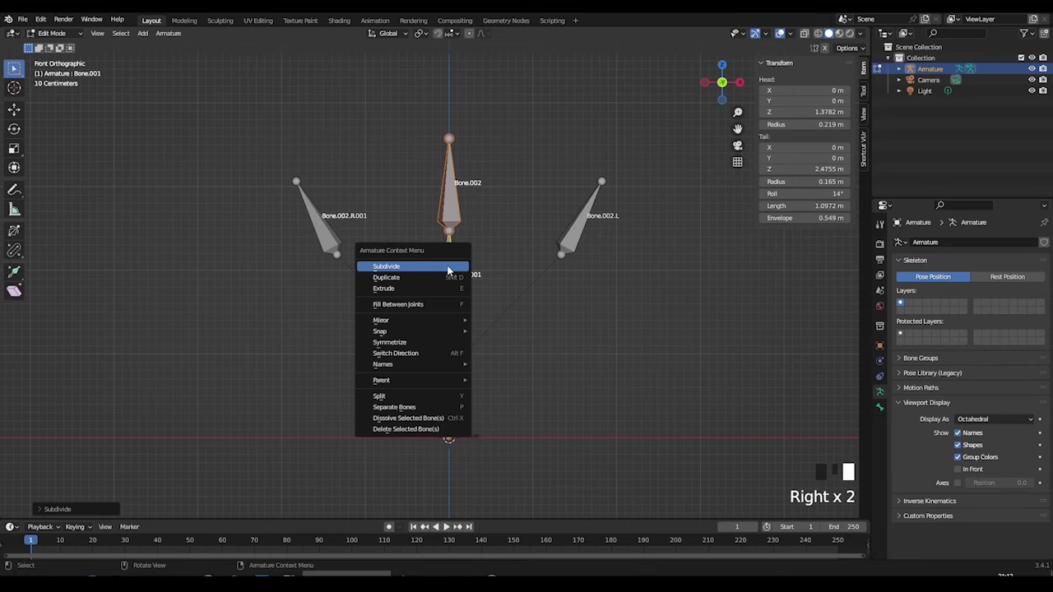
{"action": "left_click", "coordinate": [448, 265]}
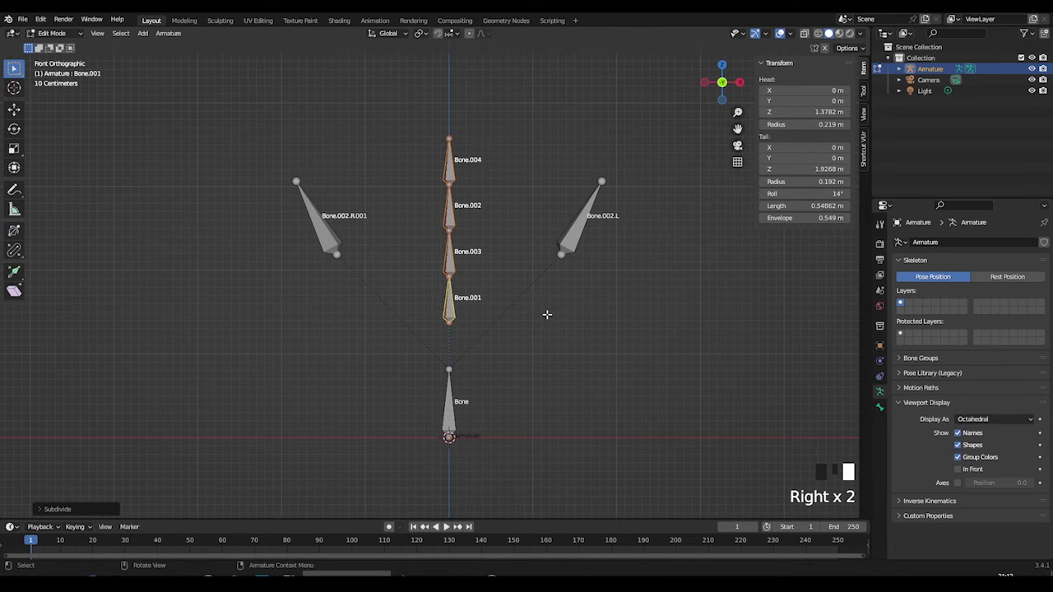
Try deleting Bone.004 at the top of the central chain, then undo the deletion
{"action": "left_click", "coordinate": [451, 172]}
{"action": "key", "text": "Delete"}
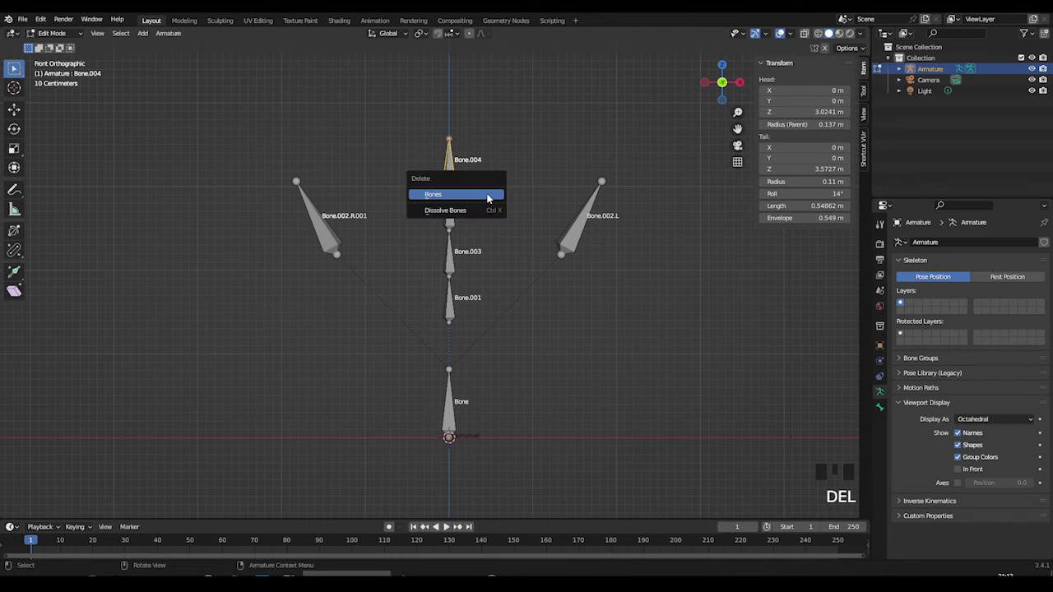
{"action": "left_click", "coordinate": [487, 195]}
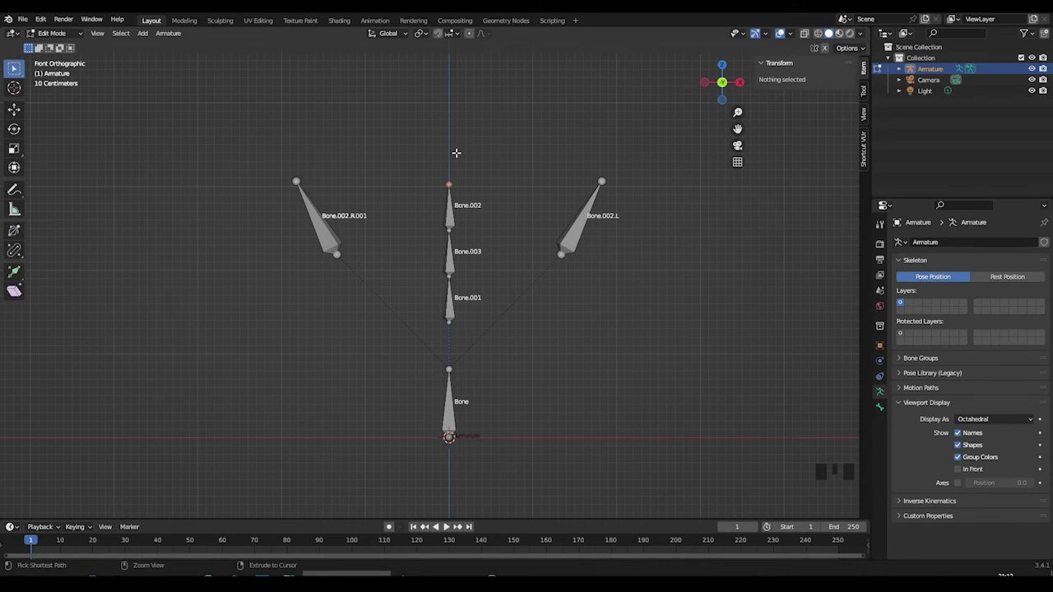
{"action": "key", "text": "ctrl+z"}
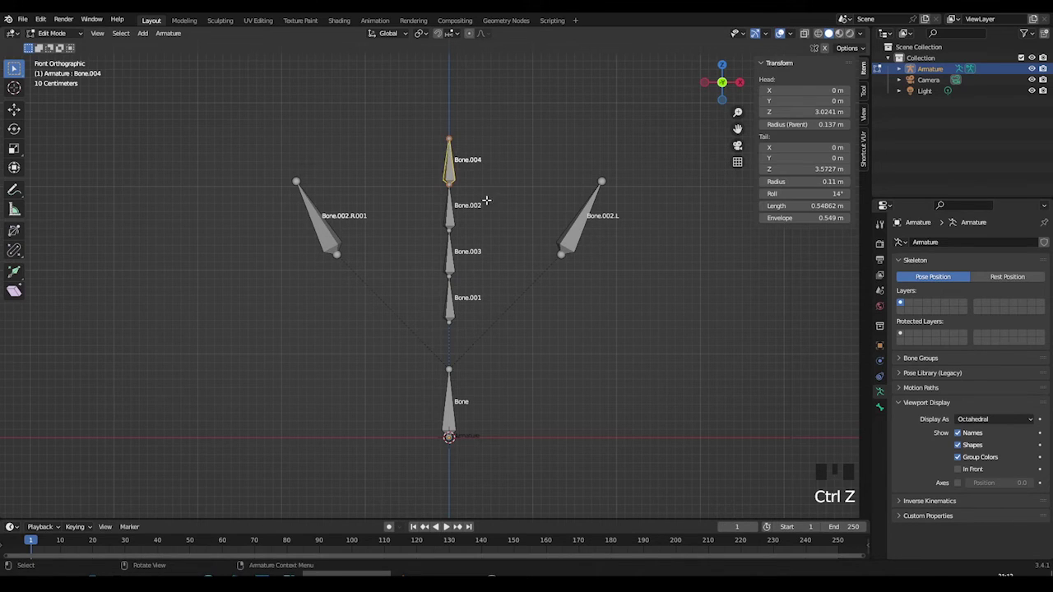
Try moving Bone.002 slightly down within the central chain, then cancel the move
{"action": "left_click", "coordinate": [449, 222]}
{"action": "key", "text": "g"}
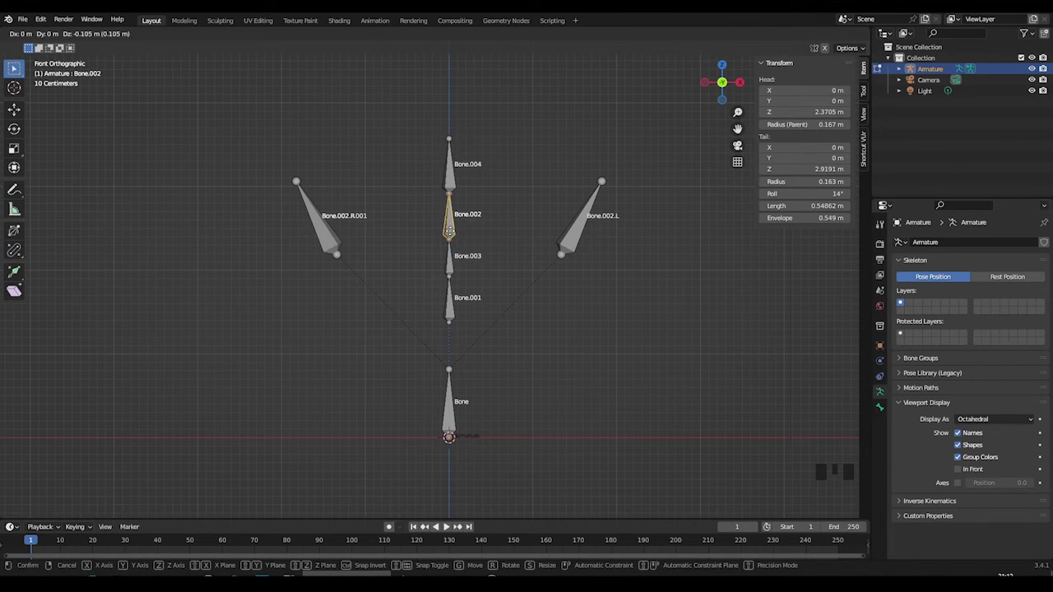
{"action": "right_click", "coordinate": [451, 232]}
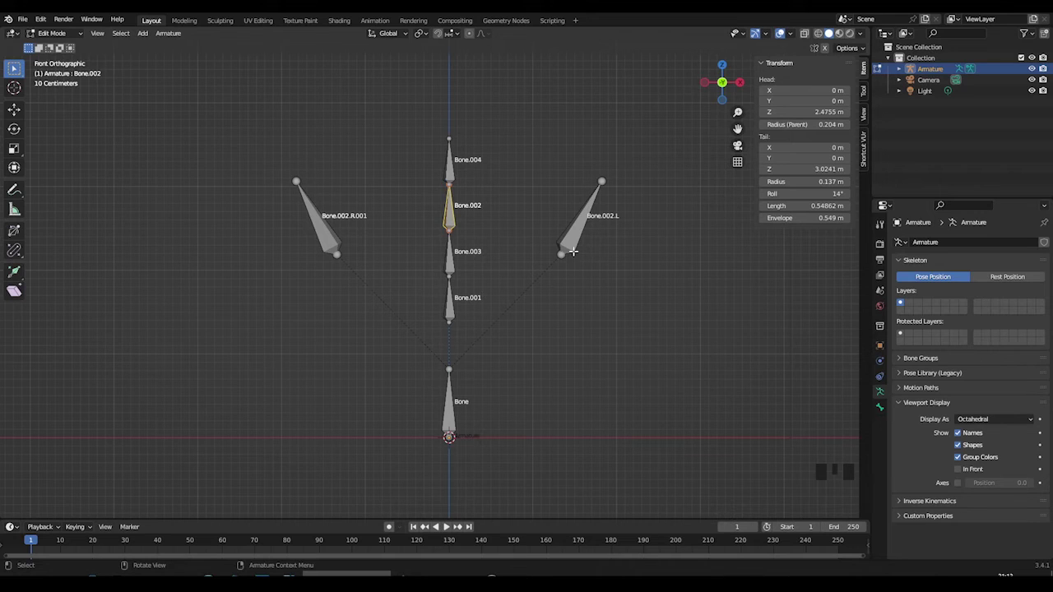
Try moving the separate side bone Bone.002.L about 0.16 m outward, then undo the move
{"action": "left_click", "coordinate": [573, 240]}
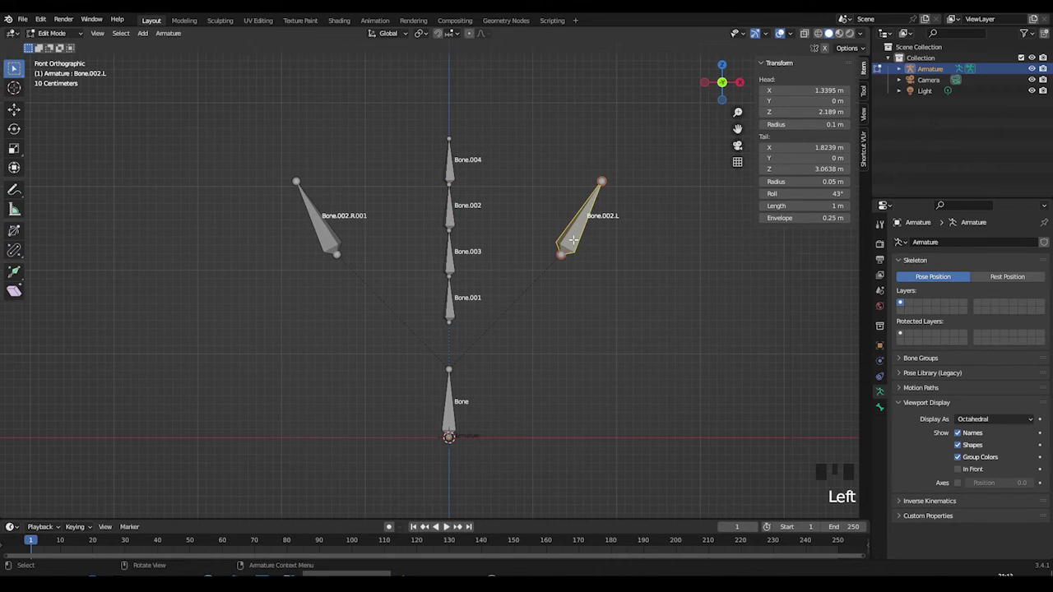
{"action": "key", "text": "g"}
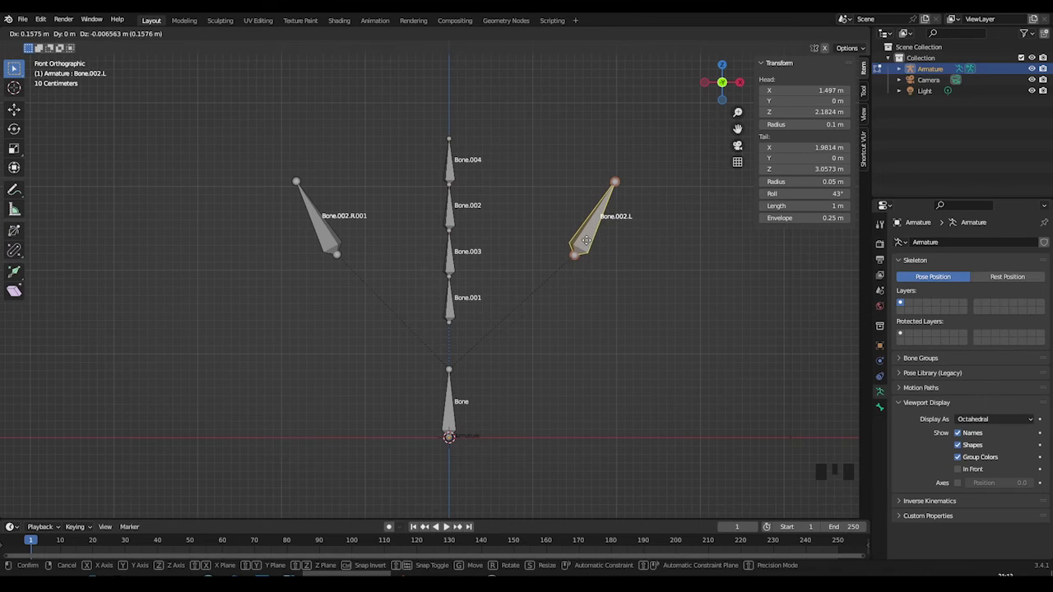
{"action": "left_click", "coordinate": [586, 240]}
{"action": "key", "text": "ctrl+z"}
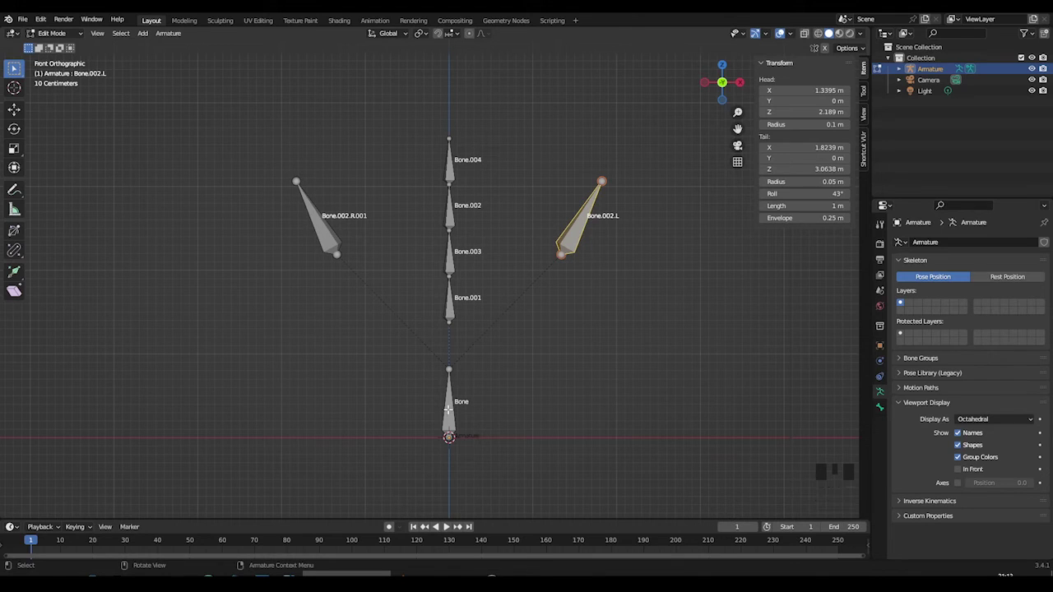
Try pulling Bone.002 sideways out of the central chain along with its connected joints, then cancel the move
{"action": "left_click", "coordinate": [451, 215]}
{"action": "key", "text": "g"}
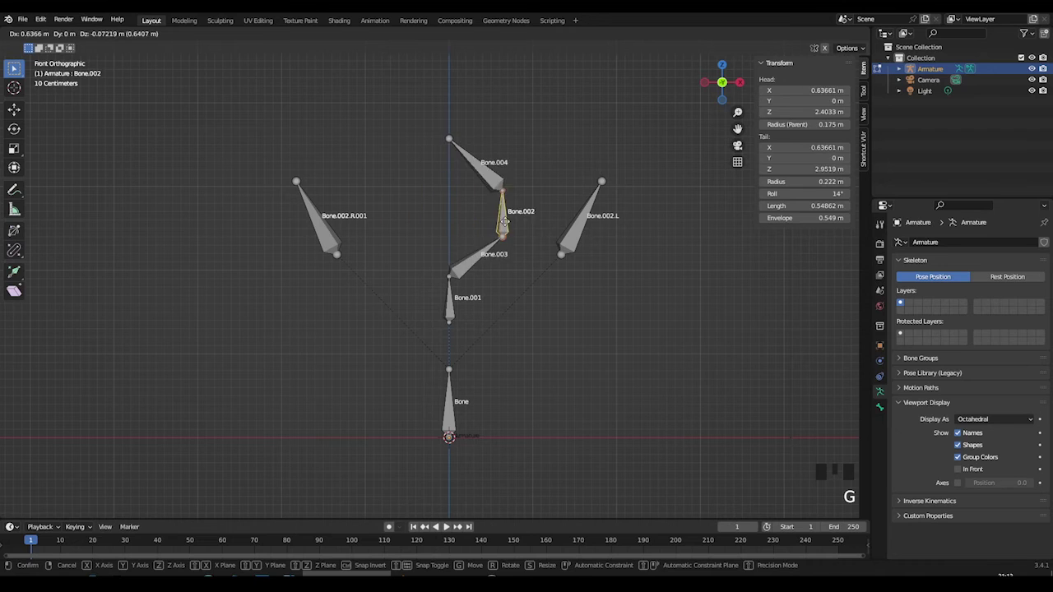
{"action": "right_click", "coordinate": [463, 224]}
{"action": "key", "text": "ctrl+z"}
Delete Bone.002 from the central chain, leaving a gap between Bone.003 and Bone.004
{"action": "left_click", "coordinate": [450, 161]}
{"action": "left_click", "coordinate": [450, 169]}
{"action": "left_click", "coordinate": [449, 173]}
{"action": "left_click", "coordinate": [444, 229]}
{"action": "key", "text": "Delete"}
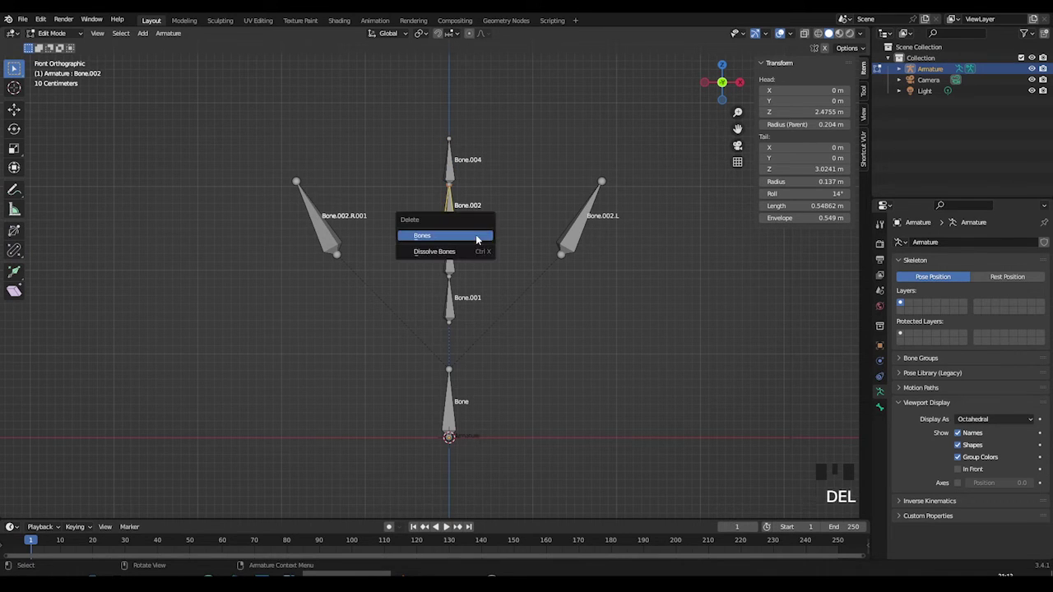
{"action": "left_click", "coordinate": [475, 234]}
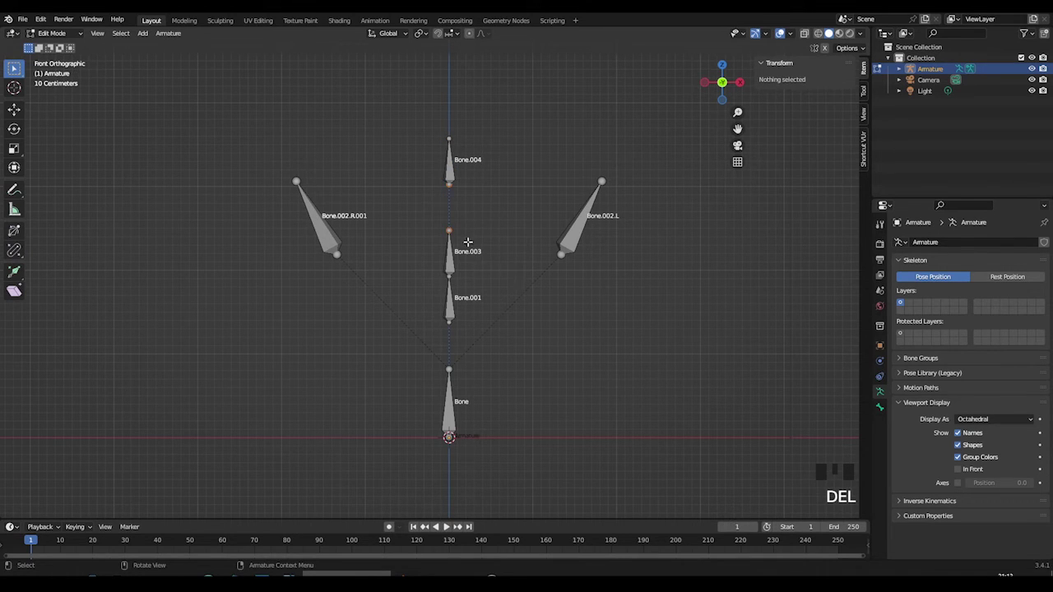
Test whether Bone.004 moves independently of the chain below it, then cancel the move
{"action": "left_click", "coordinate": [450, 175]}
{"action": "key", "text": "g"}
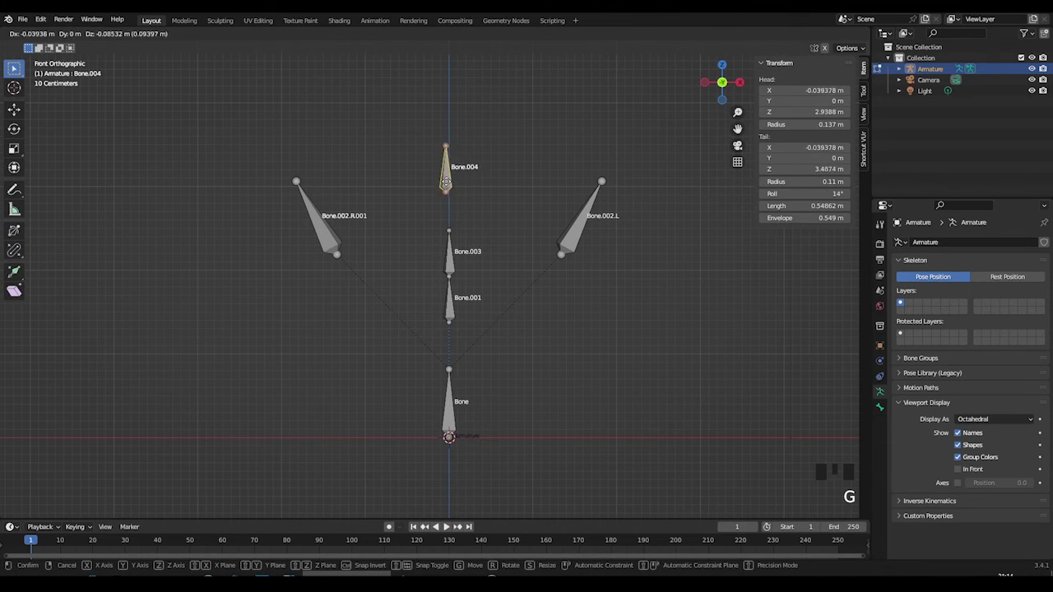
{"action": "right_click", "coordinate": [450, 177]}
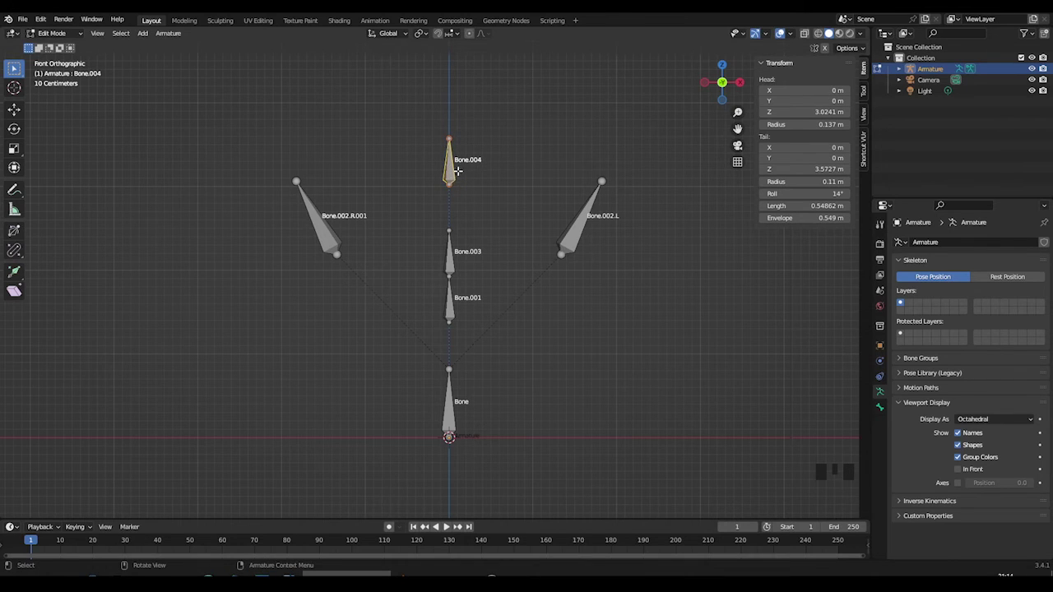
Fill the gap in the central chain with a new bone between the tail of Bone.003 and the head of Bone.004
{"action": "scroll", "coordinate": [463, 232], "scroll_direction": "up", "scroll_amount": 3}
{"action": "scroll", "coordinate": [465, 229], "scroll_direction": "up", "scroll_amount": 1}
{"action": "middle_click_drag", "start_coordinate": [493, 169], "coordinate": [484, 286], "text": "shift"}
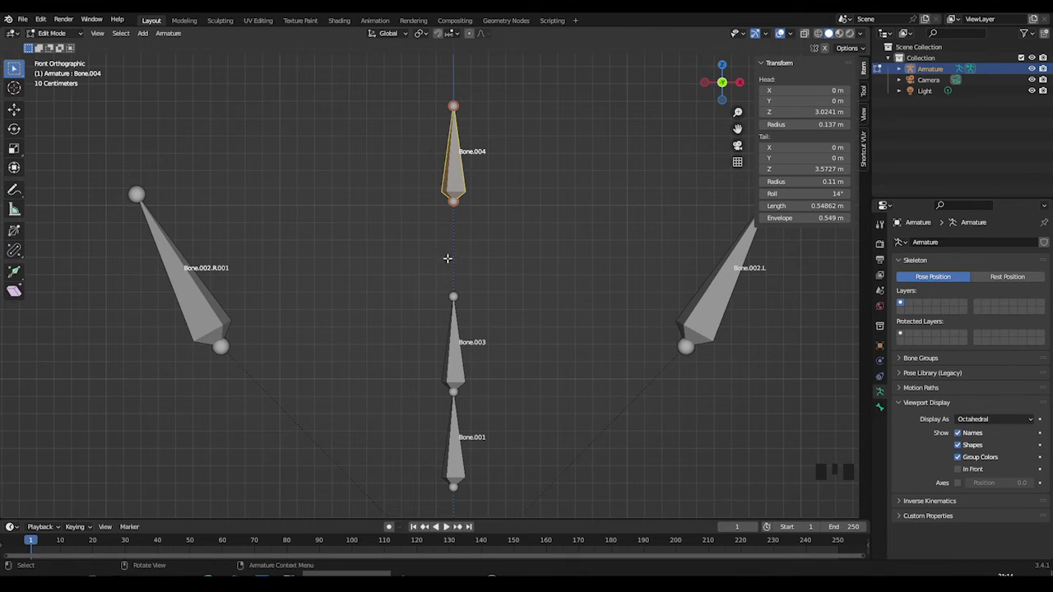
{"action": "left_click", "coordinate": [453, 296], "text": "shift"}
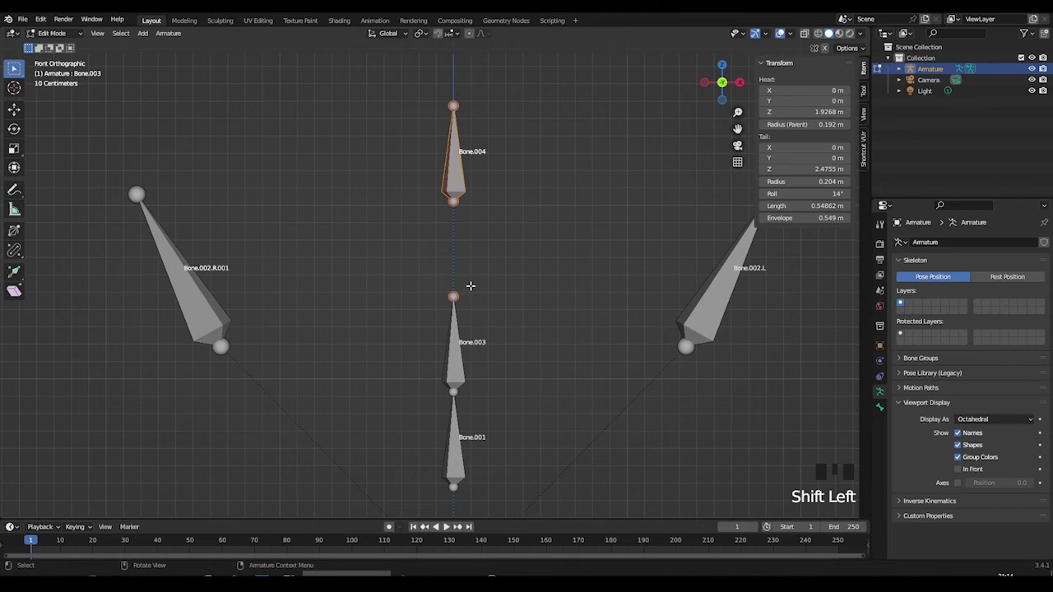
{"action": "left_click", "coordinate": [455, 202]}
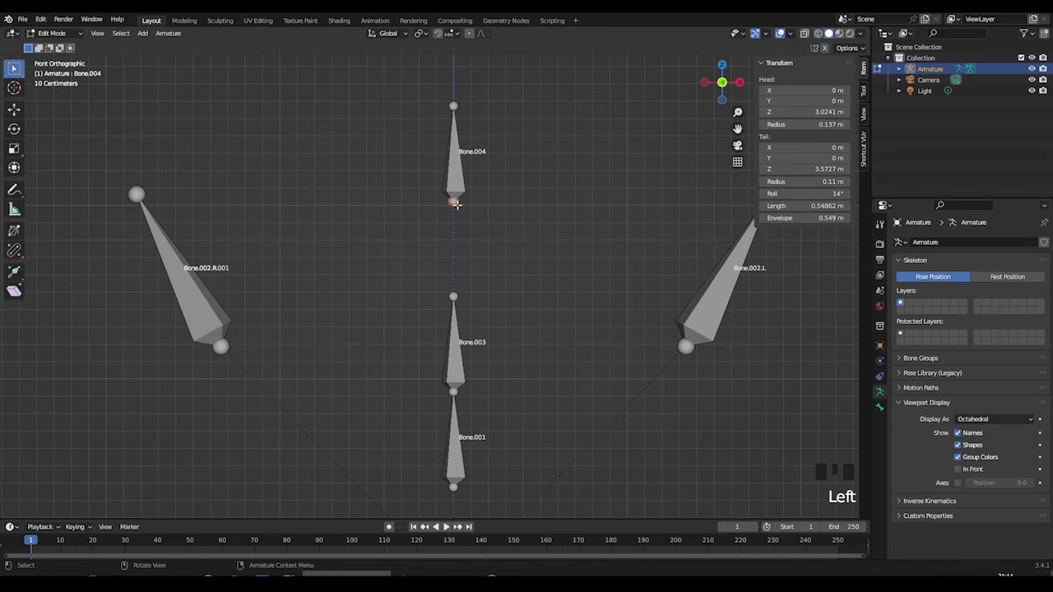
{"action": "left_click", "coordinate": [453, 296], "text": "shift"}
{"action": "key", "text": "f"}
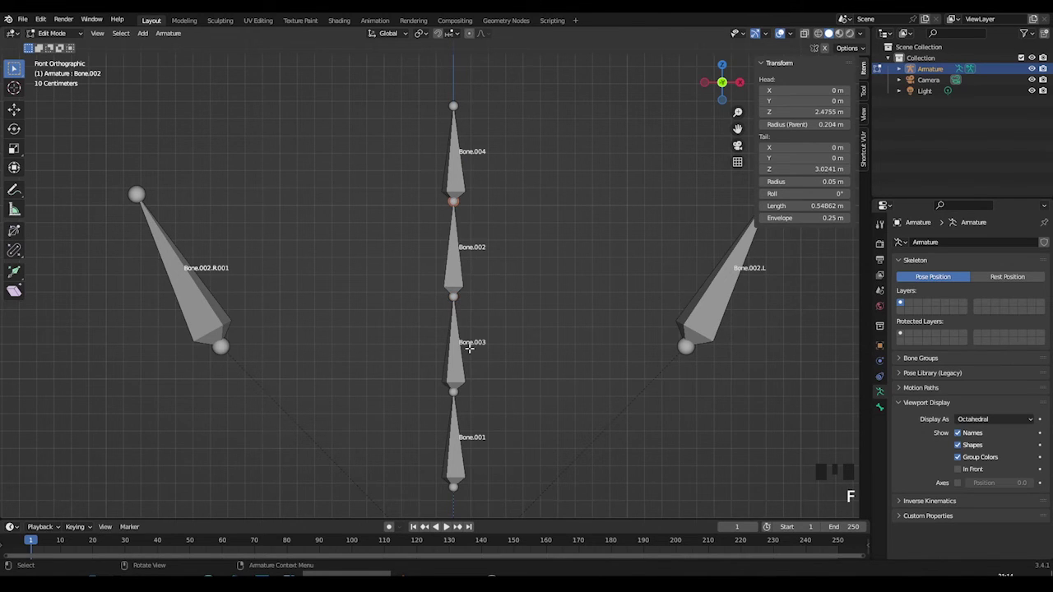
{"action": "left_click", "coordinate": [448, 276]}
{"action": "left_click", "coordinate": [445, 270]}
Try filling a bone between the tail of Bone.002.R.001 and the tail of Bone.003, then undo it
{"action": "left_click", "coordinate": [137, 193]}
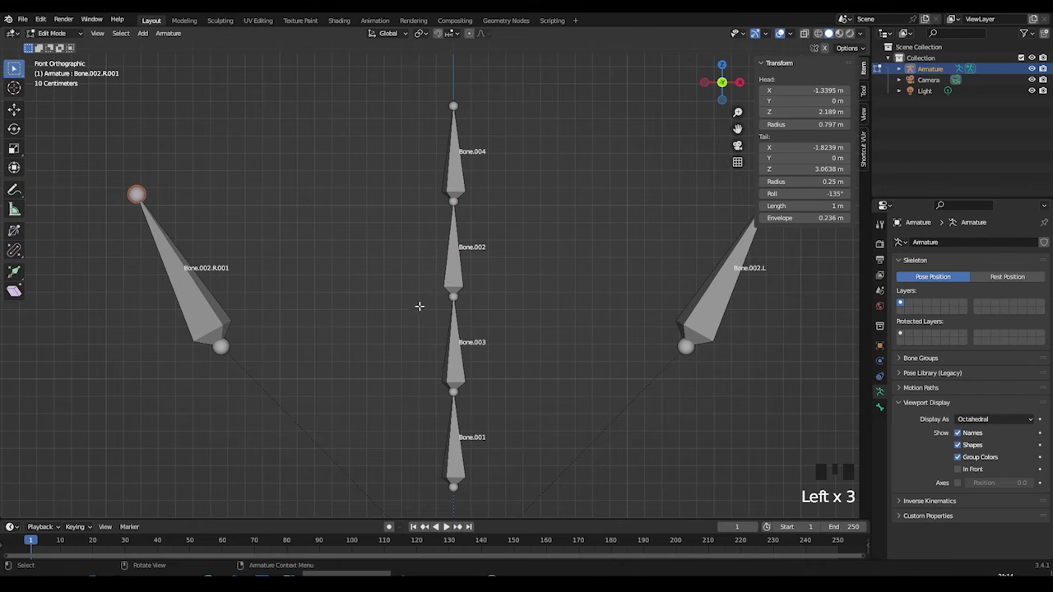
{"action": "left_click", "coordinate": [454, 298], "text": "shift"}
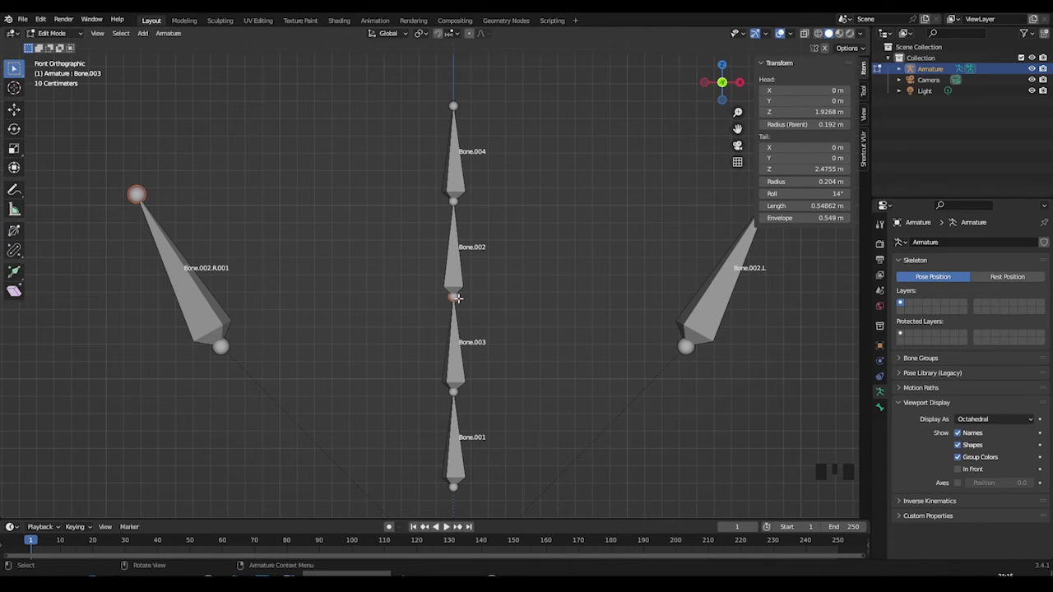
{"action": "key", "text": "f"}
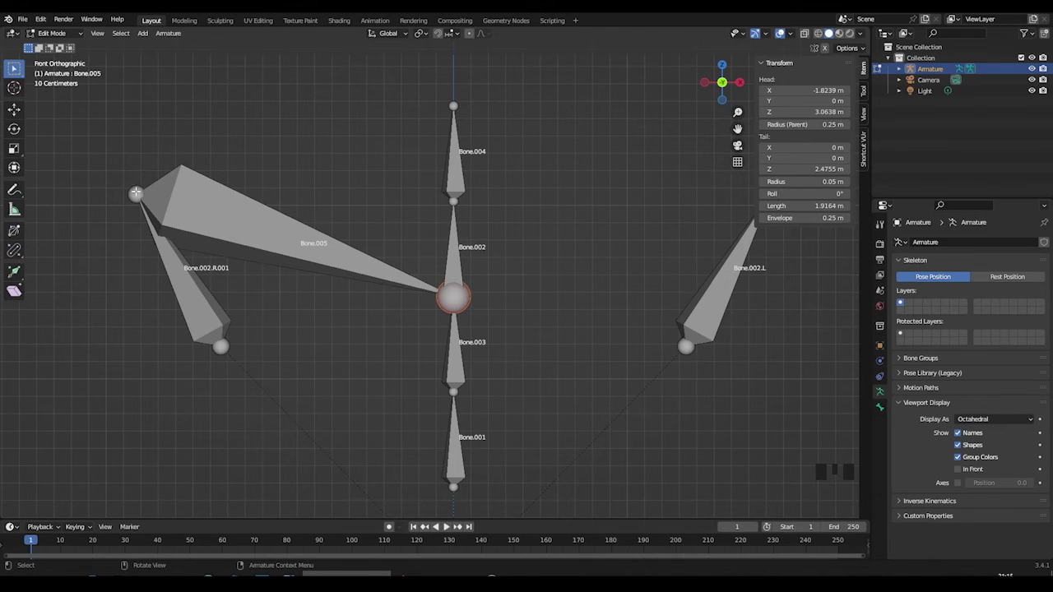
{"action": "key", "text": "ctrl+z"}
{"action": "key", "text": "ctrl+z"}
{"action": "left_click", "coordinate": [448, 275]}
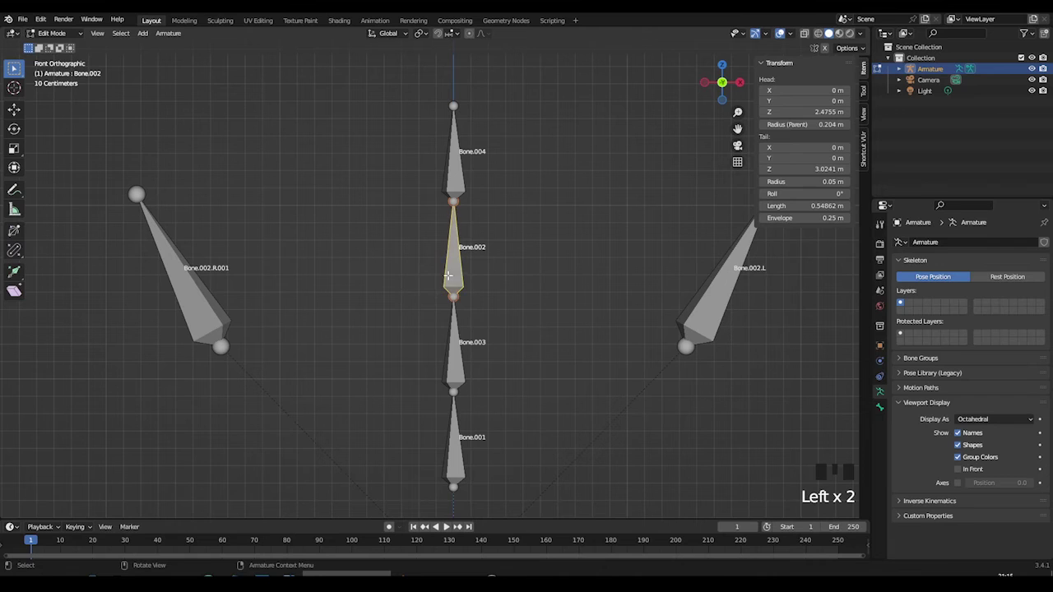
{"action": "left_click", "coordinate": [457, 172], "text": "shift"}
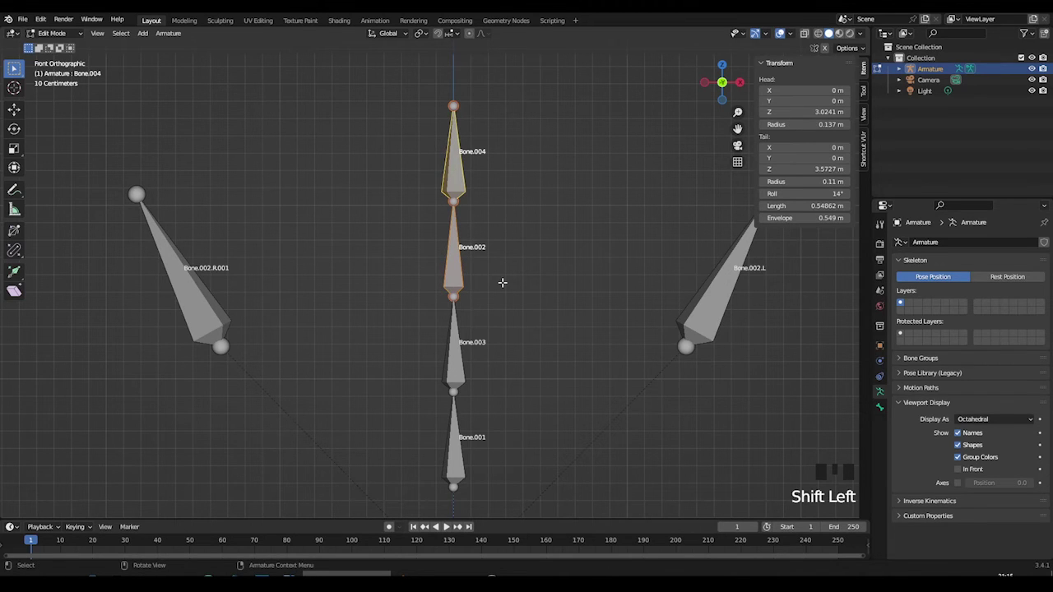
{"action": "left_click", "coordinate": [465, 226]}
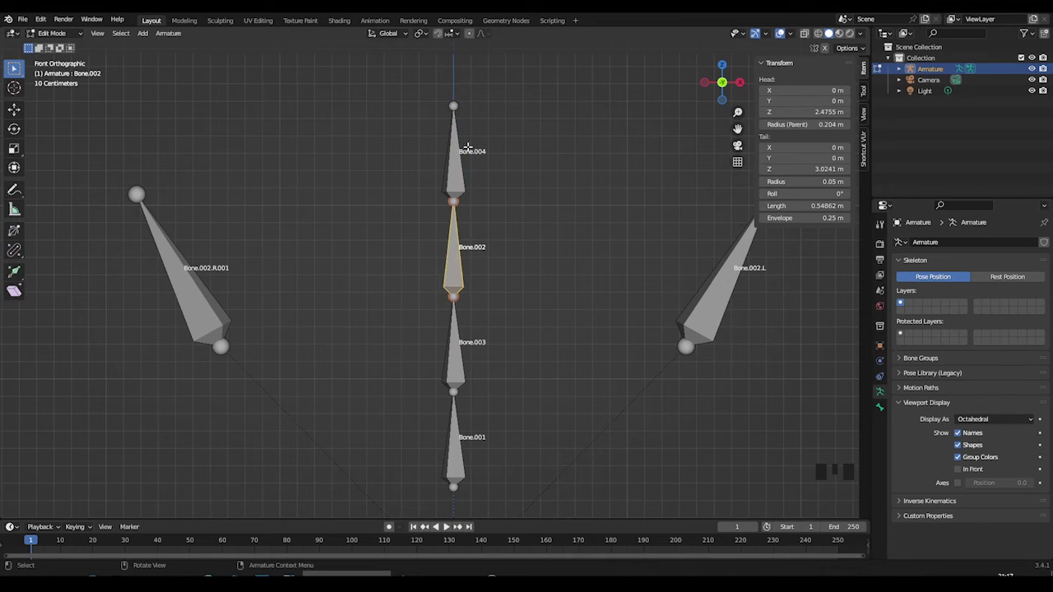
{"action": "left_click", "coordinate": [454, 108]}
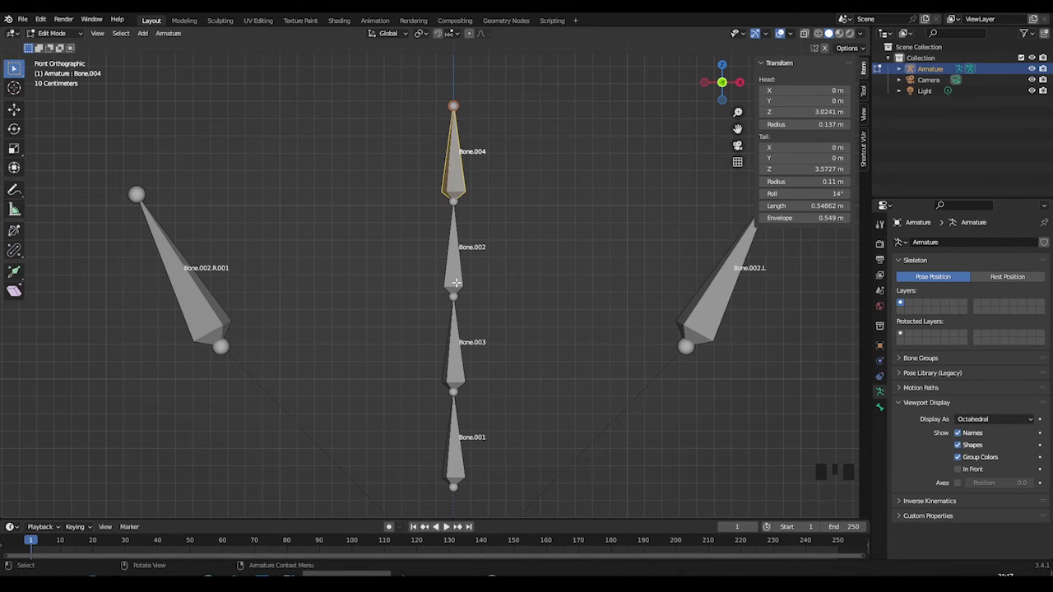
{"action": "left_click", "coordinate": [455, 290]}
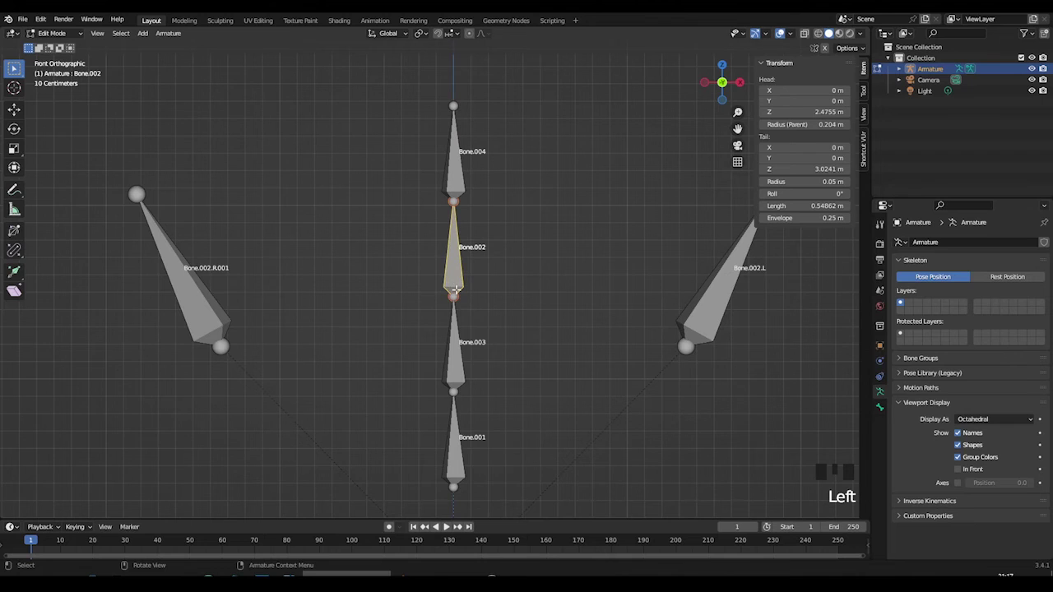
Delete Bone.003 from the central chain with the plain bone deletion option
{"action": "left_click", "coordinate": [452, 367]}
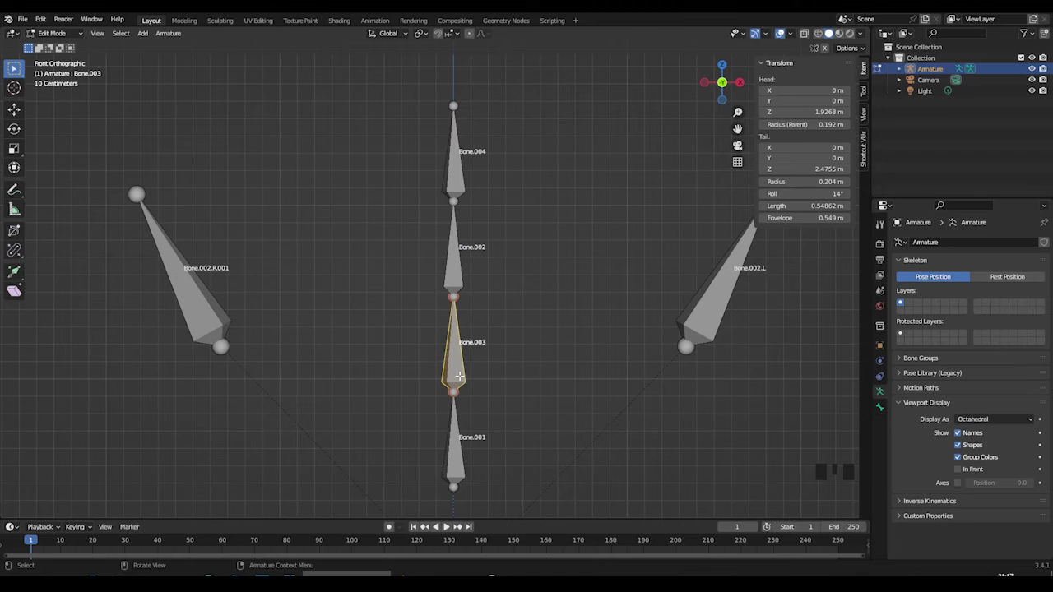
{"action": "left_click", "coordinate": [465, 356]}
{"action": "left_click", "coordinate": [474, 342]}
{"action": "key", "text": "Delete"}
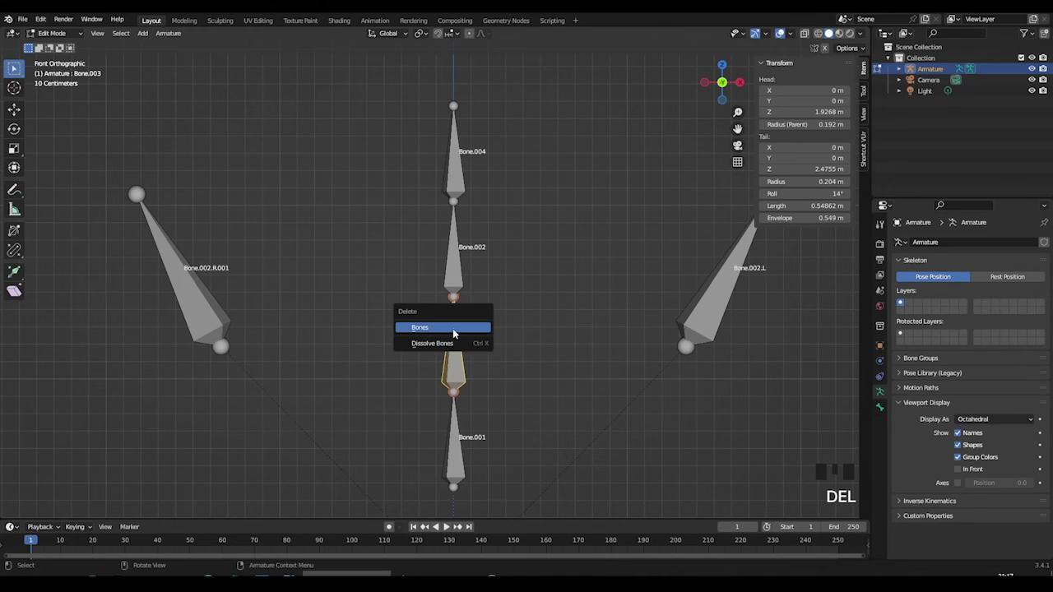
{"action": "left_click", "coordinate": [456, 328]}
Test moving the head of Bone.002 towards Bone.001, then cancel the move and undo the deletion of Bone.003
{"action": "left_click", "coordinate": [456, 295]}
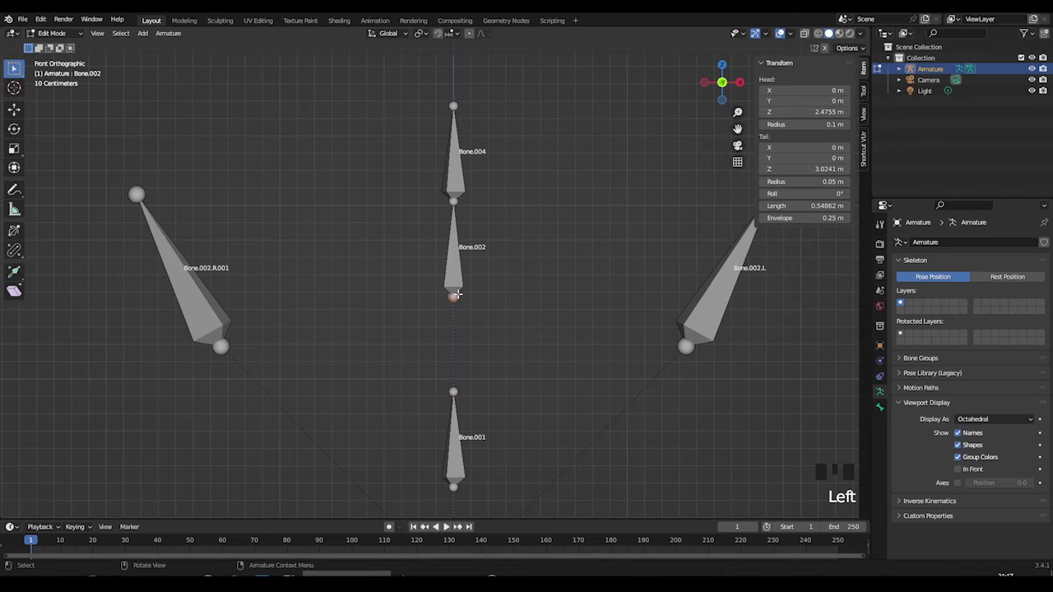
{"action": "key", "text": "g"}
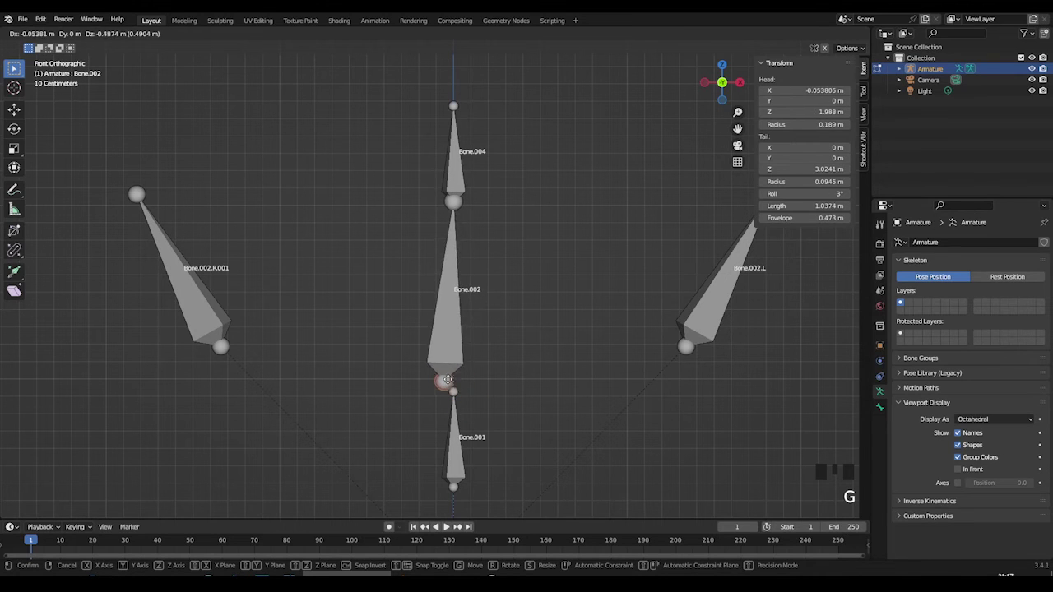
{"action": "right_click", "coordinate": [447, 380]}
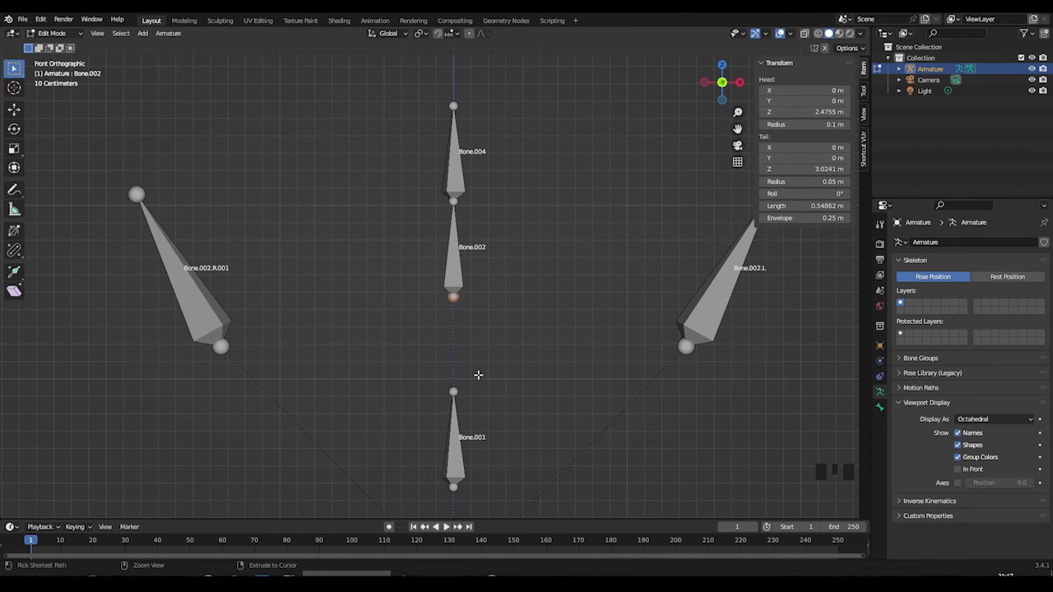
{"action": "key", "text": "ctrl+z"}
{"action": "key", "text": "ctrl+z"}
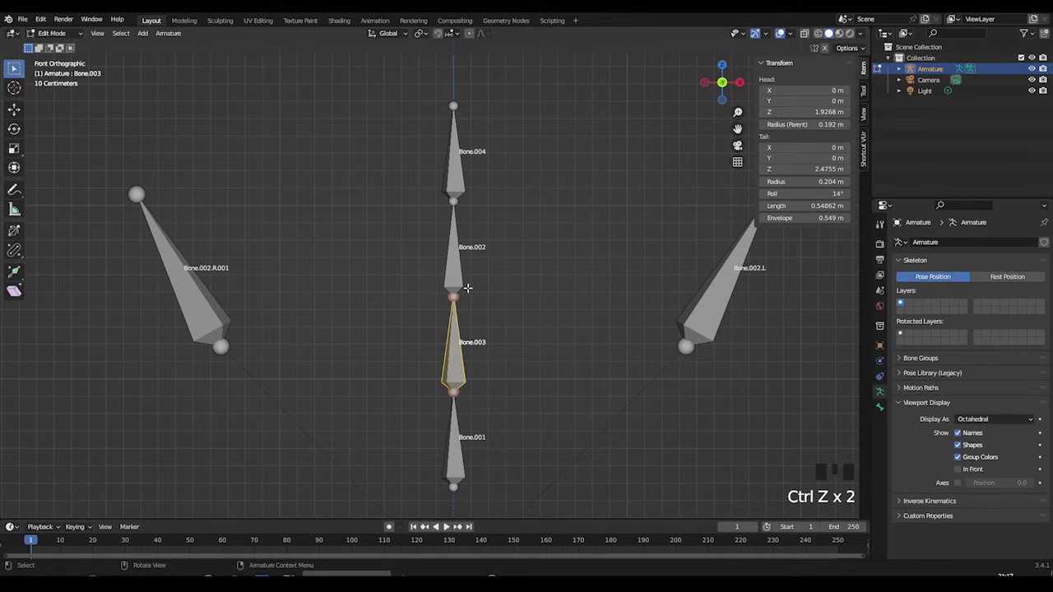
Dissolve Bone.002 in the central chain so that Bone.003 extends to the base of Bone.004
{"action": "left_click", "coordinate": [457, 277]}
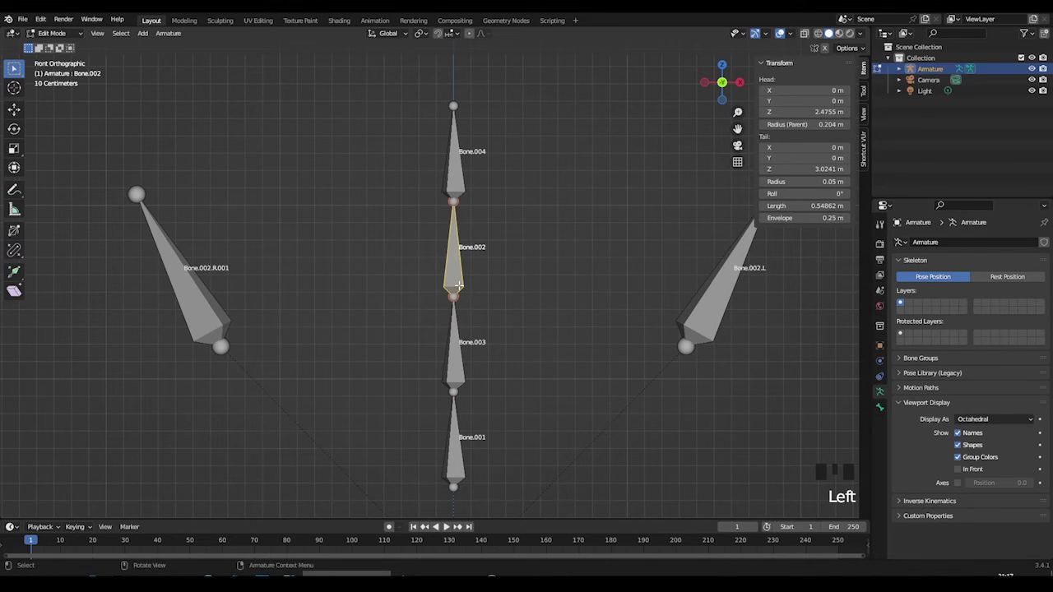
{"action": "key", "text": "Delete"}
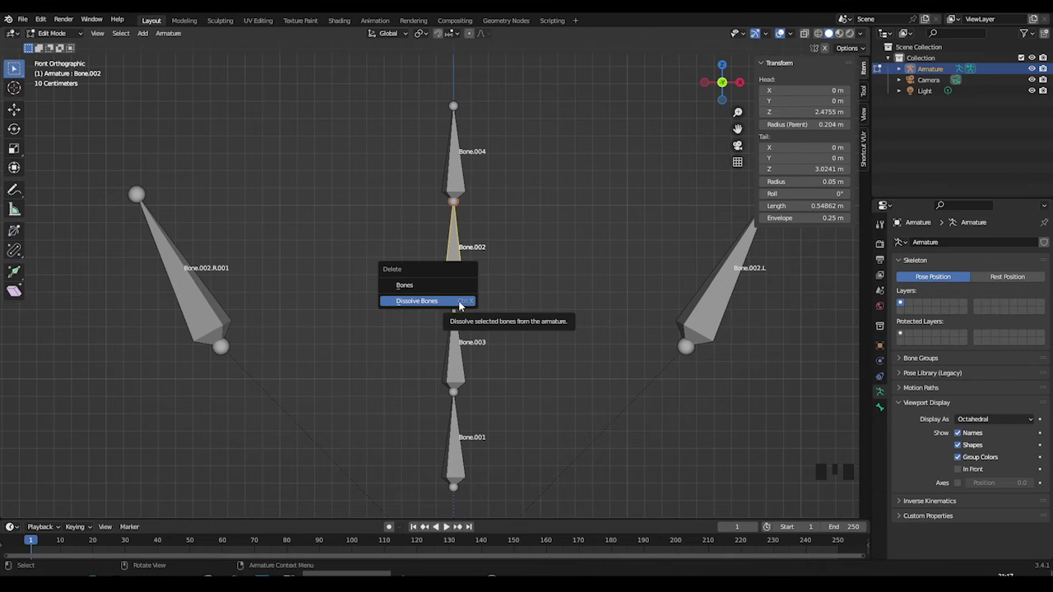
{"action": "left_click", "coordinate": [460, 303]}
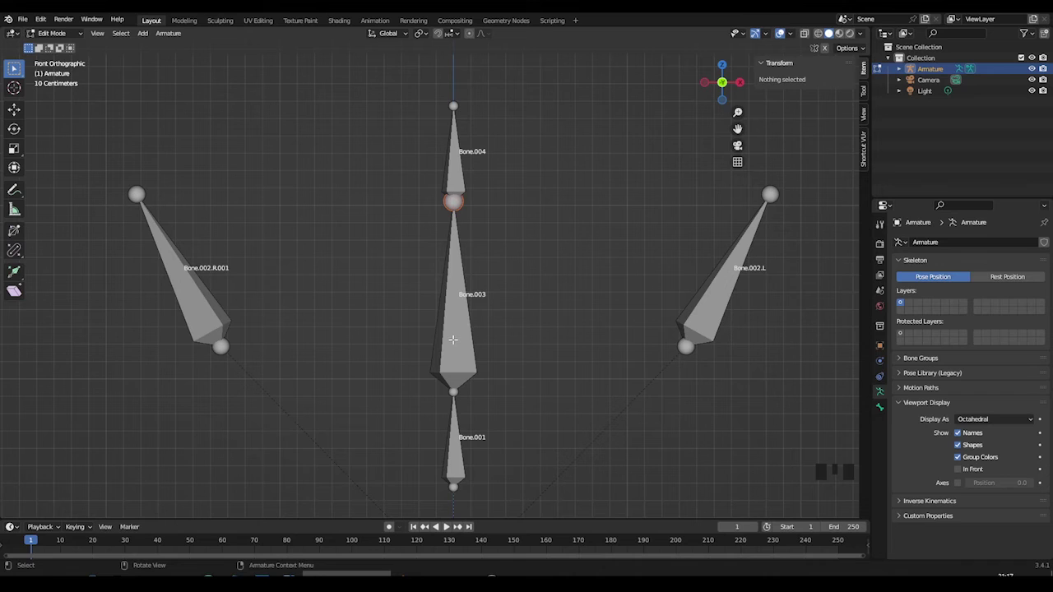
Try dissolving the end bone Bone.004, then dissolve Bone.003 into Bone.001
{"action": "left_click", "coordinate": [457, 179]}
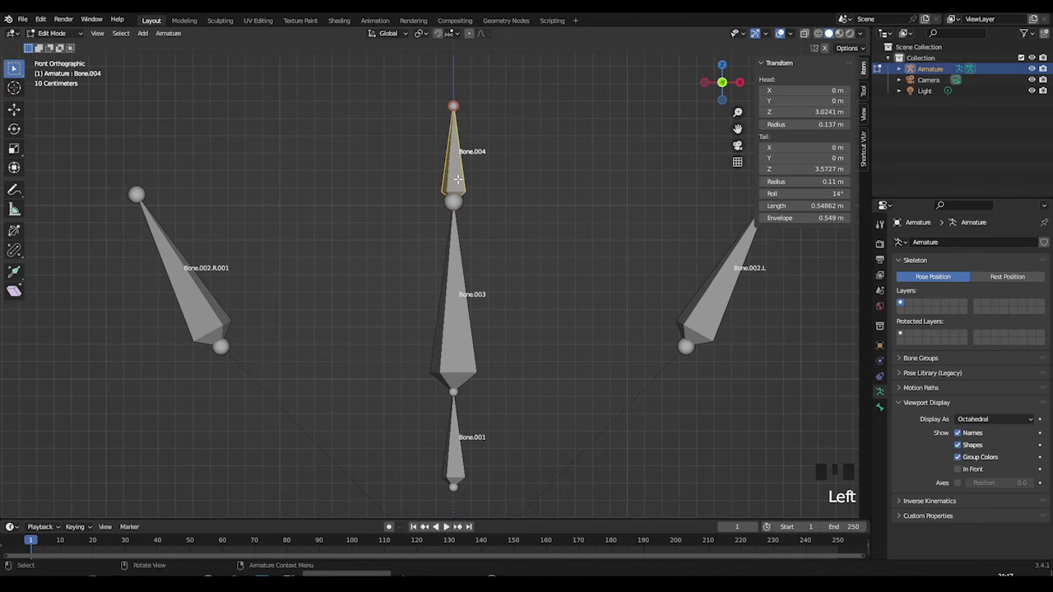
{"action": "key", "text": "ctrl+x"}
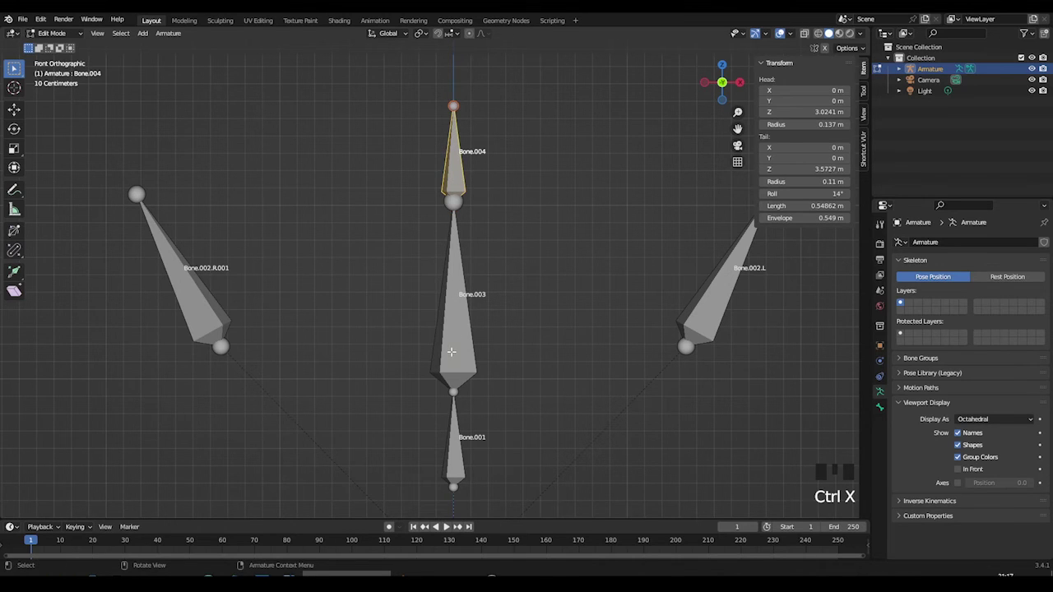
{"action": "left_click", "coordinate": [451, 351]}
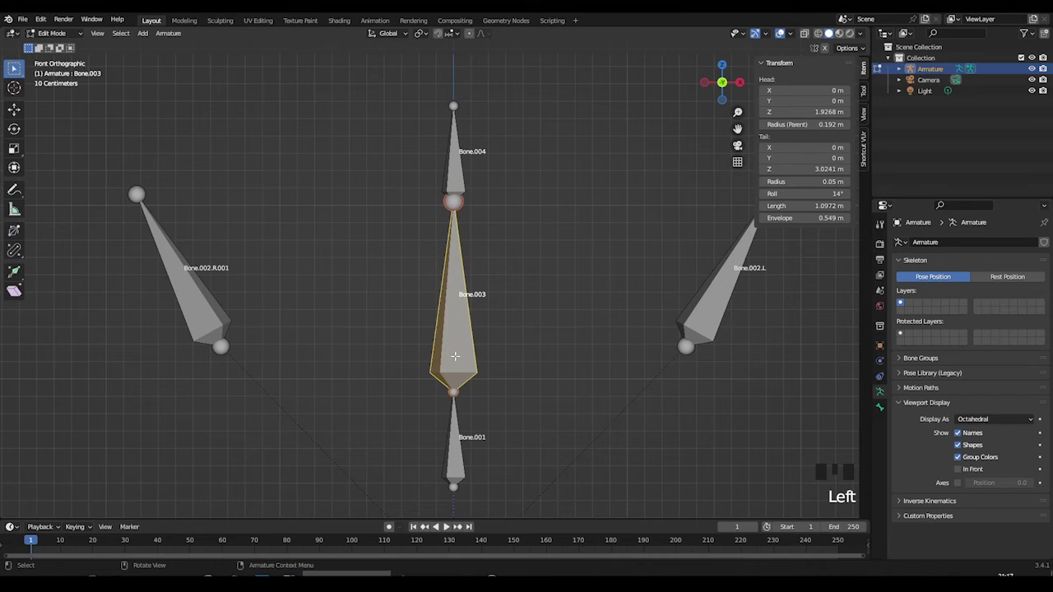
{"action": "key", "text": "ctrl+x"}
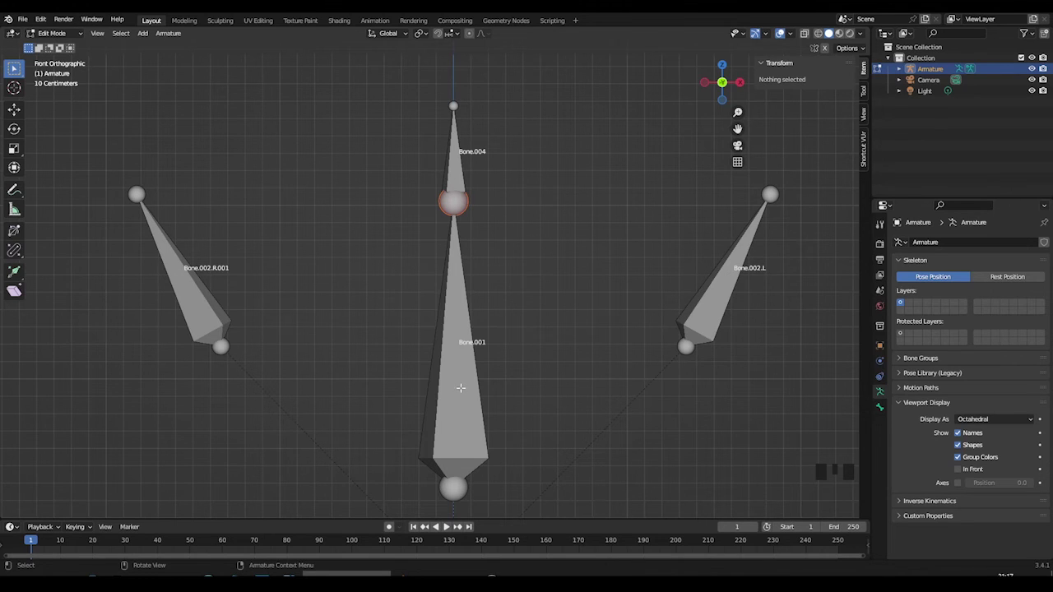
Undo the dissolves of Bone.003 and Bone.002 to bring back the four-bone central chain
{"action": "key", "text": "ctrl+z"}
{"action": "key", "text": "ctrl+z"}
{"action": "key", "text": "ctrl+z"}
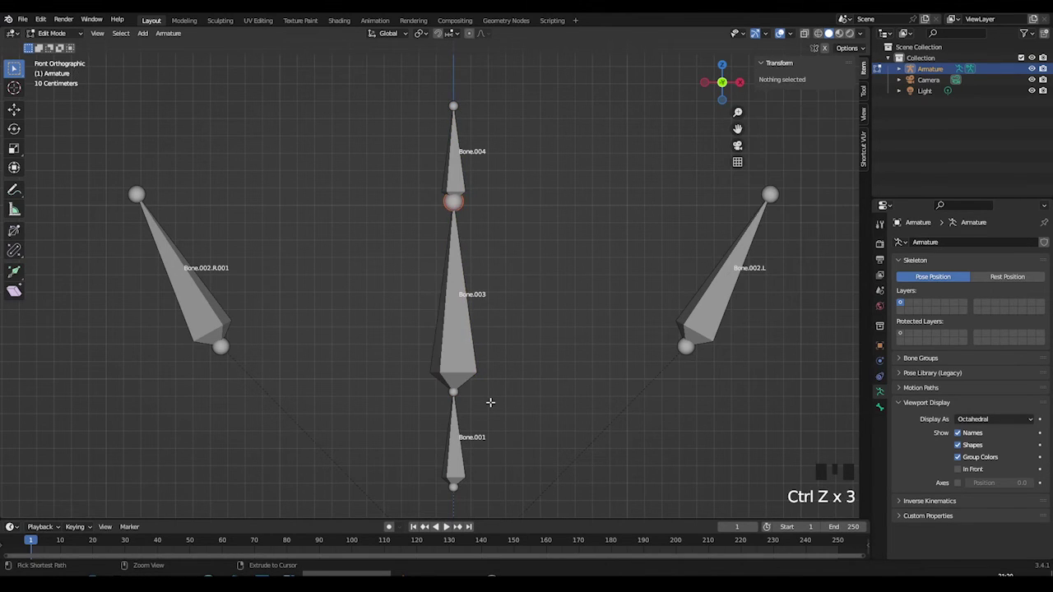
{"action": "key", "text": "ctrl+z"}
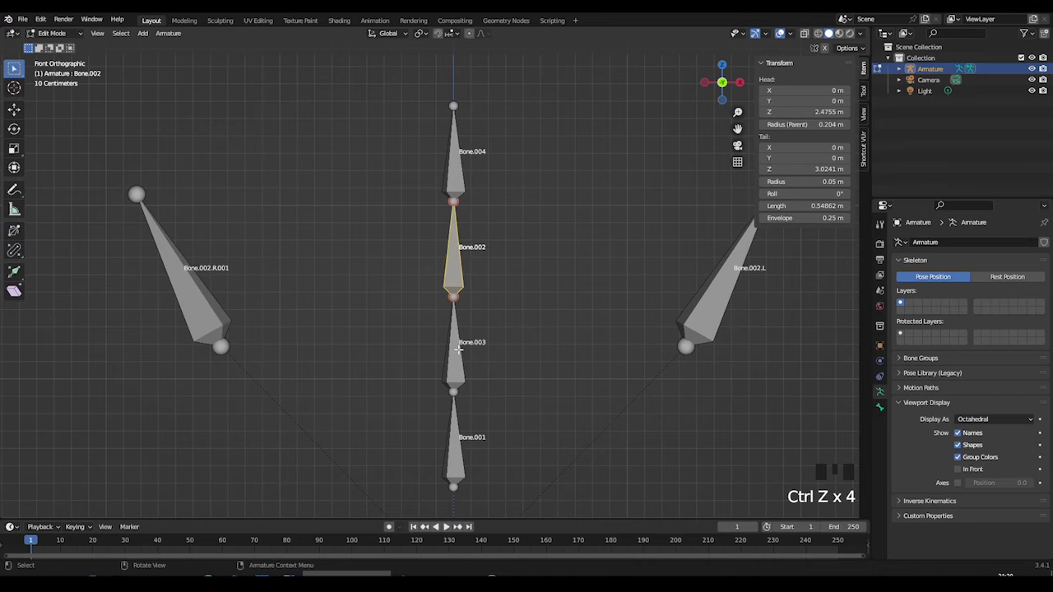
Undo the earlier central chain edits back to the single, unsubdivided Bone.001
{"action": "key", "text": "ctrl+z"}
{"action": "key", "text": "ctrl+z"}
{"action": "key", "text": "ctrl+z"}
{"action": "key", "text": "ctrl+z"}
{"action": "key", "text": "ctrl+z"}
{"action": "key", "text": "ctrl+z"}
{"action": "key", "text": "ctrl+z"}
{"action": "key", "text": "ctrl+z"}
{"action": "key", "text": "ctrl+z"}
{"action": "key", "text": "ctrl+z"}
{"action": "key", "text": "ctrl+z"}
{"action": "key", "text": "ctrl+z"}
{"action": "key", "text": "ctrl+z"}
{"action": "key", "text": "ctrl+z"}
{"action": "key", "text": "ctrl+z"}
{"action": "key", "text": "ctrl+z"}
{"action": "key", "text": "ctrl+z"}
{"action": "key", "text": "ctrl+z"}
{"action": "key", "text": "ctrl+z"}
{"action": "key", "text": "ctrl+z"}
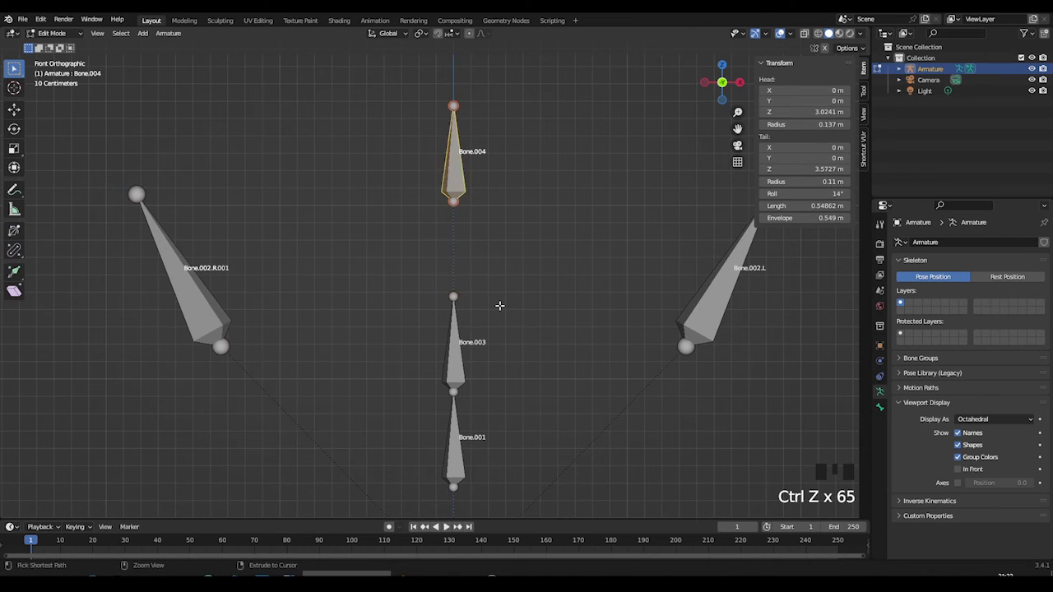
{"action": "key", "text": "ctrl+z"}
{"action": "key", "text": "ctrl+z"}
{"action": "key", "text": "ctrl+z"}
{"action": "key", "text": "ctrl+z"}
{"action": "key", "text": "ctrl+z"}
{"action": "key", "text": "ctrl+z"}
{"action": "key", "text": "ctrl+z"}
{"action": "key", "text": "ctrl+z"}
{"action": "key", "text": "ctrl+z"}
{"action": "key", "text": "ctrl+z"}
{"action": "key", "text": "ctrl+z"}
{"action": "key", "text": "ctrl+z"}
{"action": "key", "text": "ctrl+z"}
{"action": "key", "text": "ctrl+z"}
{"action": "key", "text": "ctrl+z"}
{"action": "key", "text": "ctrl+z"}
{"action": "key", "text": "ctrl+z"}
{"action": "key", "text": "ctrl+z"}
{"action": "key", "text": "ctrl+z"}
{"action": "key", "text": "ctrl+z"}
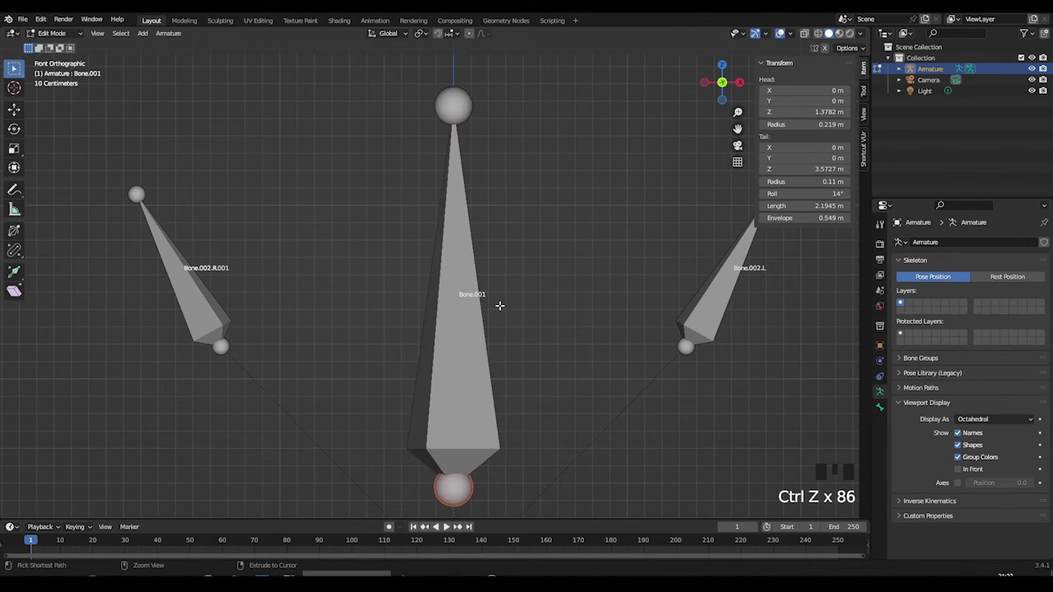
{"action": "key", "text": "ctrl+shift+z"}
Delete the duplicate Bone.002.R that overlaps Bone.002.R.001
{"action": "left_click", "coordinate": [480, 335]}
{"action": "scroll", "coordinate": [494, 313], "scroll_direction": "down", "scroll_amount": 6}
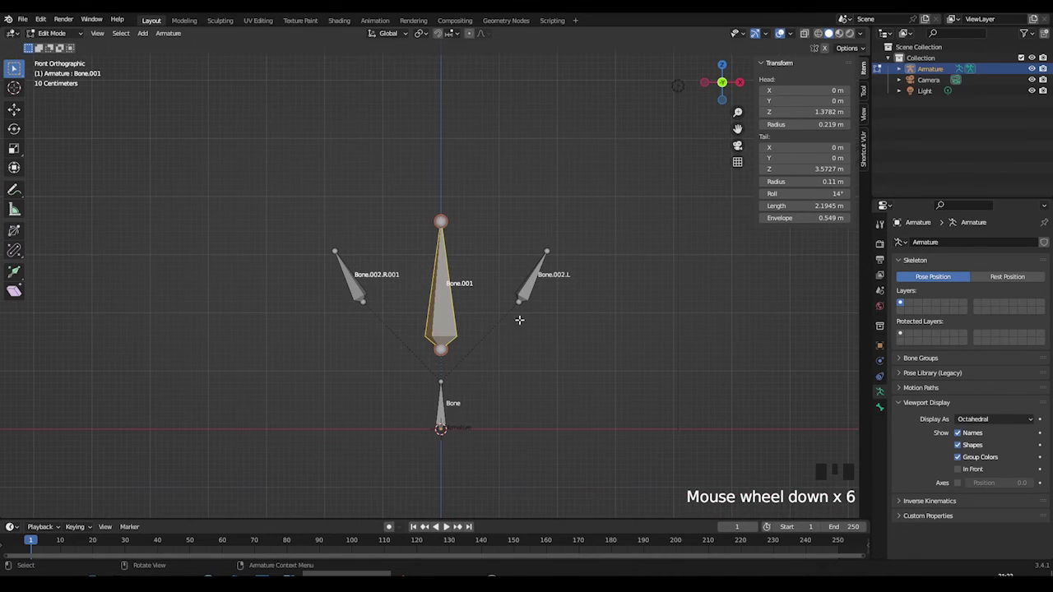
{"action": "left_click", "coordinate": [518, 298]}
{"action": "left_click", "coordinate": [450, 302]}
{"action": "left_click", "coordinate": [369, 313]}
{"action": "left_click", "coordinate": [362, 294]}
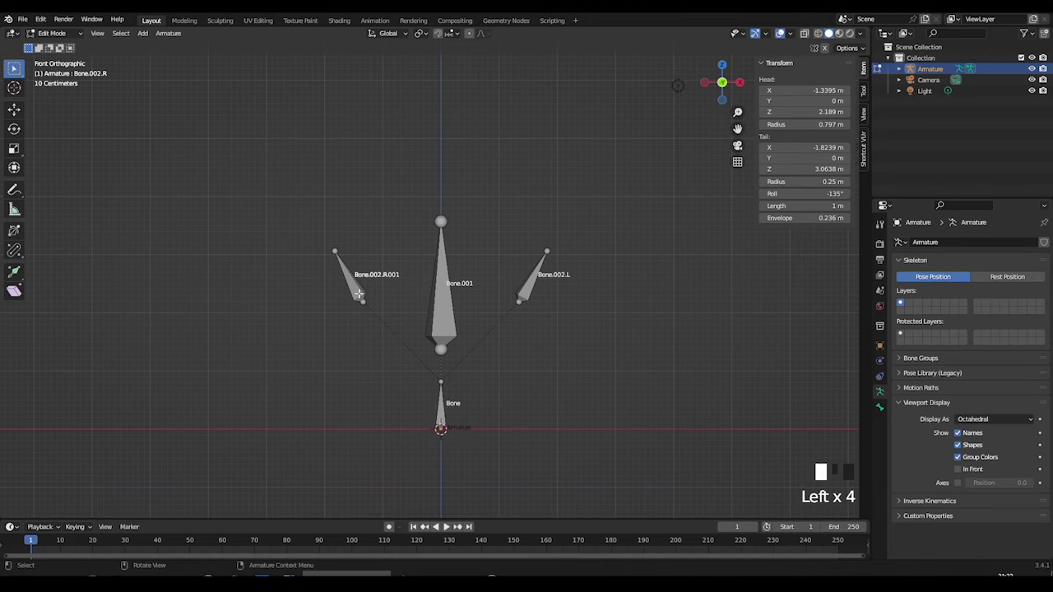
{"action": "left_click", "coordinate": [437, 413]}
{"action": "left_click", "coordinate": [357, 294]}
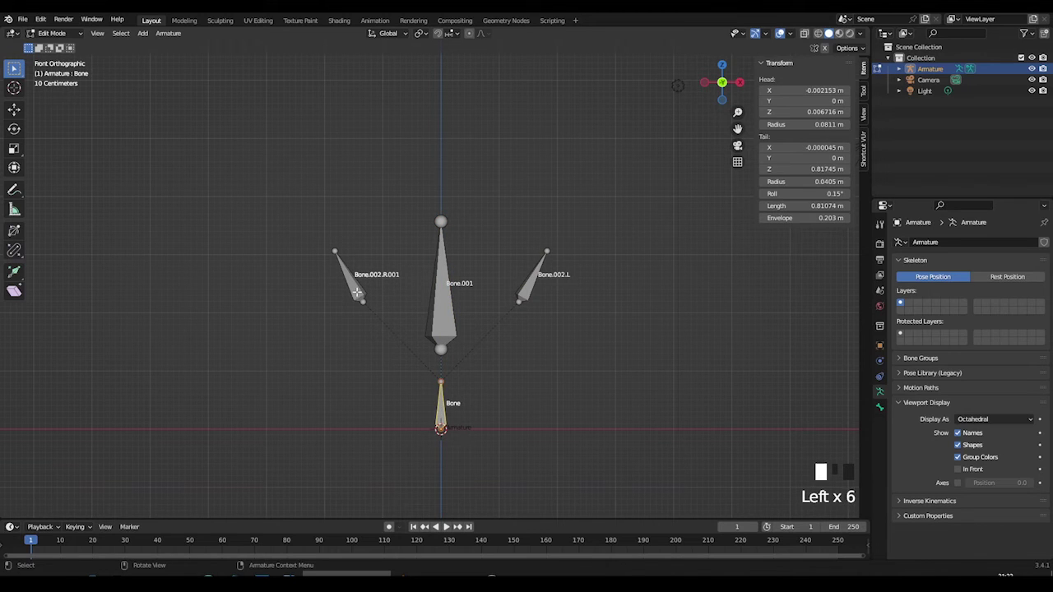
{"action": "key", "text": "Delete"}
{"action": "left_click", "coordinate": [311, 276]}
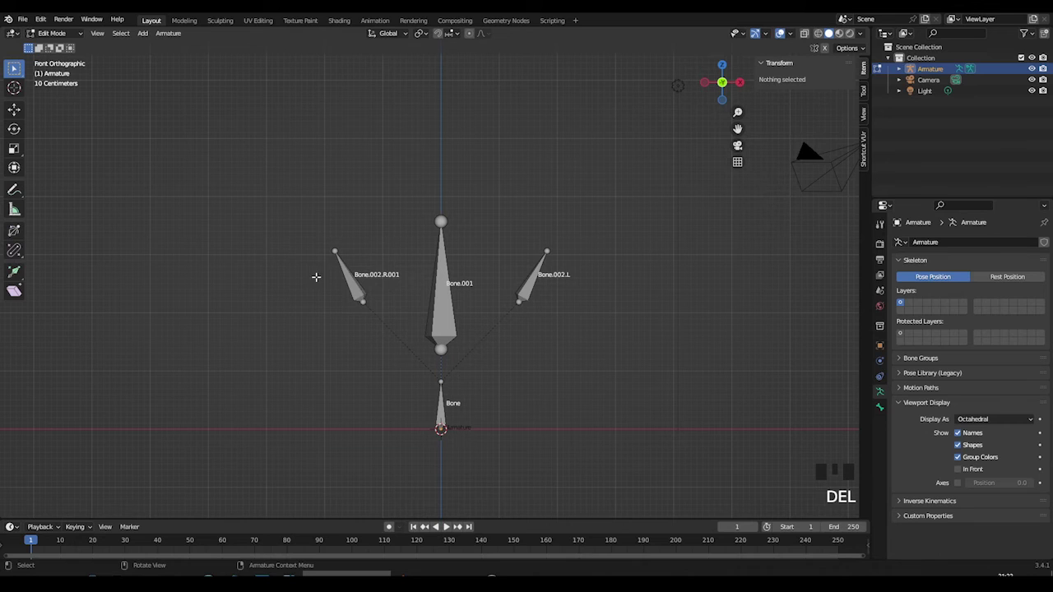
Rotate the base bone, Bone, freely from the front and from an angled view until it lies nearly horizontal
{"action": "left_click", "coordinate": [360, 294]}
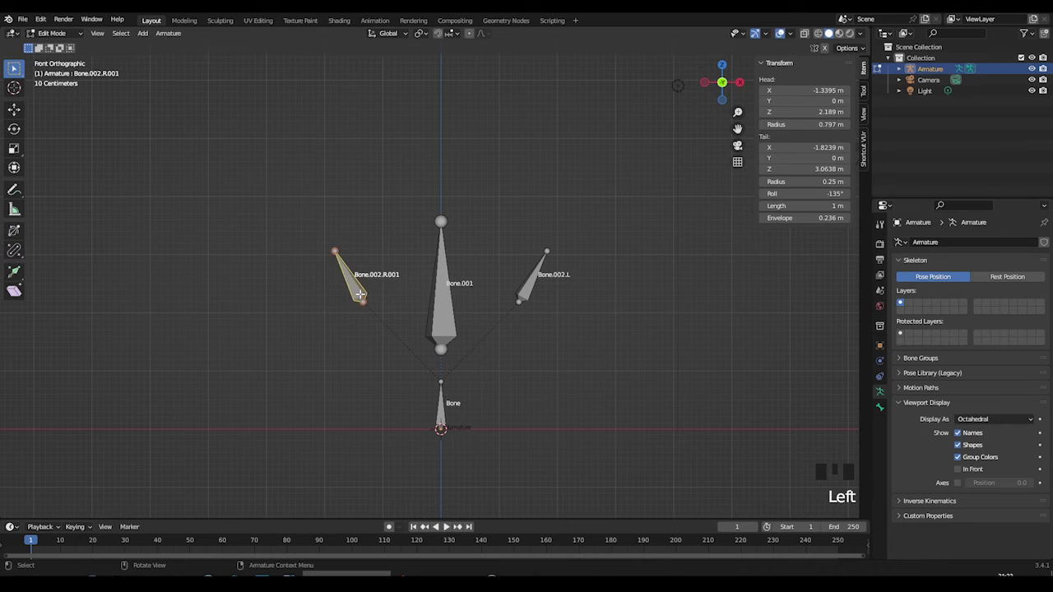
{"action": "left_click", "coordinate": [452, 324]}
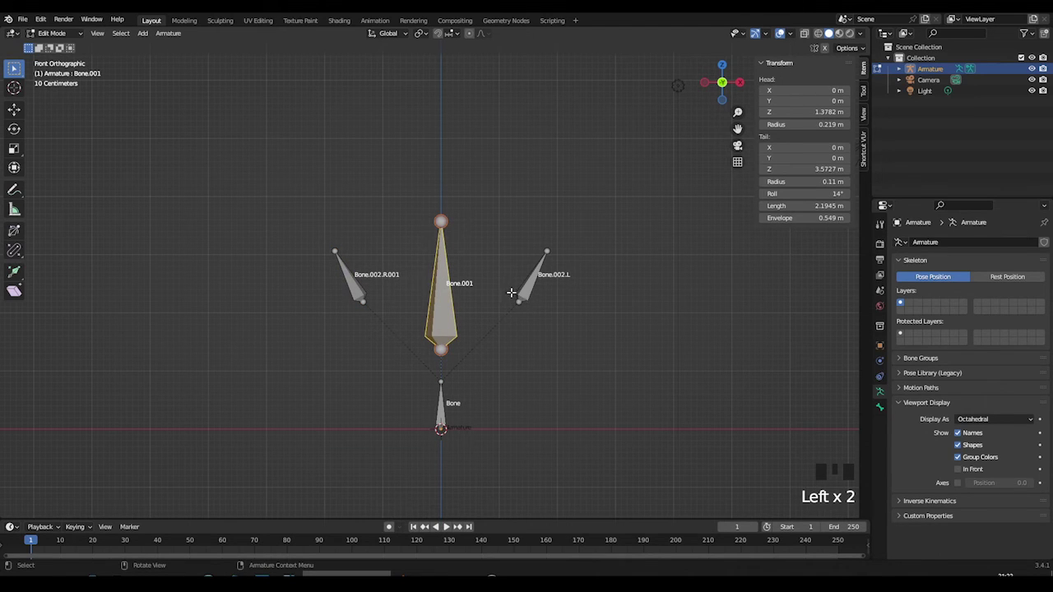
{"action": "left_click", "coordinate": [438, 427]}
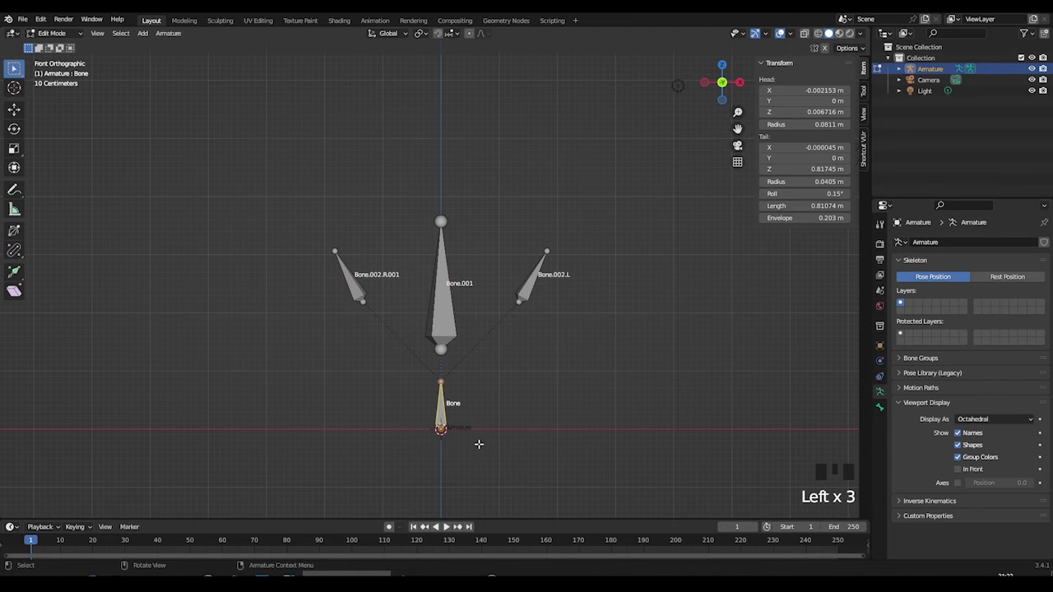
{"action": "key", "text": "r"}
{"action": "left_click", "coordinate": [506, 395]}
{"action": "middle_click_drag", "start_coordinate": [511, 362], "coordinate": [551, 392]}
{"action": "key", "text": "r"}
{"action": "left_click", "coordinate": [481, 404]}
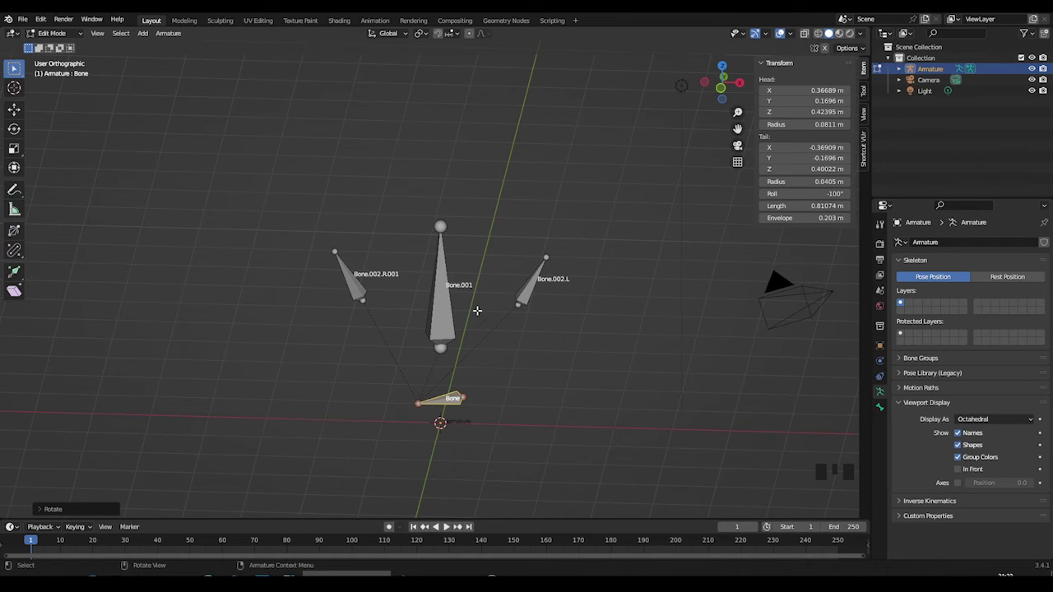
Select all four bones with the base bone, Bone, as the active one, and align them to it
{"action": "left_click", "coordinate": [294, 200]}
{"action": "left_click_drag", "start_coordinate": [294, 200], "coordinate": [592, 454]}
{"action": "left_click_drag", "start_coordinate": [275, 200], "coordinate": [618, 331]}
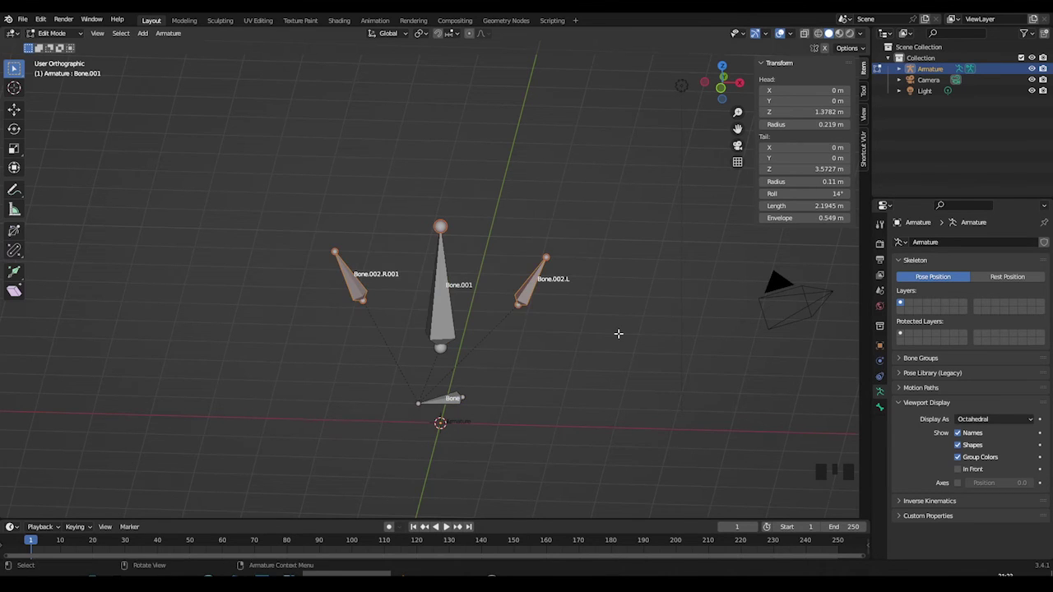
{"action": "left_click", "coordinate": [442, 319], "text": "shift"}
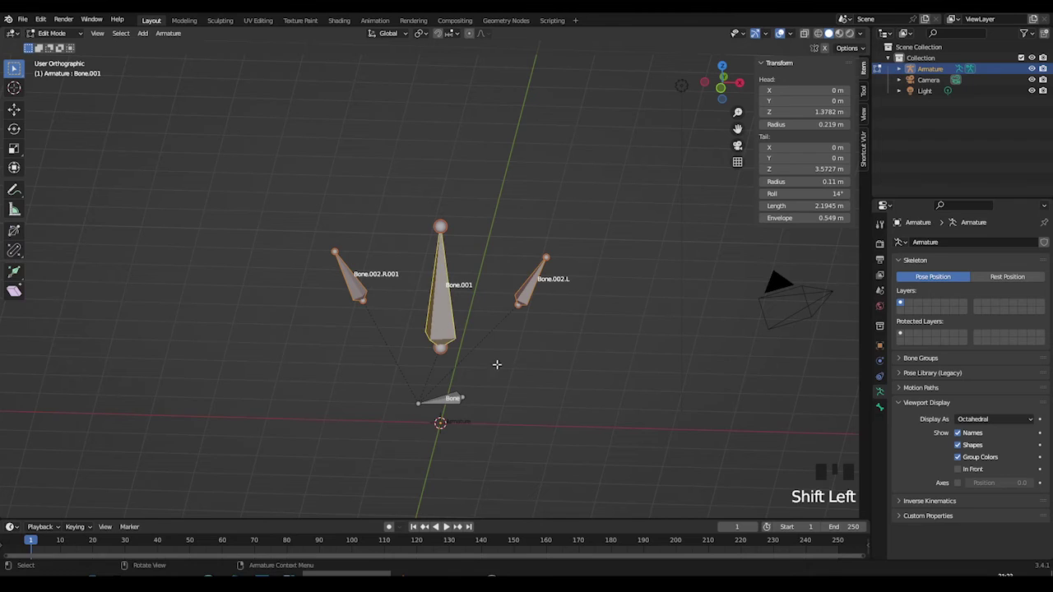
{"action": "left_click", "coordinate": [442, 401], "text": "shift"}
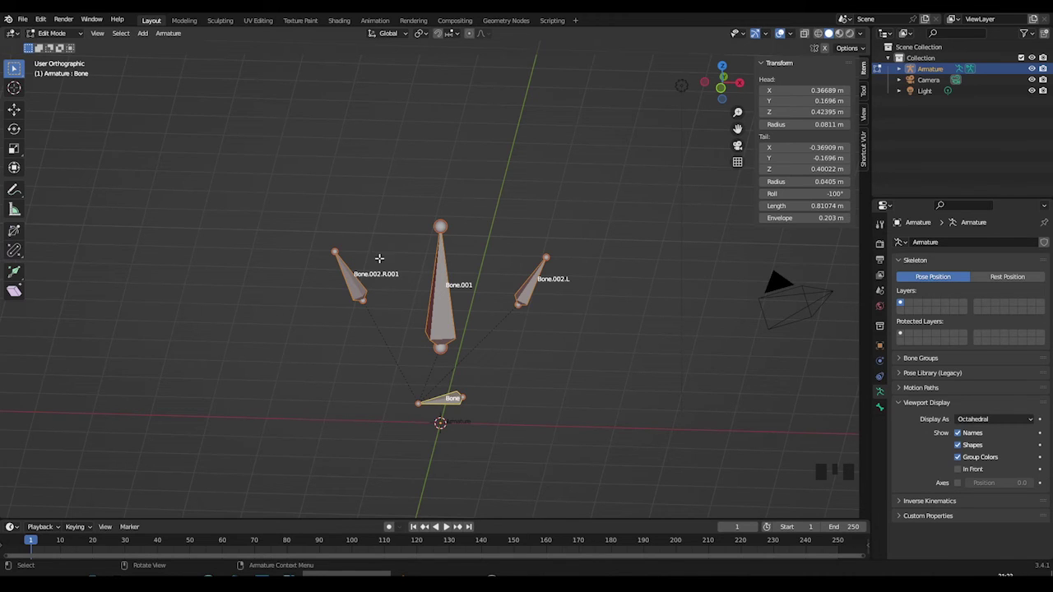
{"action": "left_click", "coordinate": [158, 36]}
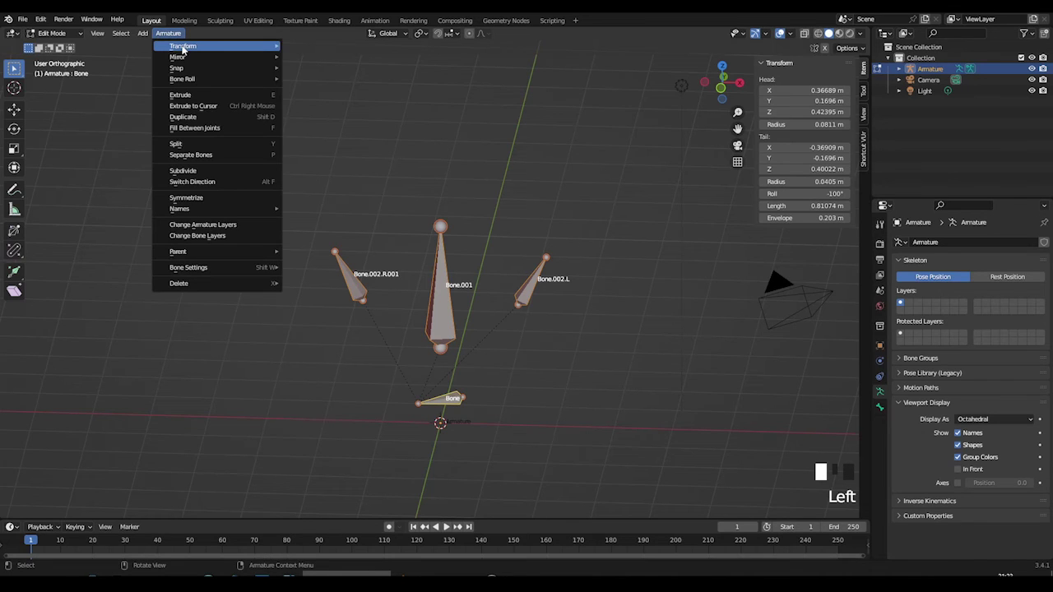
{"action": "mouse_move", "coordinate": [183, 51]}
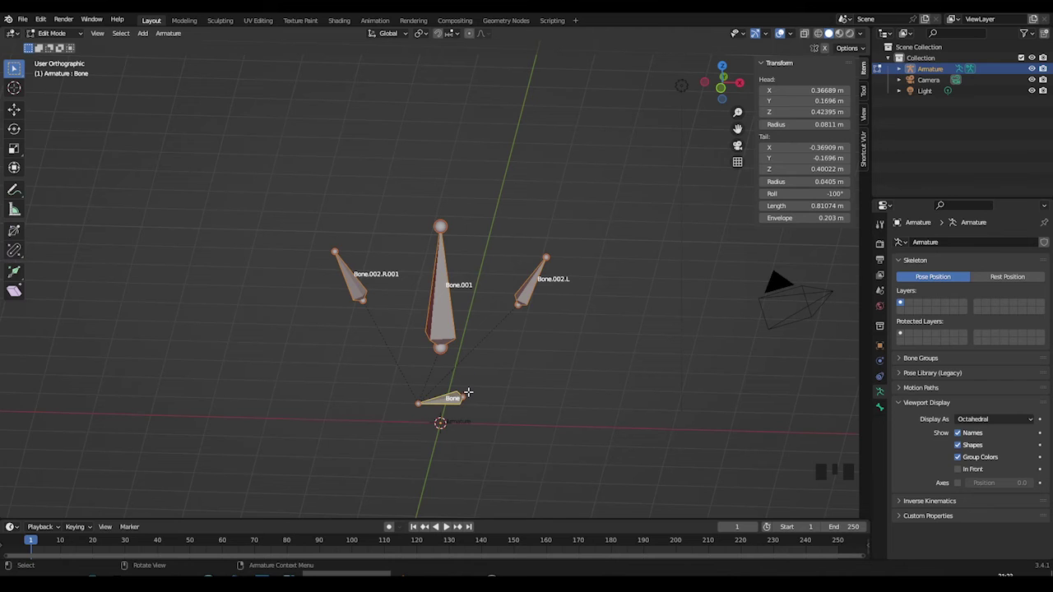
{"action": "key", "text": "ctrl+alt+a"}
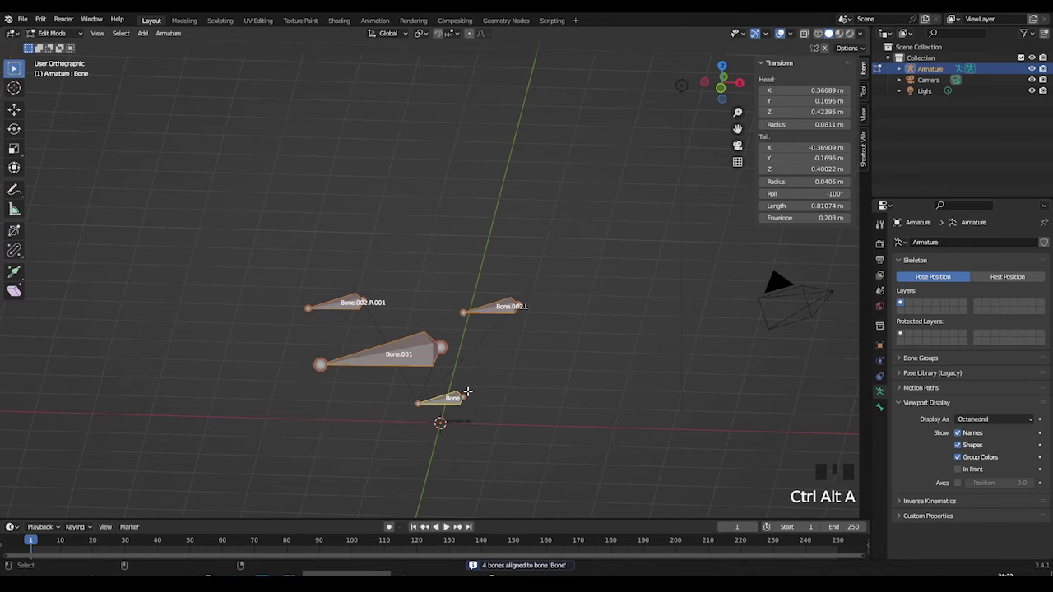
Try aligning all the bones to Bone.002.L as the active bone, and undo back to the upright base bone
{"action": "middle_click_drag", "start_coordinate": [449, 336], "coordinate": [487, 317]}
{"action": "left_click", "coordinate": [527, 284], "text": "shift"}
{"action": "left_click", "coordinate": [526, 284], "text": "shift"}
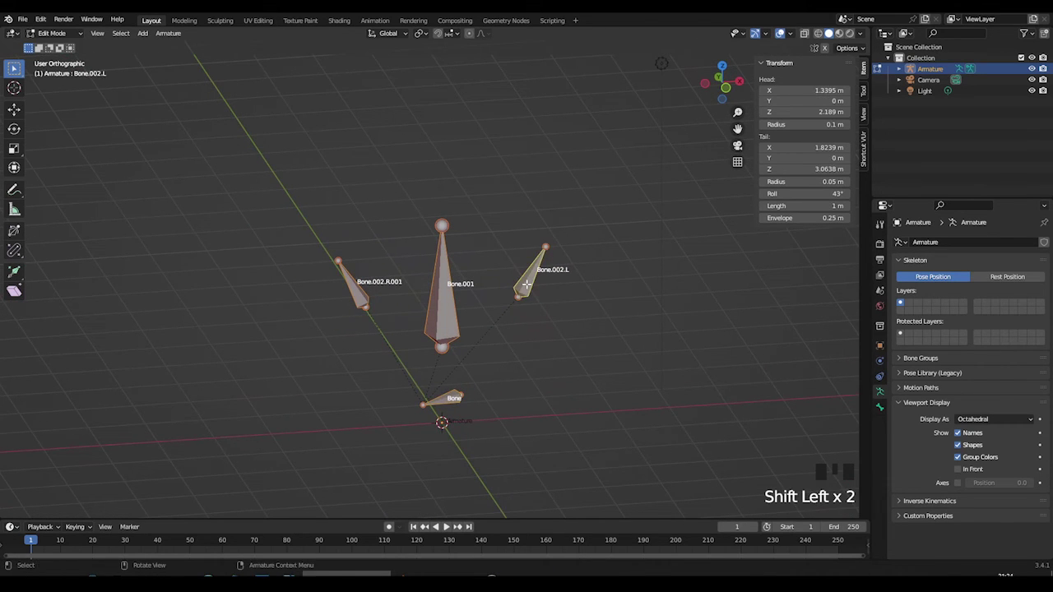
{"action": "left_click", "coordinate": [167, 33]}
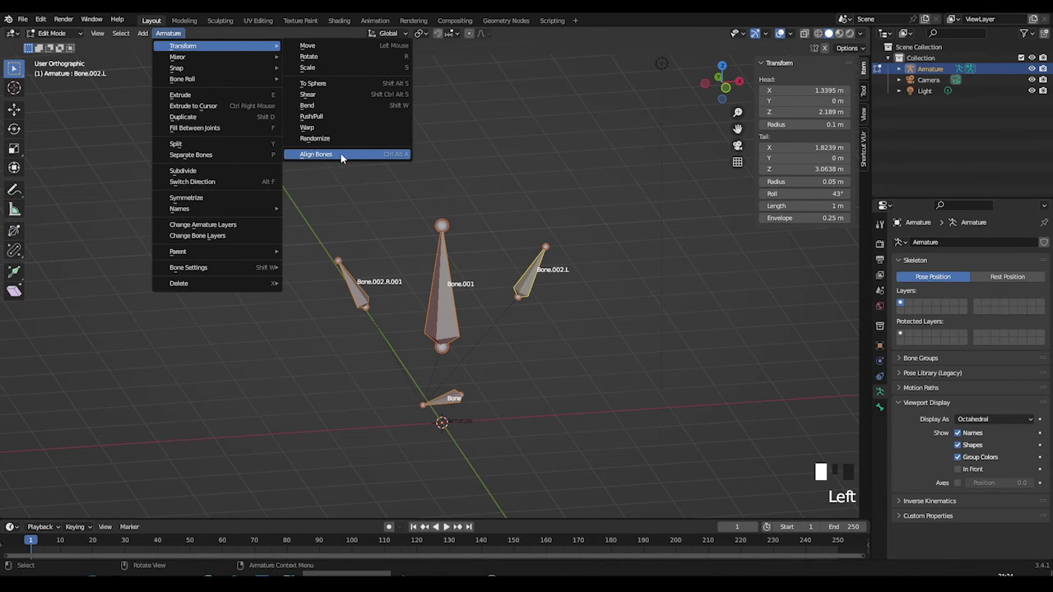
{"action": "left_click", "coordinate": [340, 154]}
{"action": "mouse_move", "coordinate": [498, 279]}
{"action": "middle_mouse_down"}
{"action": "mouse_move", "coordinate": [510, 288]}
{"action": "mouse_move", "coordinate": [535, 242]}
{"action": "mouse_move", "coordinate": [606, 340]}
{"action": "mouse_move", "coordinate": [743, 271]}
{"action": "mouse_move", "coordinate": [481, 287]}
{"action": "mouse_move", "coordinate": [498, 295]}
{"action": "middle_mouse_up"}
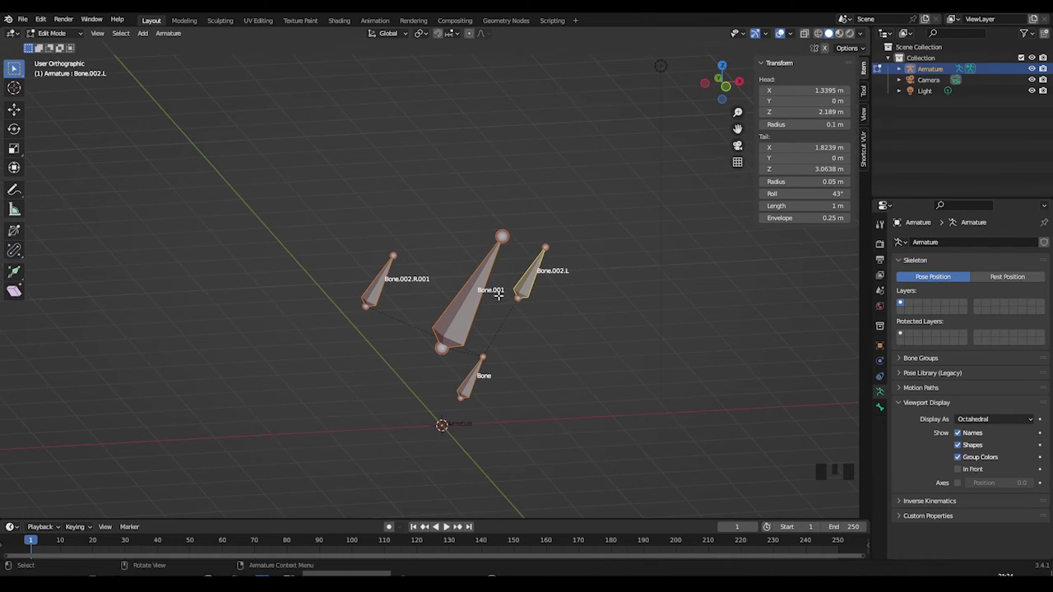
{"action": "key", "text": "ctrl+z"}
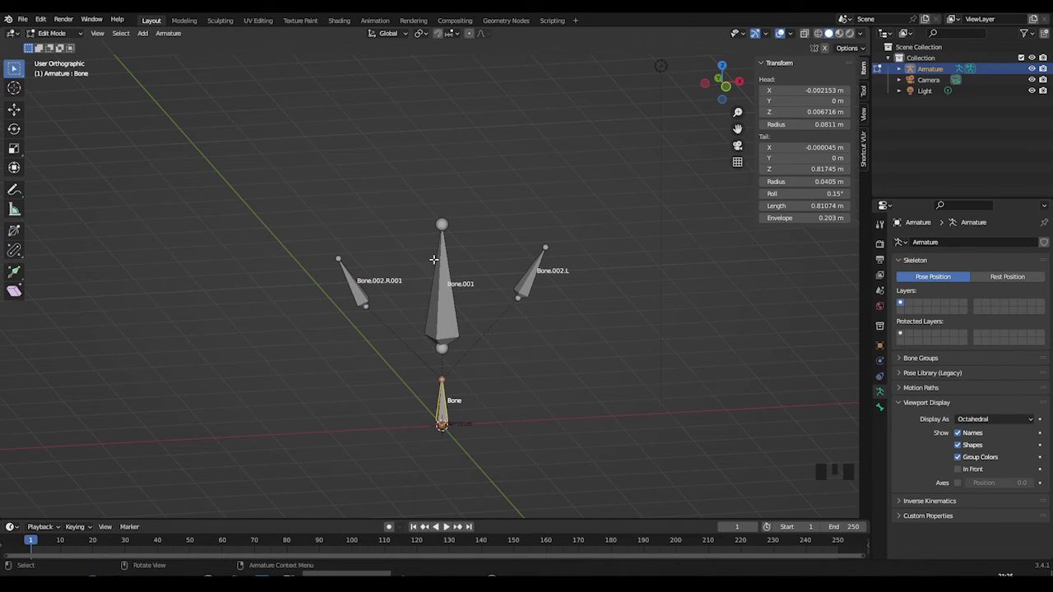
Try to move the tail joint of Bone.002.L freely toward the tip of Bone.001
{"action": "left_click", "coordinate": [545, 249]}
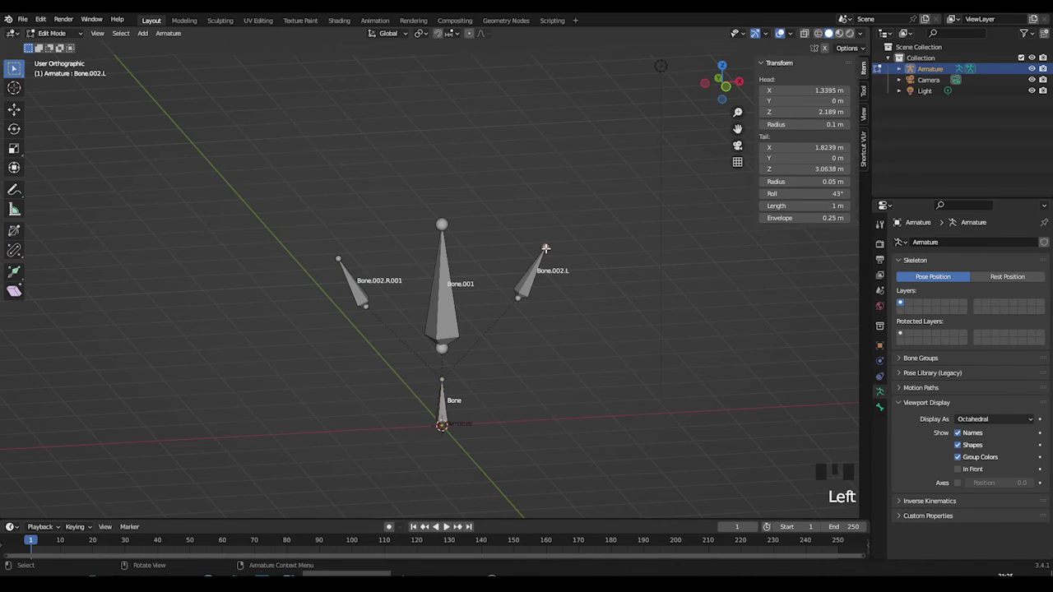
{"action": "key", "text": "g"}
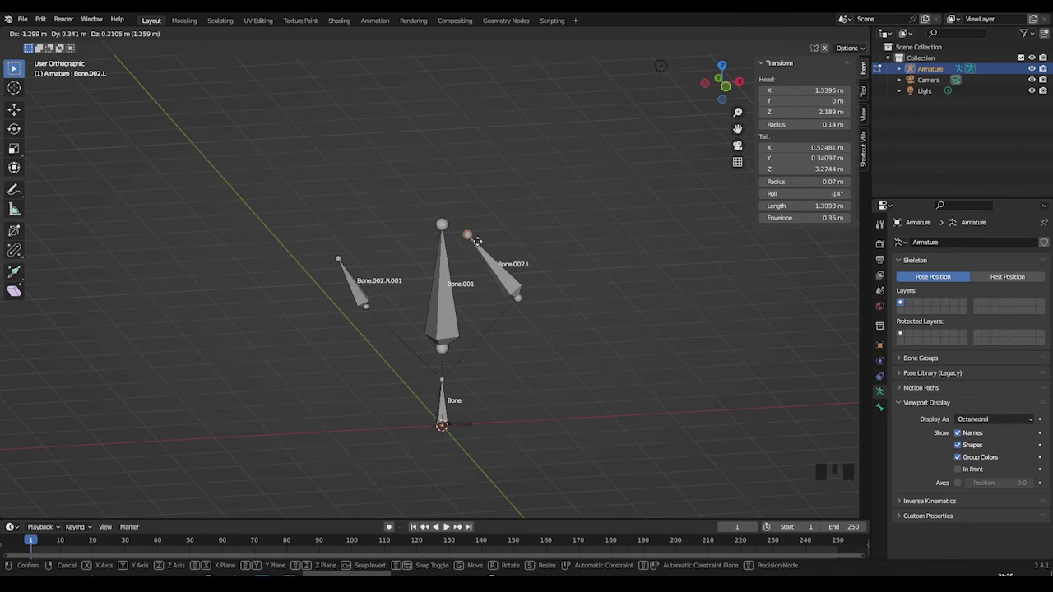
{"action": "right_click", "coordinate": [558, 277]}
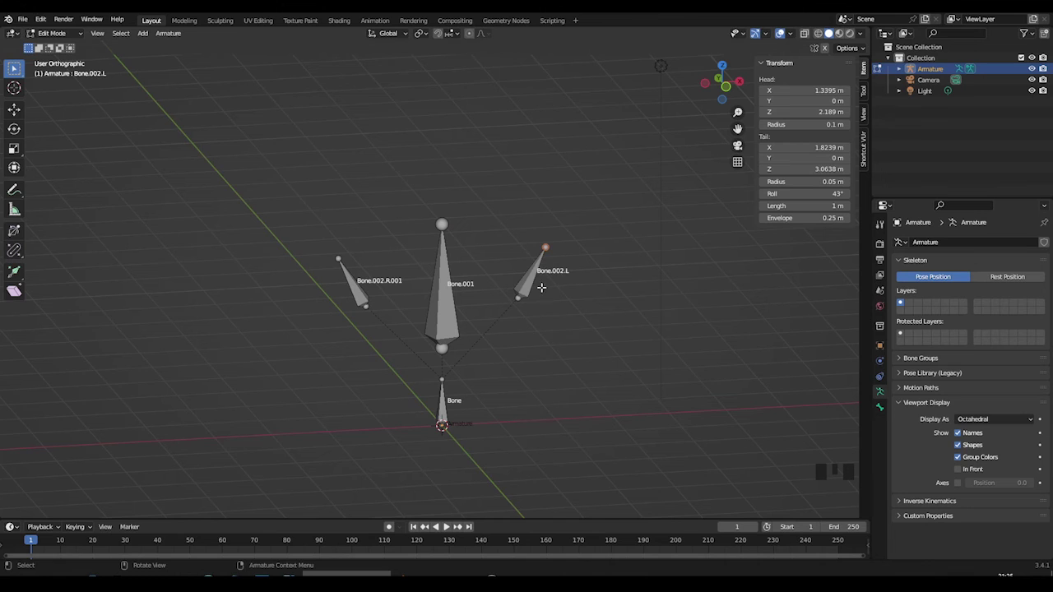
Switch to the front view and set the snapping target to Vertex
{"action": "middle_click_drag", "start_coordinate": [545, 291], "coordinate": [557, 267]}
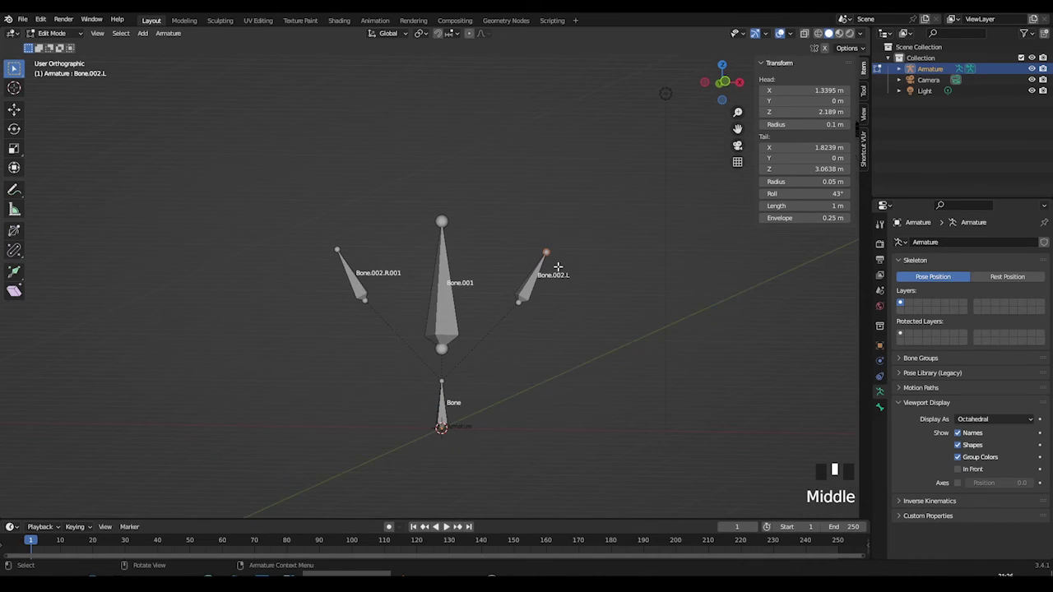
{"action": "key", "text": "KP_1"}
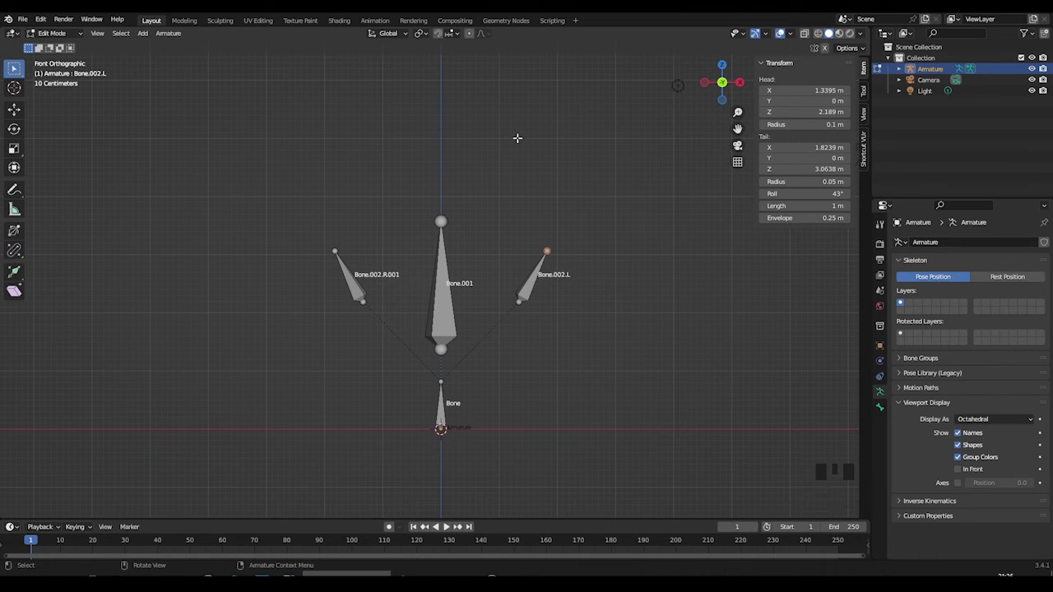
{"action": "left_click", "coordinate": [458, 37]}
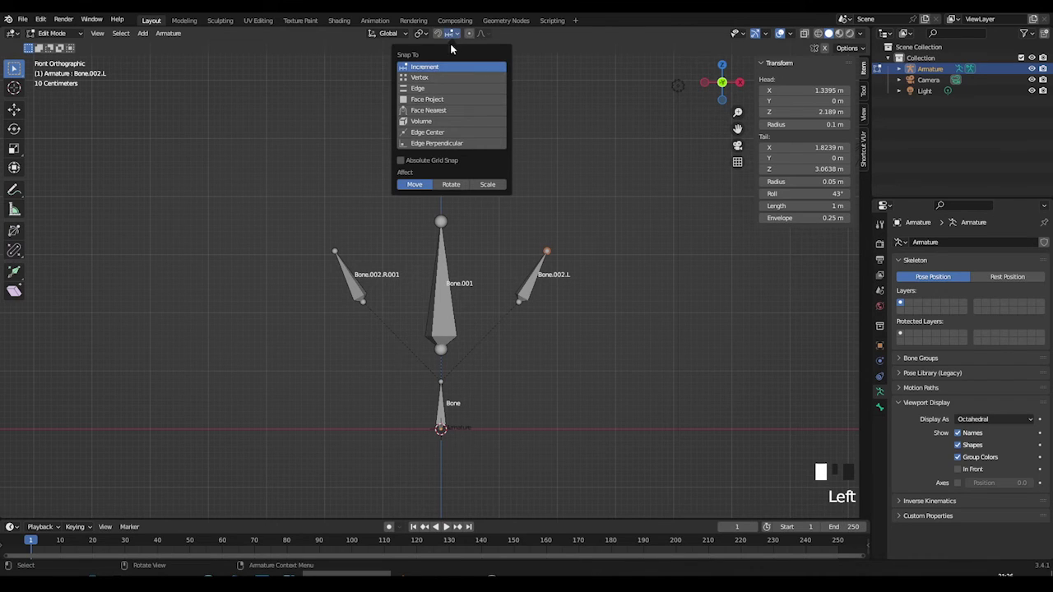
{"action": "left_click", "coordinate": [427, 78]}
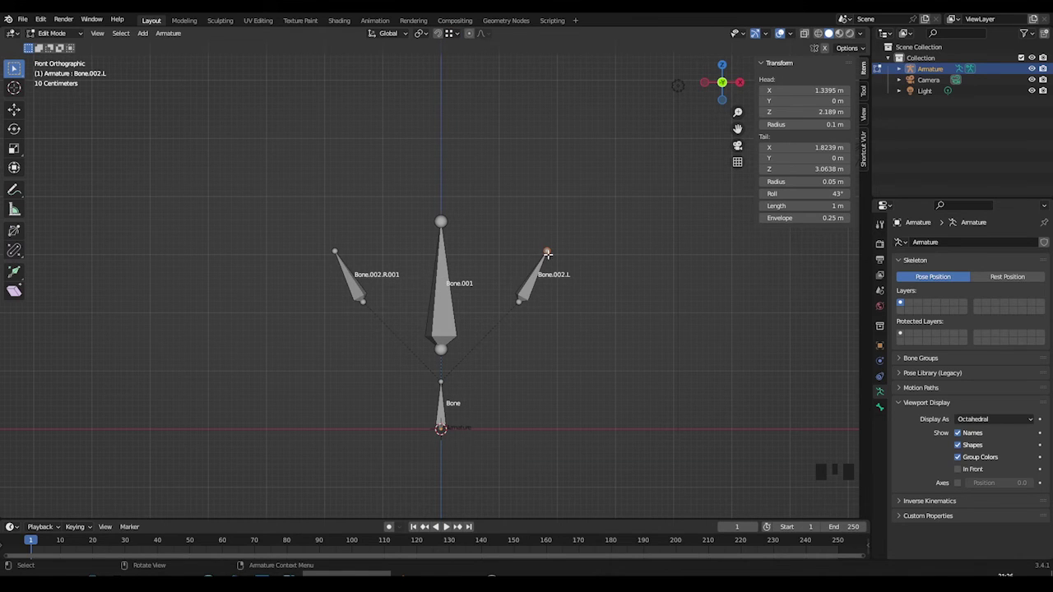
Try to move the joints of Bone.002.L without snapping, bringing its head toward the tip of Bone.001
{"action": "key", "text": "g"}
{"action": "key", "text": "Escape"}
{"action": "scroll", "coordinate": [484, 279], "scroll_direction": "up", "scroll_amount": 1}
{"action": "scroll", "coordinate": [484, 279], "scroll_direction": "up", "scroll_amount": 3}
{"action": "middle_click_drag", "start_coordinate": [484, 279], "coordinate": [479, 324], "text": "shift"}
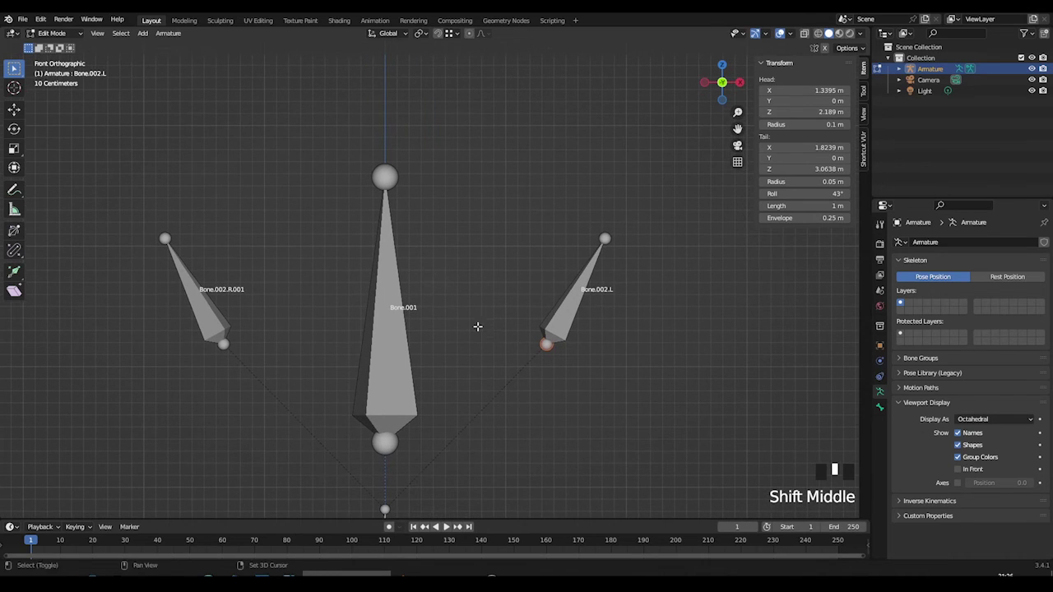
{"action": "key", "text": "g"}
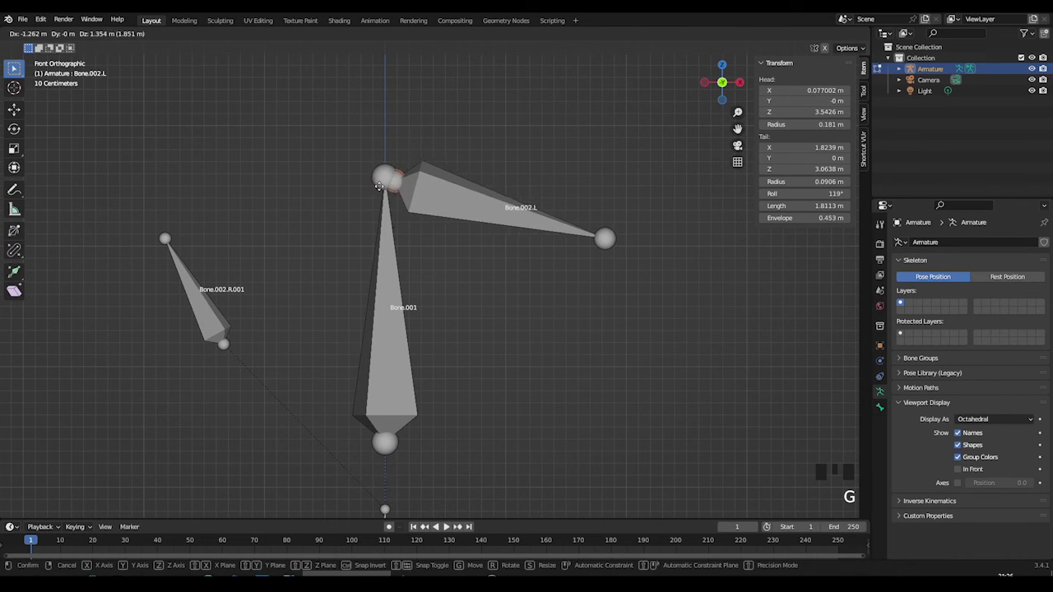
{"action": "key", "text": "Escape"}
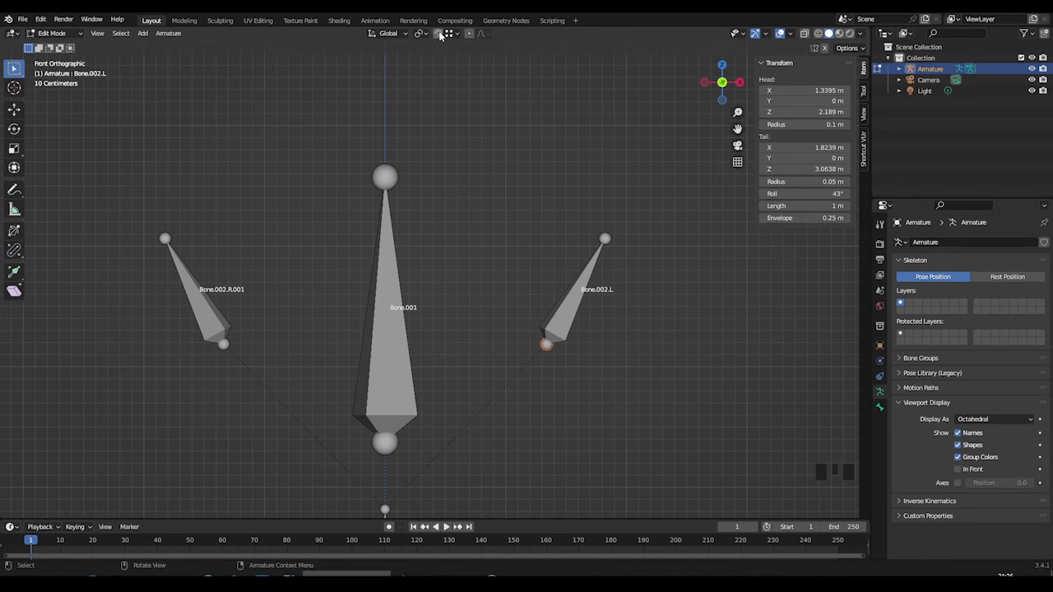
Turn on snapping and try to move the head joint of Bone.002.L with it
{"action": "left_click", "coordinate": [439, 33]}
{"action": "key", "text": "g"}
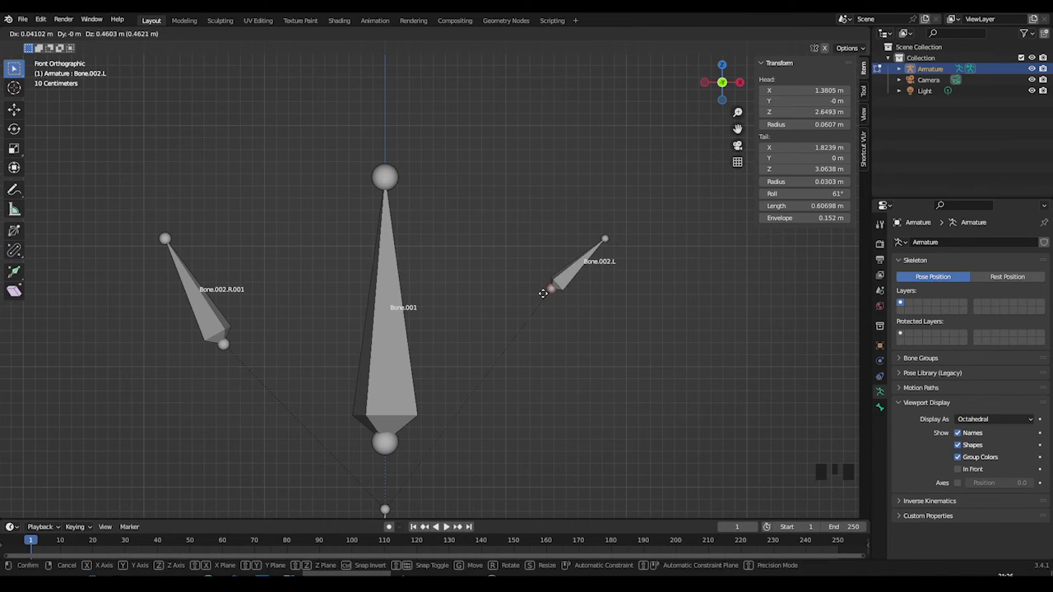
{"action": "left_click", "coordinate": [545, 296]}
Place the 3D cursor at several spots around the base bone with the Cursor tool, and return to the Select Box tool
{"action": "scroll", "coordinate": [530, 305], "scroll_direction": "down", "scroll_amount": 1}
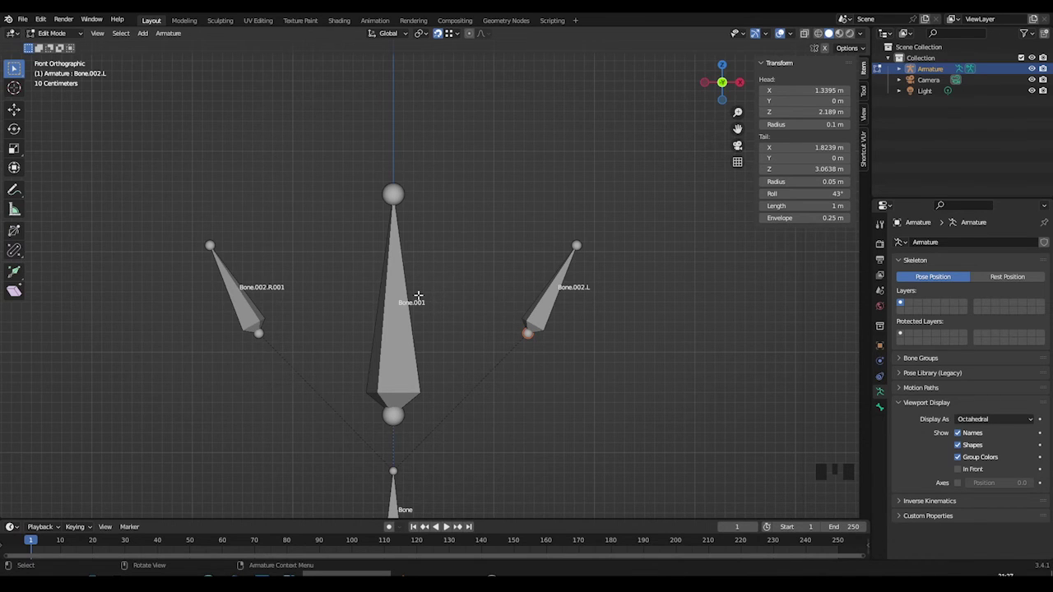
{"action": "scroll", "coordinate": [418, 294], "scroll_direction": "down", "scroll_amount": 3}
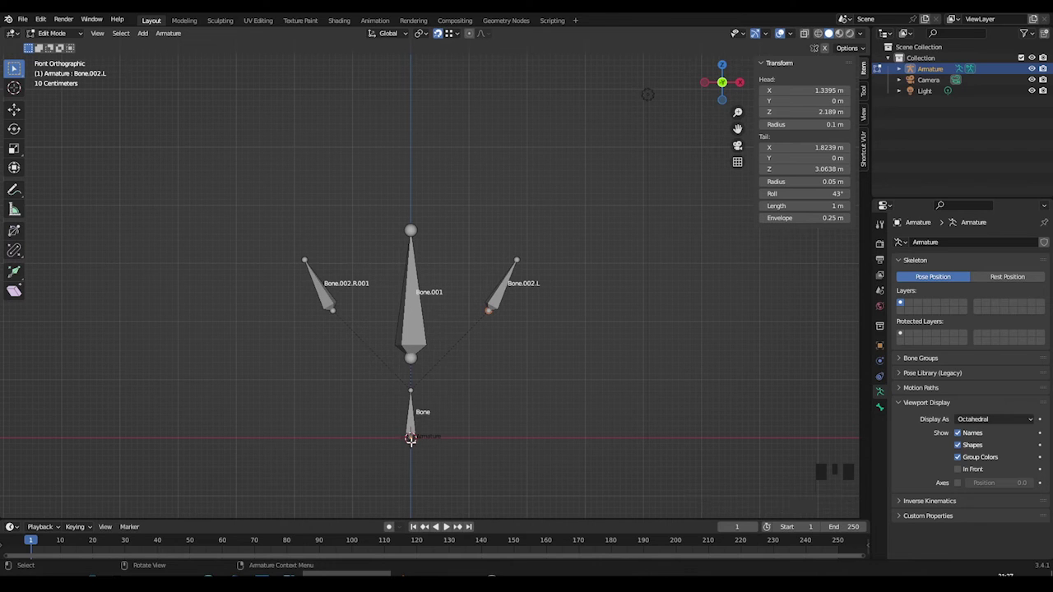
{"action": "scroll", "coordinate": [410, 447], "scroll_direction": "up", "scroll_amount": 2}
{"action": "middle_click_drag", "start_coordinate": [410, 447], "coordinate": [383, 375], "text": "shift"}
{"action": "scroll", "coordinate": [376, 379], "scroll_direction": "up", "scroll_amount": 2}
{"action": "scroll", "coordinate": [377, 379], "scroll_direction": "up", "scroll_amount": 1}
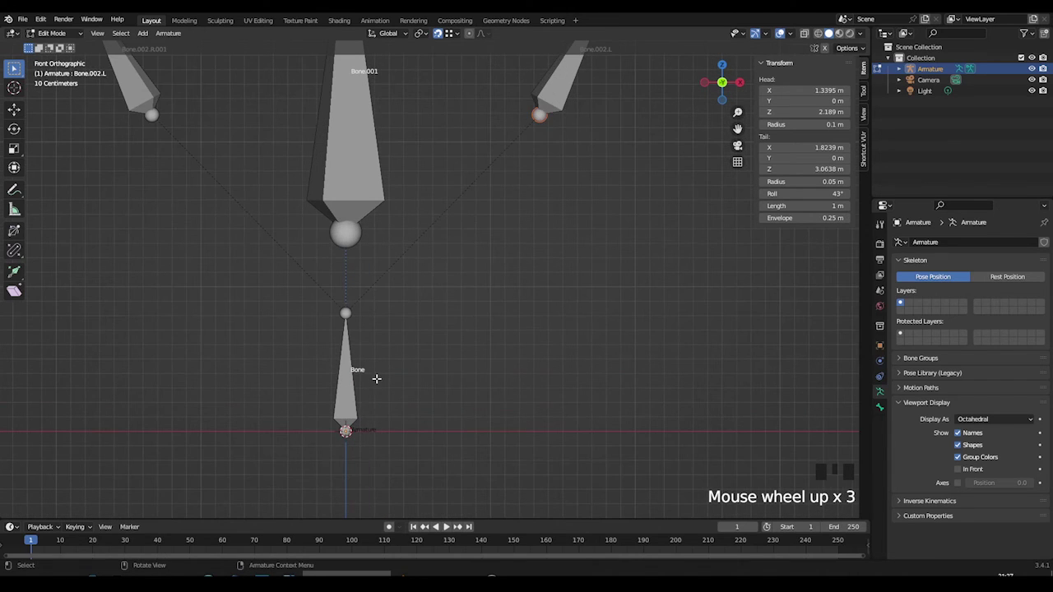
{"action": "left_click", "coordinate": [14, 87]}
{"action": "left_click", "coordinate": [549, 306]}
{"action": "left_click", "coordinate": [140, 236]}
{"action": "left_click", "coordinate": [528, 370]}
{"action": "left_click", "coordinate": [15, 69]}
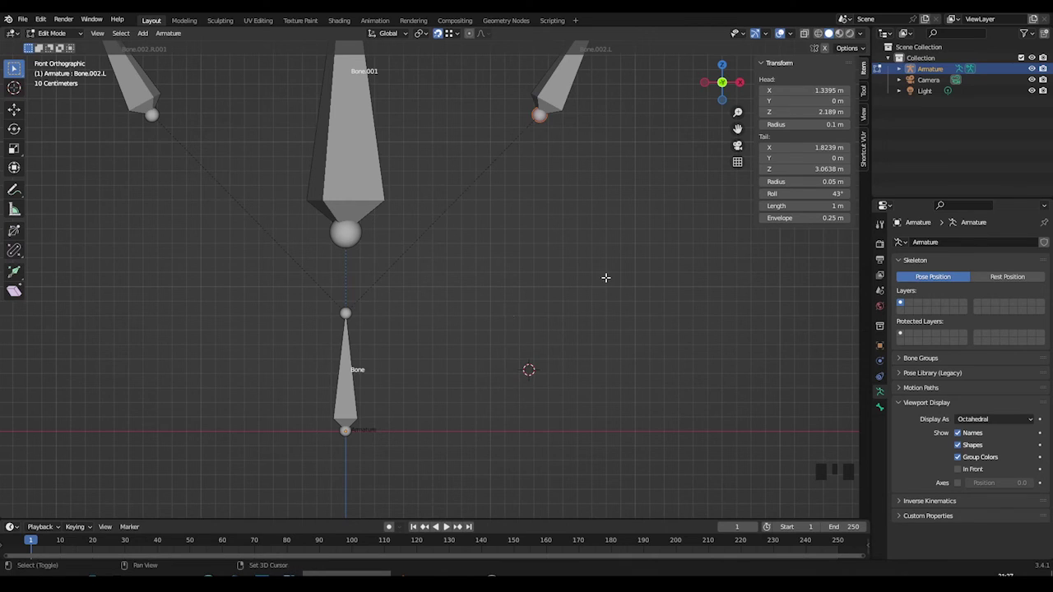
Reposition the 3D cursor at several empty spots on both sides of the base bone while keeping the selection tool active
{"action": "right_click", "coordinate": [605, 222], "text": "shift"}
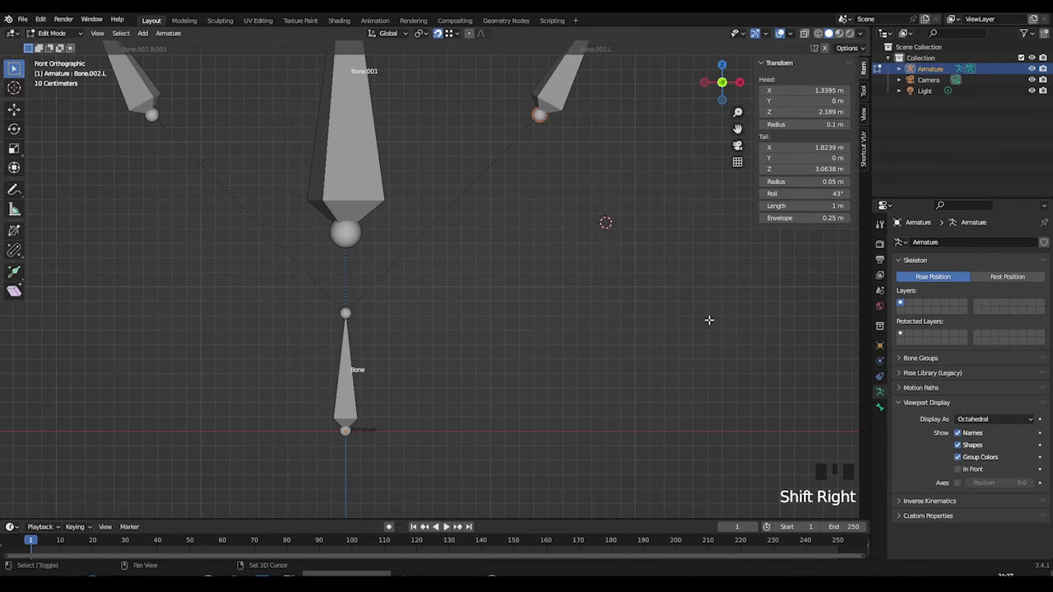
{"action": "right_click", "coordinate": [711, 321], "text": "shift"}
{"action": "right_click", "coordinate": [571, 396], "text": "shift"}
{"action": "right_click", "coordinate": [502, 264], "text": "shift"}
{"action": "right_click", "coordinate": [236, 308], "text": "shift"}
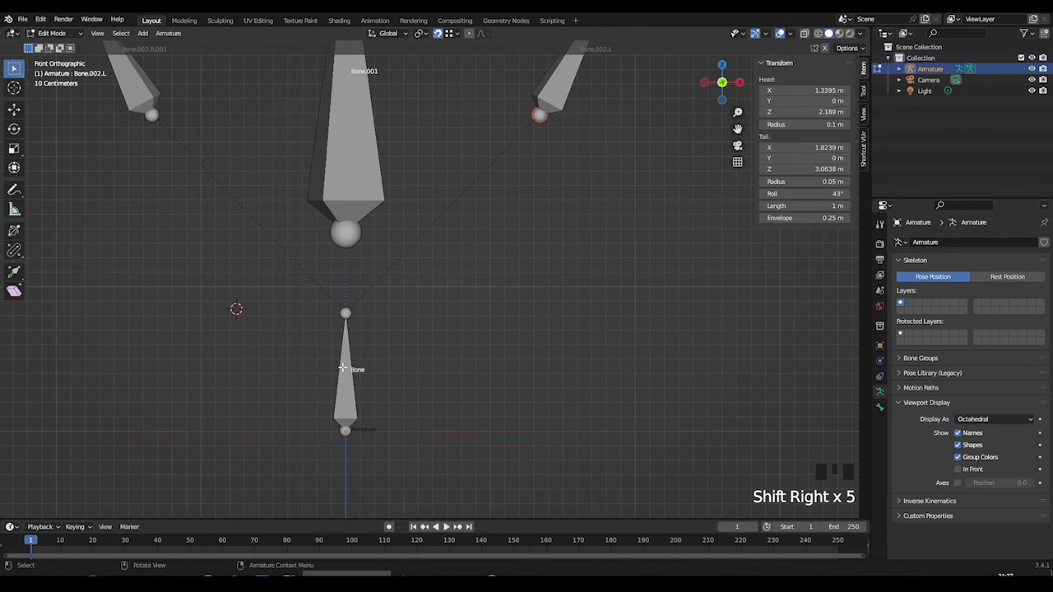
Place the 3D cursor on the tail joint of the base bone and snap the head of Bone.002.L to it
{"action": "scroll", "coordinate": [366, 334], "scroll_direction": "up", "scroll_amount": 3}
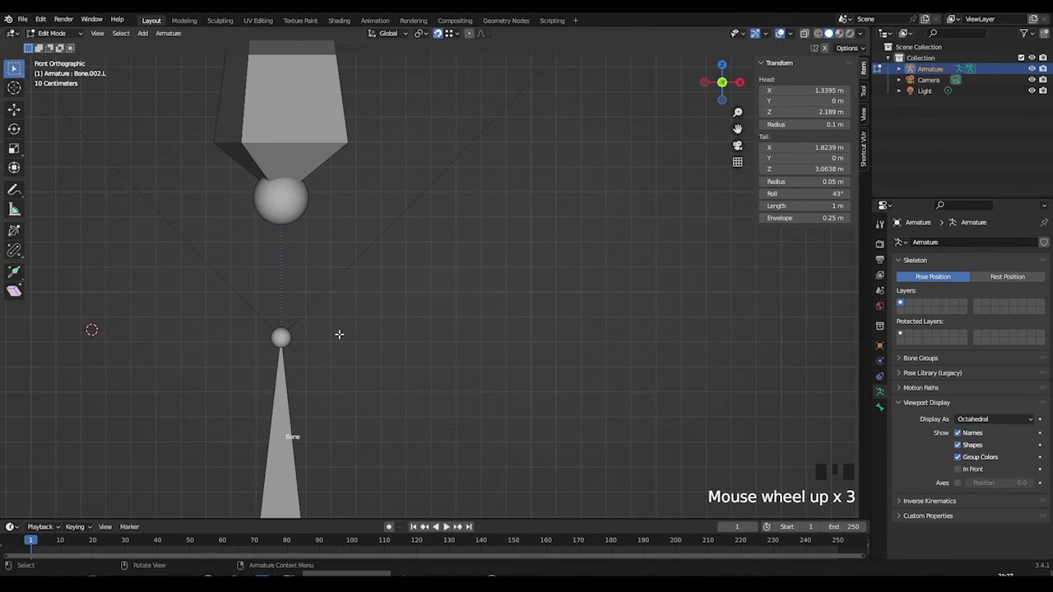
{"action": "scroll", "coordinate": [339, 334], "scroll_direction": "down", "scroll_amount": 3}
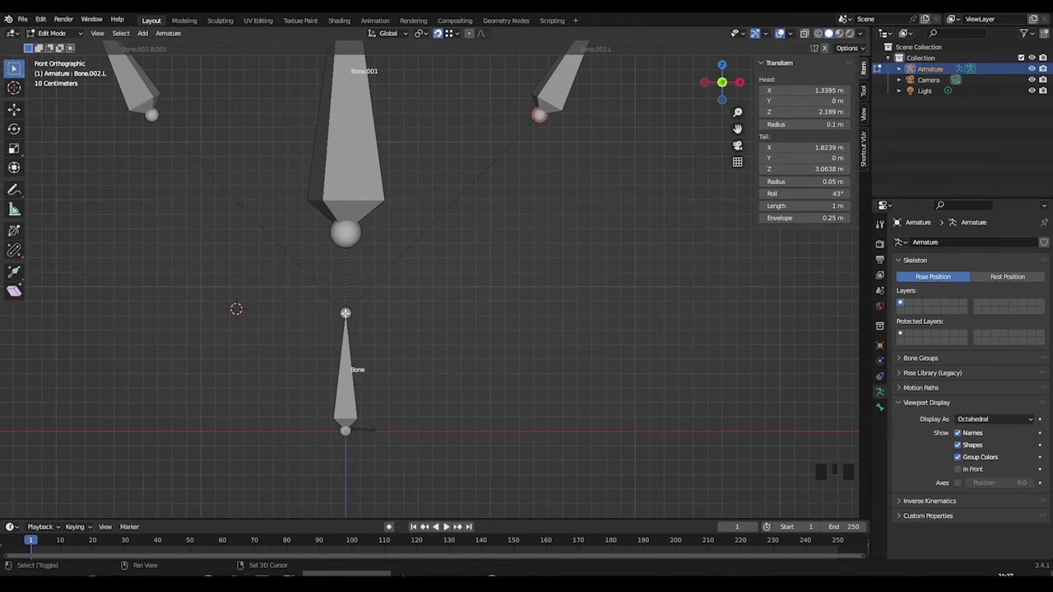
{"action": "right_click", "coordinate": [346, 312], "text": "shift"}
{"action": "middle_click_drag", "start_coordinate": [388, 334], "coordinate": [411, 329]}
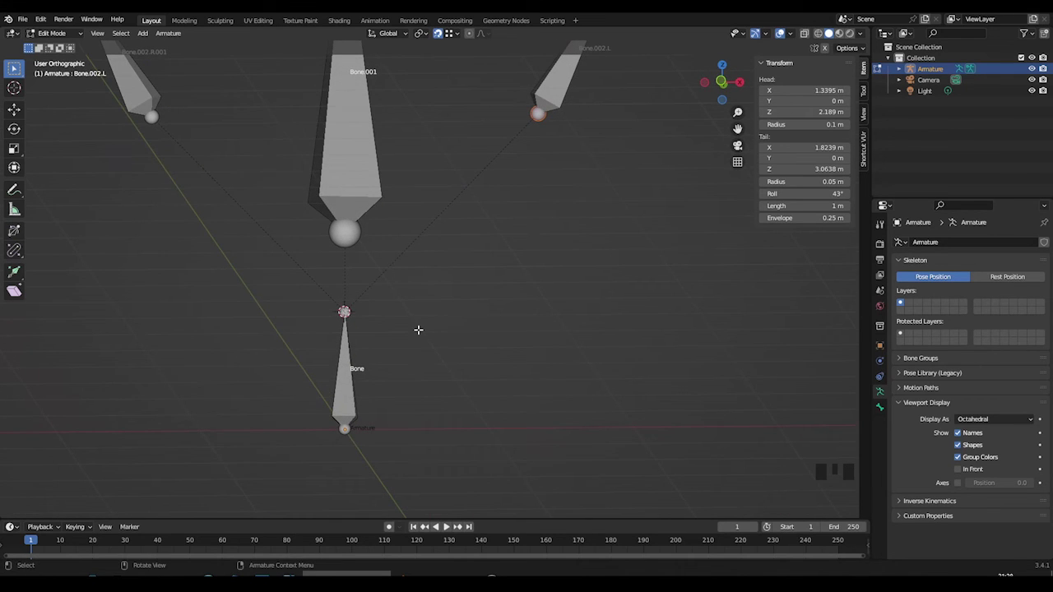
{"action": "key", "text": "KP_1"}
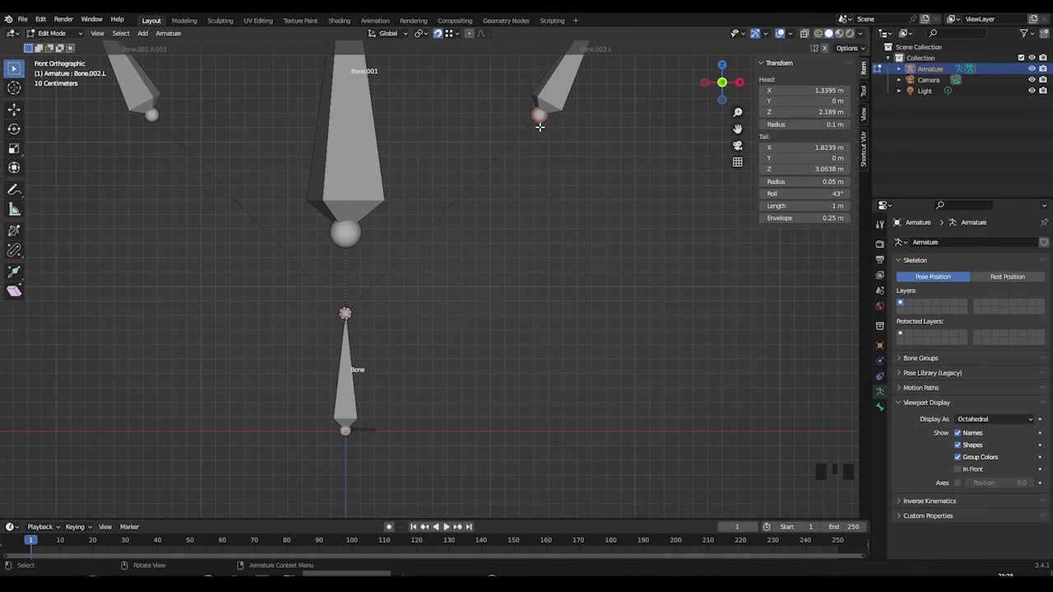
{"action": "key", "text": "shift"}
{"action": "key", "text": "shift+s"}
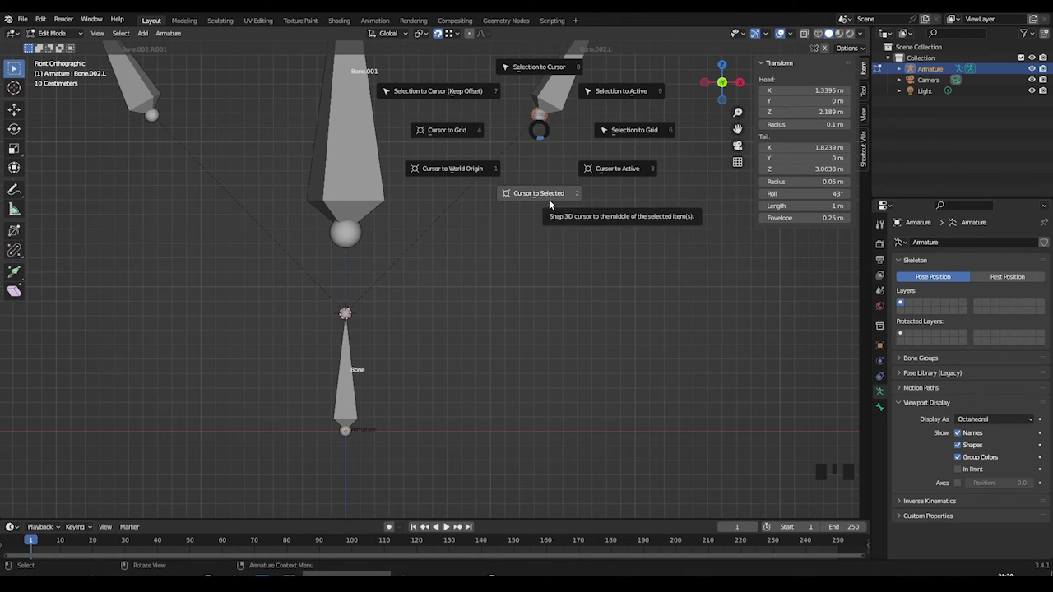
{"action": "left_click", "coordinate": [539, 67]}
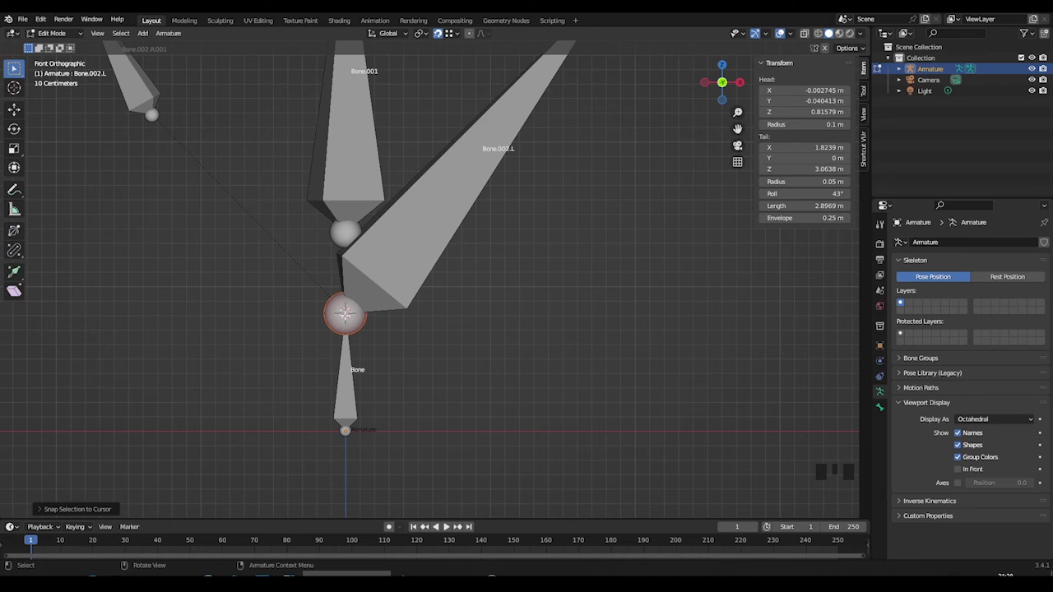
Place the 3D cursor in empty space beside the base bone and snap the head of Bone.002.L to it, about X 1.83, Y 0.69, Z 0.67 m
{"action": "middle_click_drag", "start_coordinate": [361, 317], "coordinate": [613, 335]}
{"action": "right_click", "coordinate": [629, 334], "text": "shift"}
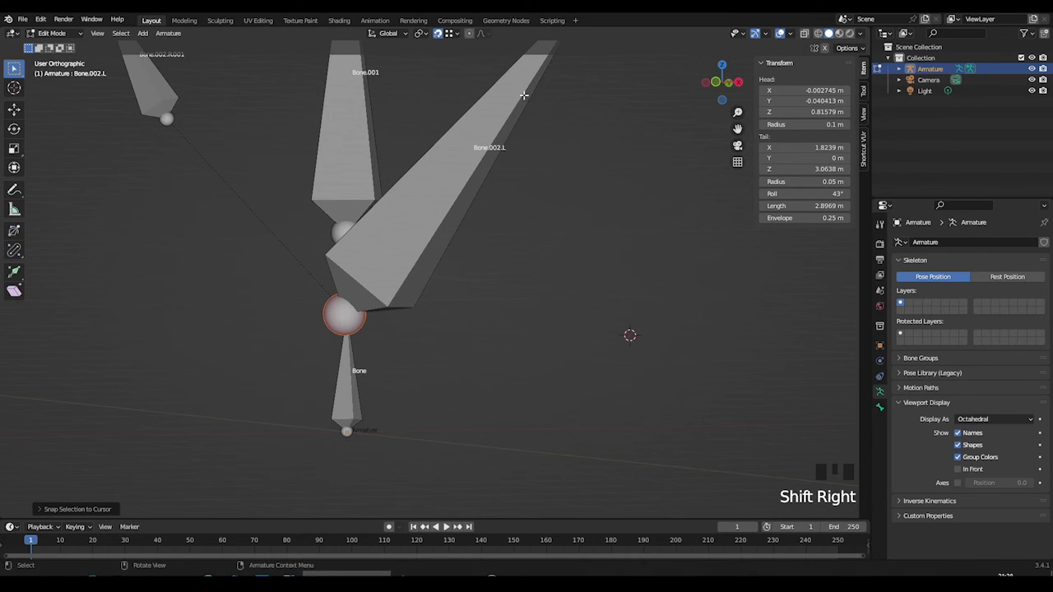
{"action": "key", "text": "shift+s"}
{"action": "left_click", "coordinate": [601, 211]}
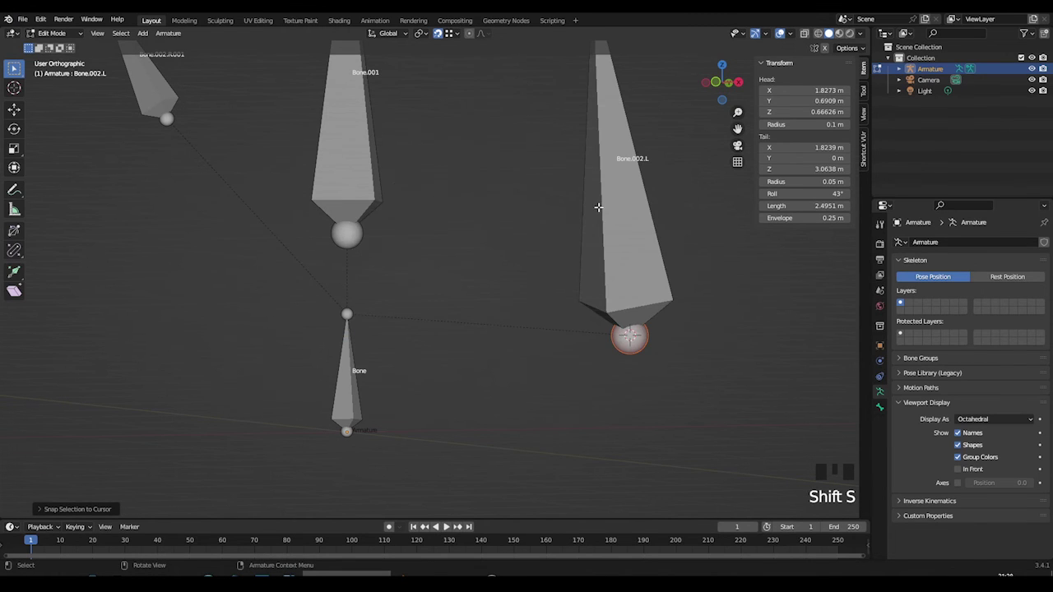
Undo the 3D cursor placements and head snaps so Bone.002.L is back in its original position
{"action": "key", "text": "ctrl+z"}
{"action": "key", "text": "ctrl+z"}
{"action": "key", "text": "ctrl+z"}
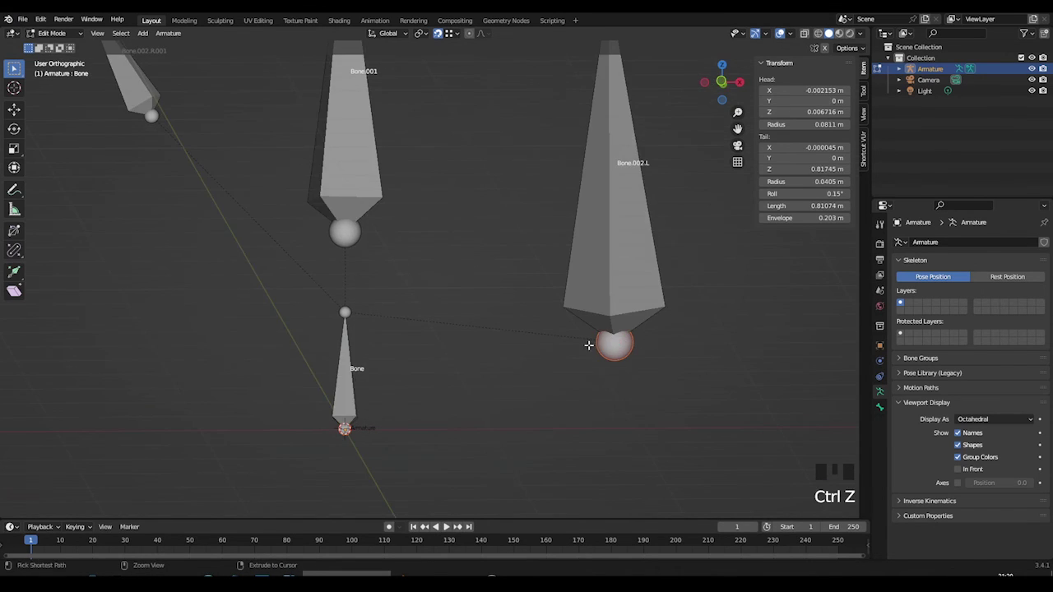
{"action": "key", "text": "ctrl+z"}
{"action": "key", "text": "ctrl+z"}
{"action": "key", "text": "ctrl+z"}
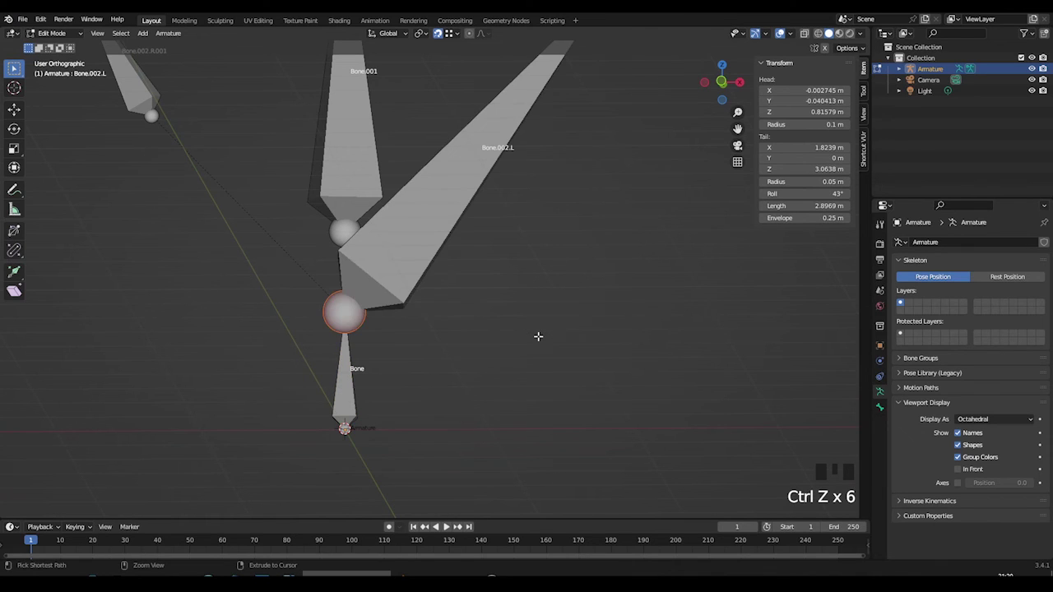
In front view, select the heads of Bone.002.L, Bone.001 and Bone.002.R.001 plus the base bone as active, and snap them with Selection to Active
{"action": "key", "text": "KP_1"}
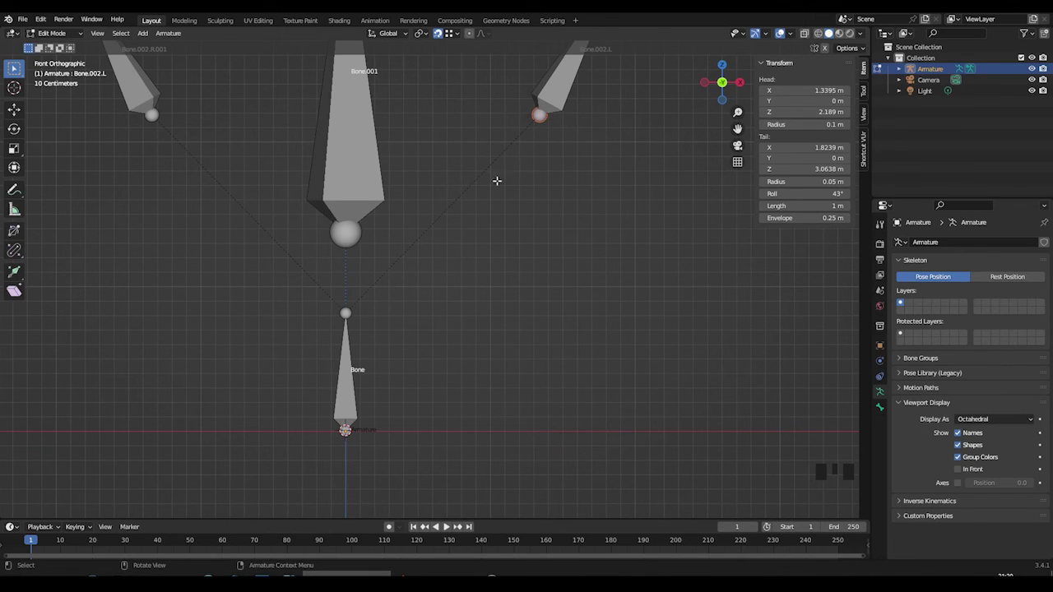
{"action": "left_click", "coordinate": [350, 237], "text": "shift"}
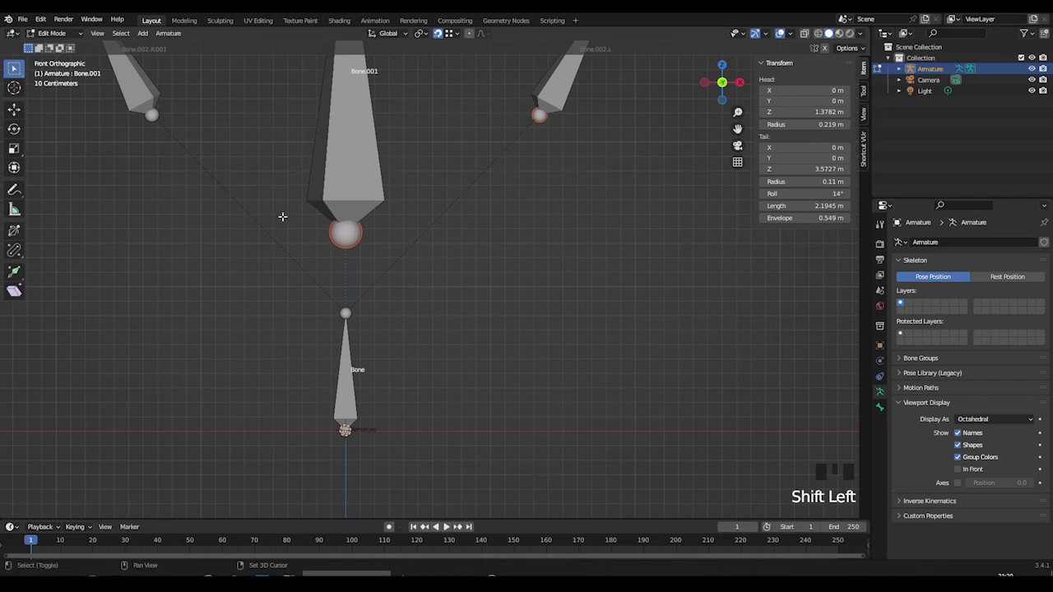
{"action": "left_click", "coordinate": [148, 116], "text": "shift"}
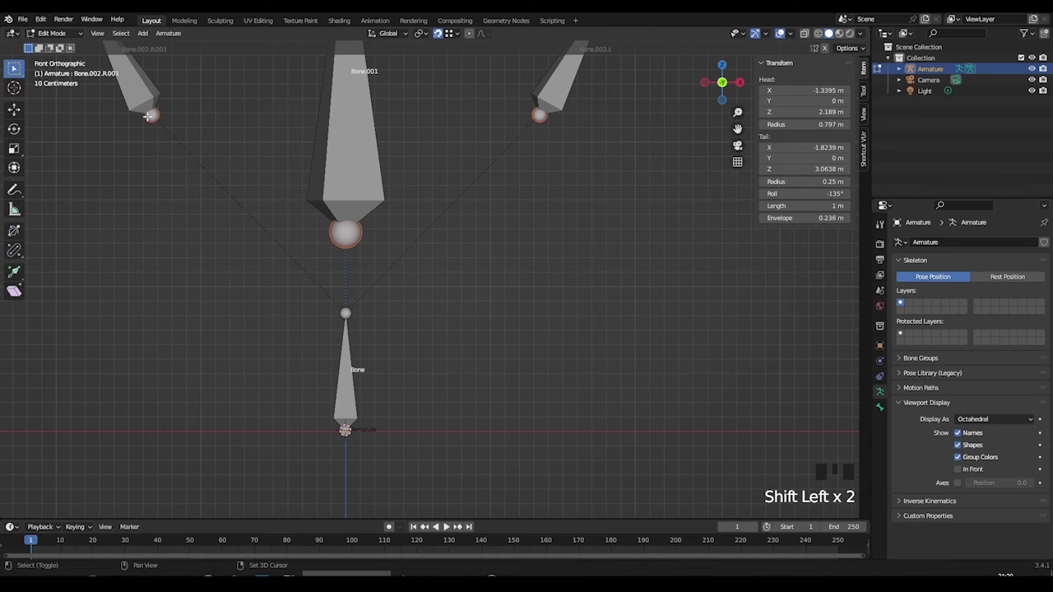
{"action": "left_click", "coordinate": [346, 374], "text": "shift"}
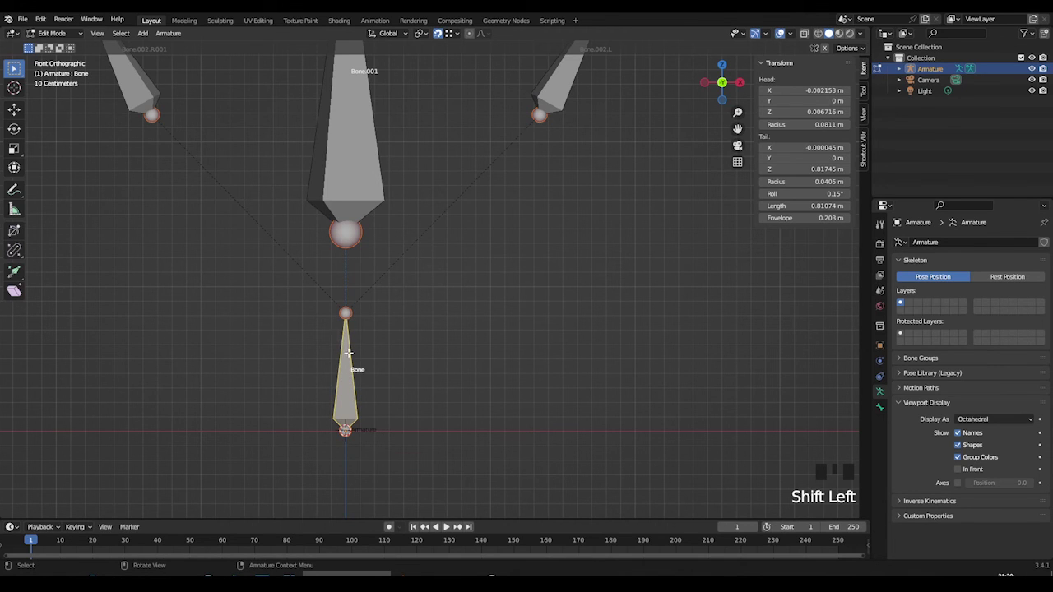
{"action": "key", "text": "shift+s"}
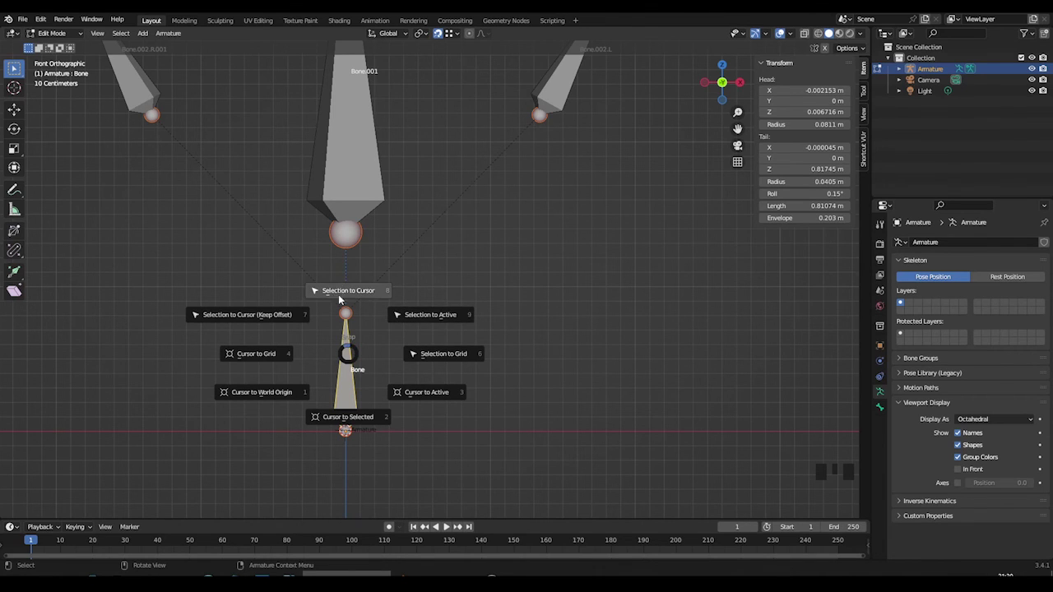
{"action": "left_click", "coordinate": [436, 314]}
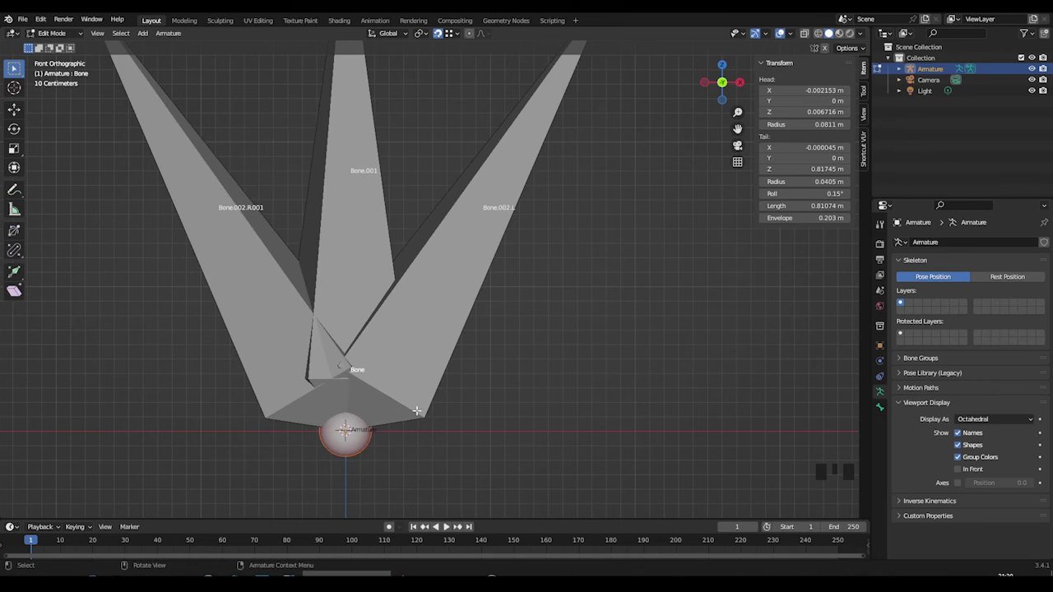
Undo the Selection to Active snap, add Bone.002.L to the selection, and undo that selection change
{"action": "scroll", "coordinate": [437, 312], "scroll_direction": "down", "scroll_amount": 3}
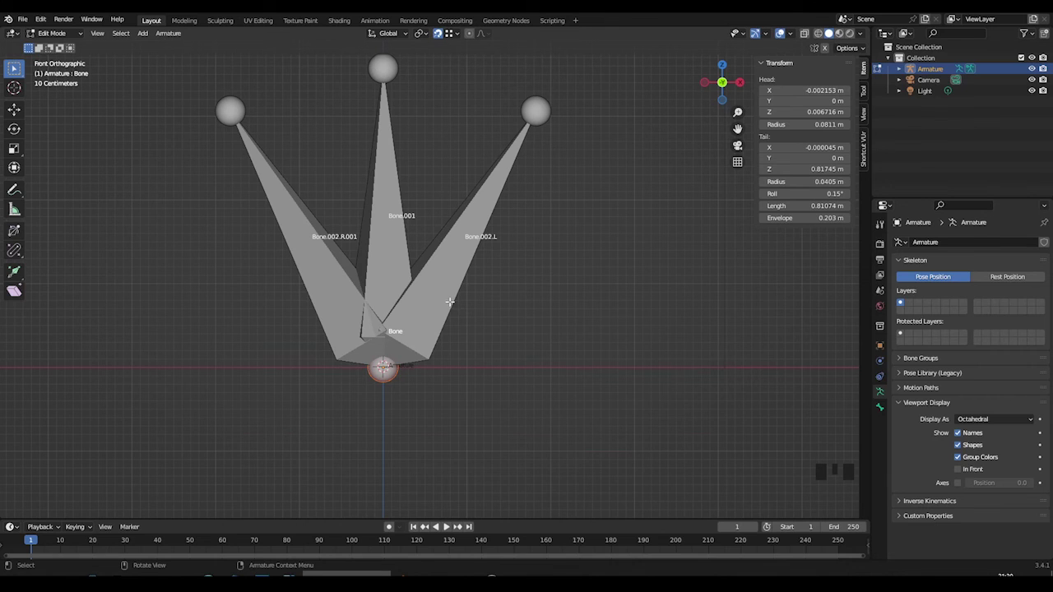
{"action": "key", "text": "ctrl+z"}
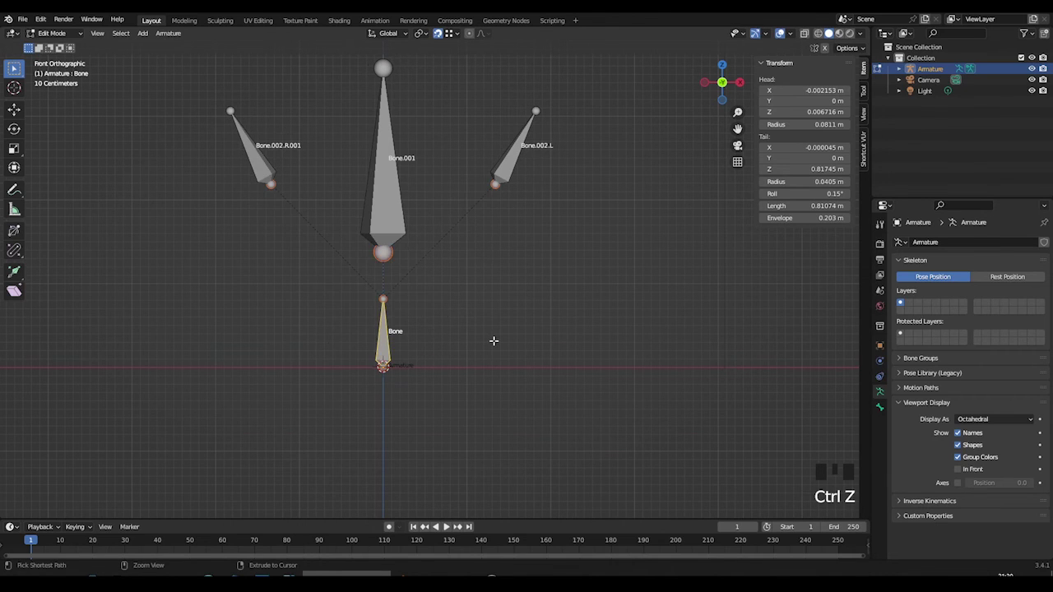
{"action": "left_click", "coordinate": [486, 151]}
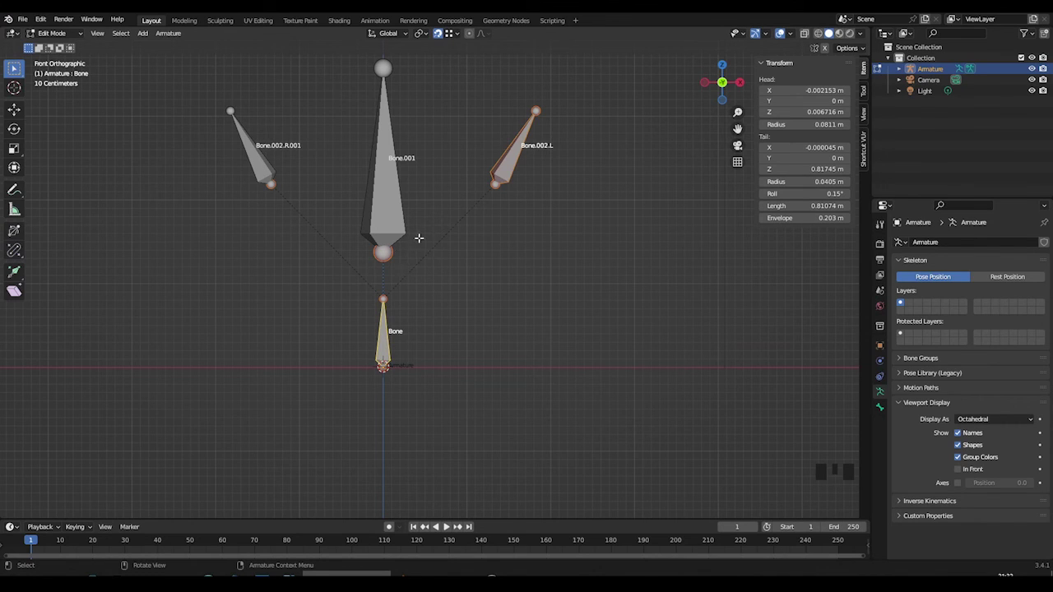
{"action": "key", "text": "ctrl+z"}
{"action": "key", "text": "ctrl+z"}
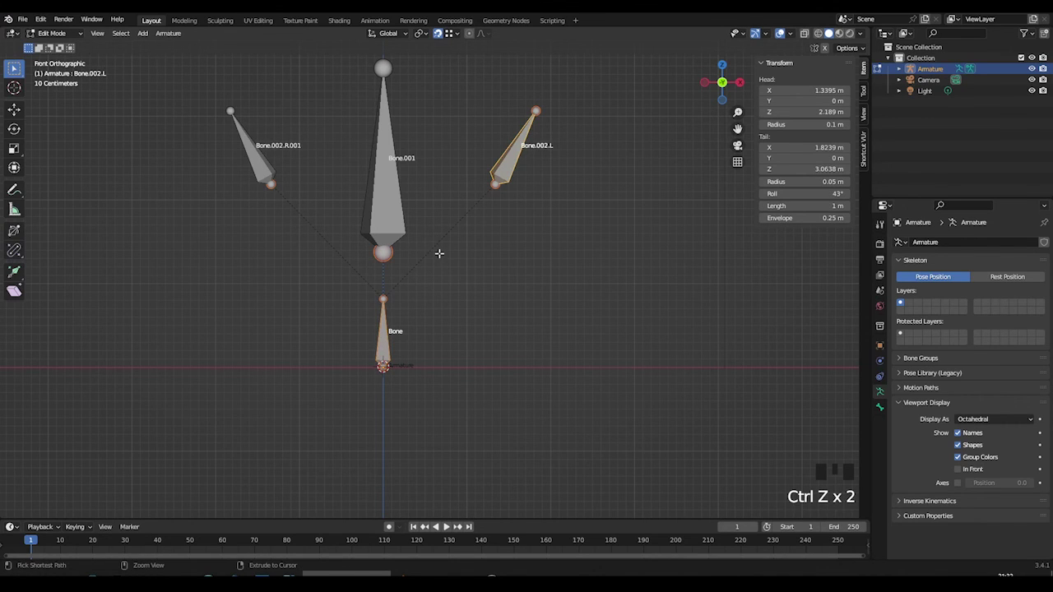
{"action": "key", "text": "ctrl+z"}
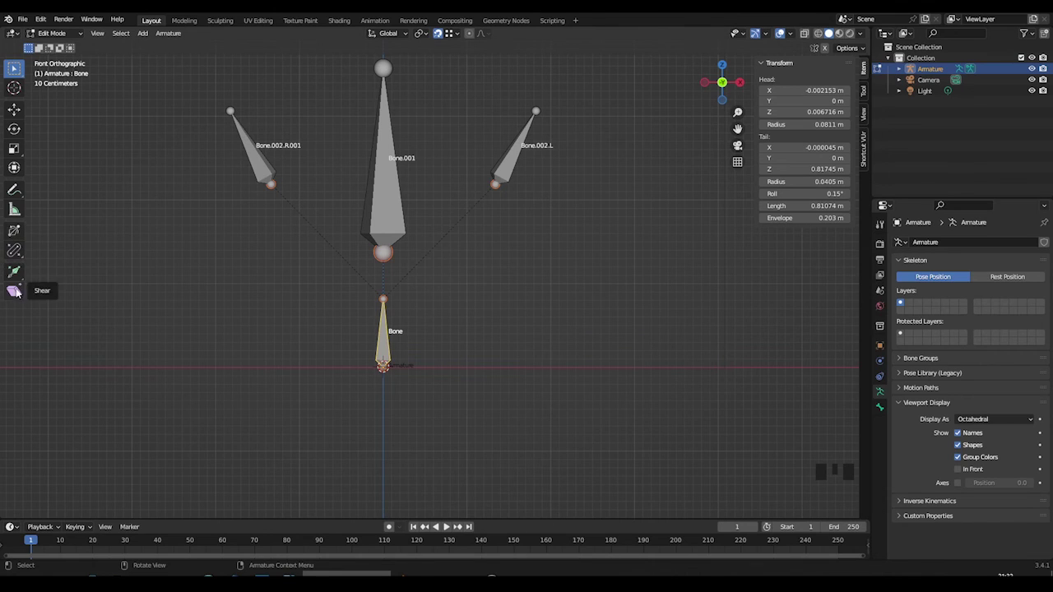
Try rolling Bone.001 to about 16° with the Roll tool, cancel it, and bring up the Bone Size and Bone Envelope tools
{"action": "left_click", "coordinate": [13, 231]}
{"action": "left_click", "coordinate": [375, 233]}
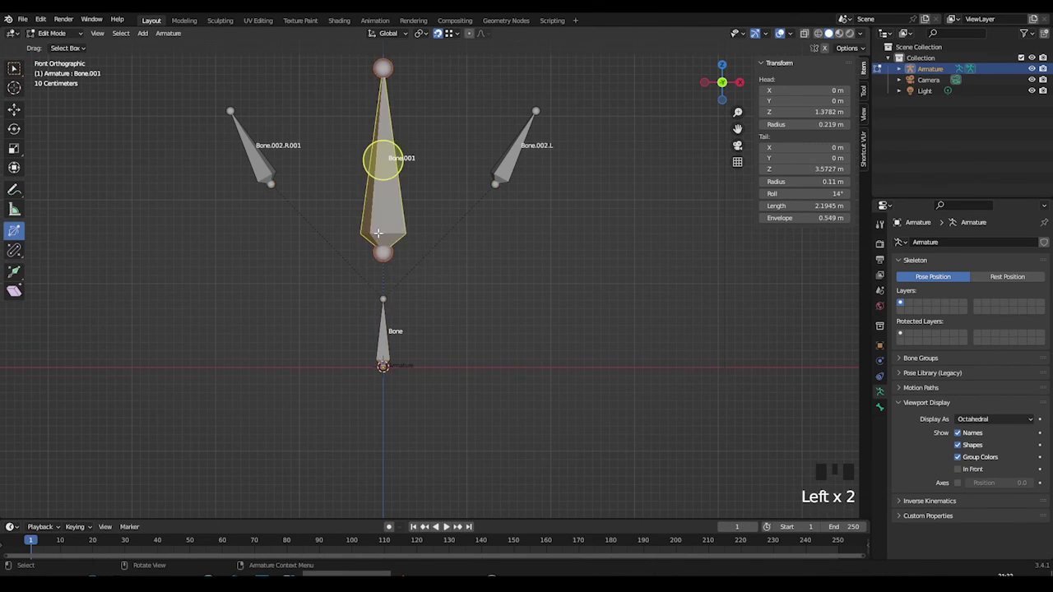
{"action": "left_click_drag", "start_coordinate": [380, 162], "coordinate": [384, 164]}
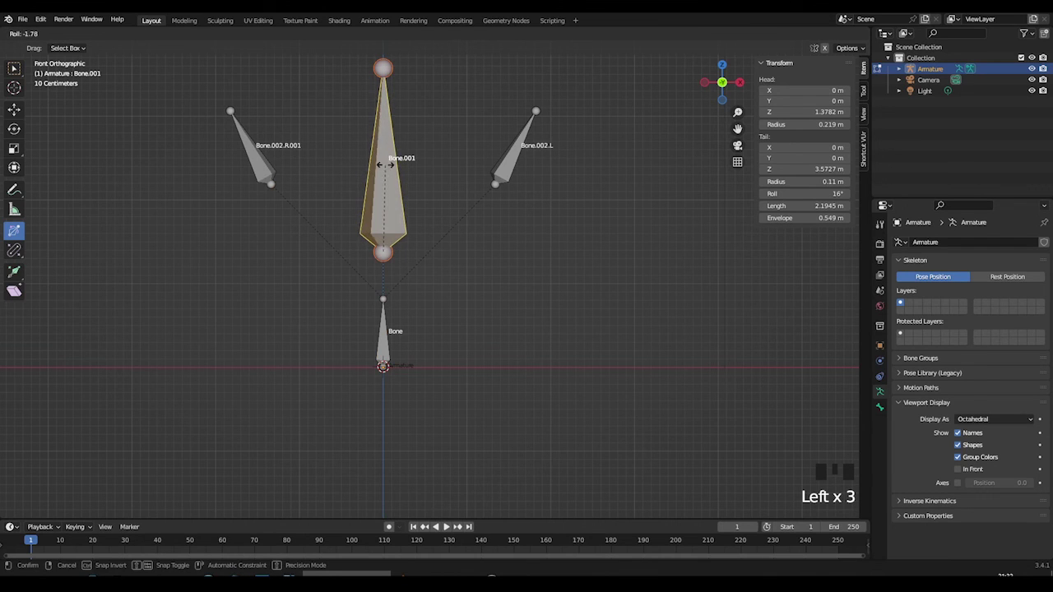
{"action": "right_click", "coordinate": [384, 165]}
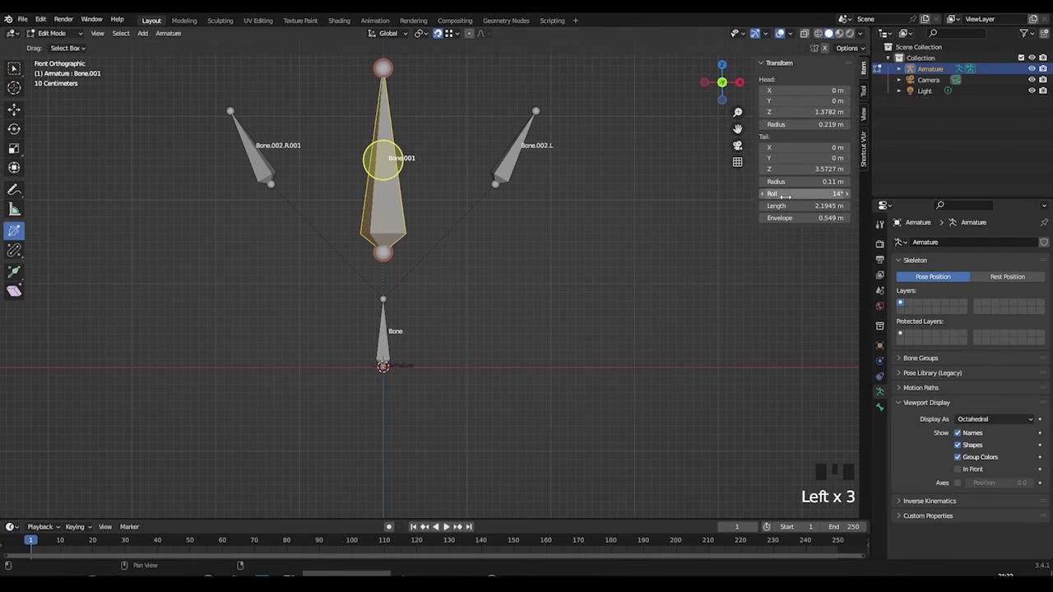
{"action": "left_click", "coordinate": [15, 251]}
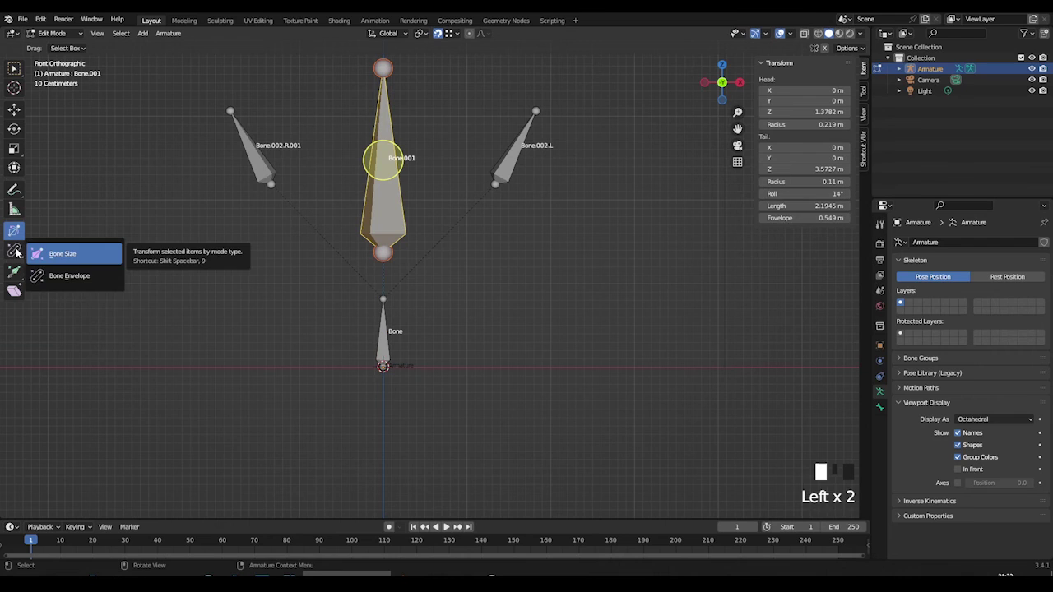
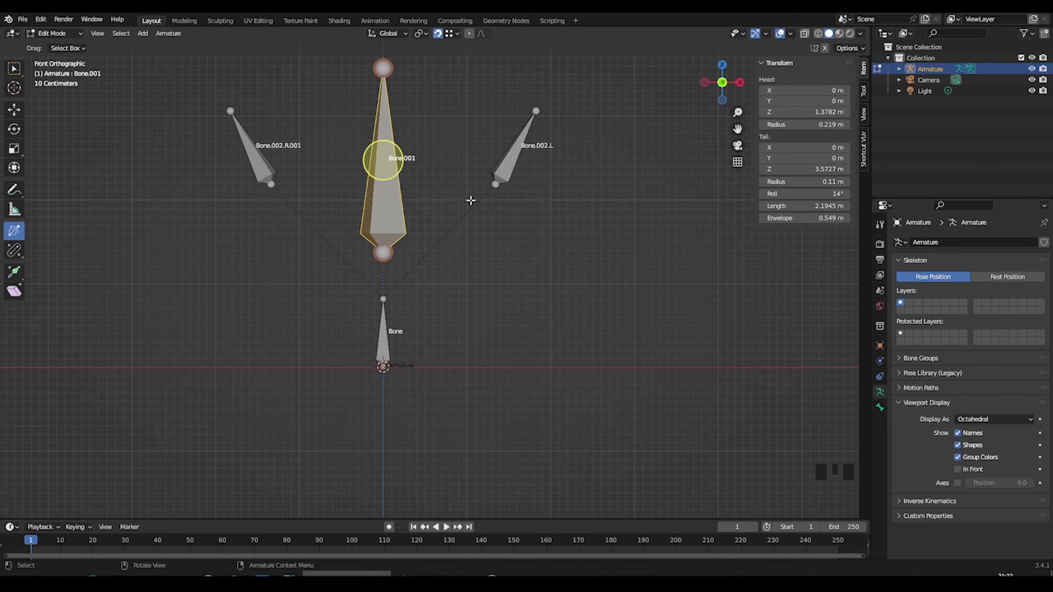
Select Bone.002.L and return to the Select Box tool
{"action": "middle_click_drag", "start_coordinate": [458, 187], "coordinate": [443, 278], "text": "shift"}
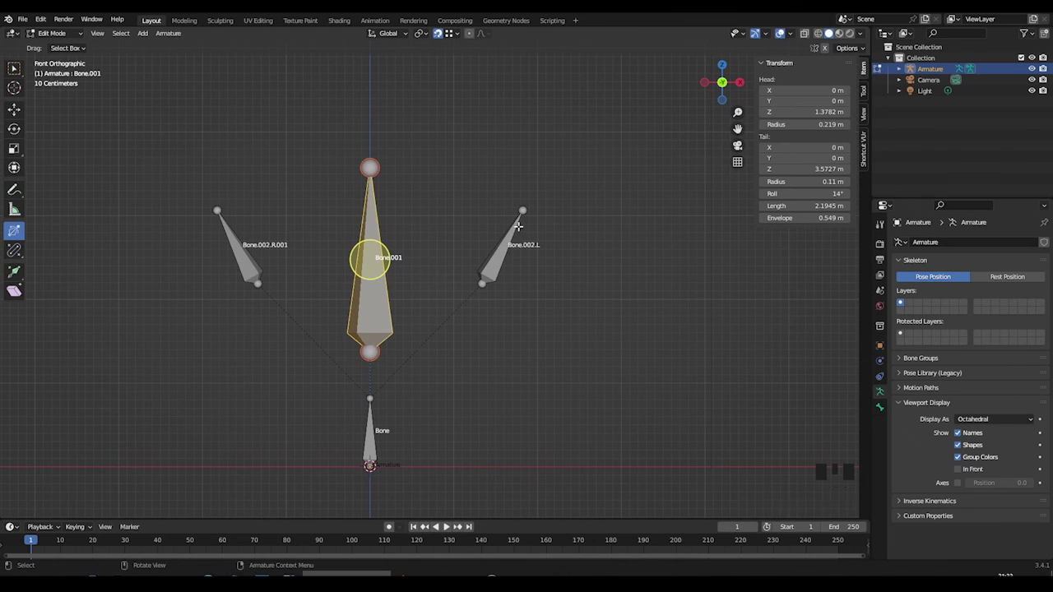
{"action": "left_click", "coordinate": [501, 247]}
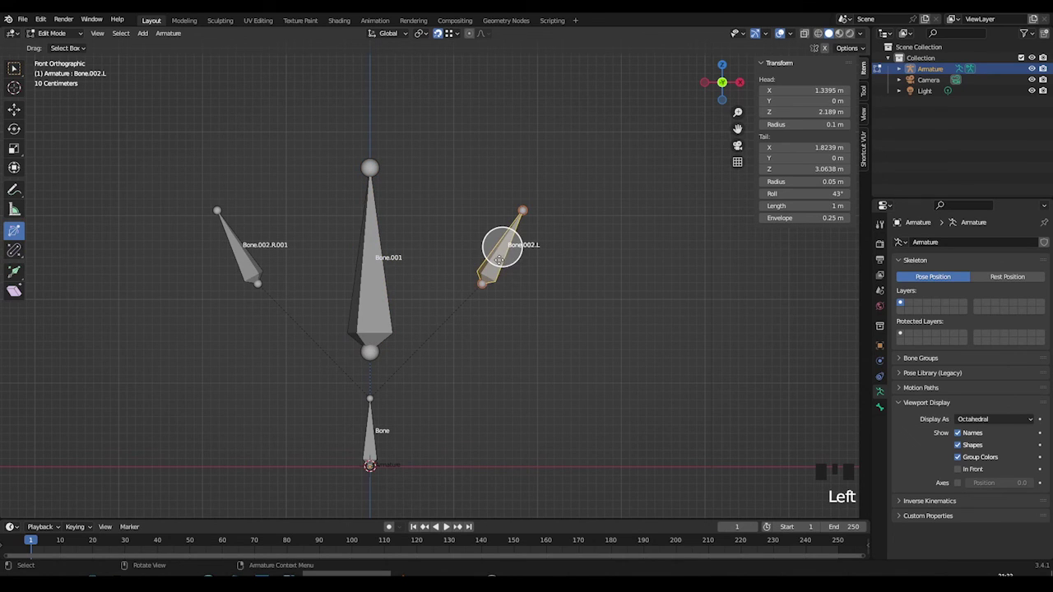
{"action": "left_click", "coordinate": [14, 67]}
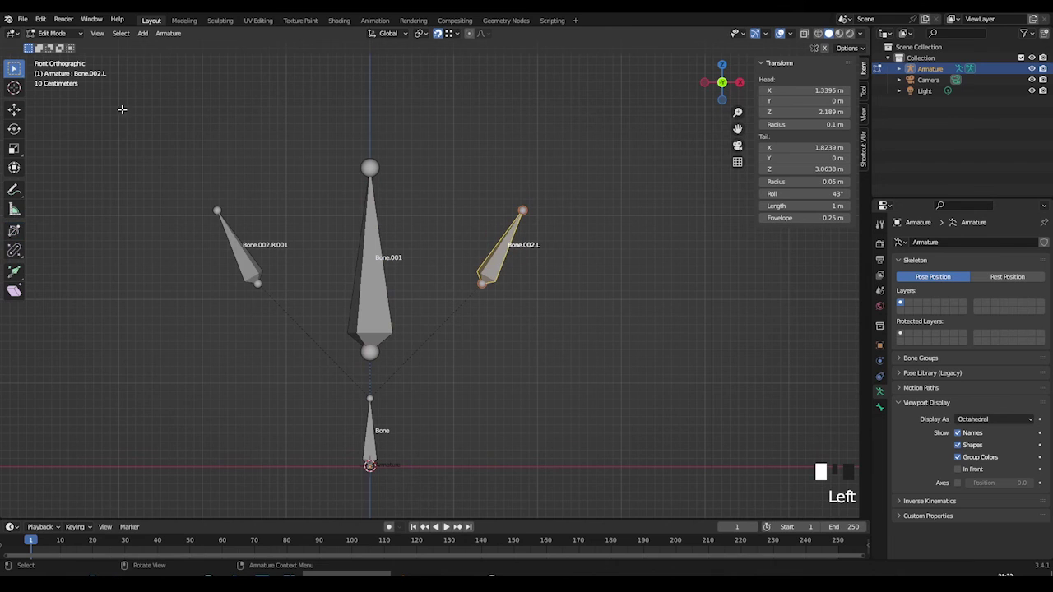
Try extruding a bone from the tail of Bone.002.L, constraining it in turn to the X, Z and Y axes, and cancel the movement
{"action": "key", "text": "e"}
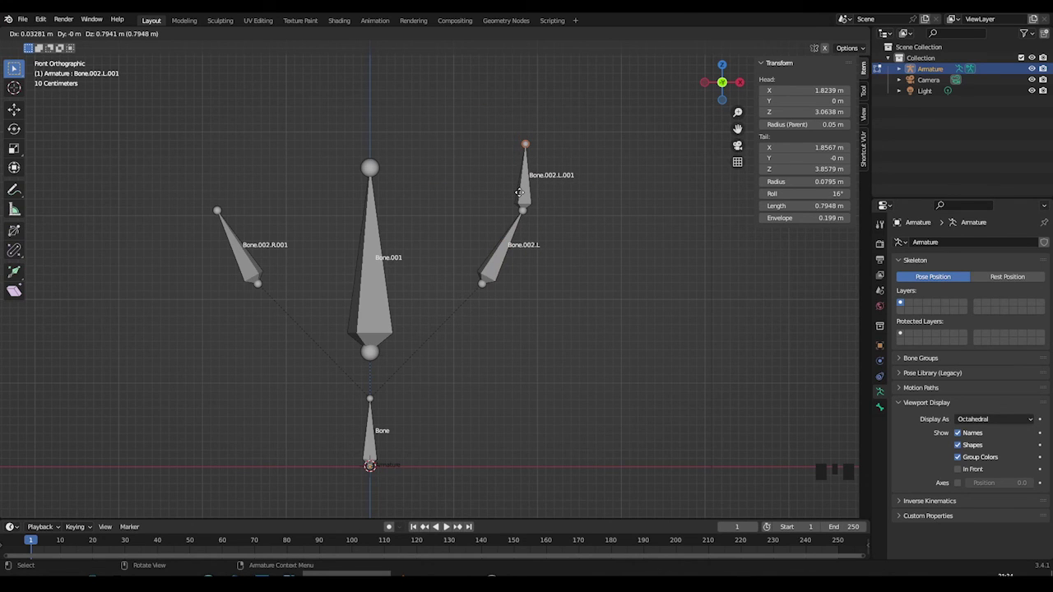
{"action": "key", "text": "x"}
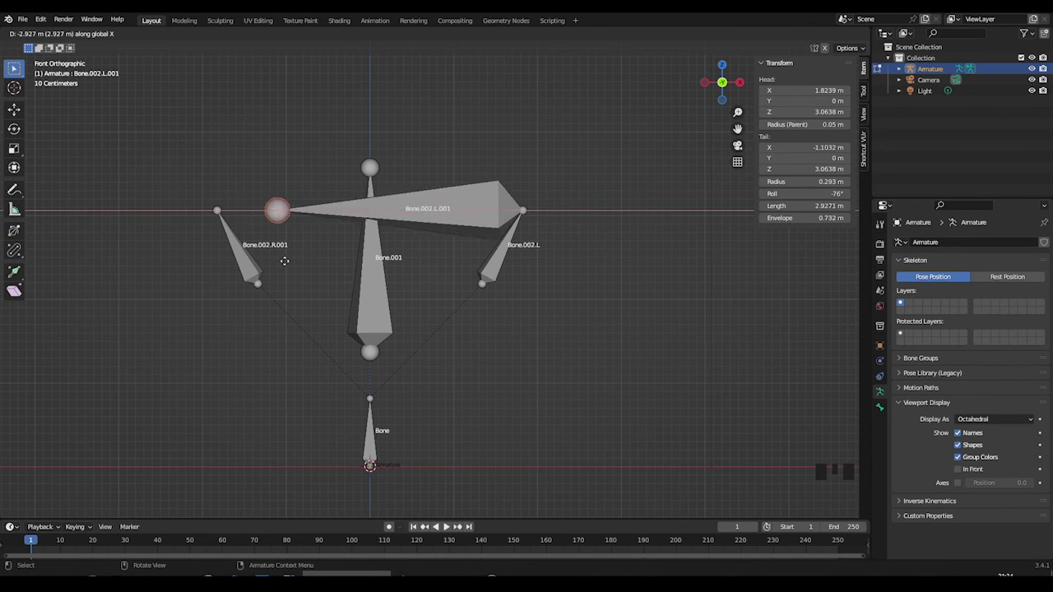
{"action": "key", "text": "z"}
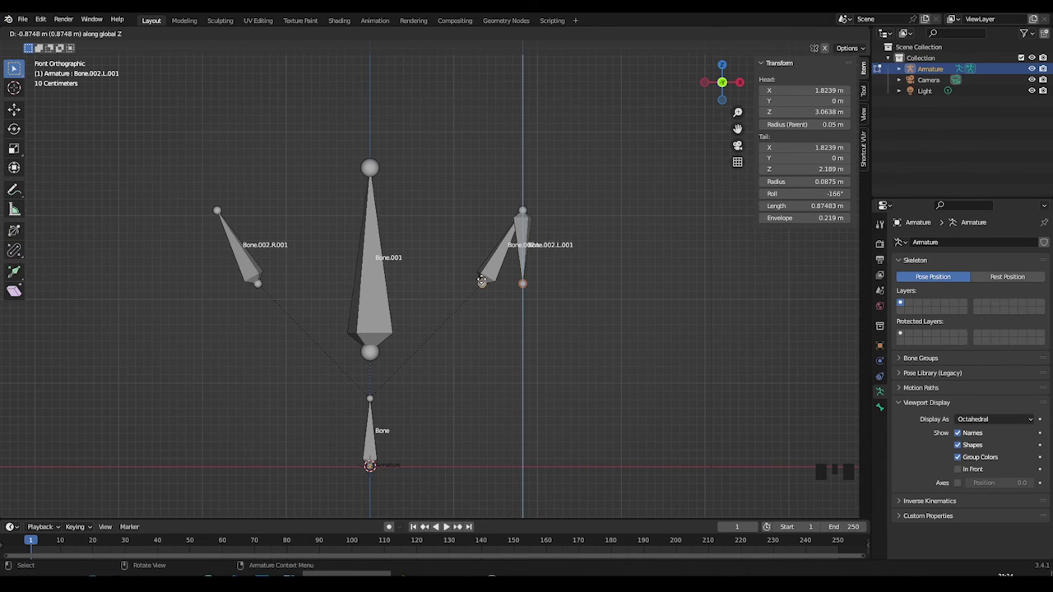
{"action": "key", "text": "x"}
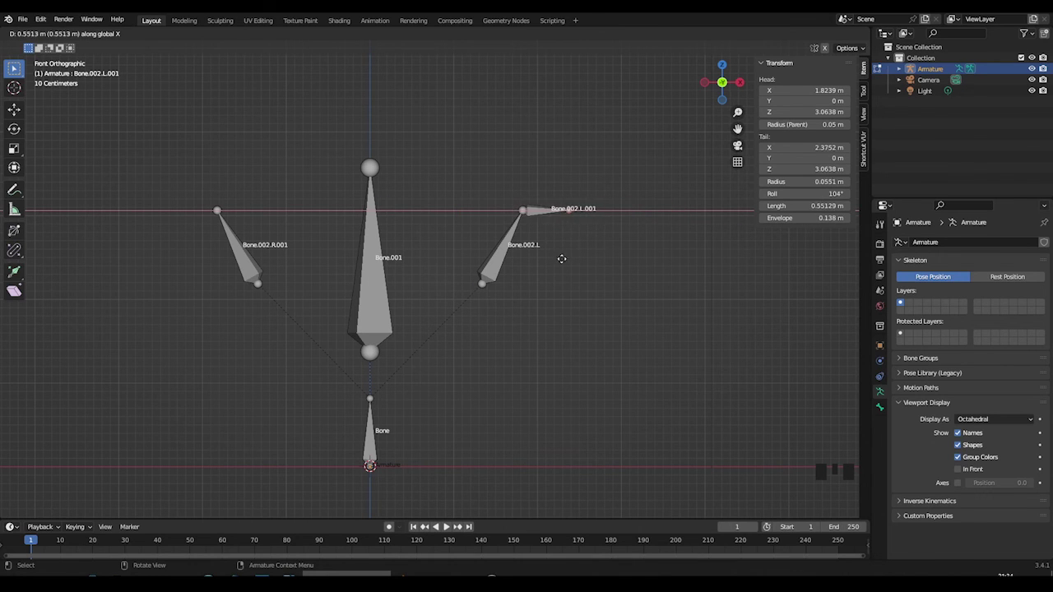
{"action": "middle_click_drag", "start_coordinate": [567, 253], "coordinate": [607, 249]}
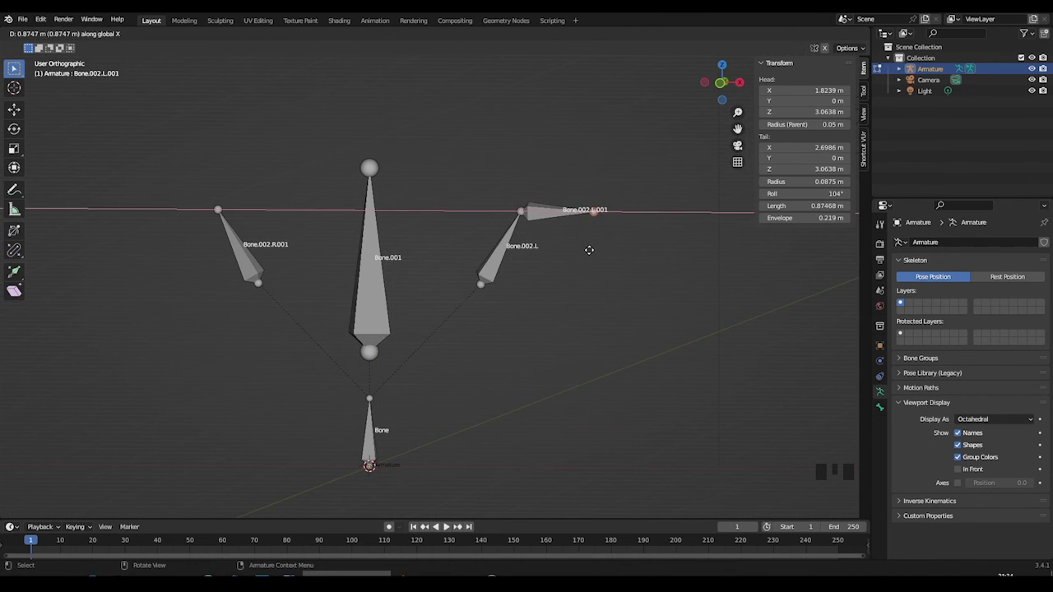
{"action": "key", "text": "y"}
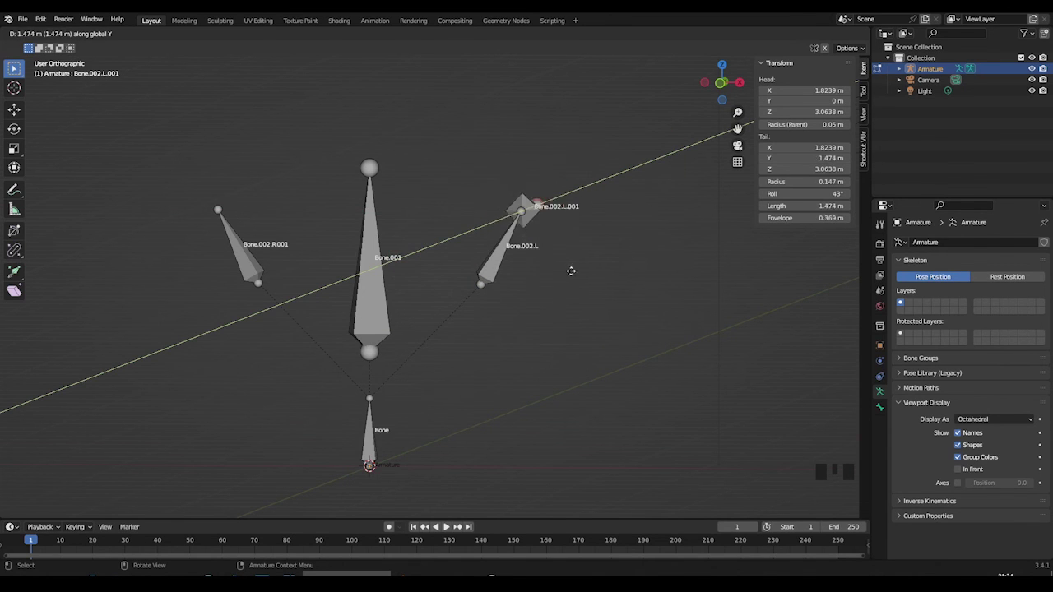
{"action": "key", "text": "y"}
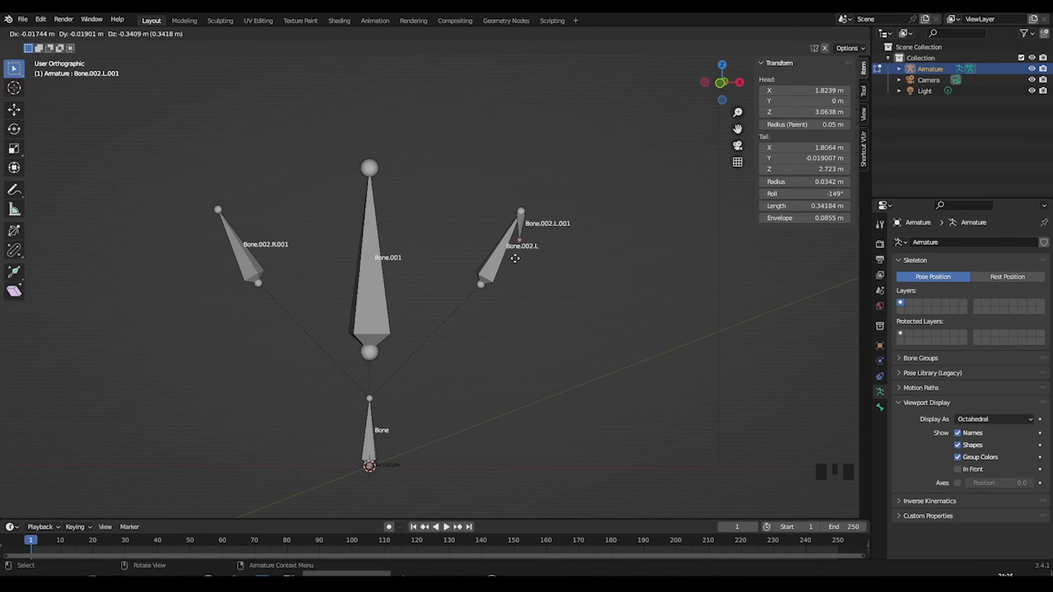
{"action": "key", "text": "y"}
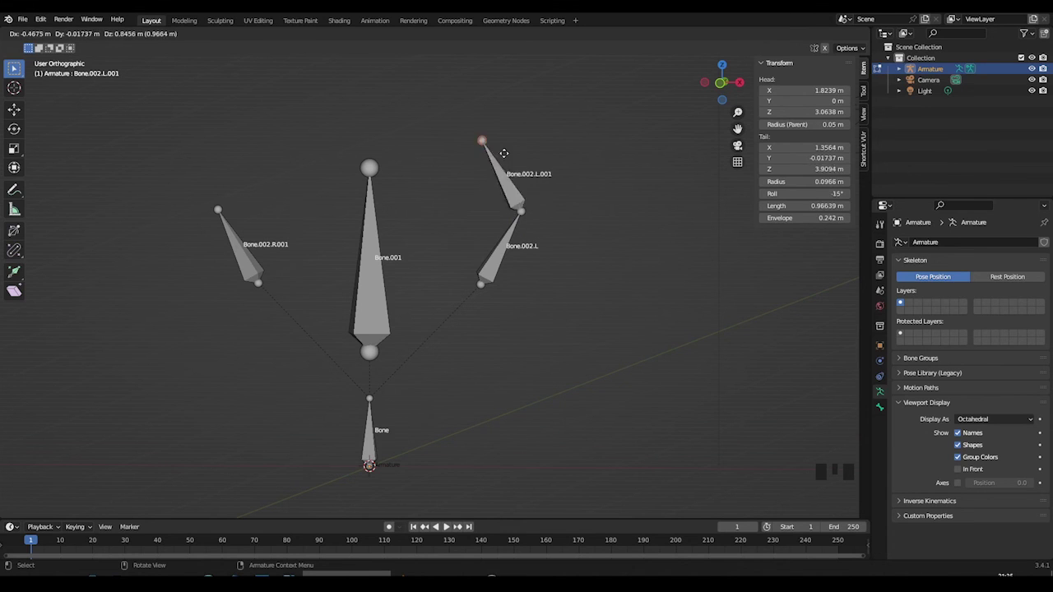
{"action": "key", "text": "Escape"}
Extrude a chain of four bones from the tail of Bone.002.L around the armature with the Extrude to Cursor tool
{"action": "left_click_drag", "start_coordinate": [14, 271], "coordinate": [71, 299]}
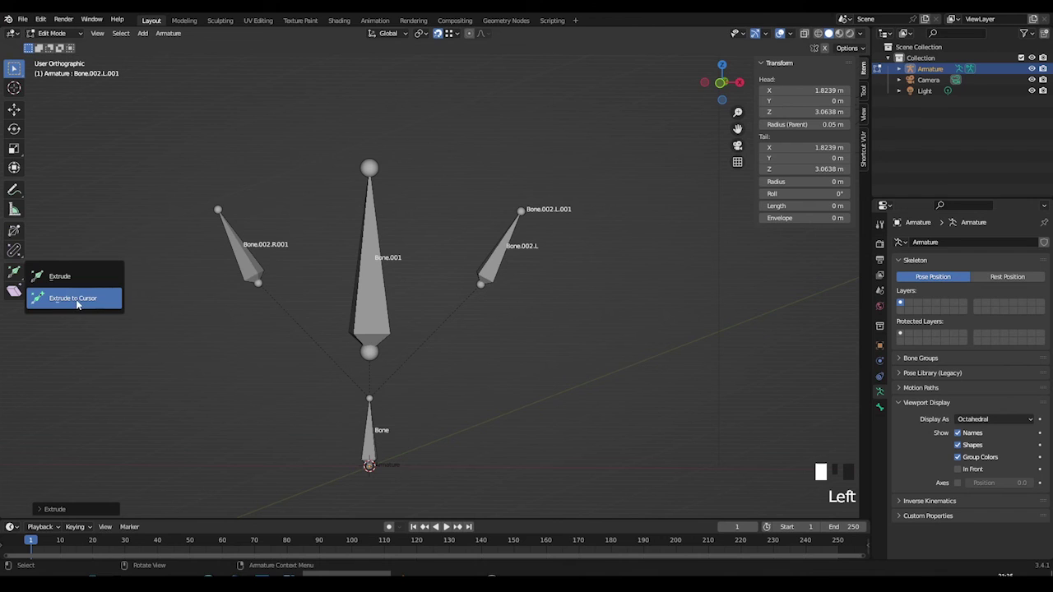
{"action": "left_click", "coordinate": [77, 303]}
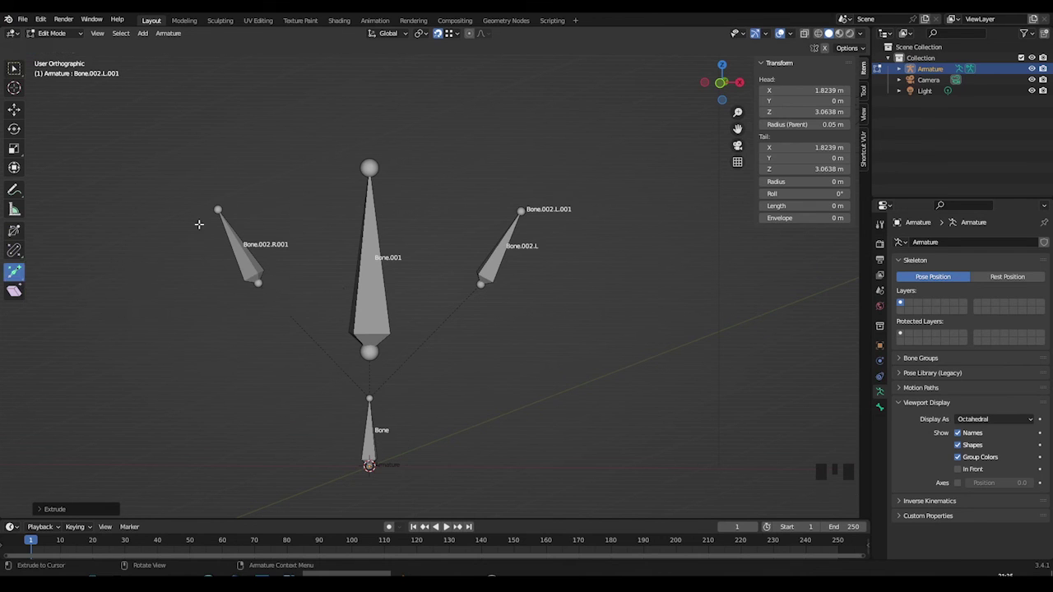
{"action": "left_click", "coordinate": [266, 120]}
{"action": "left_click", "coordinate": [160, 337]}
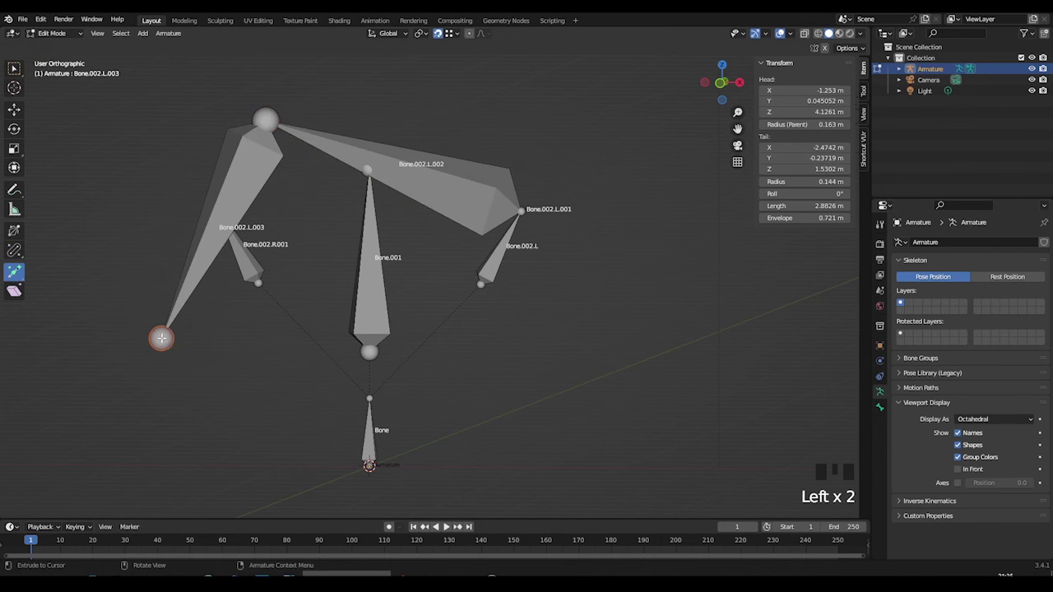
{"action": "left_click", "coordinate": [496, 418]}
{"action": "left_click", "coordinate": [529, 349]}
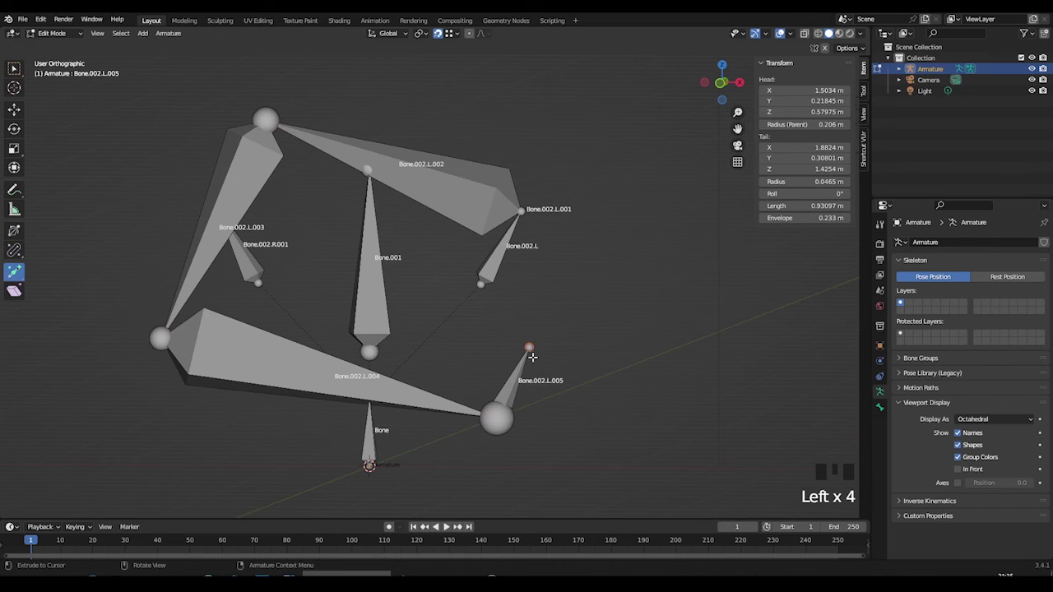
Undo all bones extruded from the tail of Bone.002.L and place the 3D cursor in empty space beside that bone
{"action": "key", "text": "ctrl+z"}
{"action": "key", "text": "ctrl+z"}
{"action": "key", "text": "ctrl+z"}
{"action": "key", "text": "ctrl+z"}
{"action": "key", "text": "ctrl+z"}
{"action": "key", "text": "ctrl+z"}
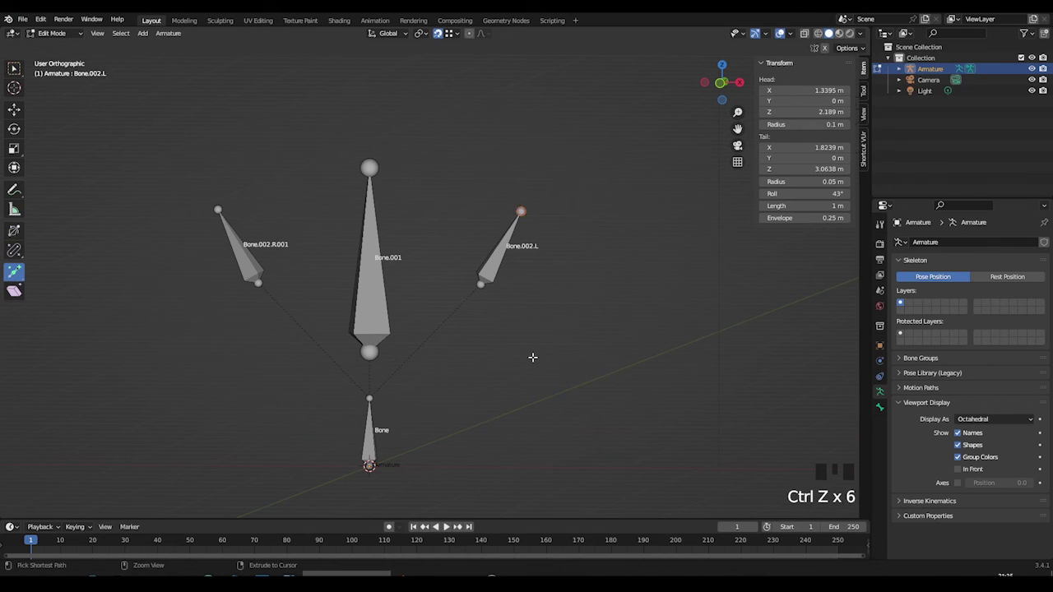
{"action": "key", "text": "ctrl+z"}
{"action": "middle_click_drag", "start_coordinate": [615, 233], "coordinate": [556, 231]}
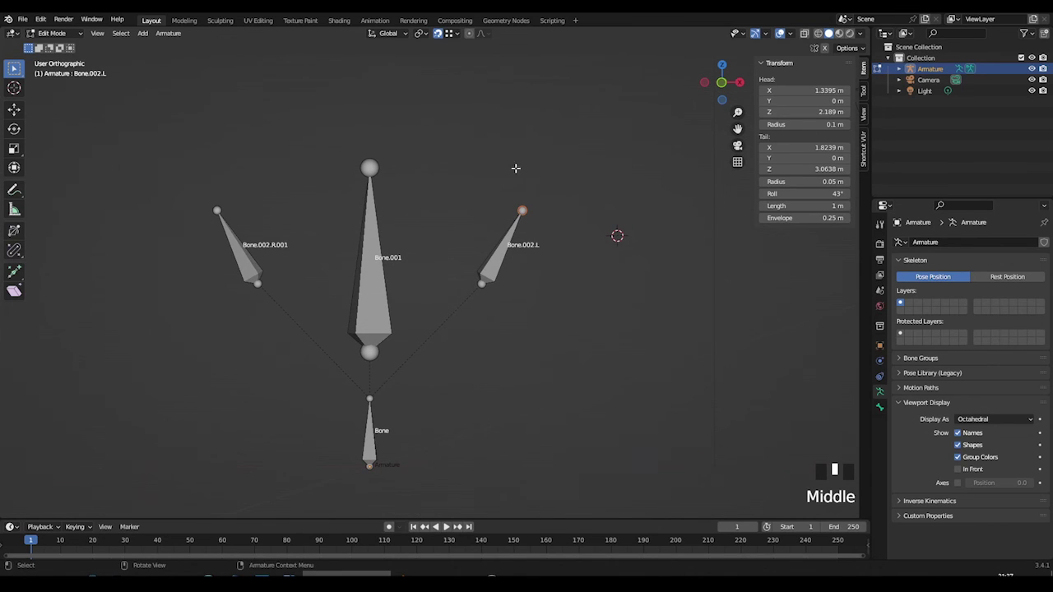
Place the 3D cursor below Bone.002.L and extrude a chain of 15 bones from that bone's tail, winding around it, with Extrude to Cursor
{"action": "right_click", "coordinate": [583, 224], "text": "ctrl"}
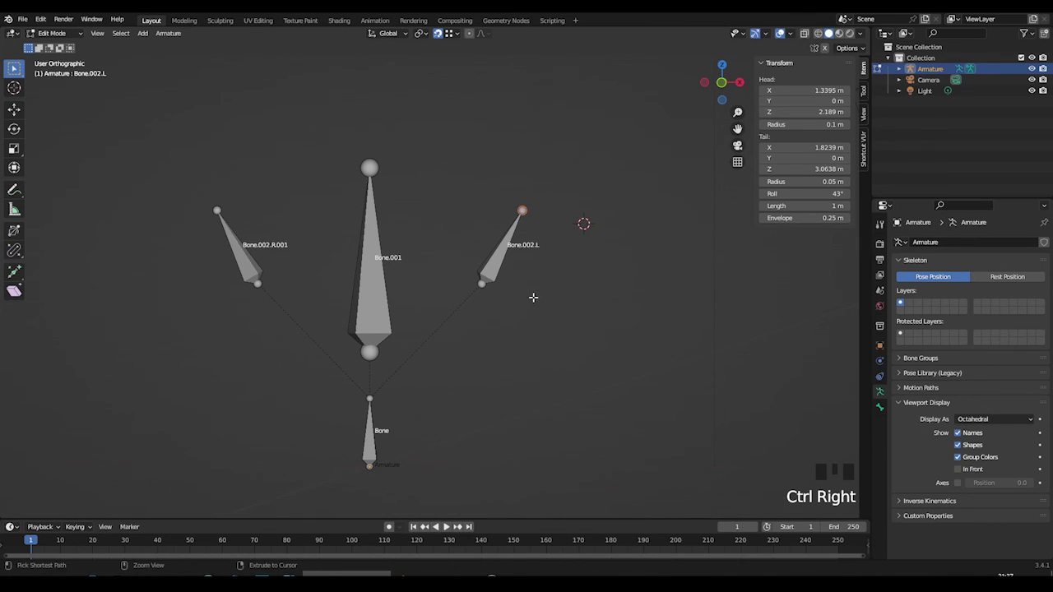
{"action": "right_click", "coordinate": [494, 344], "text": "shift"}
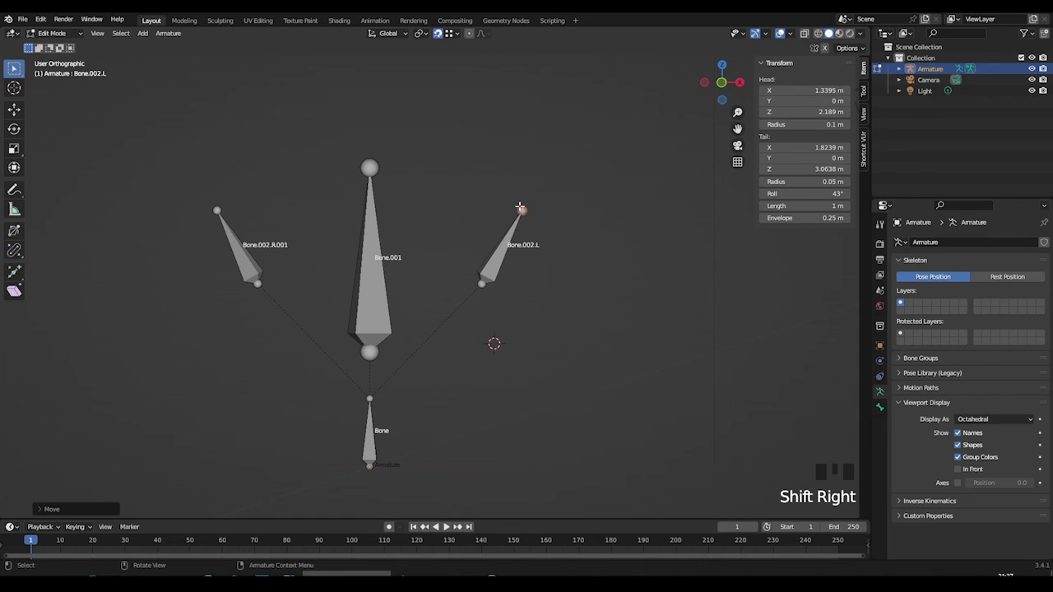
{"action": "right_click", "coordinate": [634, 220], "text": "ctrl"}
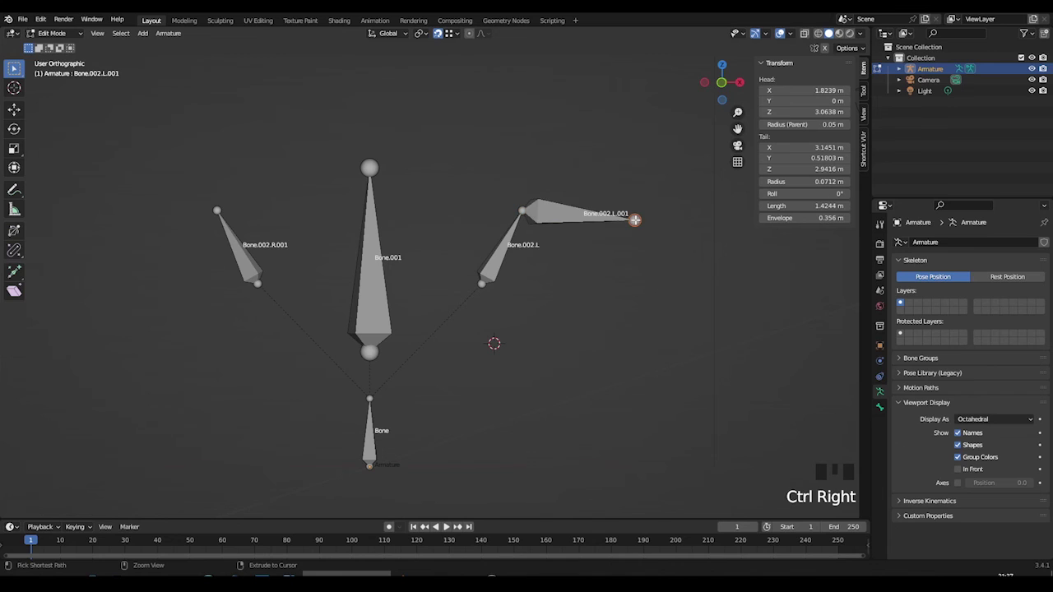
{"action": "right_click", "coordinate": [652, 321], "text": "ctrl"}
{"action": "right_click", "coordinate": [585, 352], "text": "ctrl"}
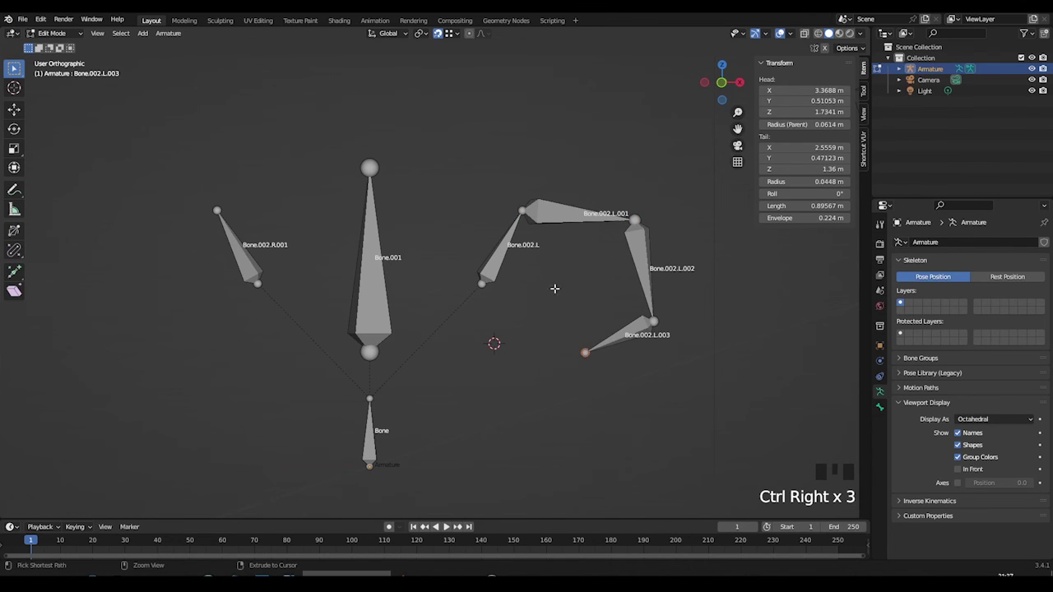
{"action": "right_click", "coordinate": [547, 273], "text": "ctrl"}
{"action": "right_click", "coordinate": [521, 406], "text": "ctrl"}
{"action": "right_click", "coordinate": [465, 356], "text": "ctrl"}
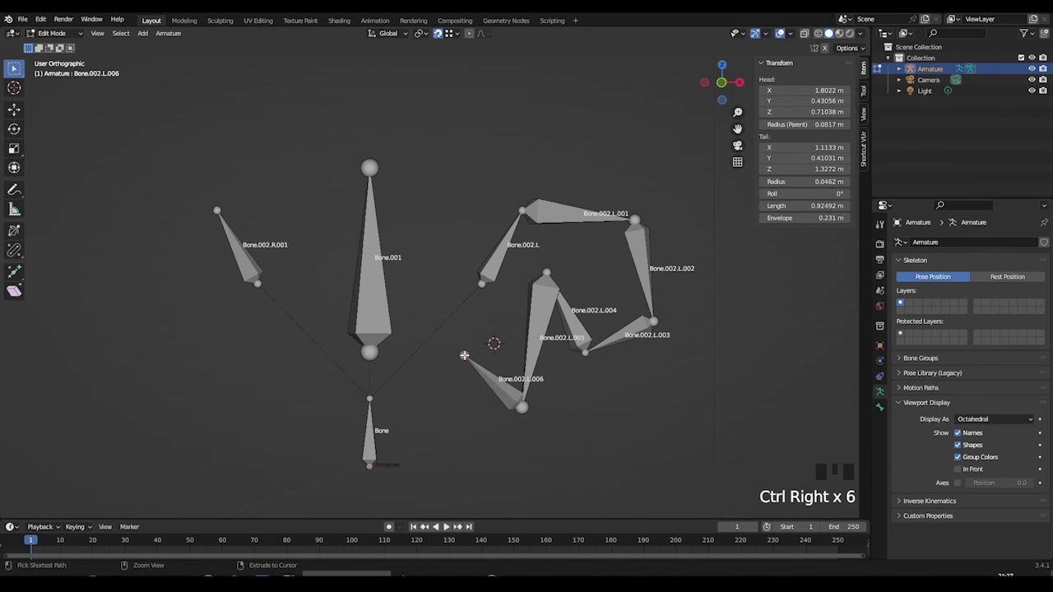
{"action": "right_click", "coordinate": [434, 241], "text": "ctrl"}
{"action": "right_click", "coordinate": [450, 126], "text": "ctrl"}
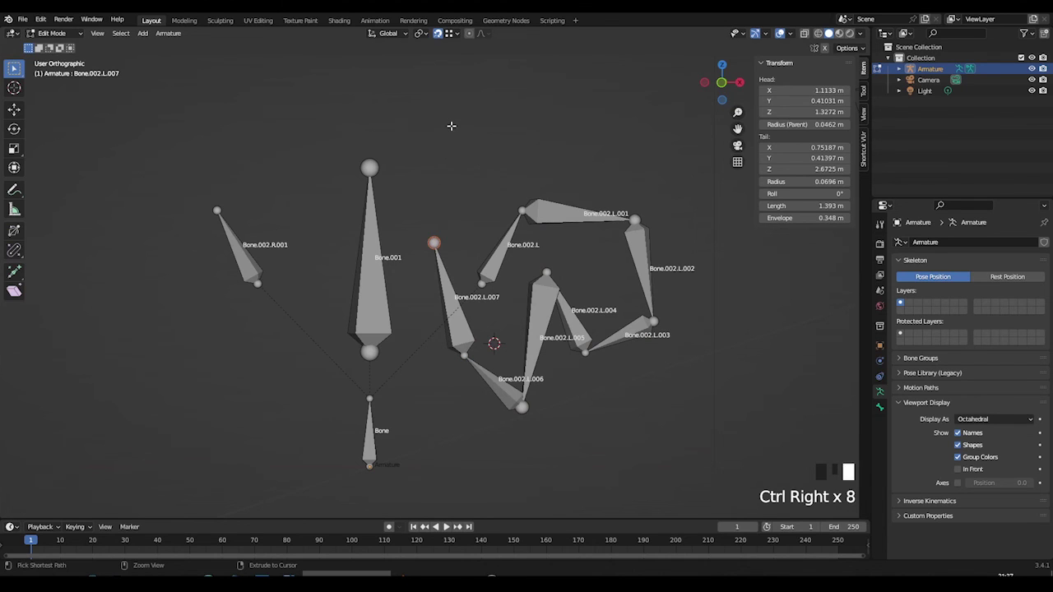
{"action": "right_click", "coordinate": [602, 108], "text": "ctrl"}
{"action": "right_click", "coordinate": [709, 245], "text": "ctrl"}
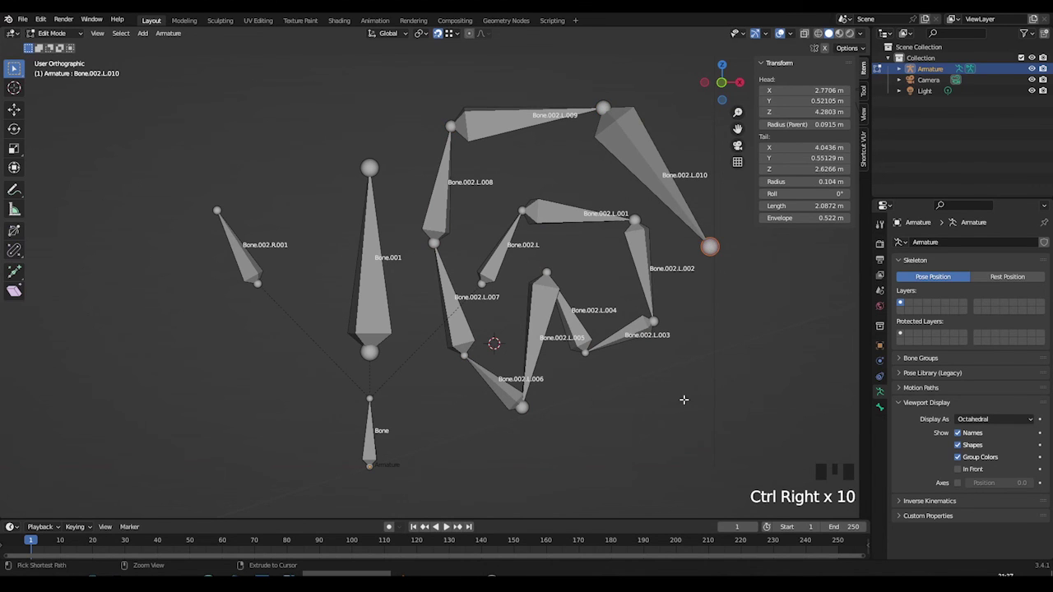
{"action": "right_click", "coordinate": [699, 403], "text": "ctrl"}
{"action": "right_click", "coordinate": [606, 437], "text": "ctrl"}
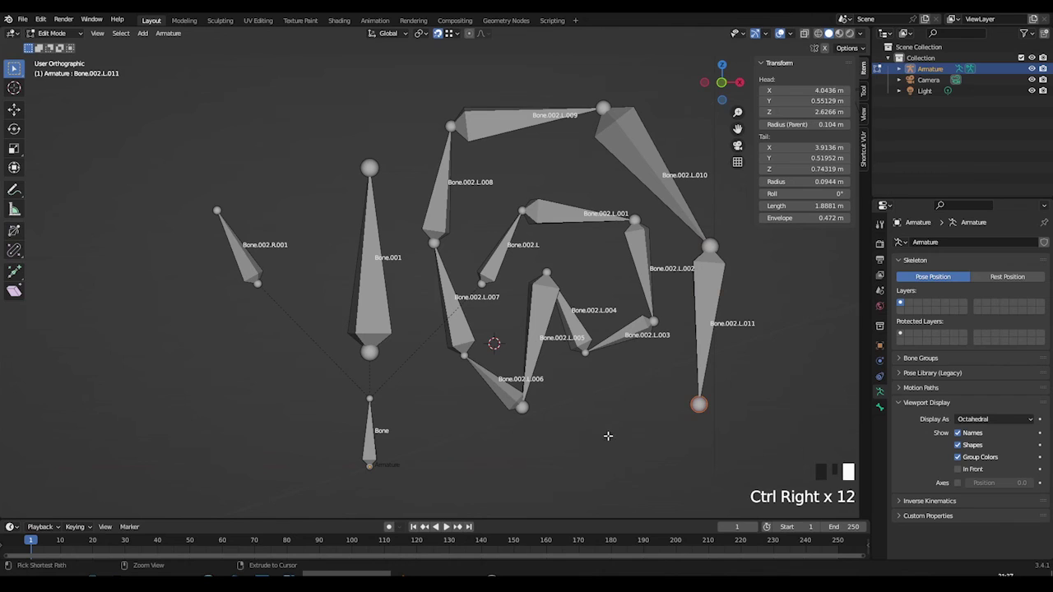
{"action": "right_click", "coordinate": [550, 444], "text": "ctrl"}
{"action": "right_click", "coordinate": [484, 439], "text": "ctrl"}
{"action": "right_click", "coordinate": [442, 416], "text": "ctrl"}
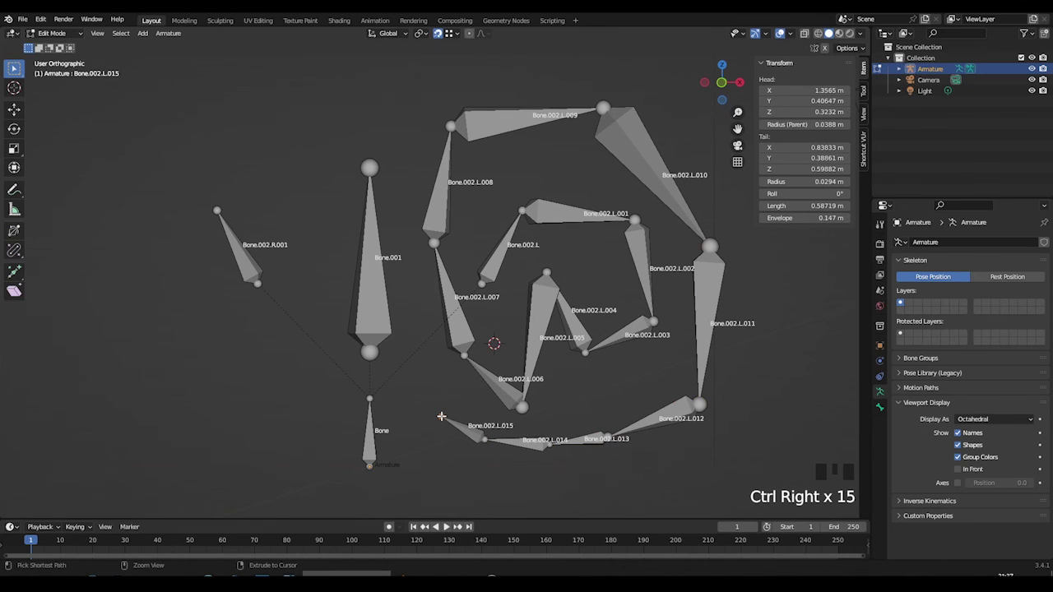